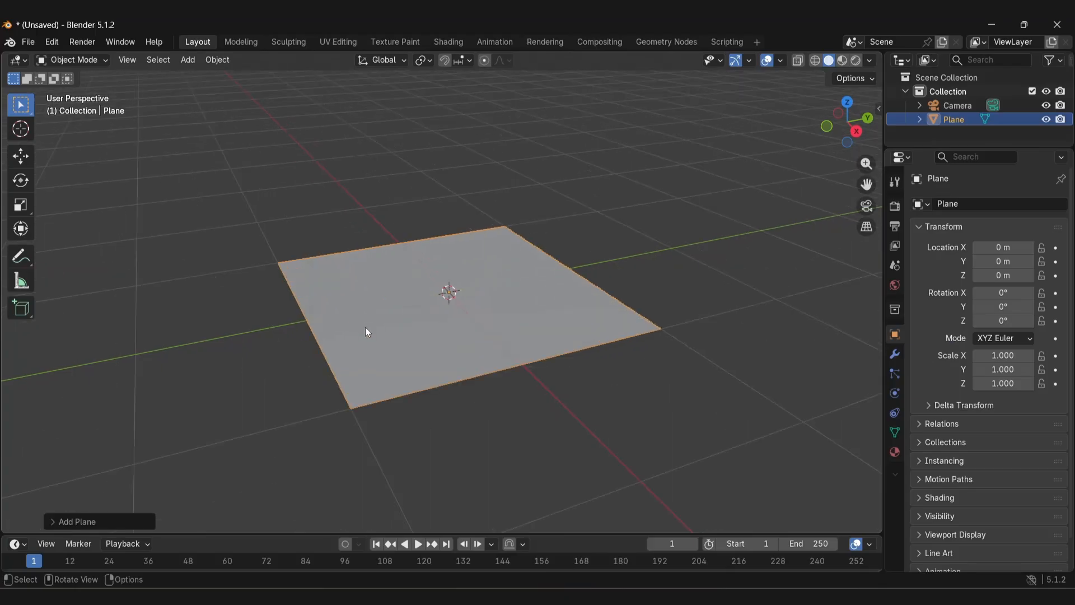
Subdivide the plane's mesh once and extrude the whole surface upward into a low block
key("Tab")
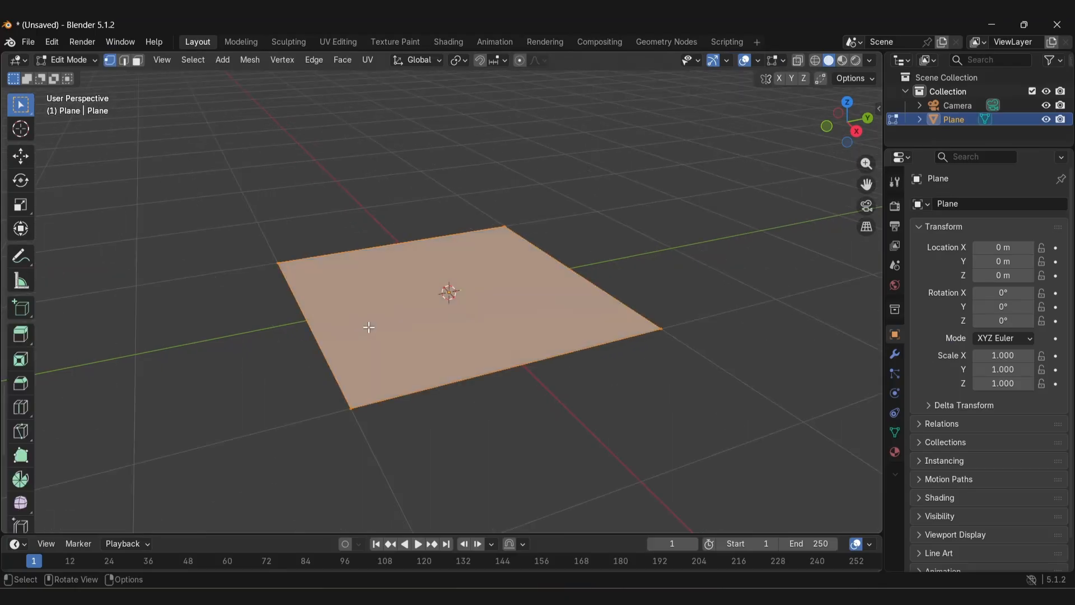
right_click(369, 328)
left_click(347, 264)
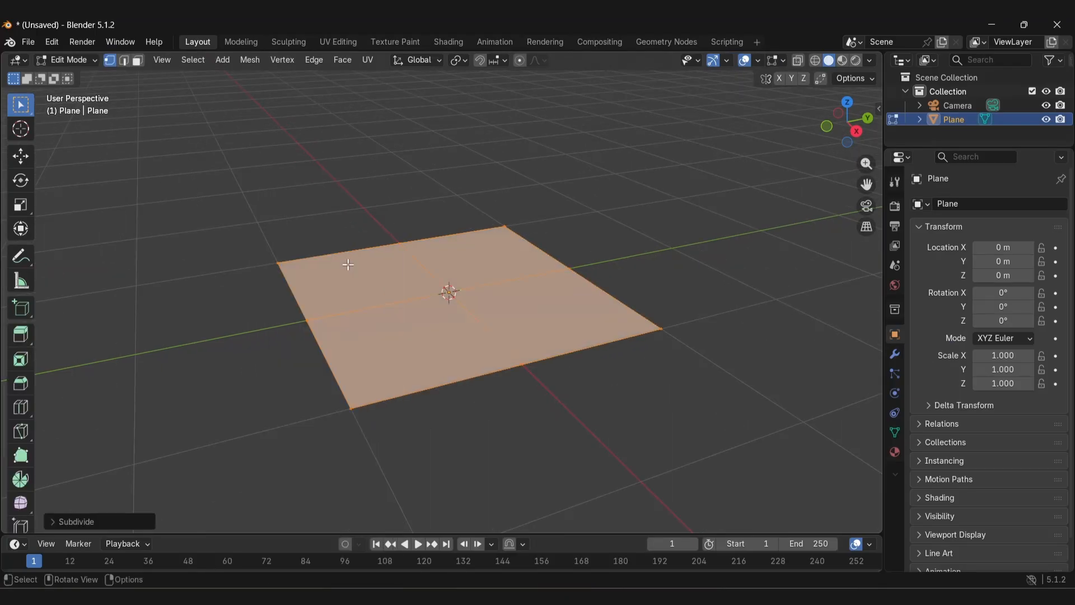
key("e")
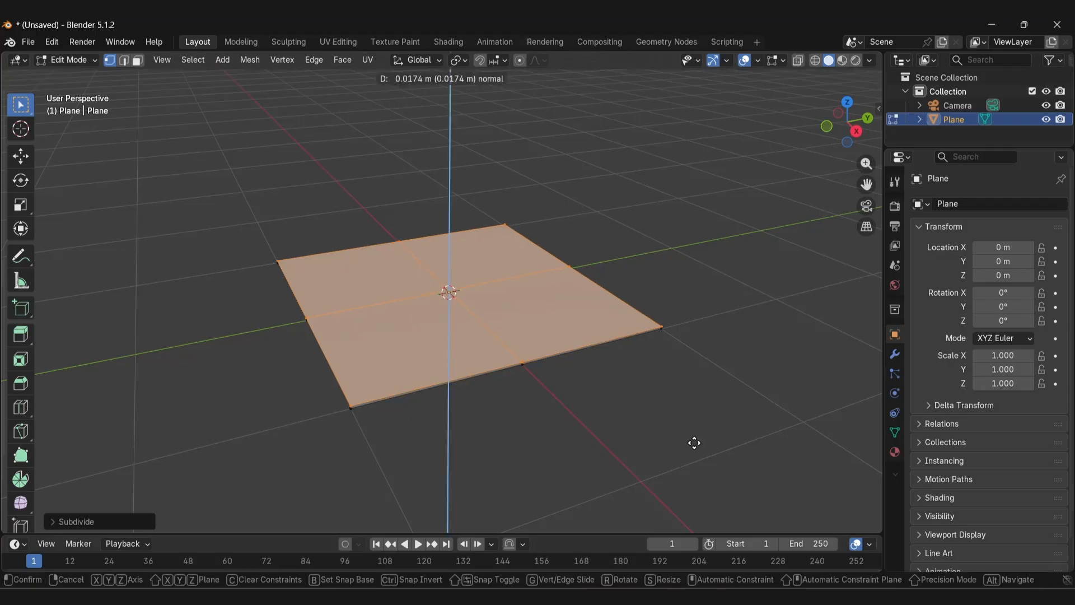
left_click(693, 382)
Delete the block's top faces so that it becomes an open box
middle_click_drag(726, 373, 678, 379)
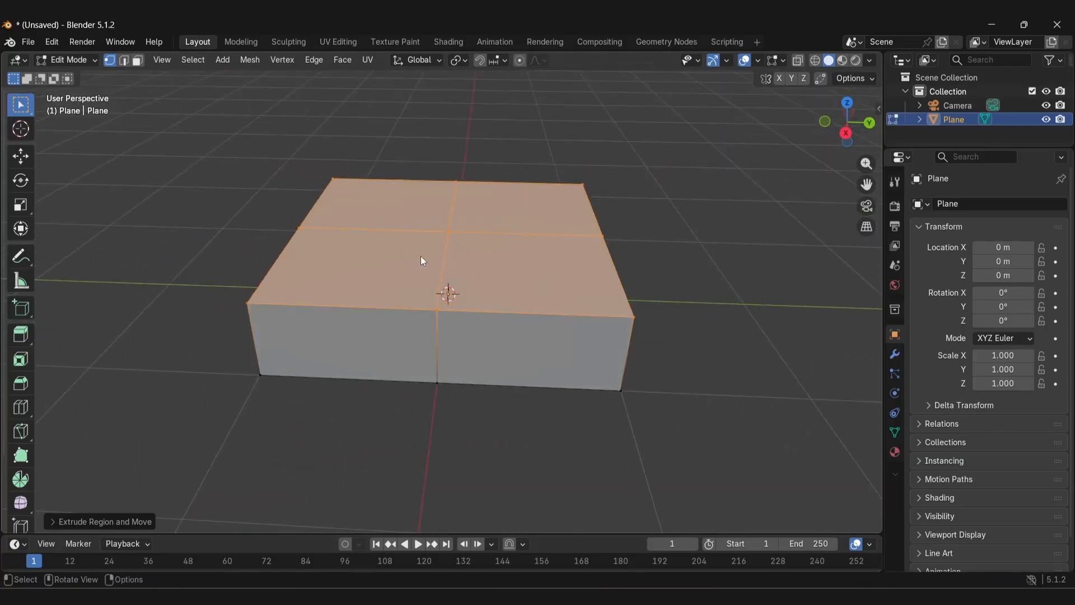
key("x")
left_click(421, 256)
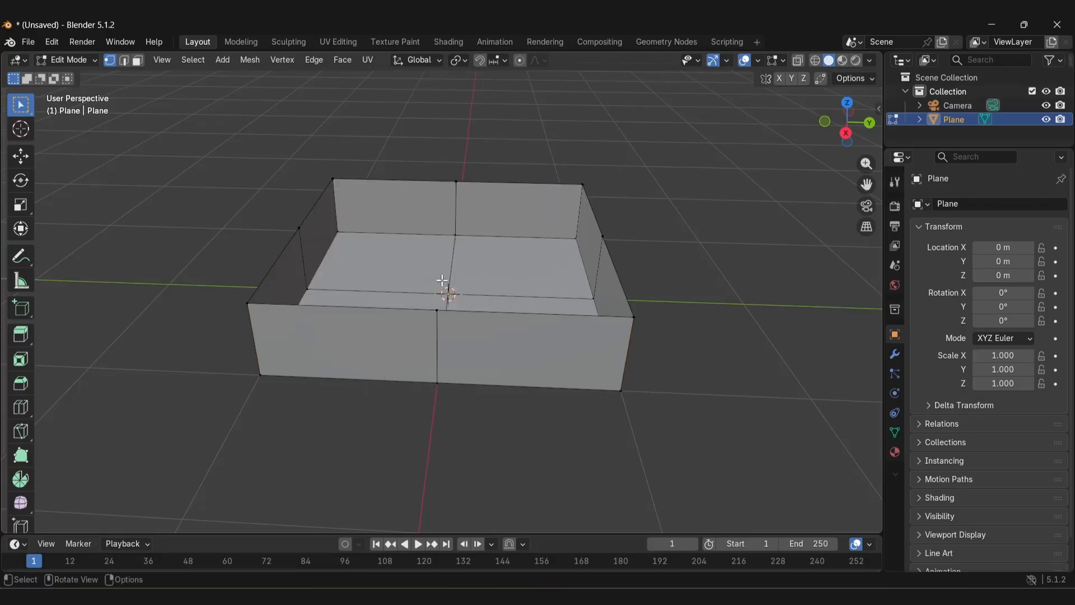
mouse_move(670, 381)
middle_mouse_down()
mouse_move(616, 360)
mouse_move(550, 367)
mouse_move(660, 378)
middle_mouse_up()
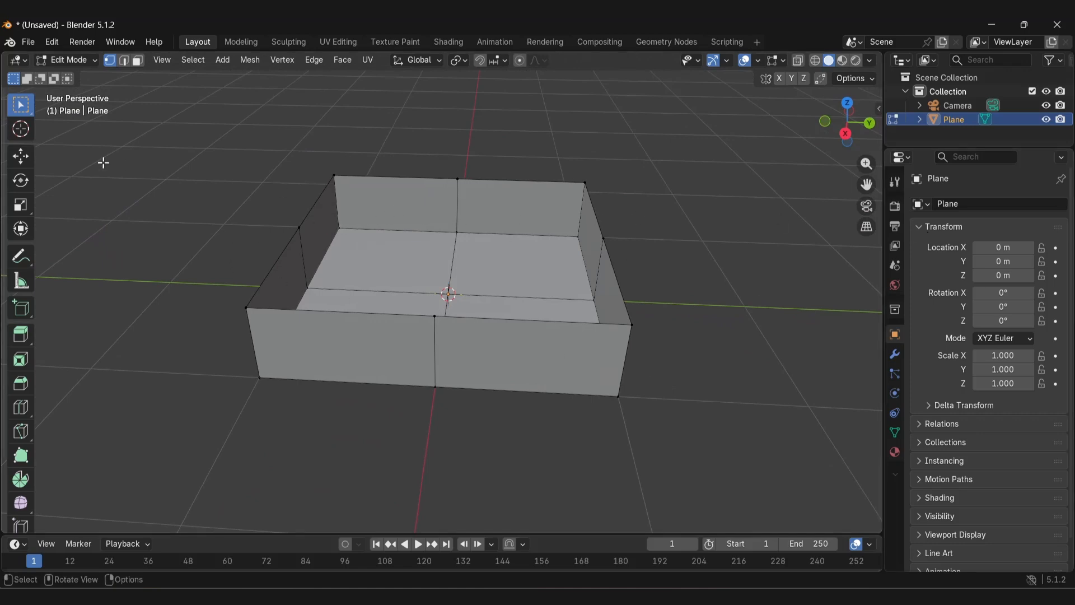
Add a Solidify modifier to the open box with a thickness of 0.18 m
key("Tab")
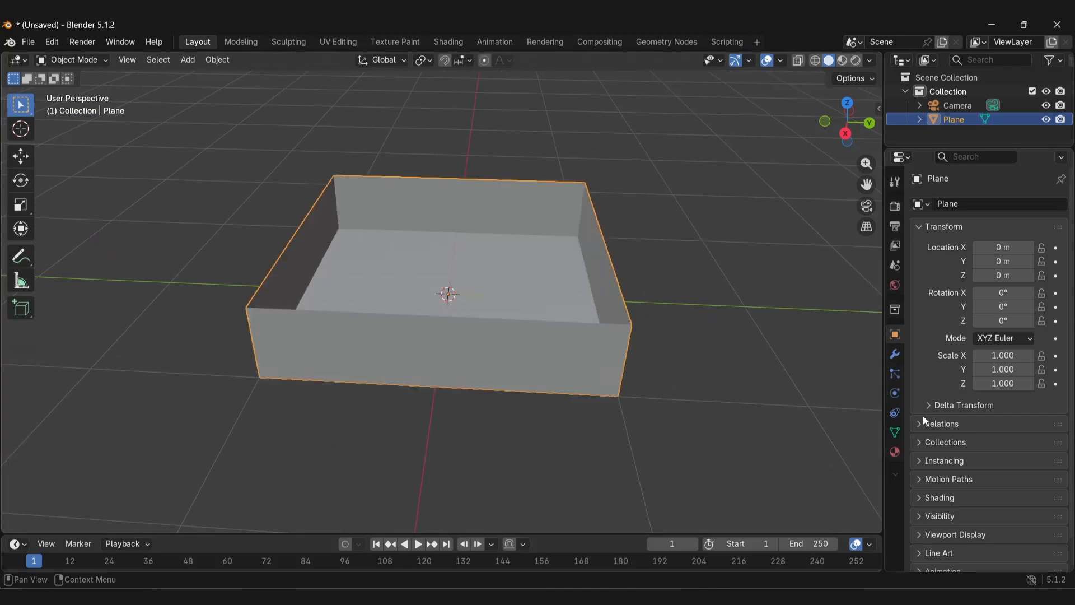
left_click(895, 356)
left_click(986, 213)
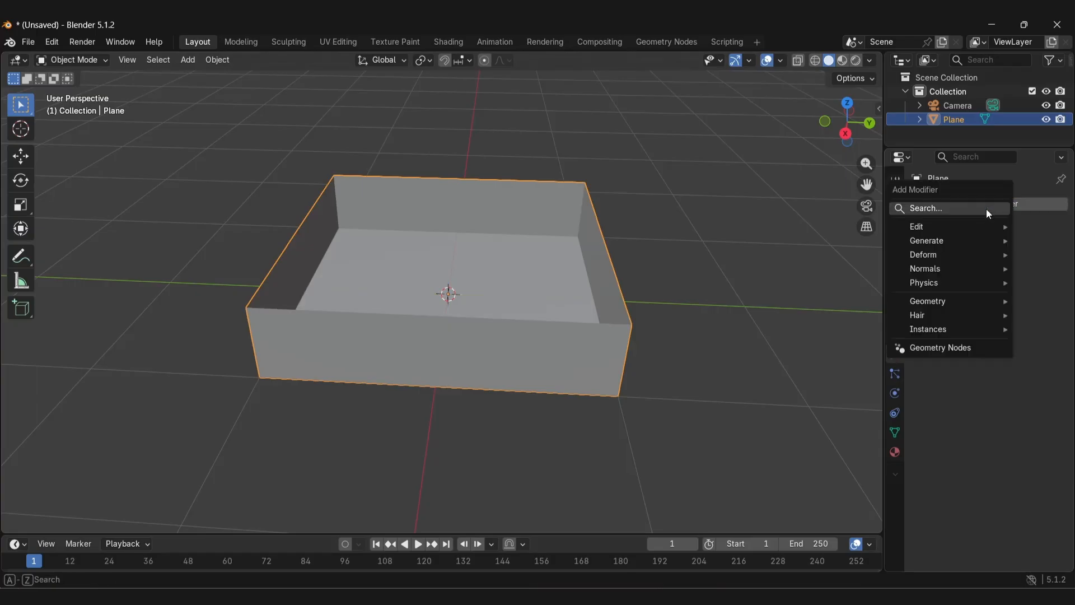
left_click(913, 209)
type("sol")
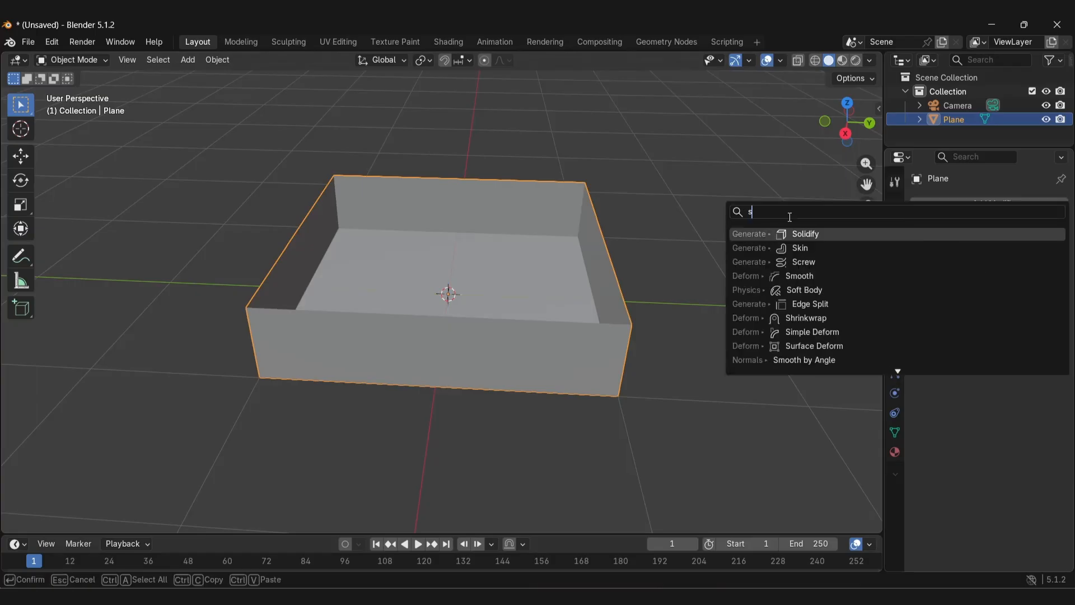
left_click(813, 233)
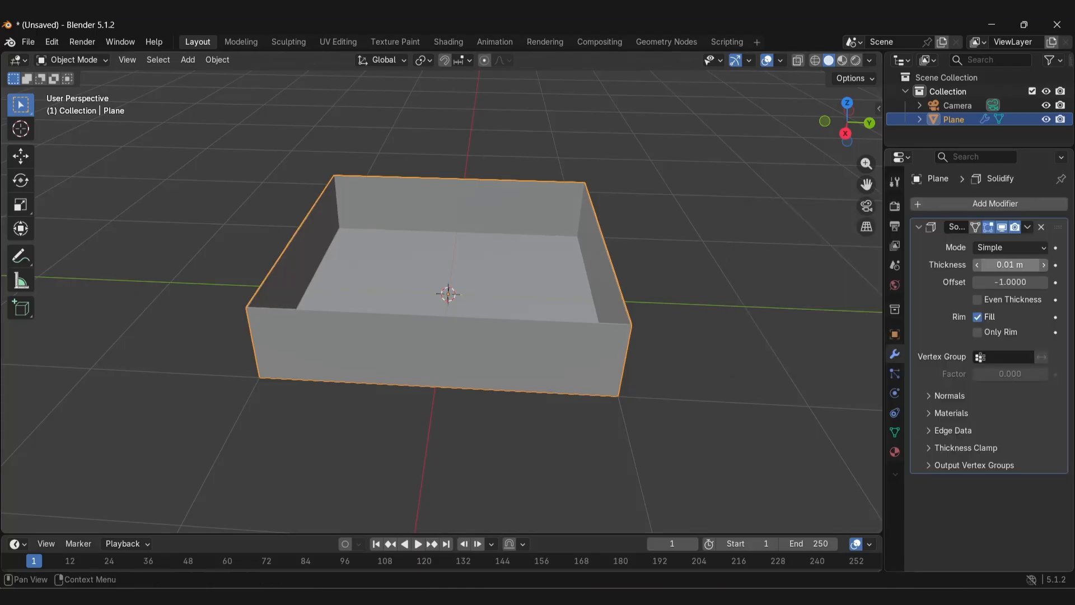
left_click_drag(1008, 265, 1056, 264)
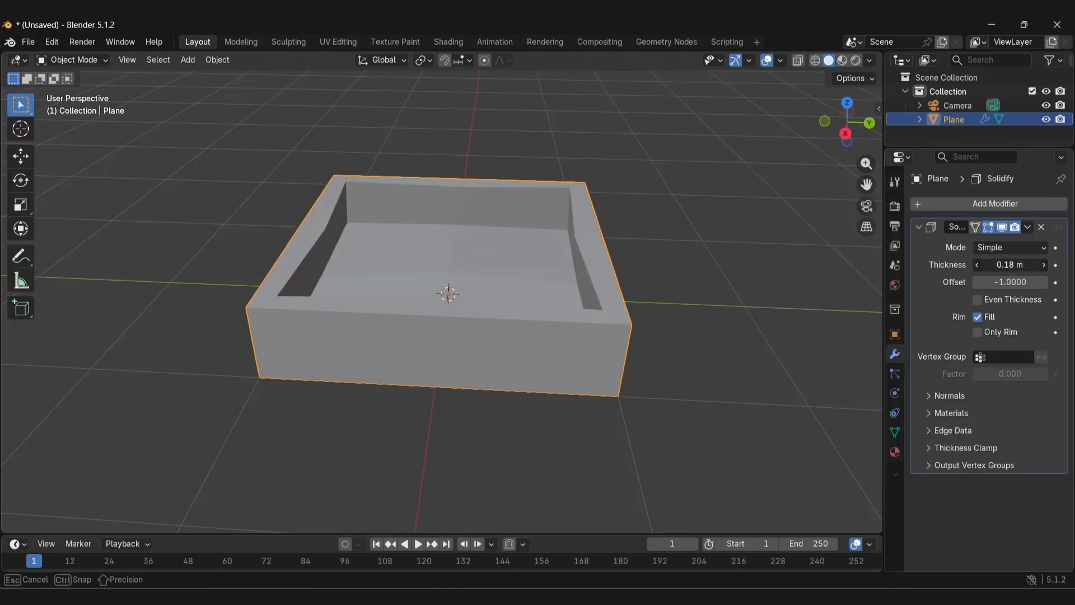
left_click_drag(962, 280, 962, 280)
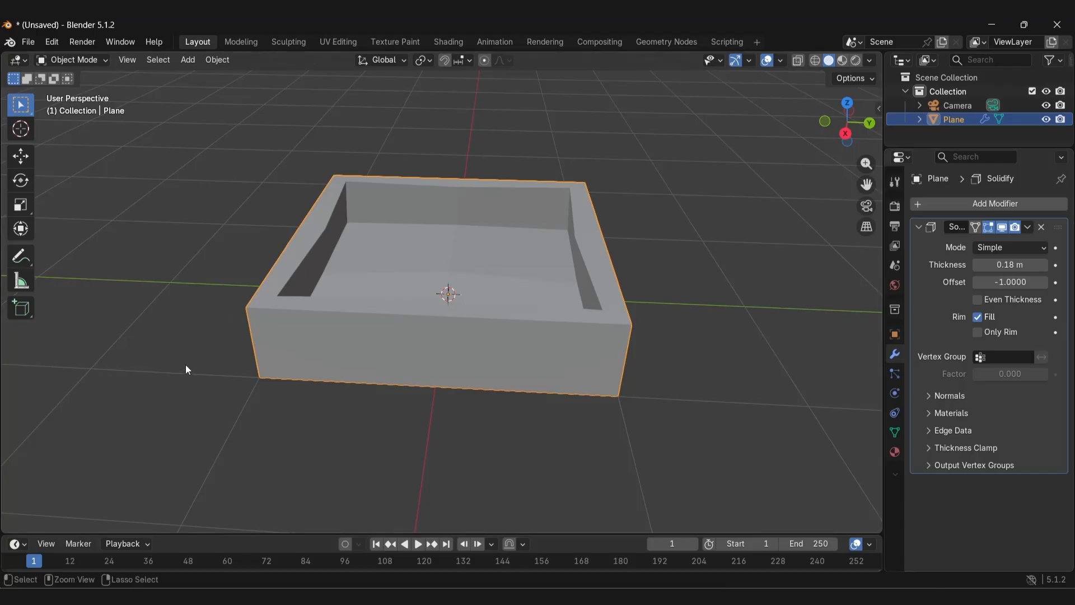
Add a Subdivision modifier to the box with viewport and render levels of 5, and shade it smooth
key("ctrl+2")
middle_click_drag(439, 321, 454, 300)
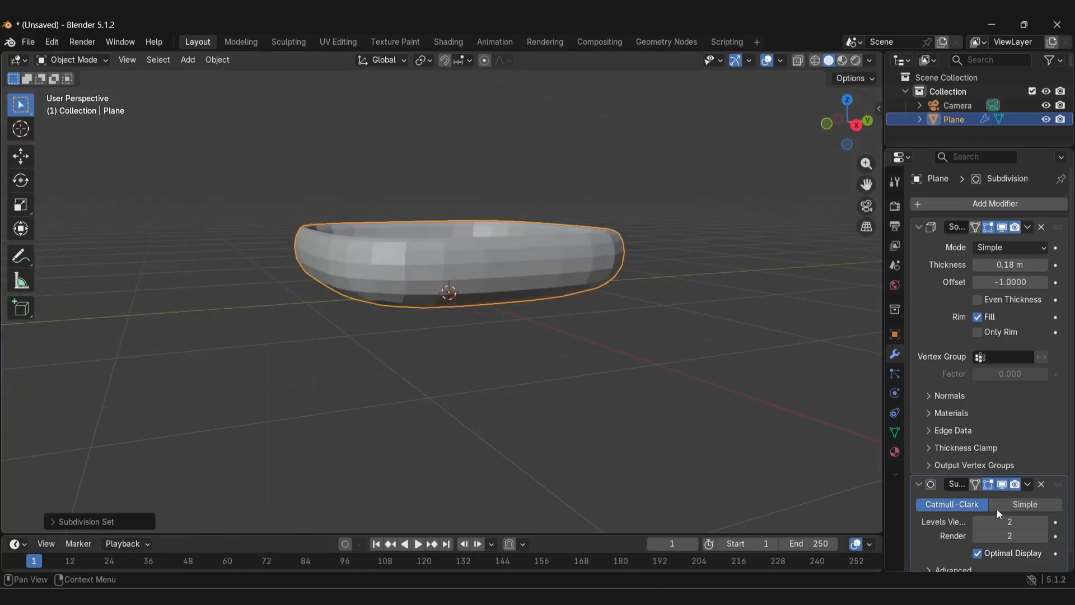
mouse_move(1009, 521)
left_mouse_down()
mouse_move(1025, 521)
mouse_move(991, 557)
mouse_move(1022, 535)
left_mouse_up()
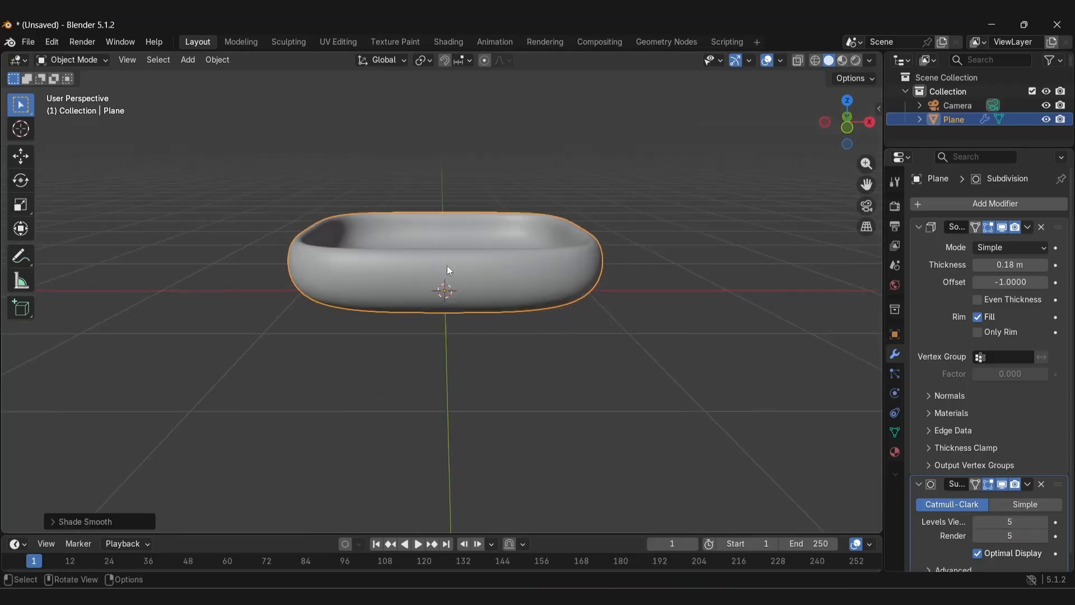
Flatten the rounded box into a shallow tray by scaling it to about 0.4 along Z
key("s")
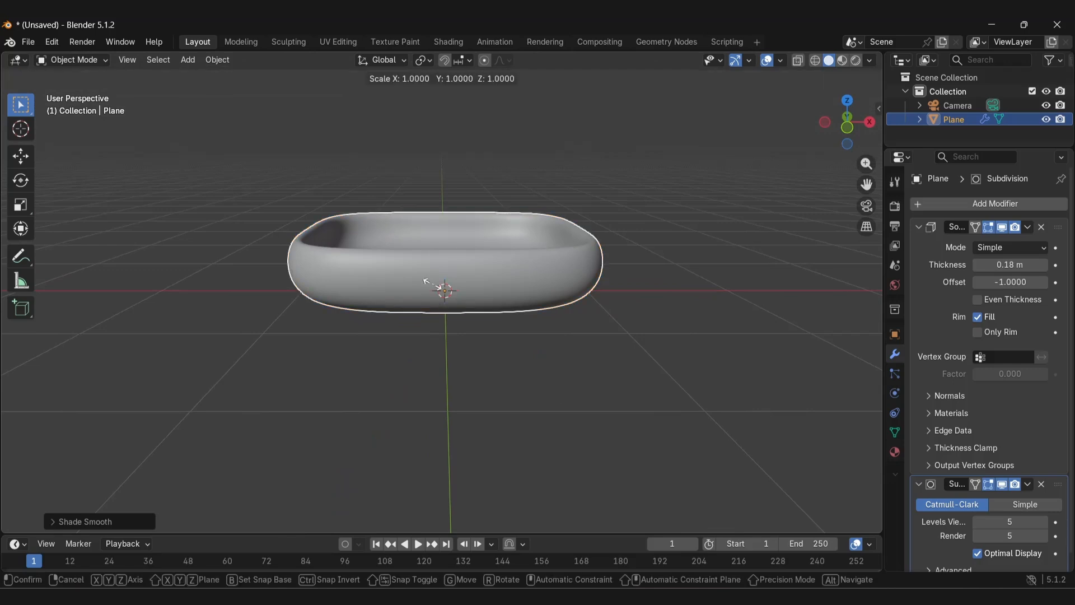
key("z")
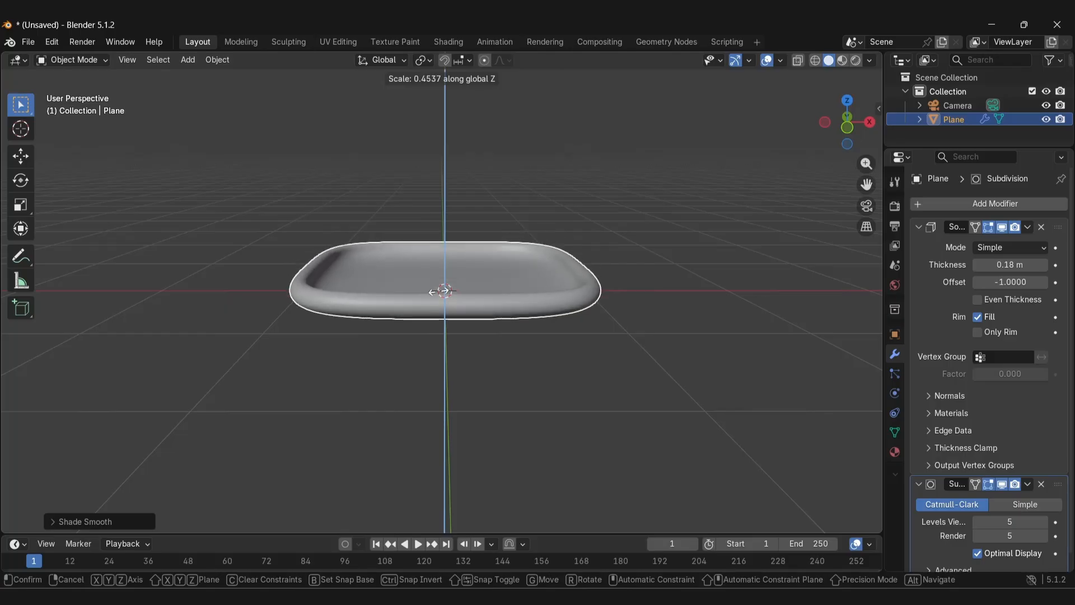
left_click(455, 294)
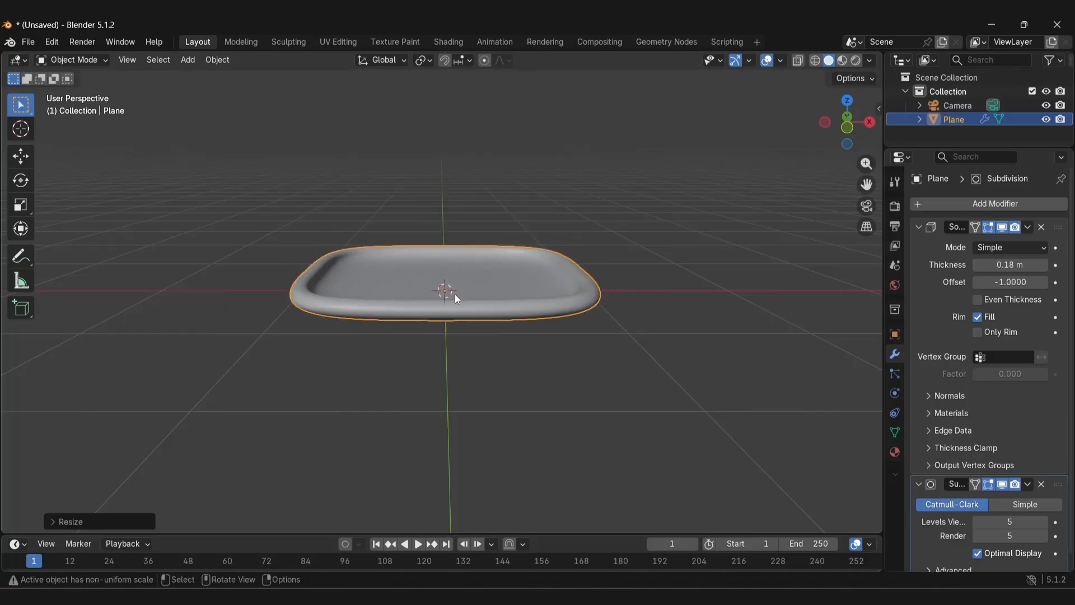
middle_click_drag(548, 334, 483, 360)
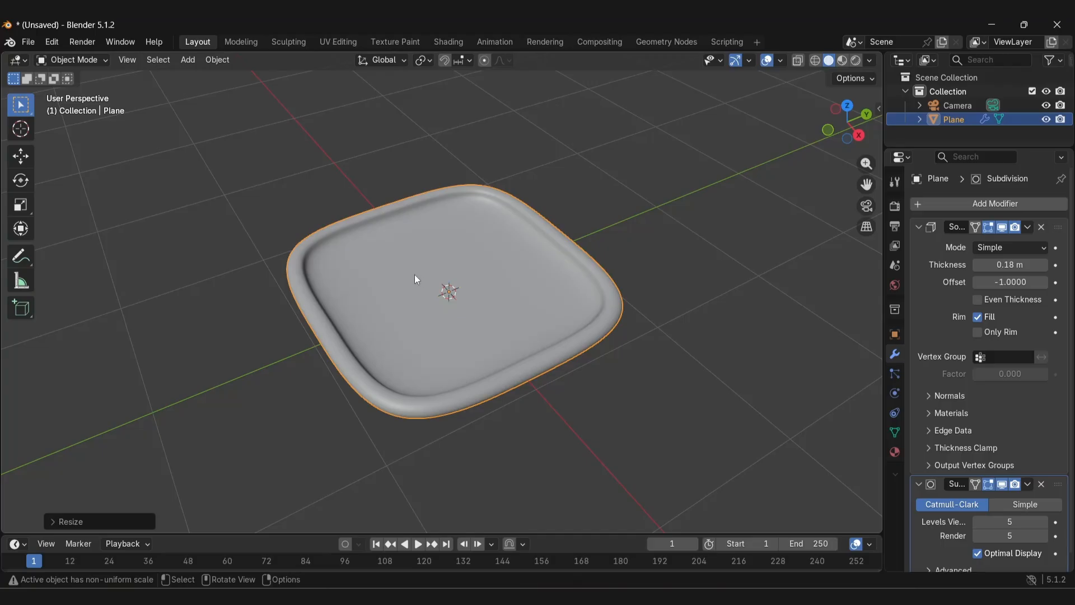
Add a new plane and scale it down to a small square at the tray's centre
key("shift+a")
mouse_move(414, 279)
left_click(467, 277)
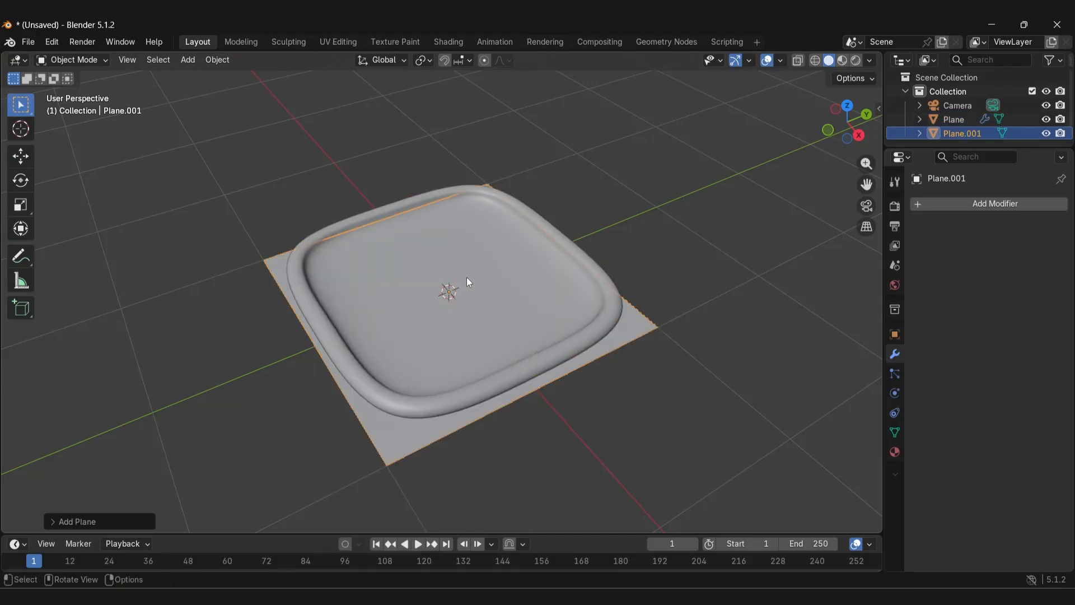
key("s")
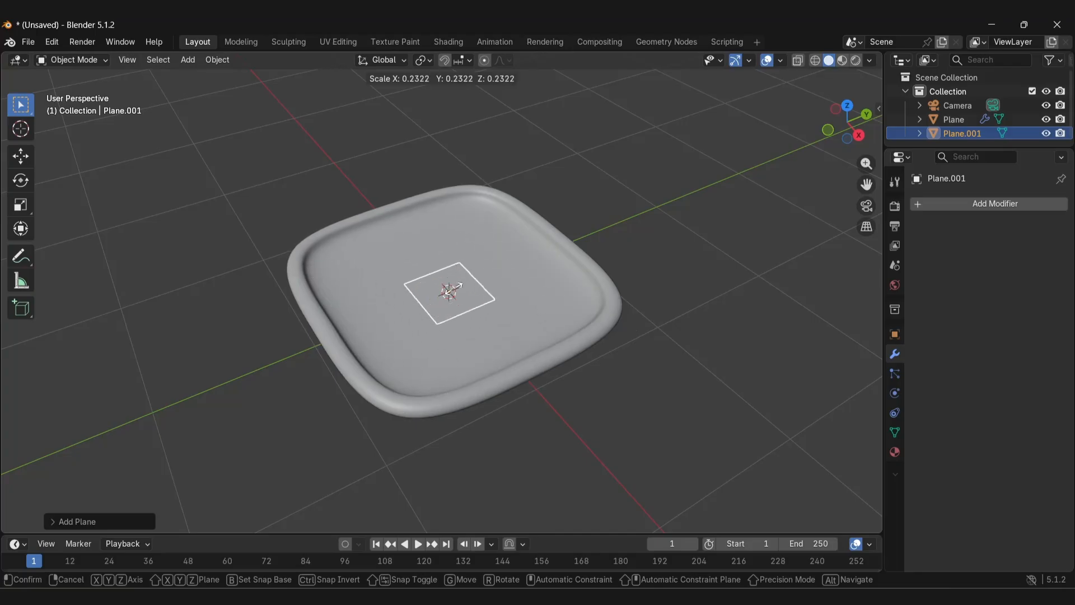
left_click(454, 295)
Stretch the small square into a rectangle by scaling it about 1.83 along X
middle_click_drag(455, 295, 514, 348)
key("s")
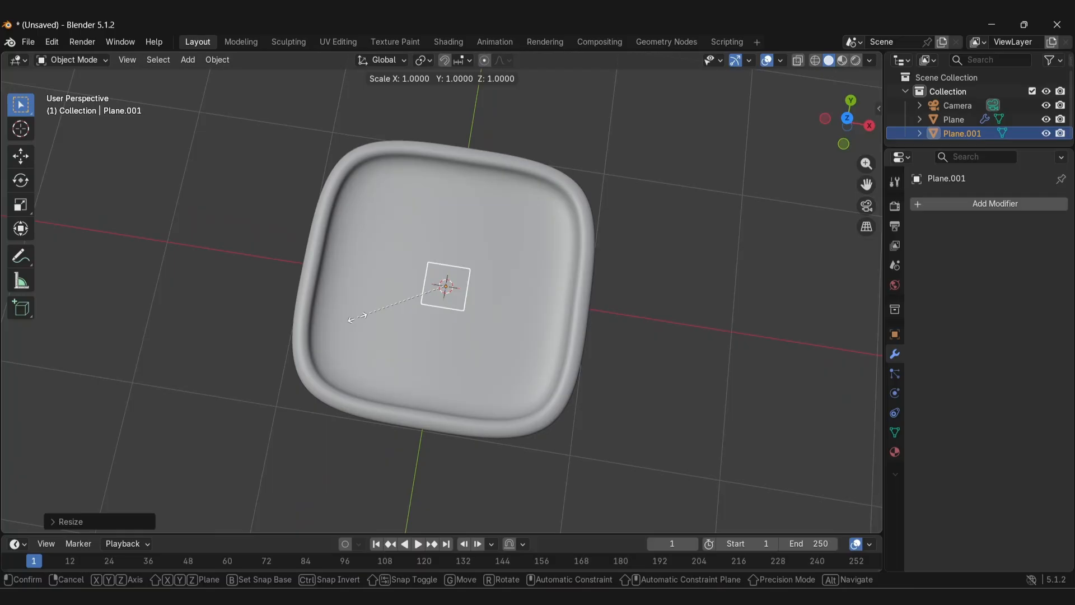
key("x")
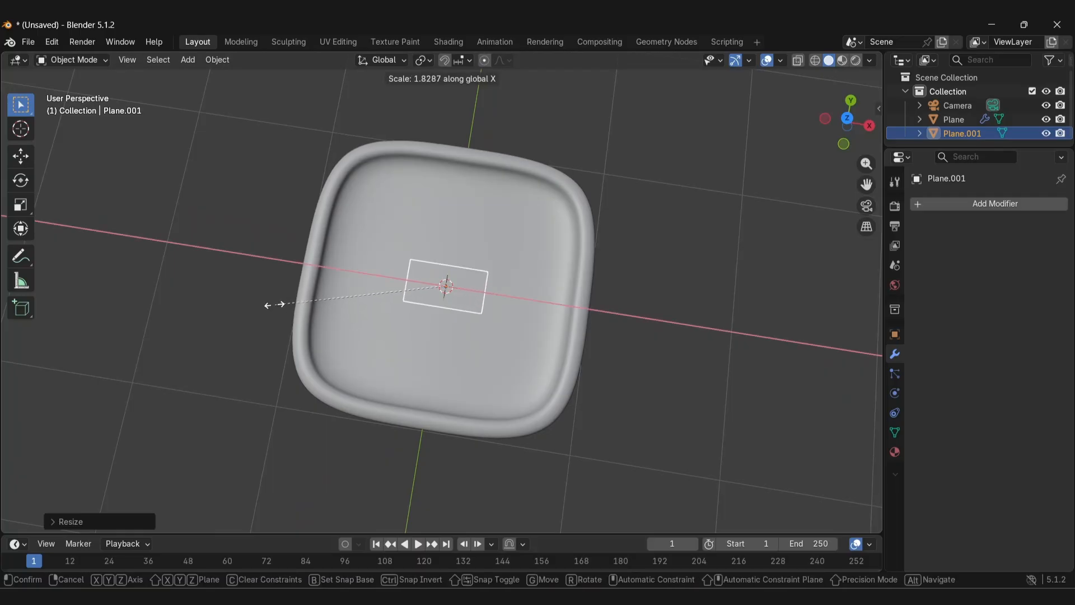
left_click(267, 305)
middle_click_drag(516, 314, 560, 285)
Extrude the rectangle upward about 0.06 m, and extrude its top face upward a second time to form a taller block
key("Tab")
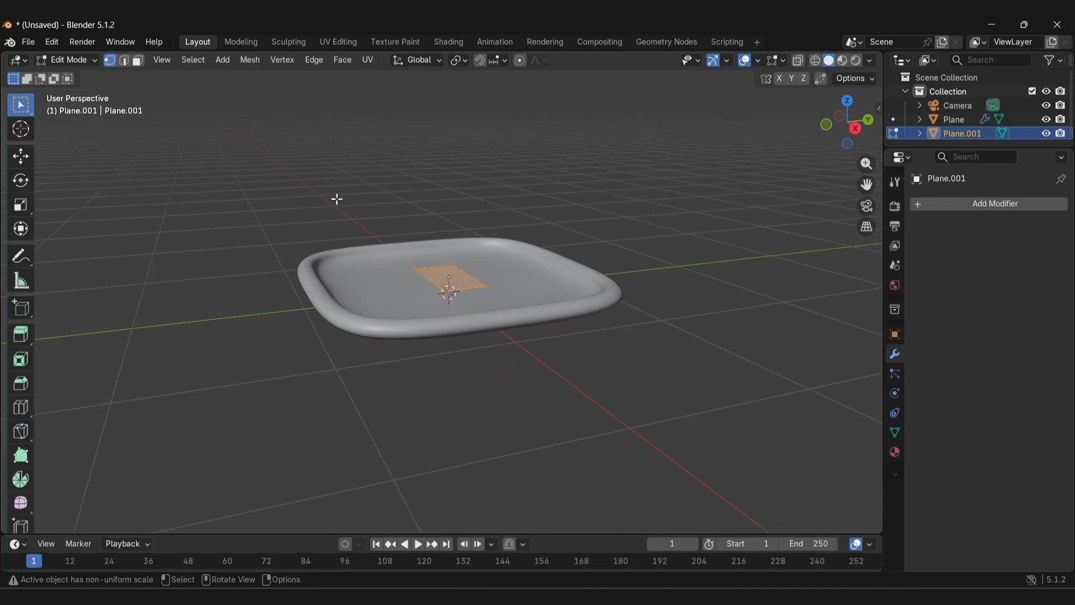
key("e")
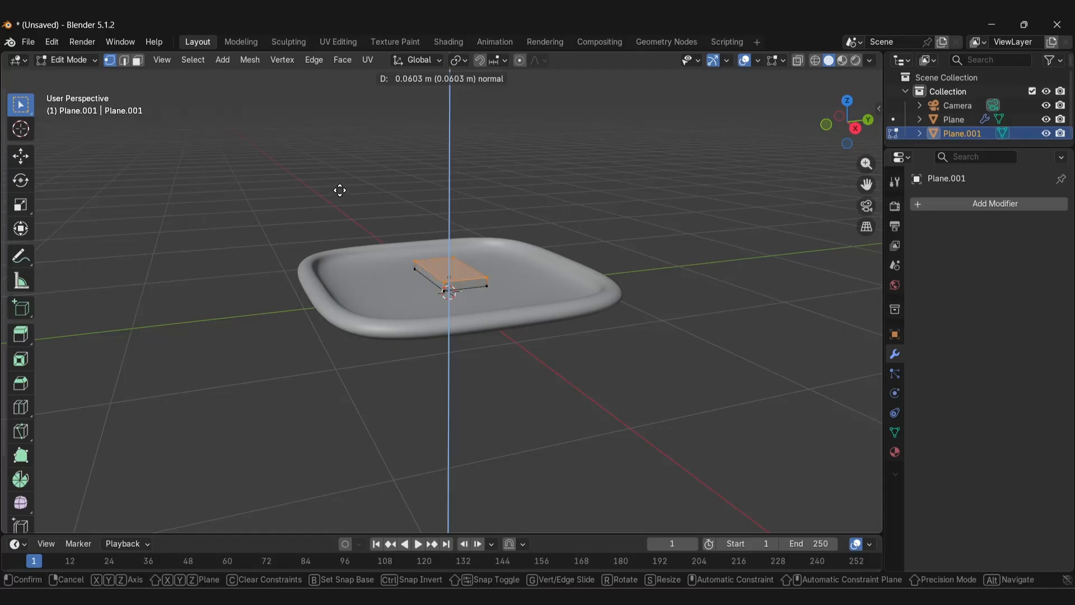
left_click(340, 190)
mouse_move(446, 233)
middle_mouse_down()
mouse_move(507, 233)
mouse_move(453, 285)
mouse_move(437, 240)
middle_mouse_up()
scroll(452, 284, "up", 3)
key("e")
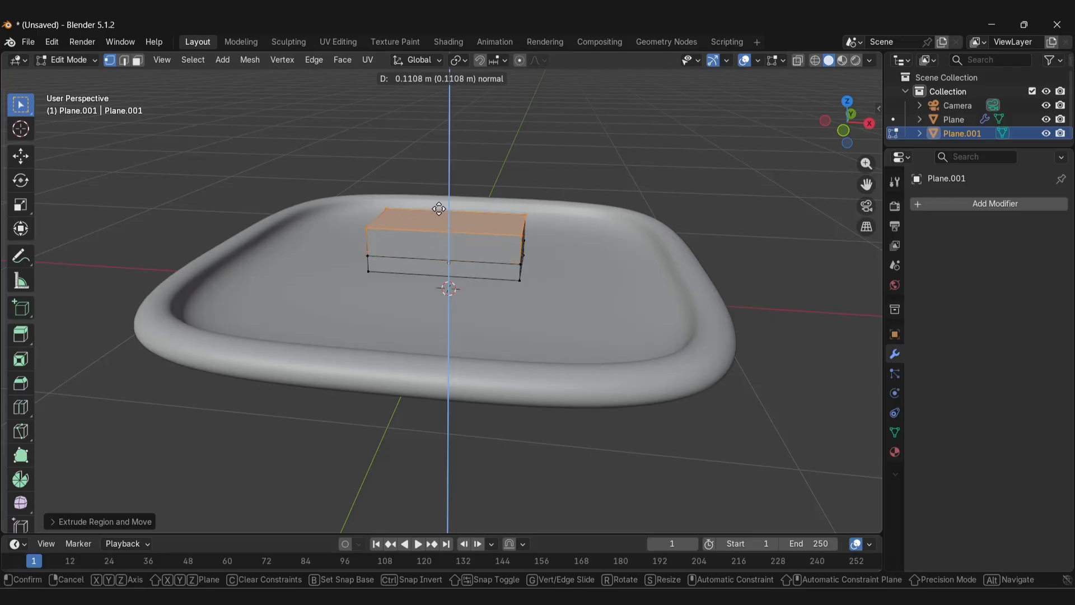
left_click(439, 199)
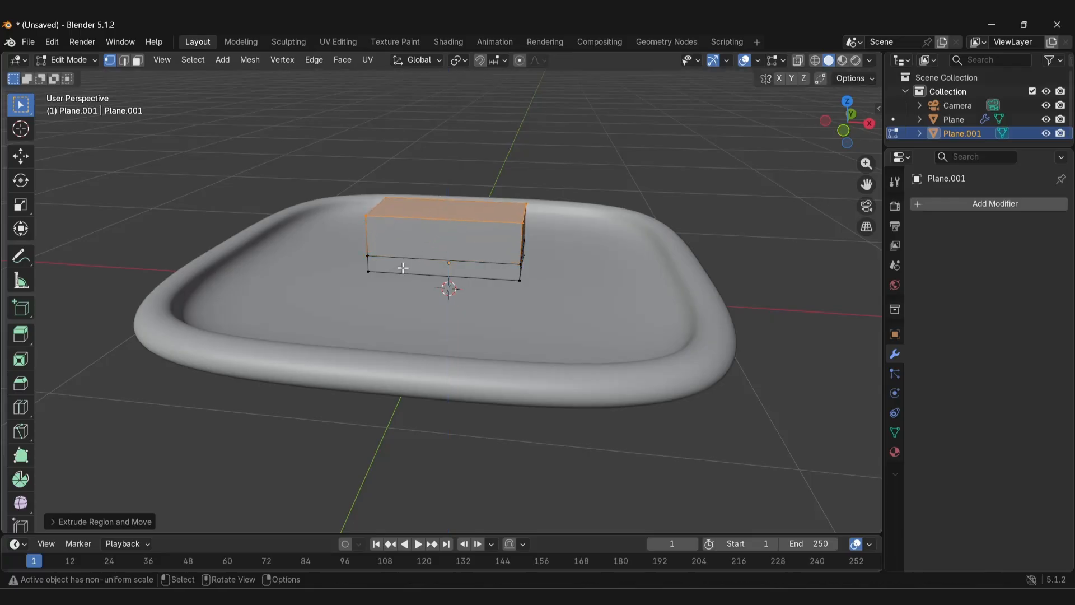
Add a centred vertical loop cut across the middle of the block's length
key("ctrl+r")
left_click(449, 245)
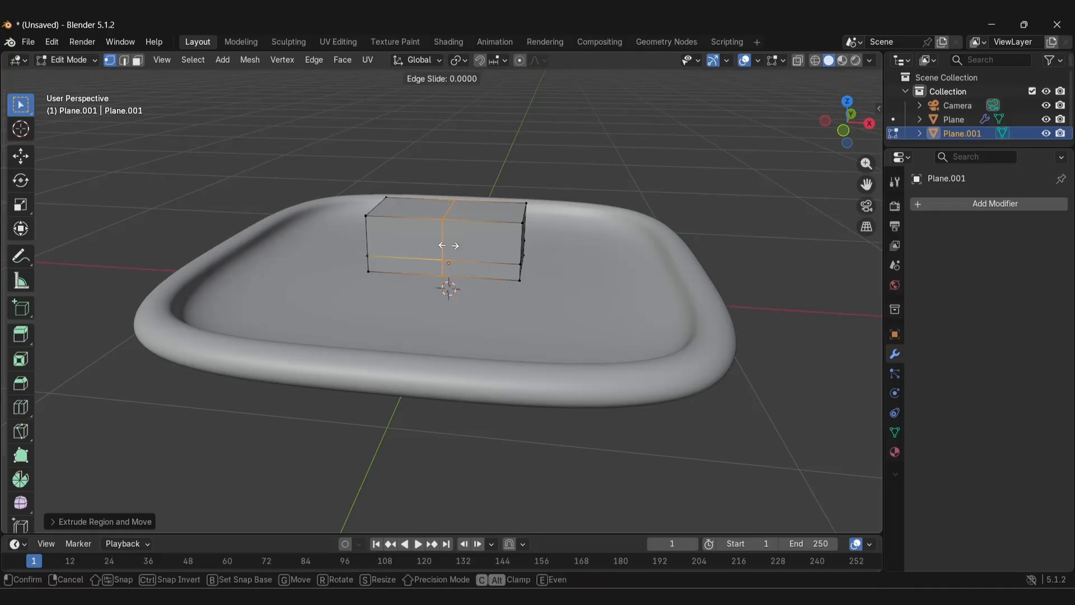
left_click(448, 245)
Lower the two top corner vertices at the block's negative-X end by about 0.04 m along Z
mouse_move(360, 211)
middle_mouse_down()
mouse_move(388, 223)
mouse_move(367, 228)
middle_mouse_up()
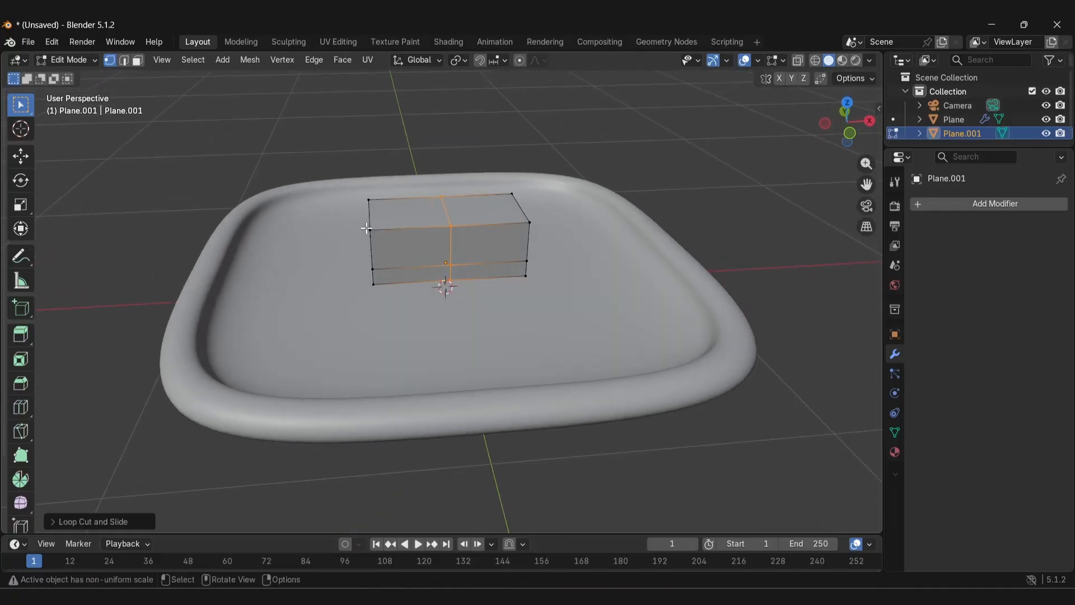
left_click(370, 229)
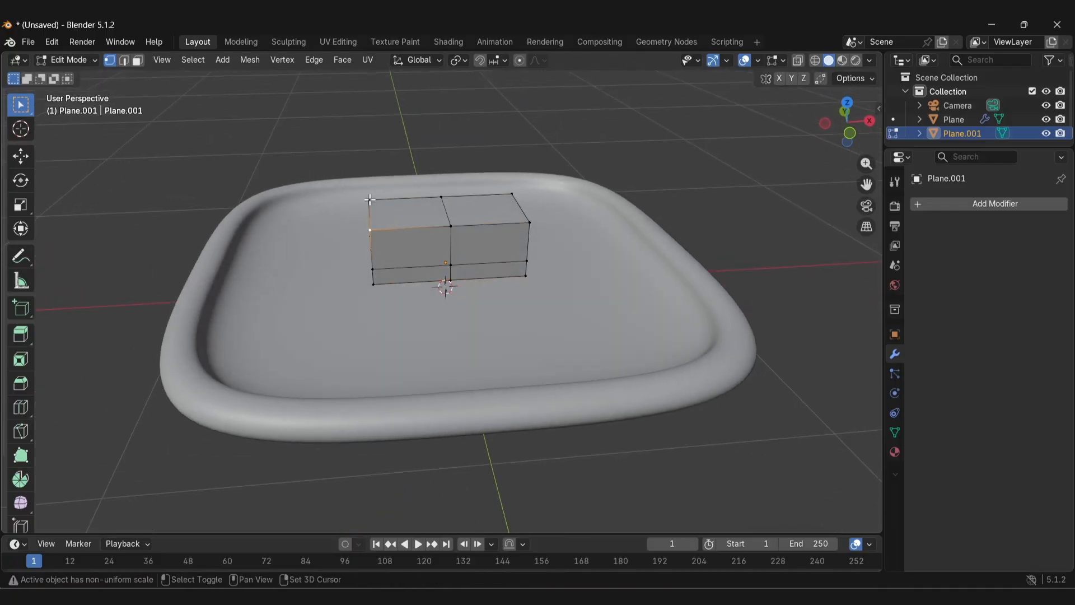
left_click(369, 200, "shift")
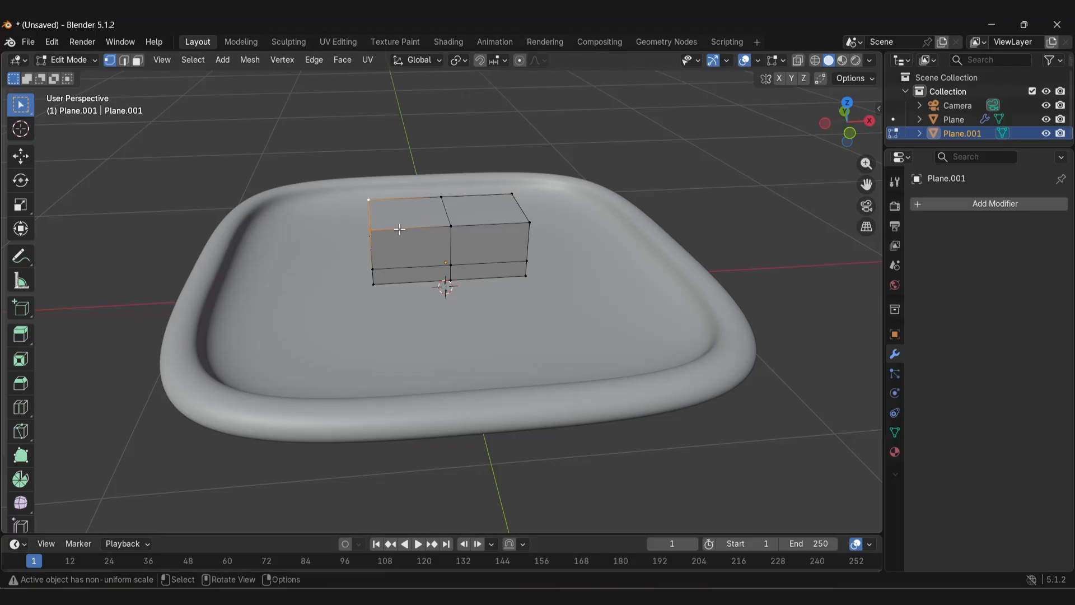
key("g")
key("z")
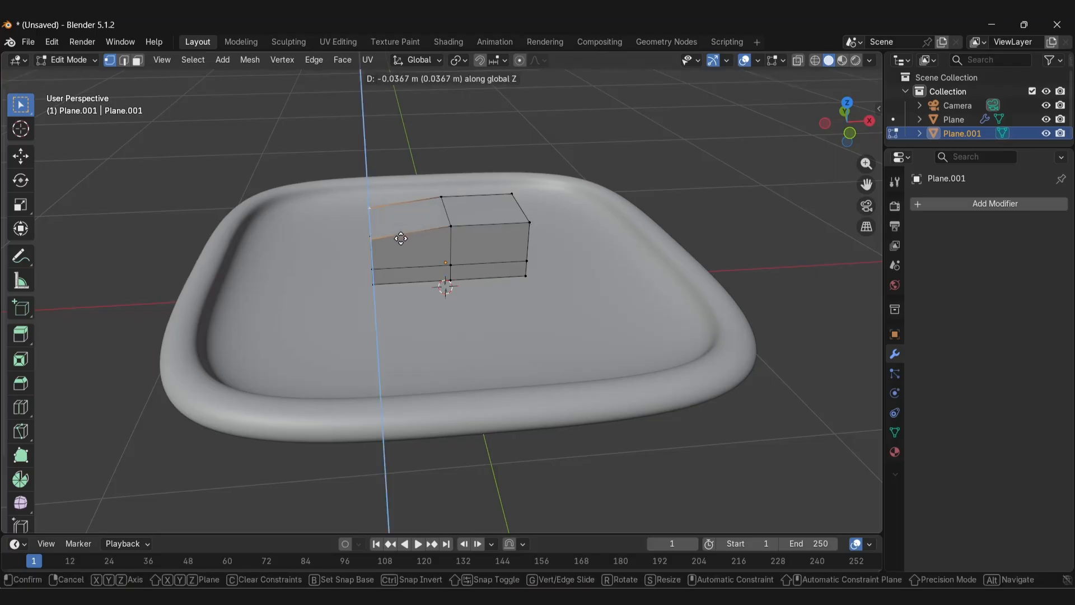
left_click(401, 239)
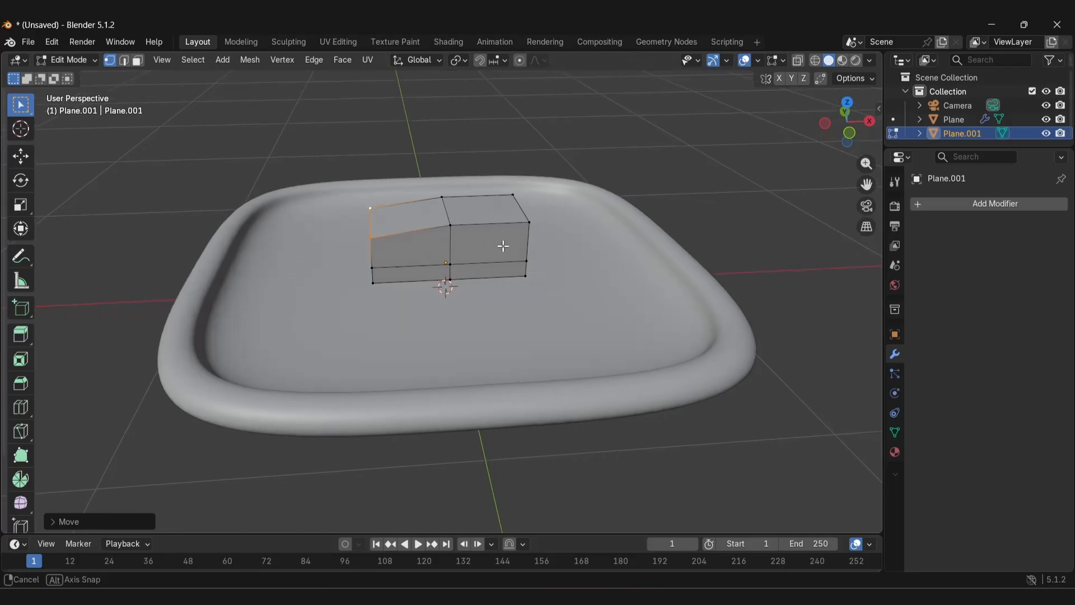
Lower the two top corner vertices at the block's positive-X end by about 0.03 m along Z
middle_click_drag(504, 246, 501, 226)
left_click(521, 206)
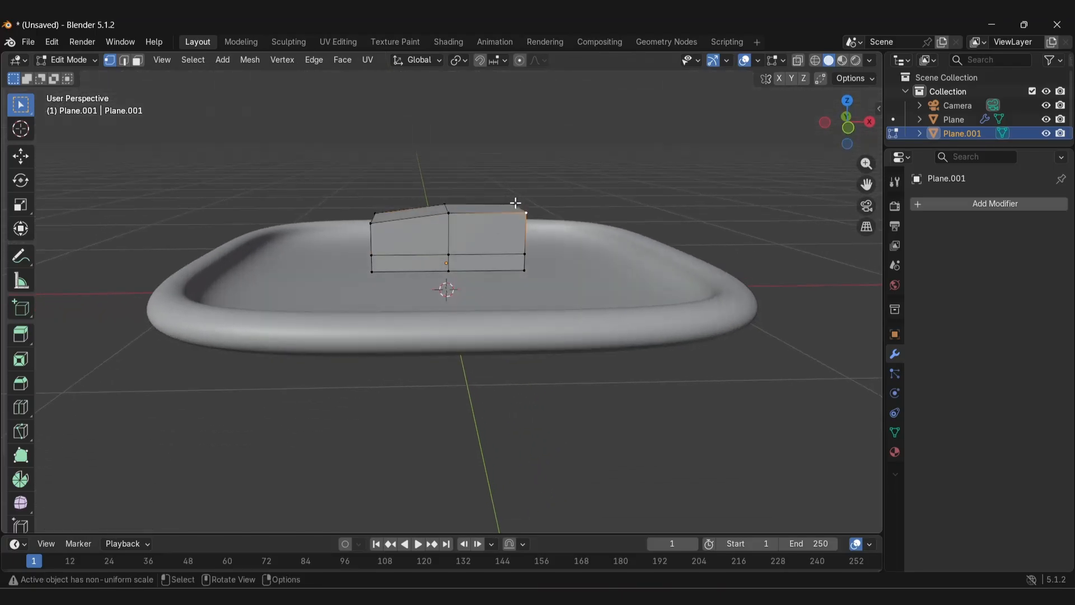
left_click(514, 204, "shift")
key("g")
key("z")
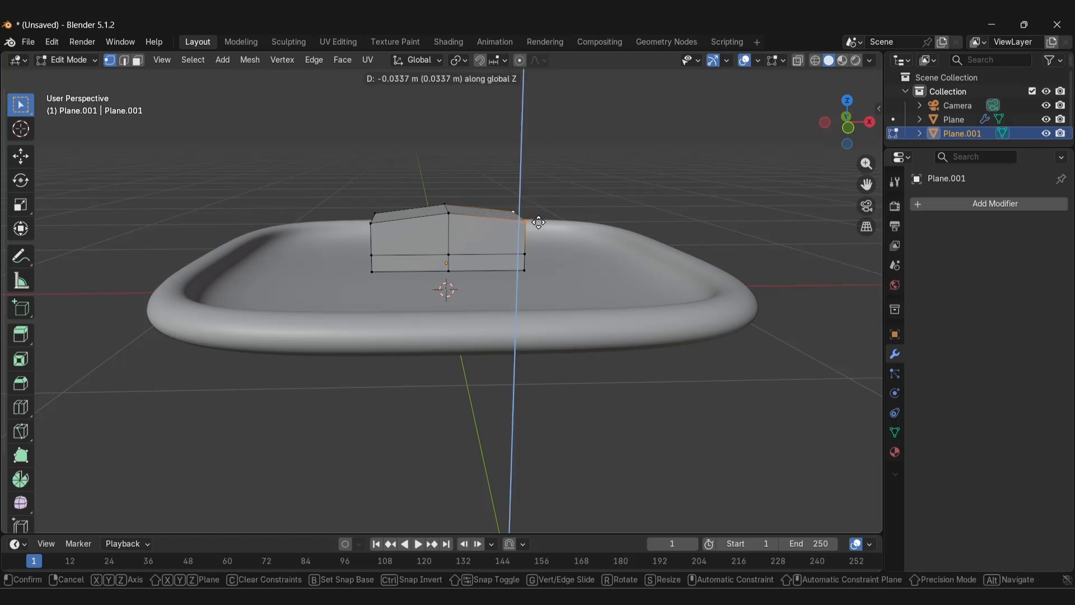
left_click(539, 223)
Return to Object Mode and add a level 2 Subdivision modifier to the small block
middle_click_drag(503, 236, 357, 210)
key("Tab")
key("ctrl+2")
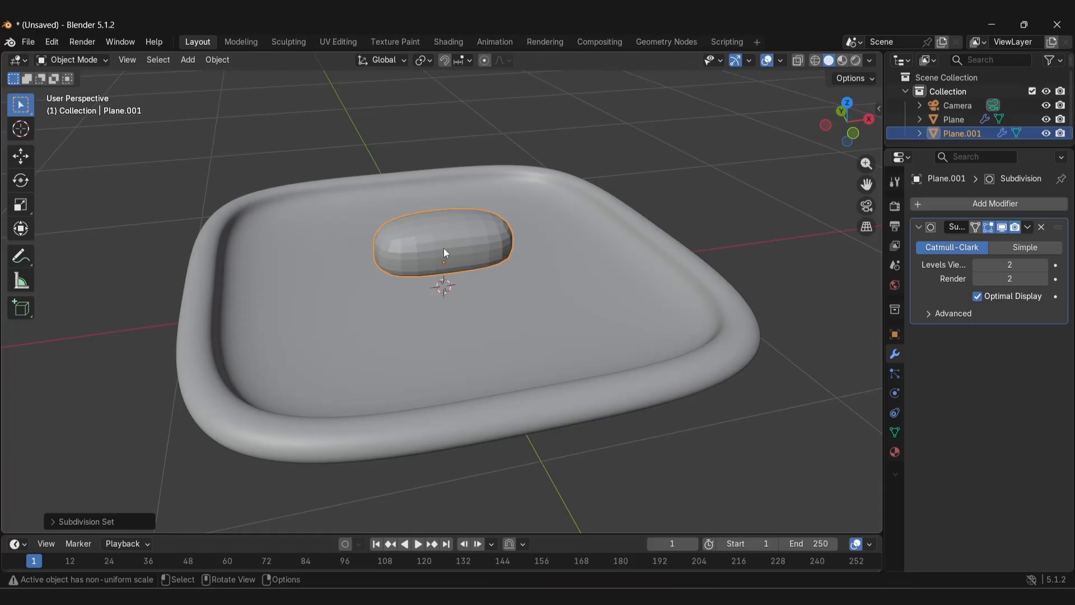
Set the small block's Subdivision modifier to 5 levels for both viewport and render
left_click(1010, 265)
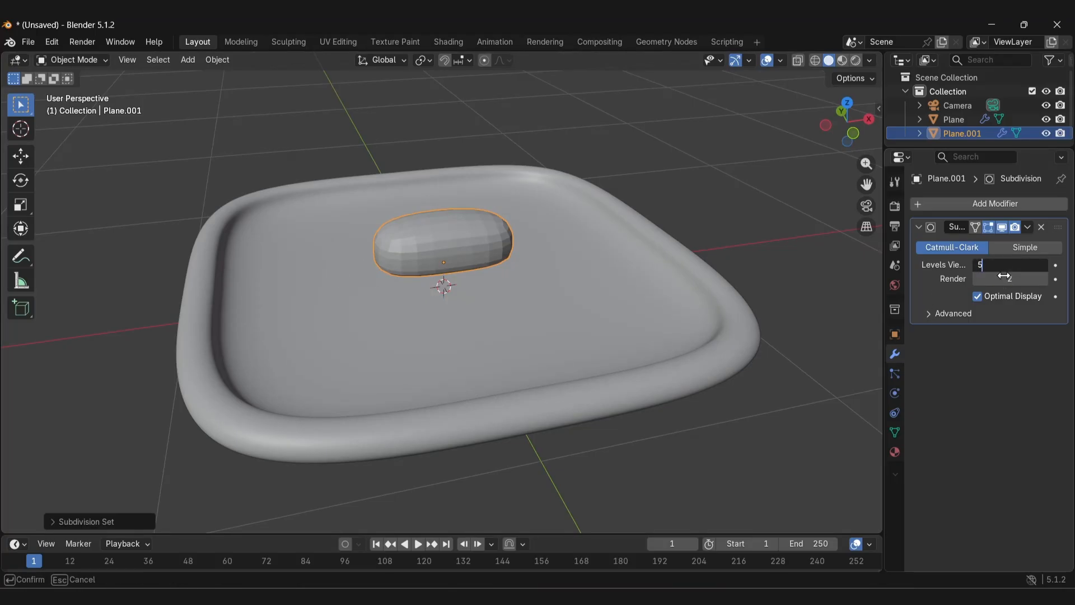
type("5")
key("Return")
left_click(1018, 281)
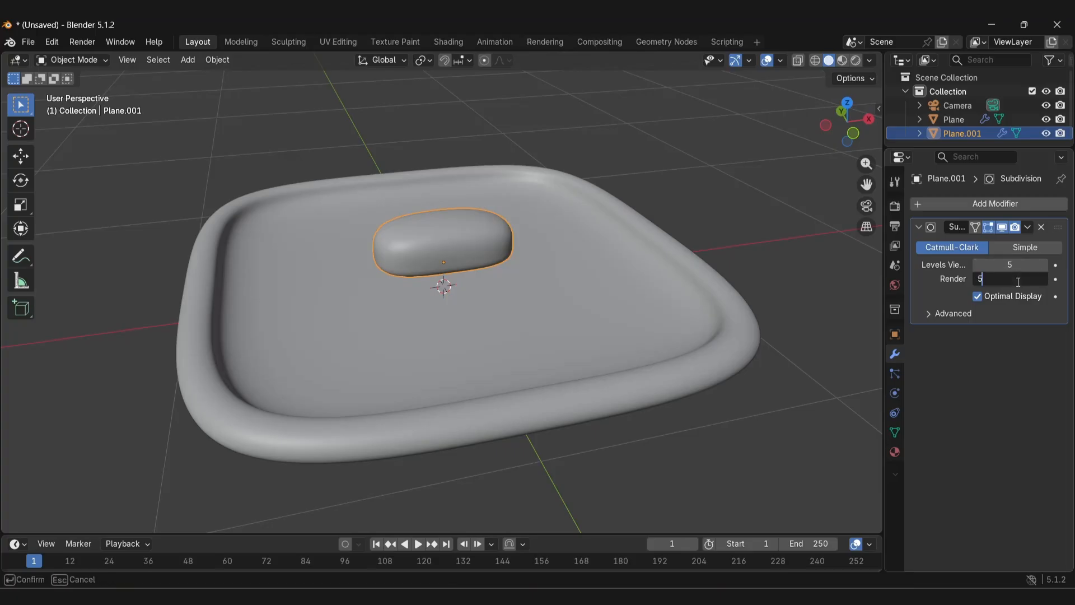
type("5")
key("Return")
Apply smooth shading to the small pillow-shaped piece
scroll(390, 257, "up", 3)
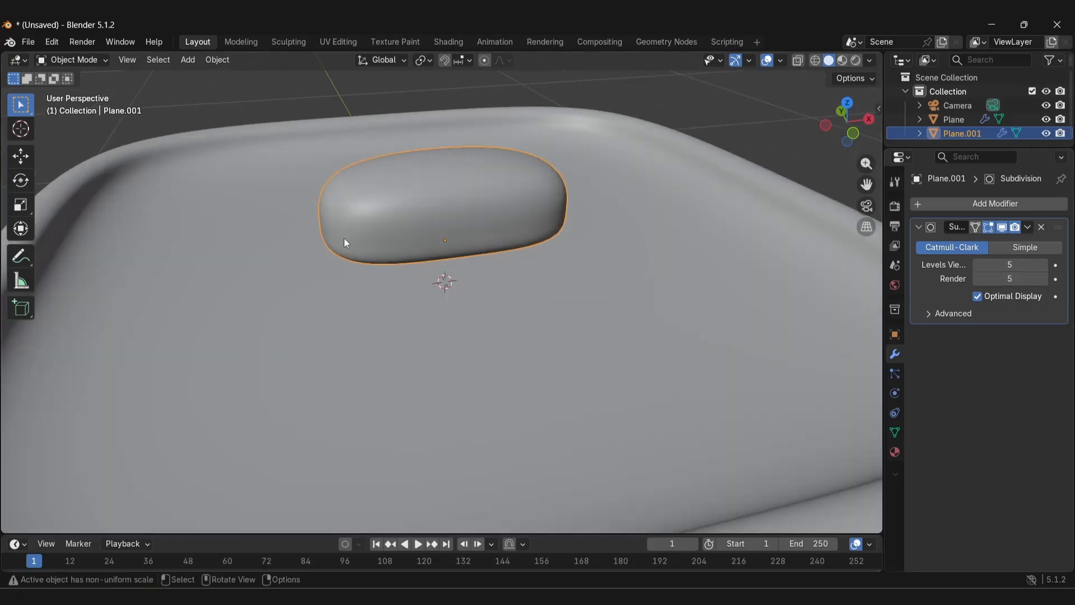
middle_click_drag(344, 237, 409, 216)
right_click(356, 217)
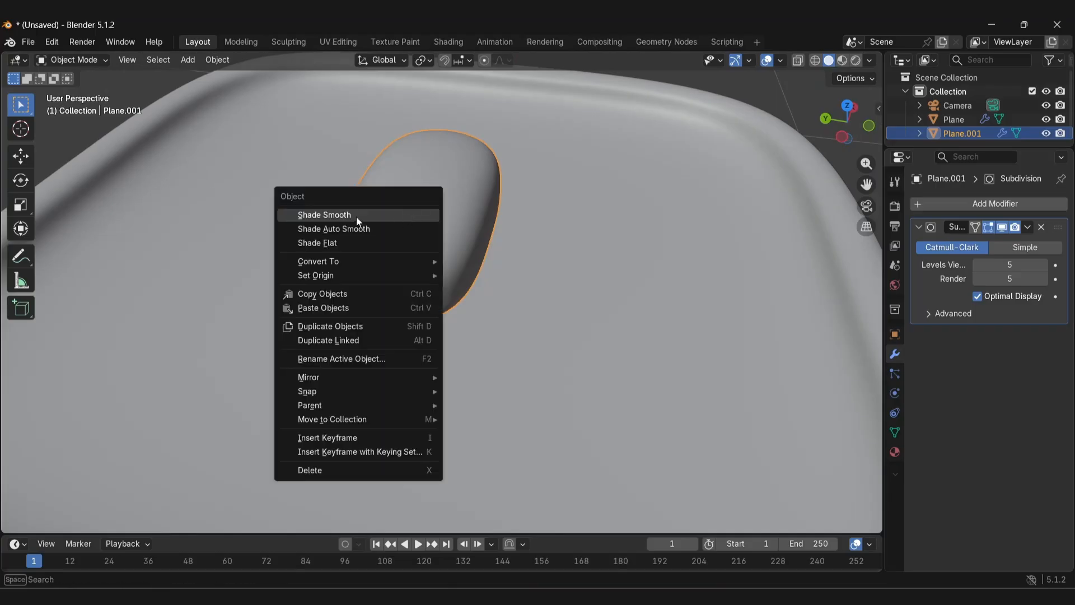
left_click(356, 216)
middle_click_drag(510, 253, 409, 246)
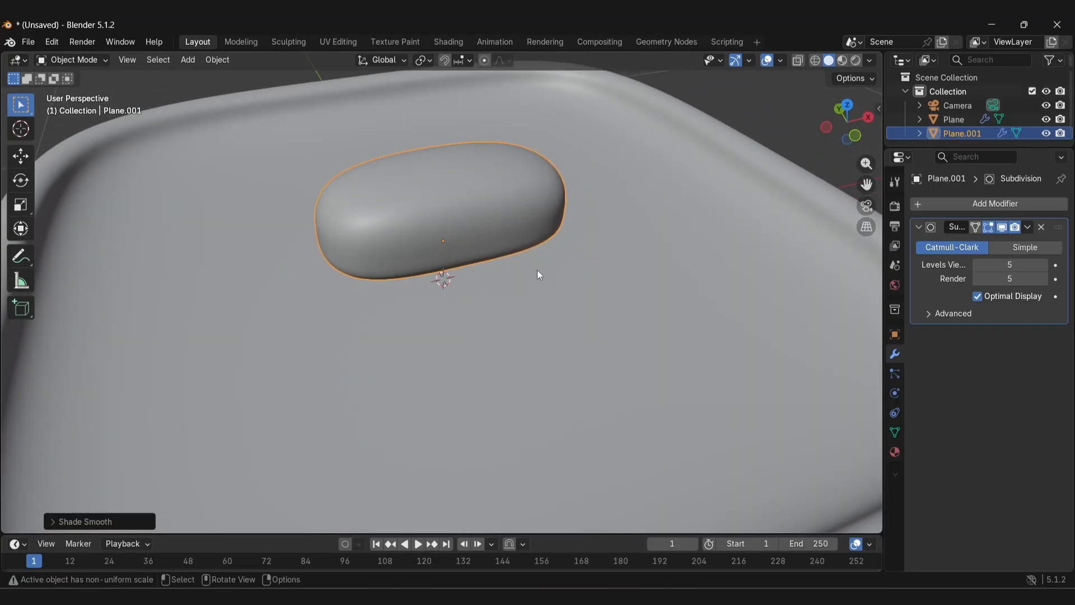
Add a Displace modifier to the small pillow-shaped piece
left_click(949, 200)
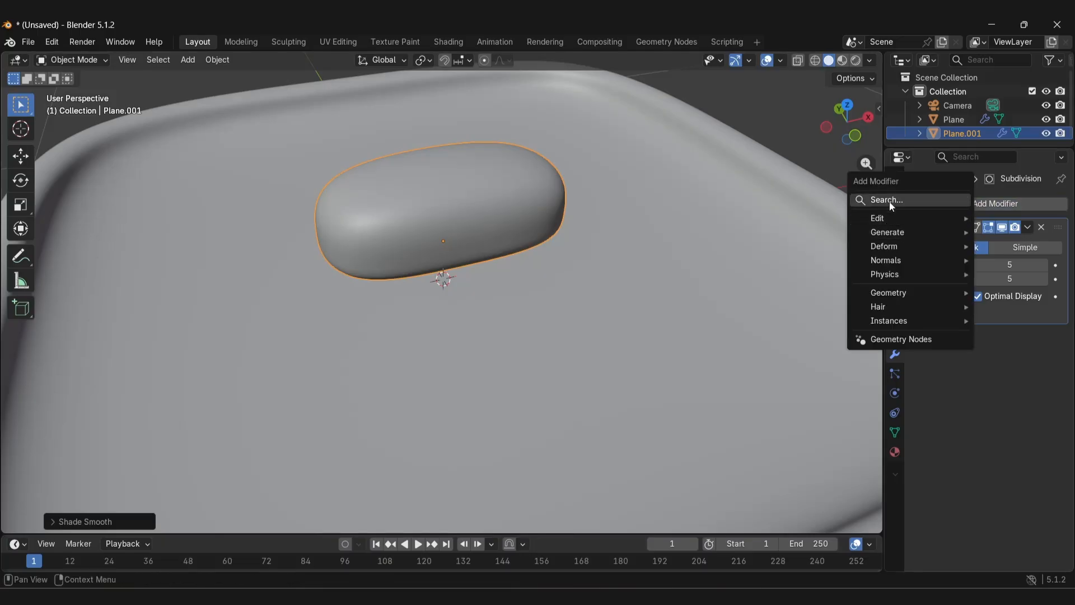
left_click(890, 201)
type("d")
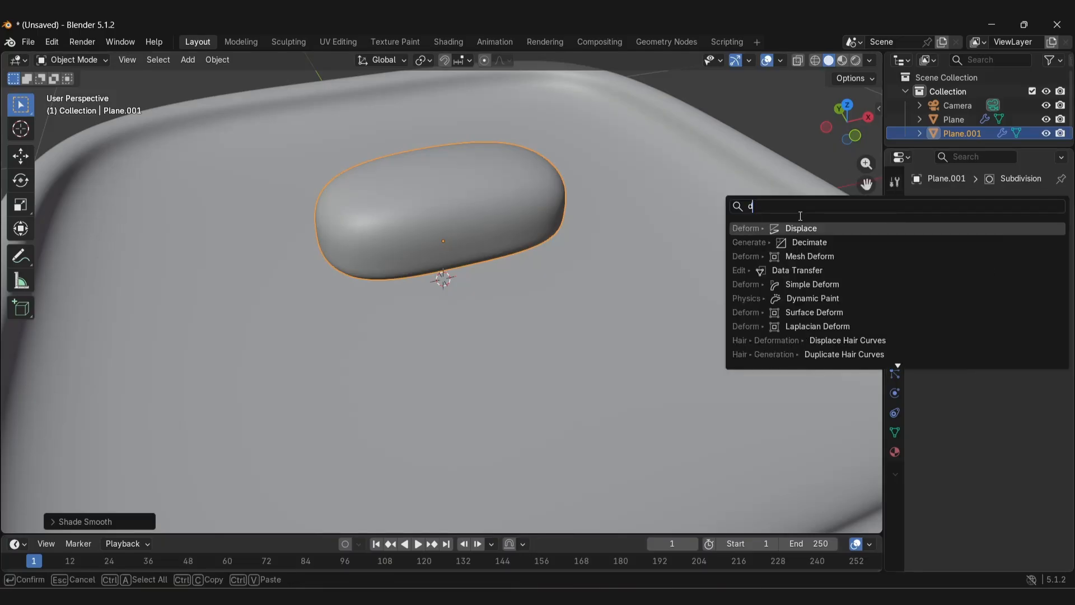
type("ispl")
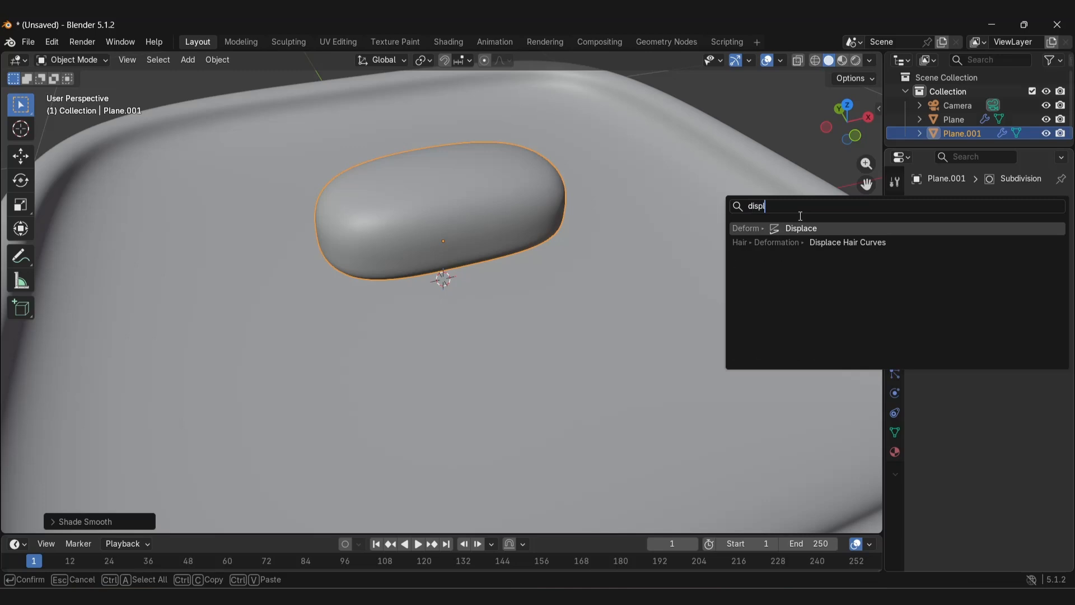
key("Return")
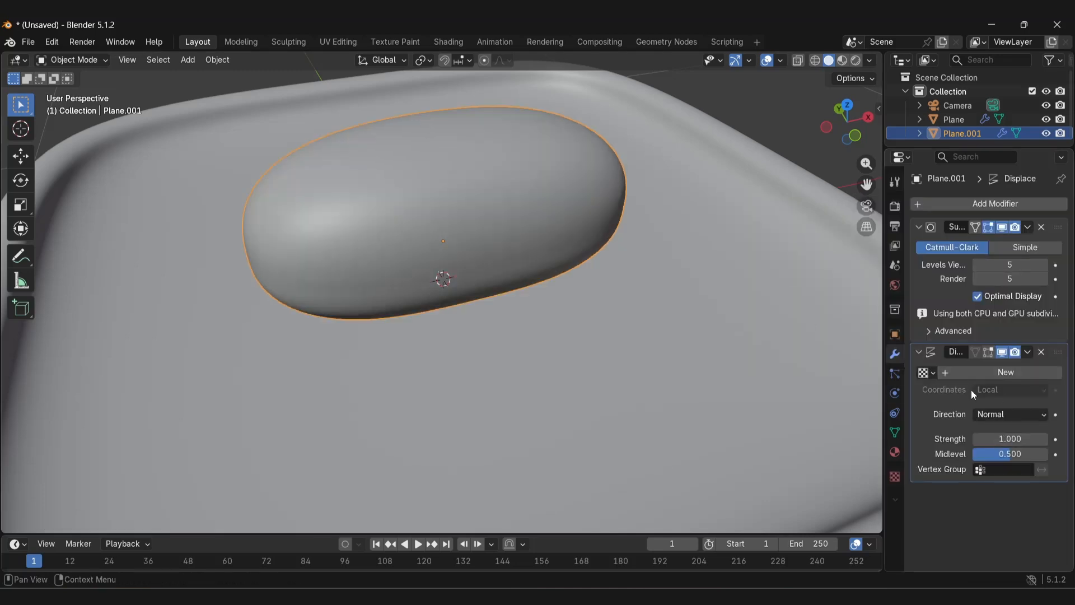
Create a new texture for the Displace modifier and set its type to Voronoi
left_click(918, 226)
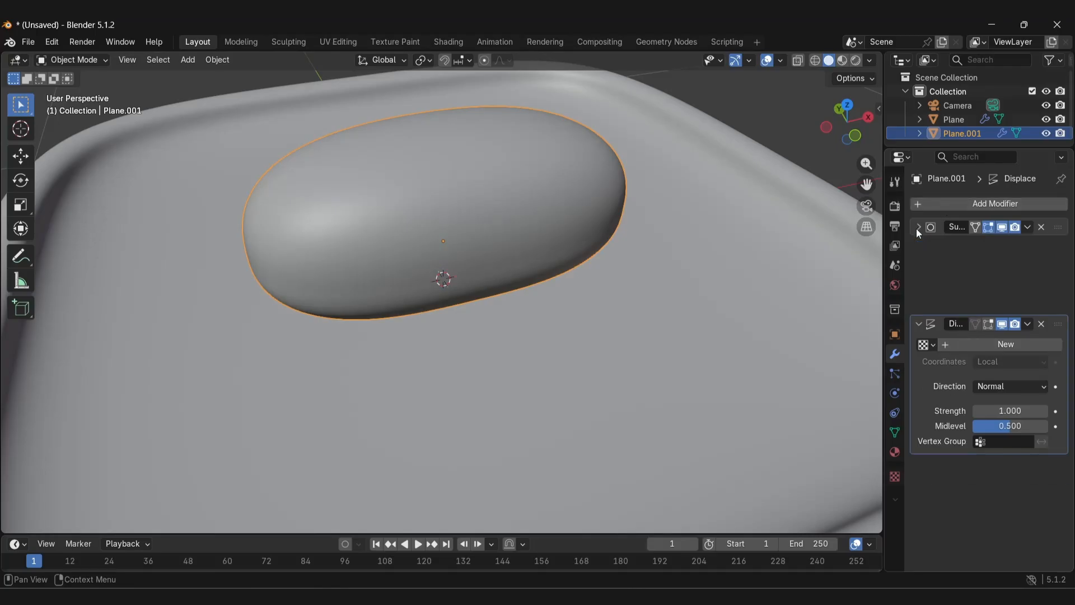
left_click(971, 263)
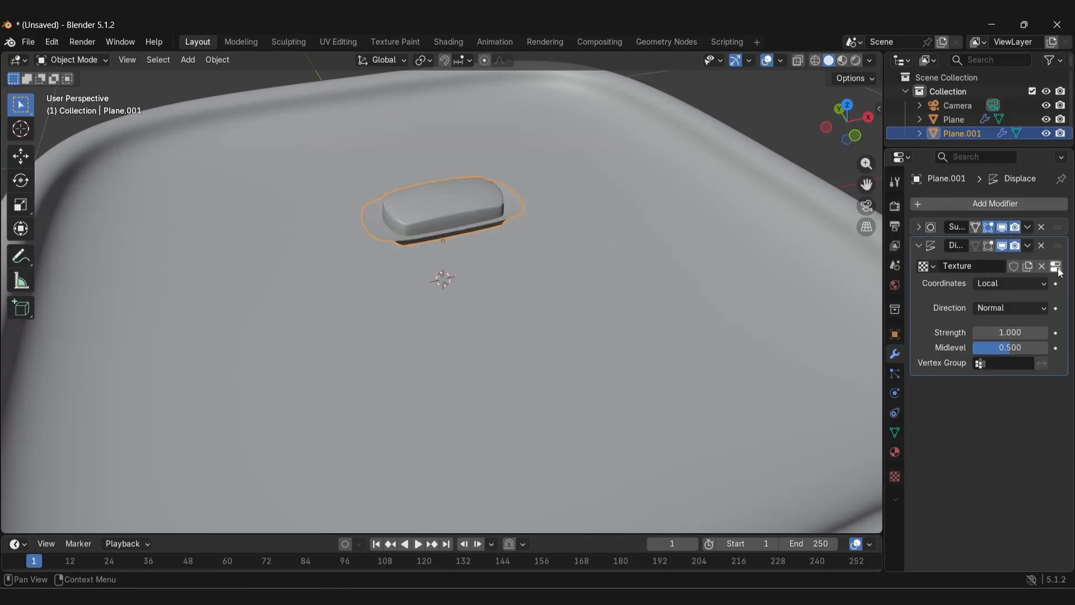
left_click(1056, 266)
left_click(1007, 247)
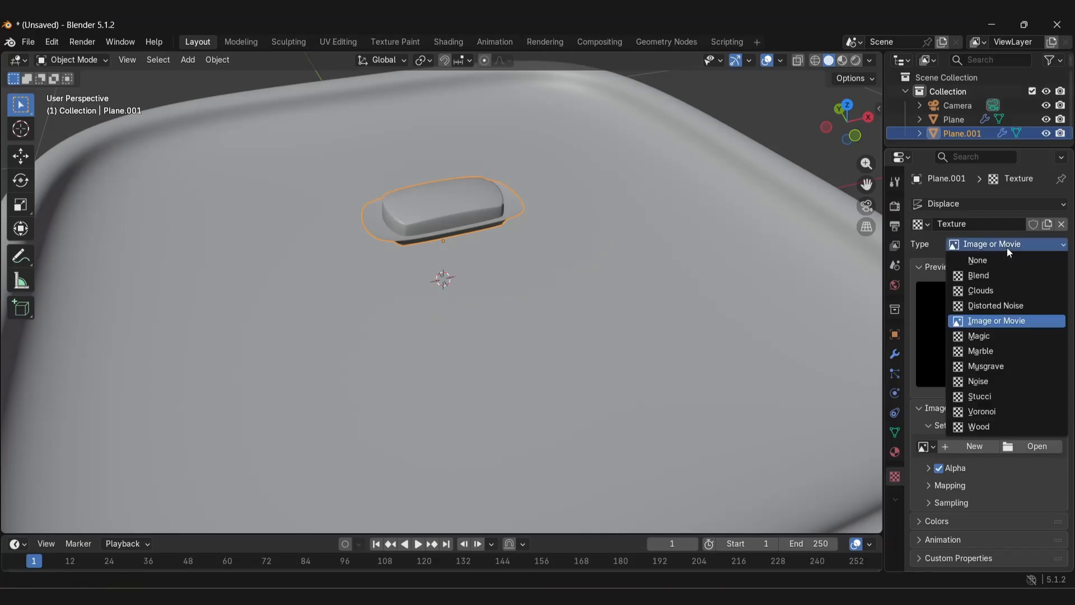
left_click(986, 412)
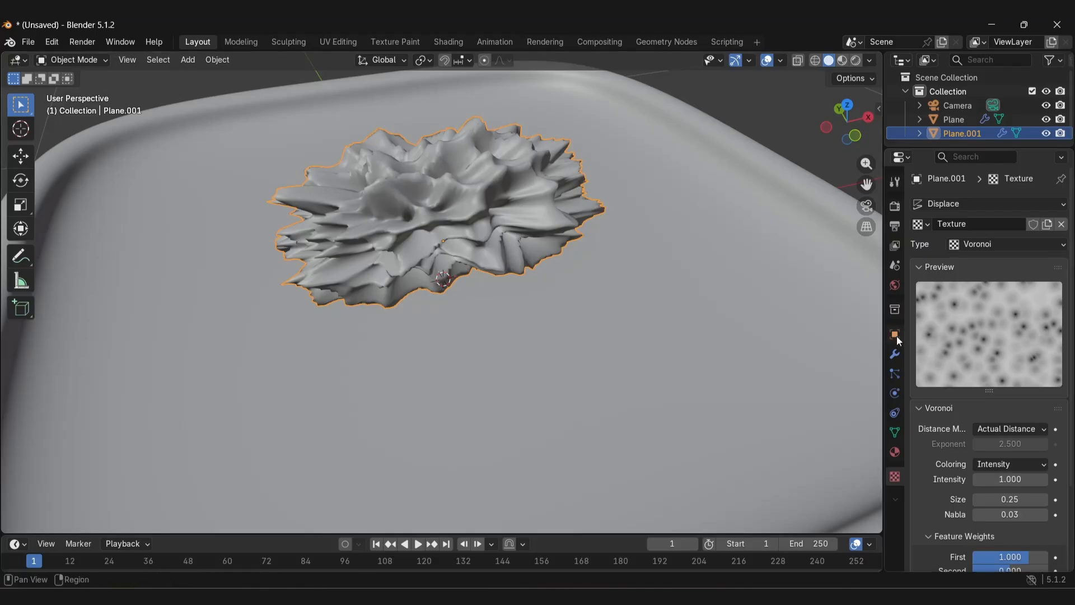
Set the Displace strength to -0.100 and the Voronoi texture size to 0.10 for finer grain-like bumps
left_click(895, 354)
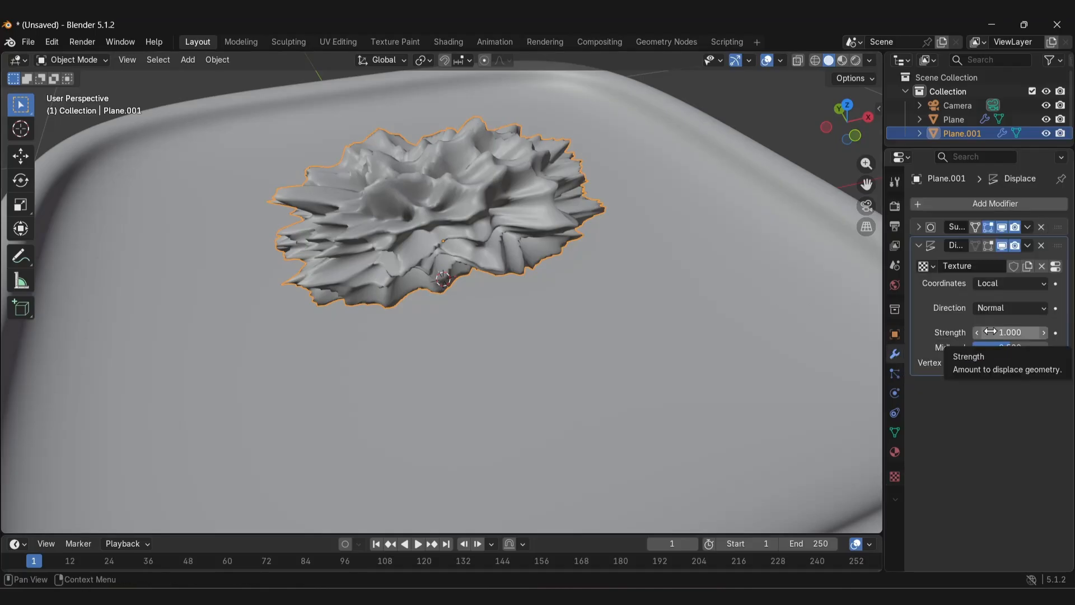
mouse_move(989, 334)
left_mouse_down()
mouse_move(1040, 333)
mouse_move(945, 334)
mouse_move(992, 332)
left_mouse_up()
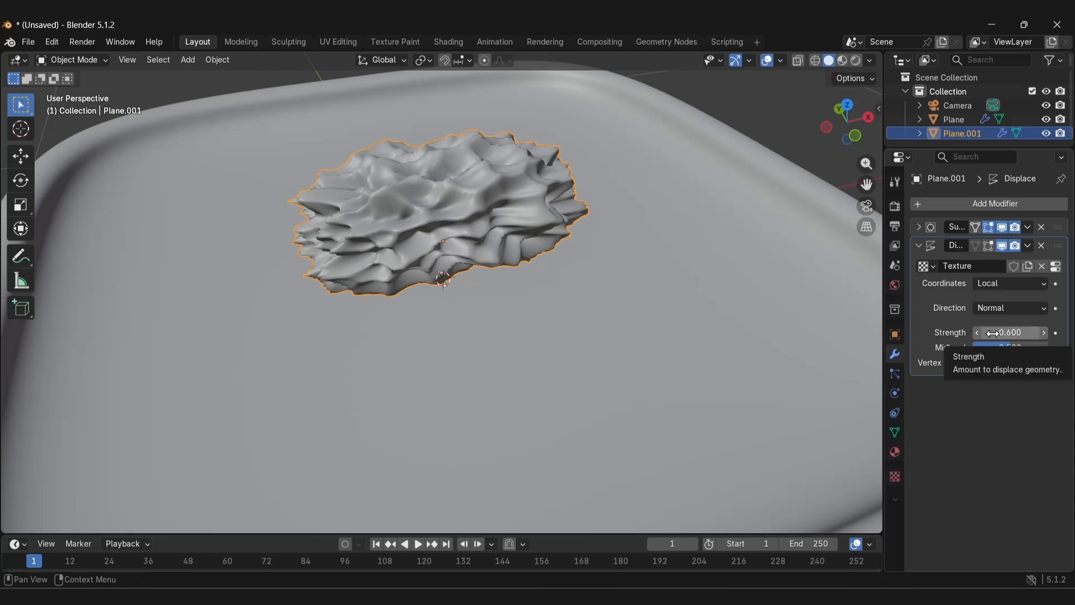
left_click_drag(991, 333, 947, 332)
left_click(895, 476)
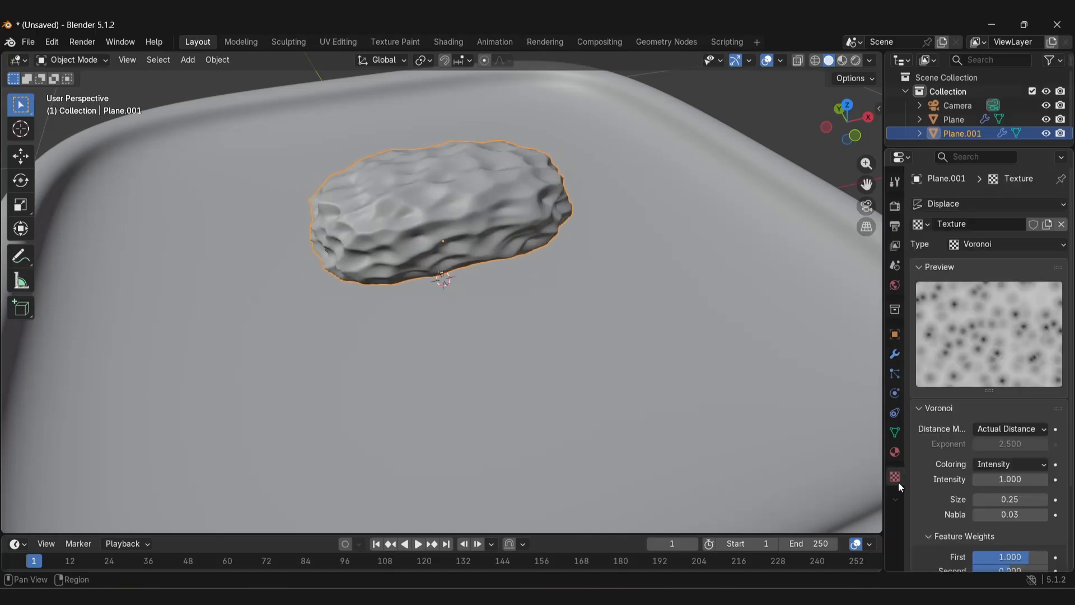
left_click_drag(1010, 499, 1010, 499)
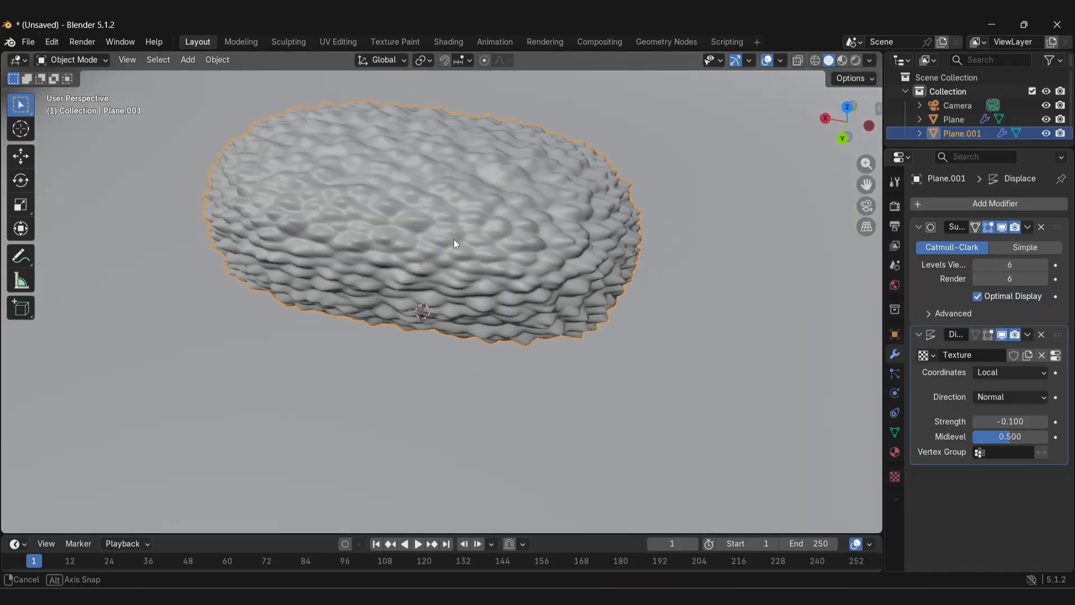
middle_click_drag(455, 245, 212, 207)
scroll(462, 203, "down", 2)
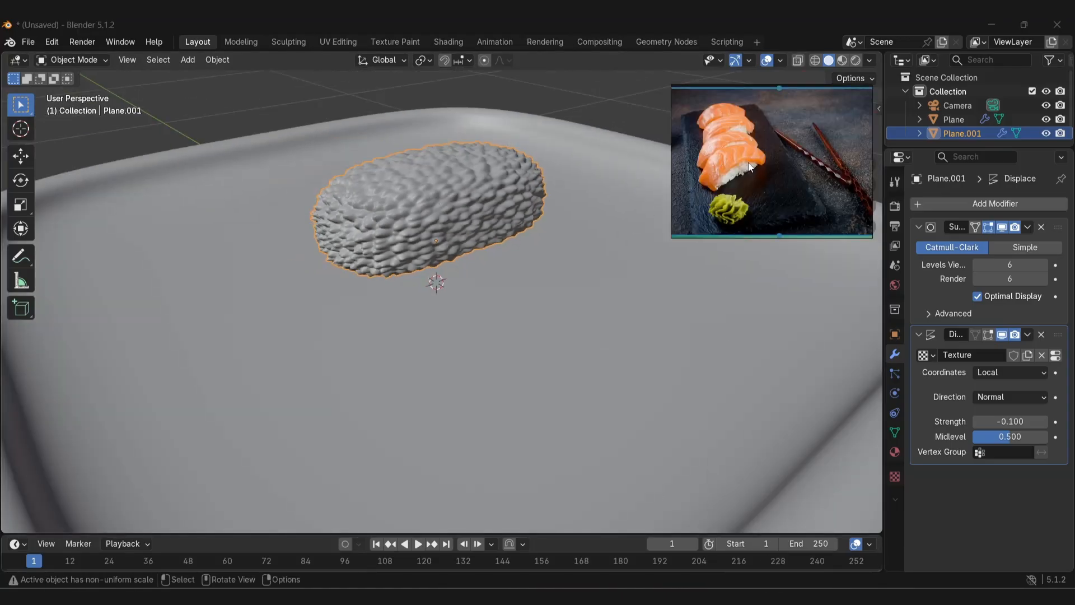
Compare the piece with the white rice reference photo and set the Voronoi texture size to 0.14
middle_click_drag(749, 163, 874, 102)
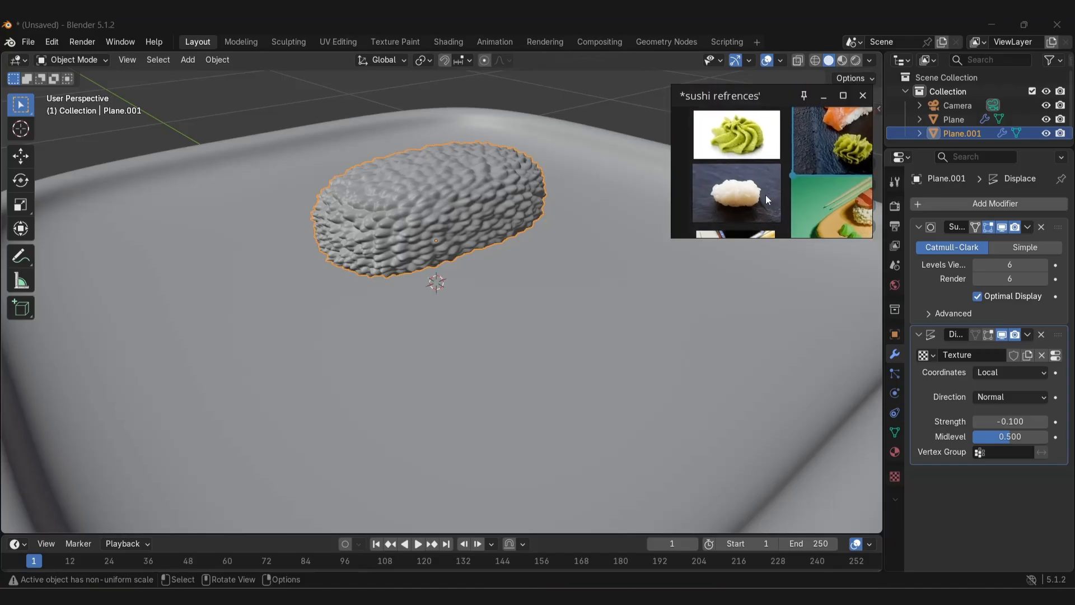
scroll(767, 200, "up", 3)
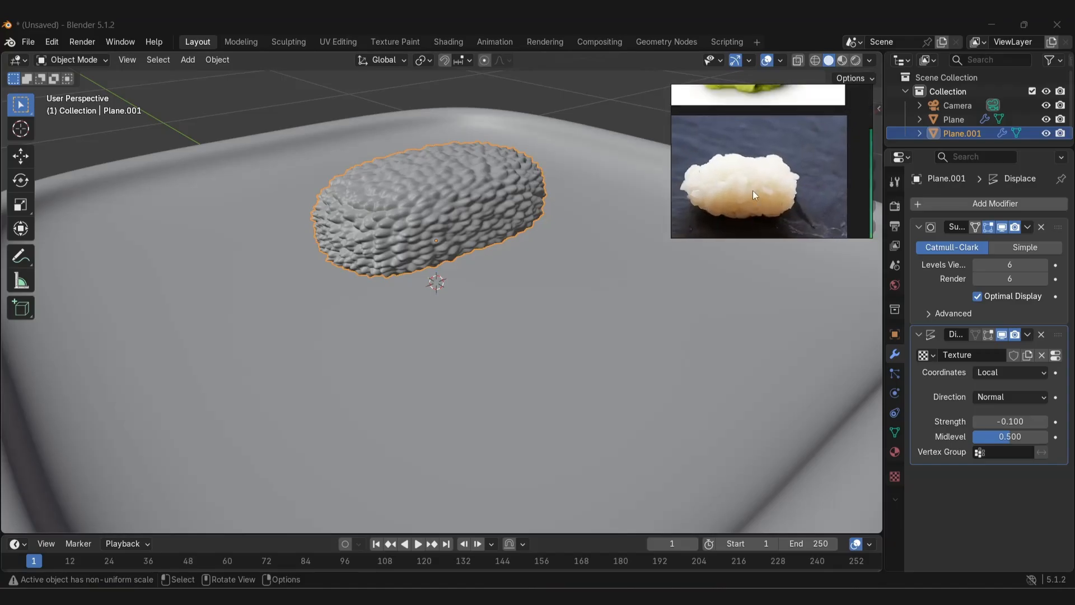
scroll(753, 190, "up", 2)
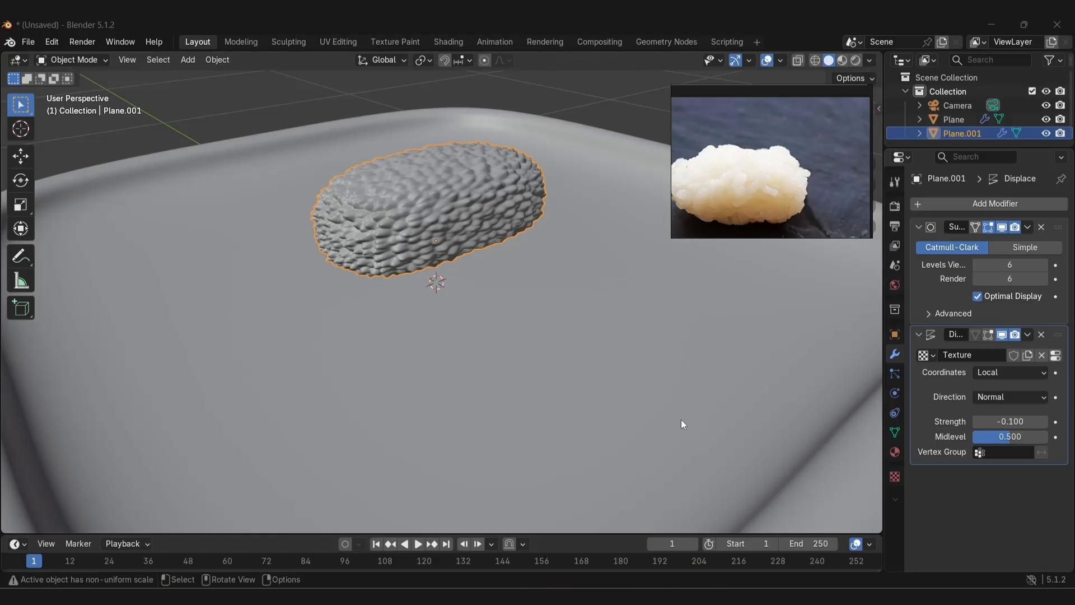
left_click(895, 477)
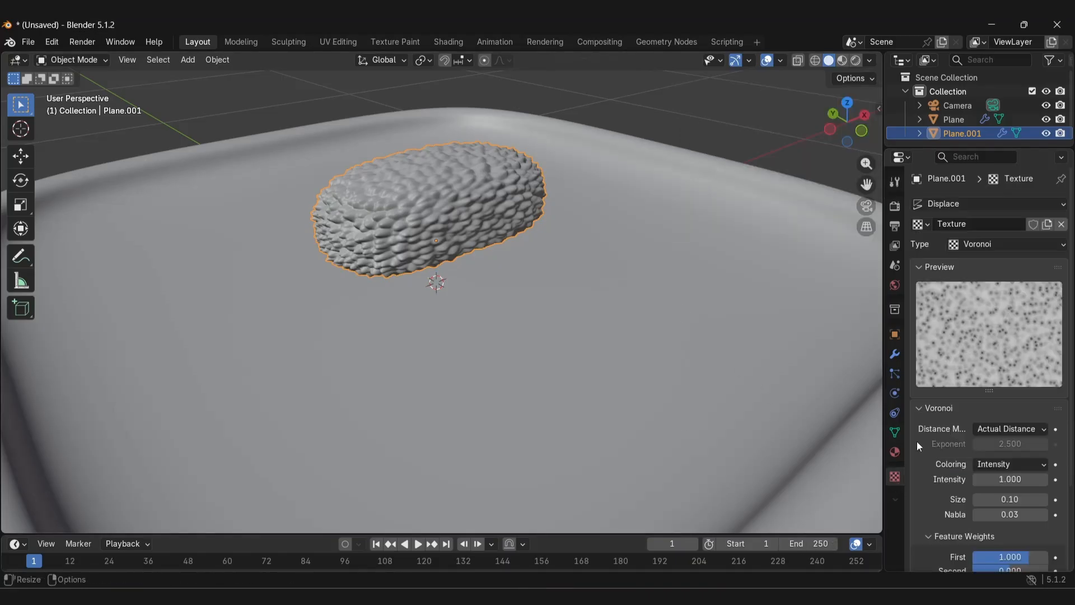
left_click_drag(1013, 499, 1036, 500)
middle_click_drag(352, 284, 382, 297)
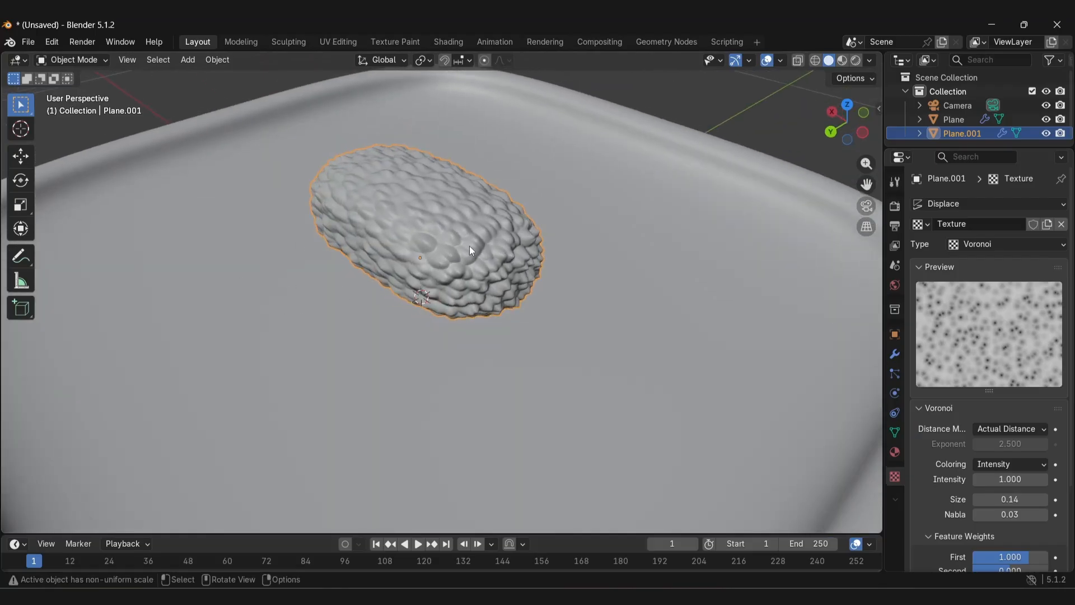
middle_click_drag(563, 232, 447, 193)
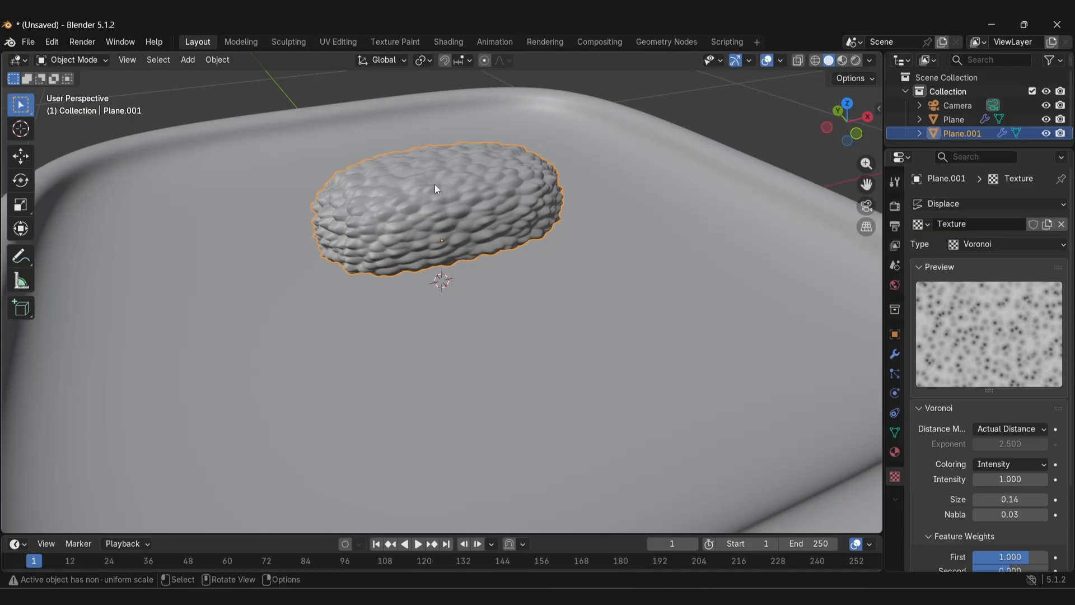
Reapply smooth shading to the displaced rice piece and check its grain surface up close
right_click(461, 175)
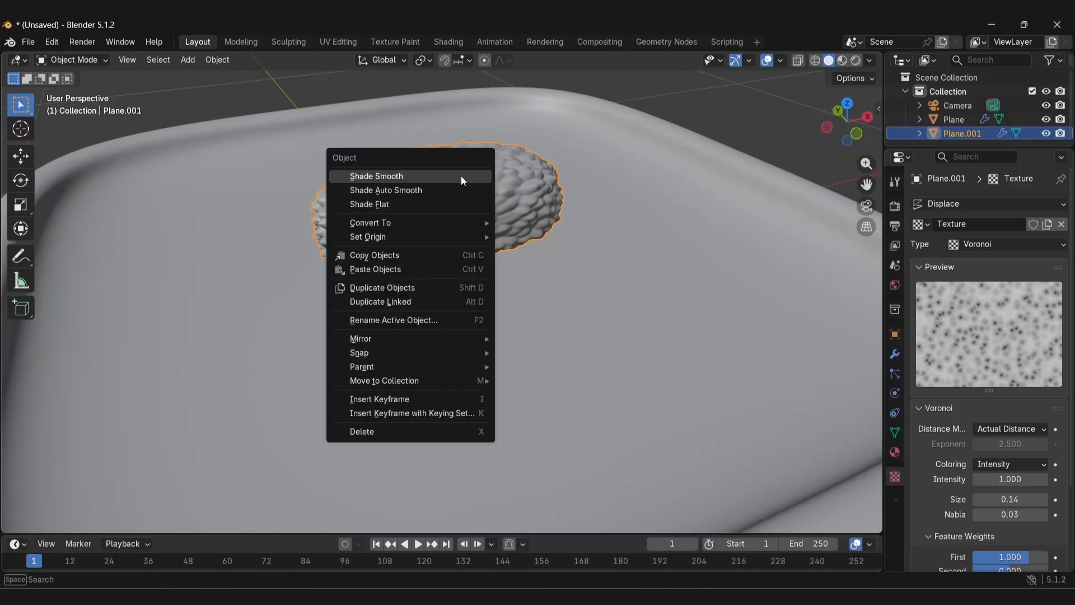
left_click(422, 182)
scroll(362, 217, "up", 4)
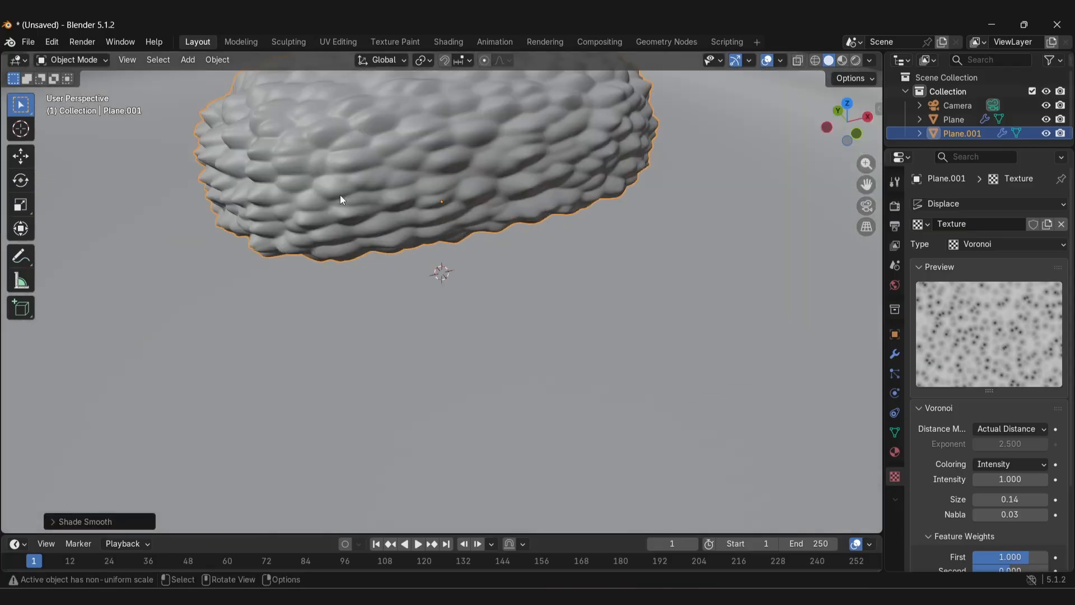
middle_click_drag(341, 195, 481, 237)
left_click(666, 234)
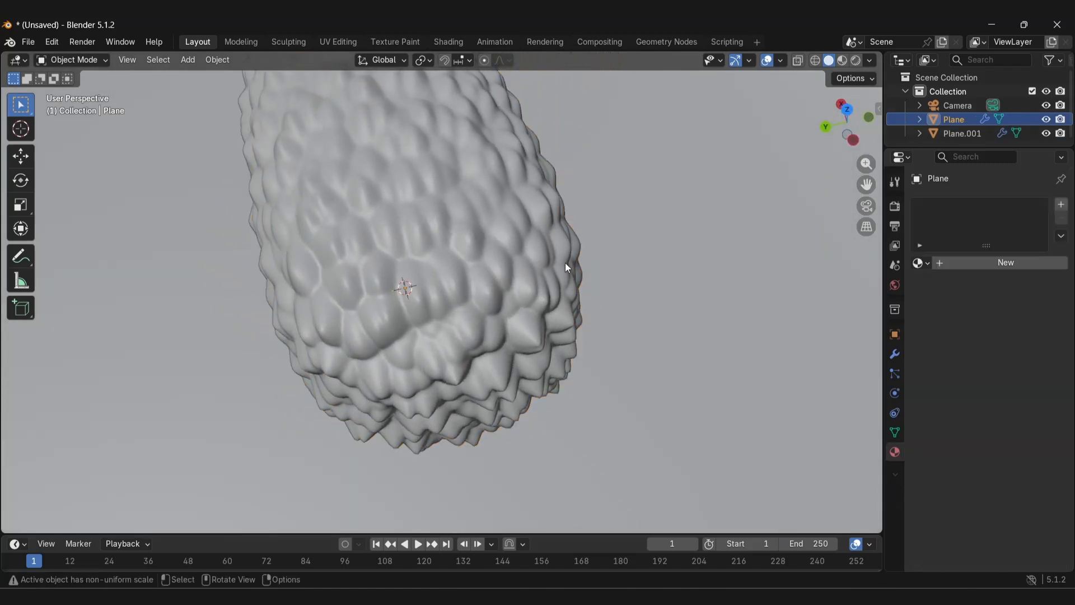
middle_click_drag(562, 262, 441, 166)
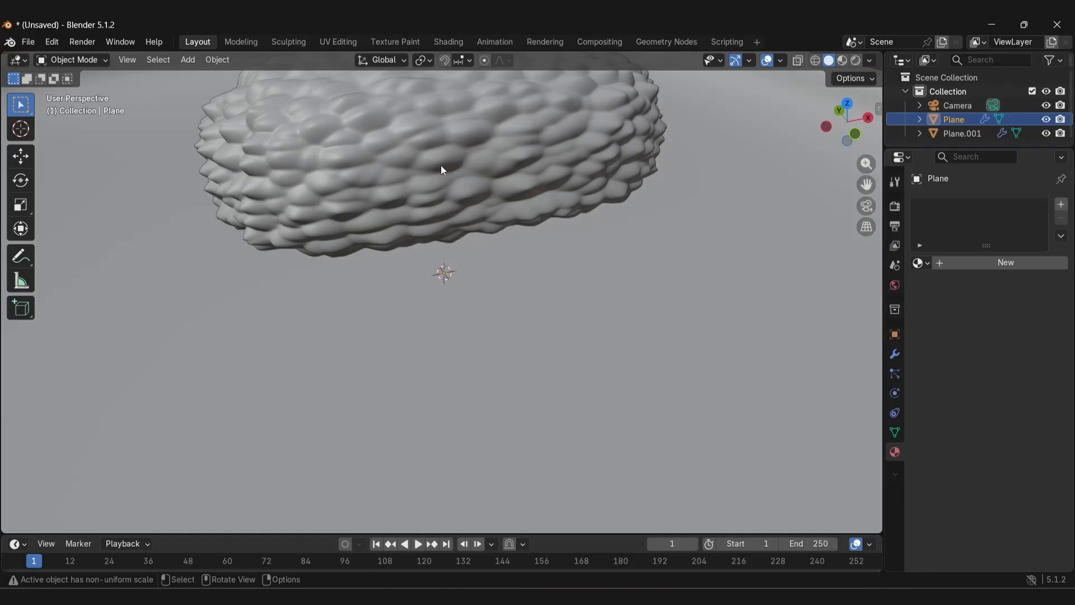
Lower the rice piece along global Z so it sits on the tray's surface
scroll(392, 160, "down", 5)
middle_click_drag(559, 203, 522, 165)
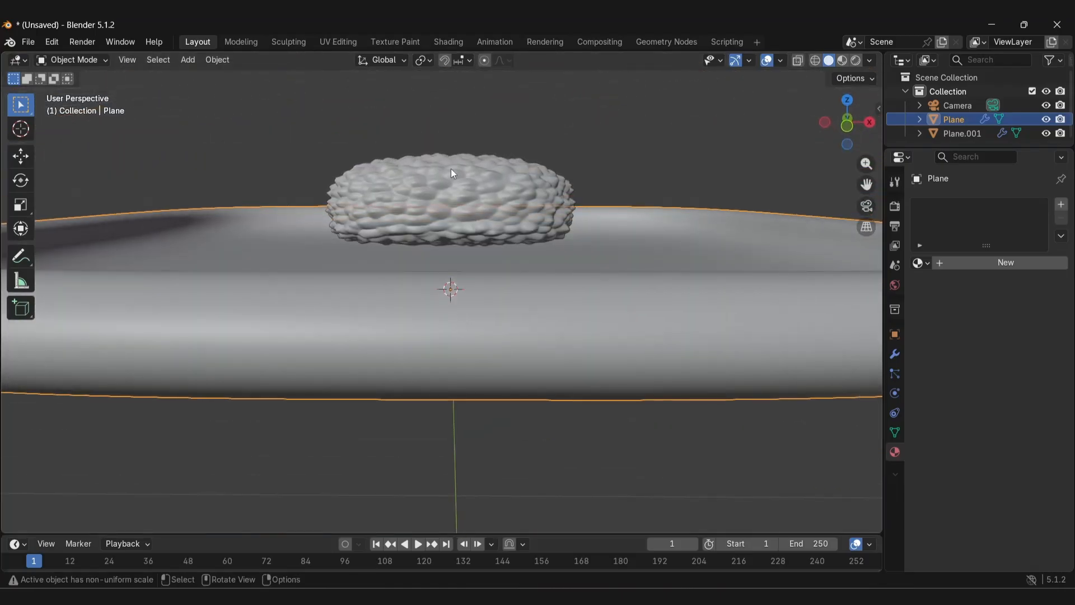
left_click(452, 169)
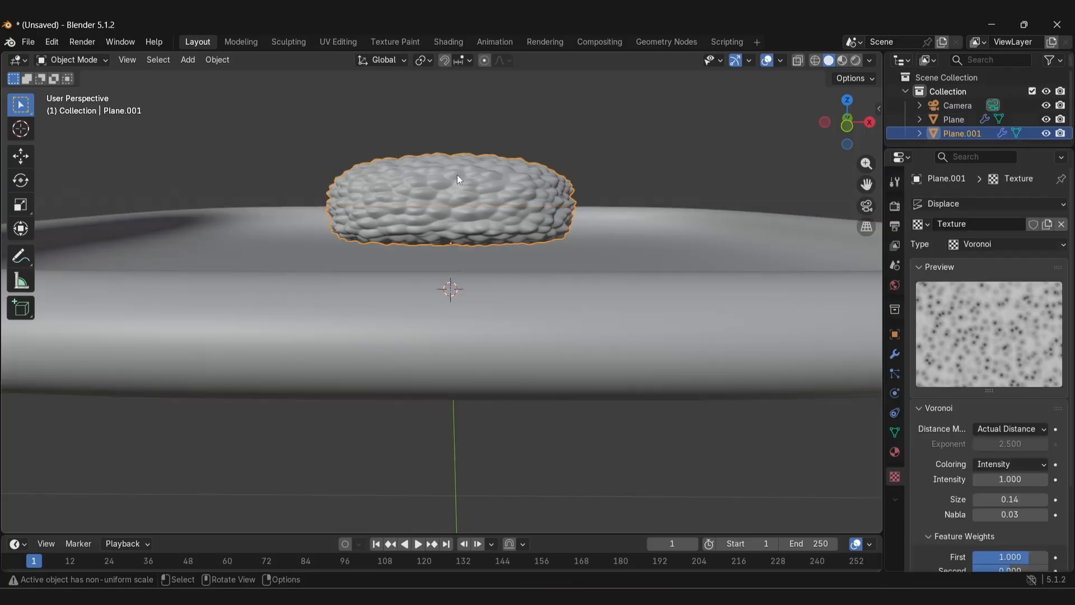
key("g")
key("z")
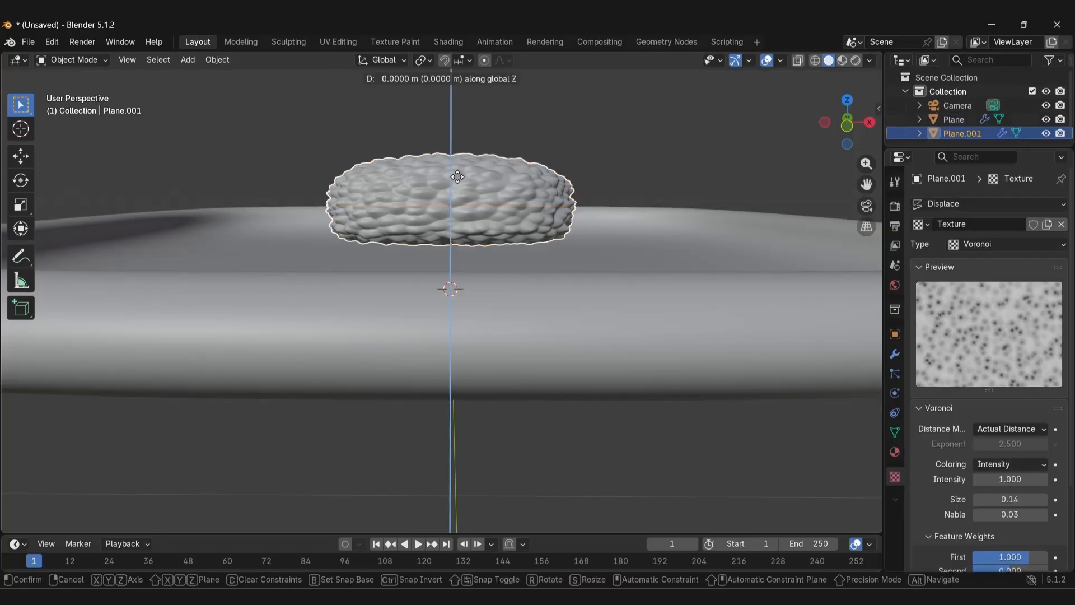
left_click(461, 209)
middle_click_drag(362, 226, 447, 191)
Add a plane mesh over the rice piece and scale it down to about 0.14 of its size
key("shift+a")
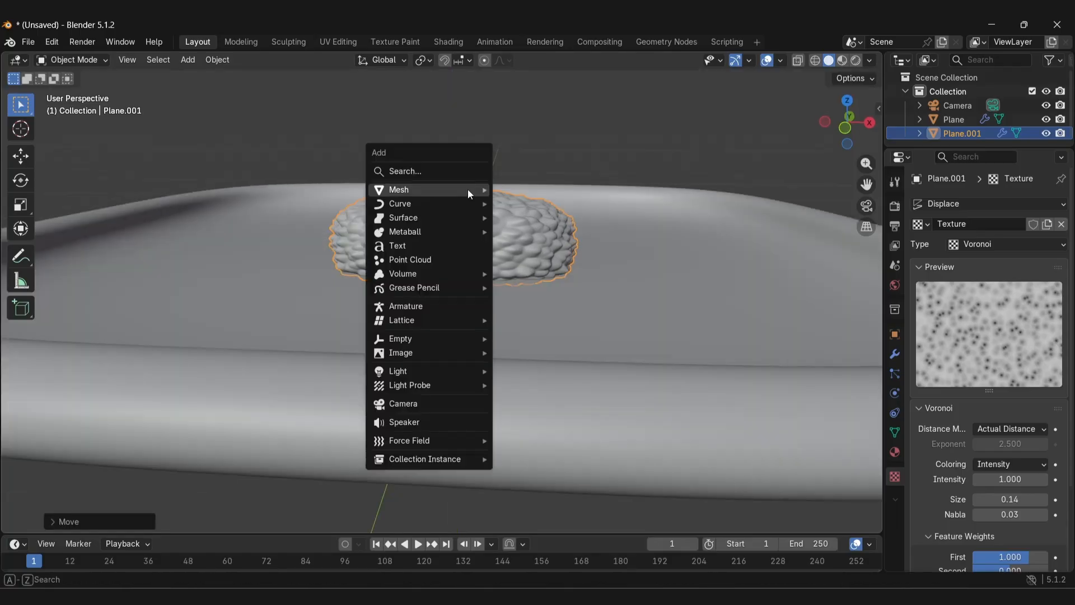
mouse_move(469, 189)
left_click(523, 189)
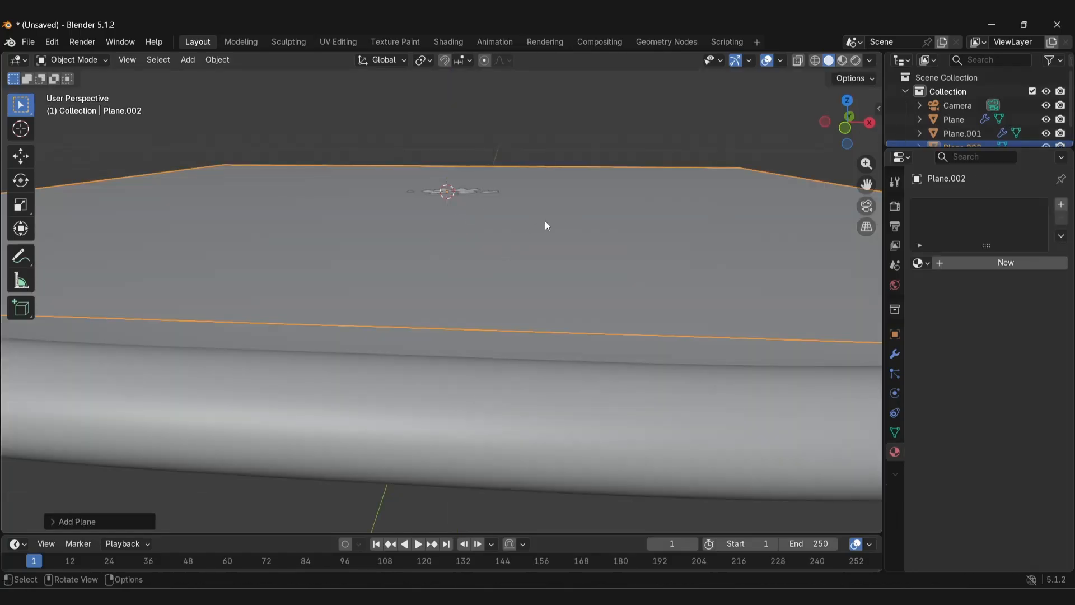
key("s")
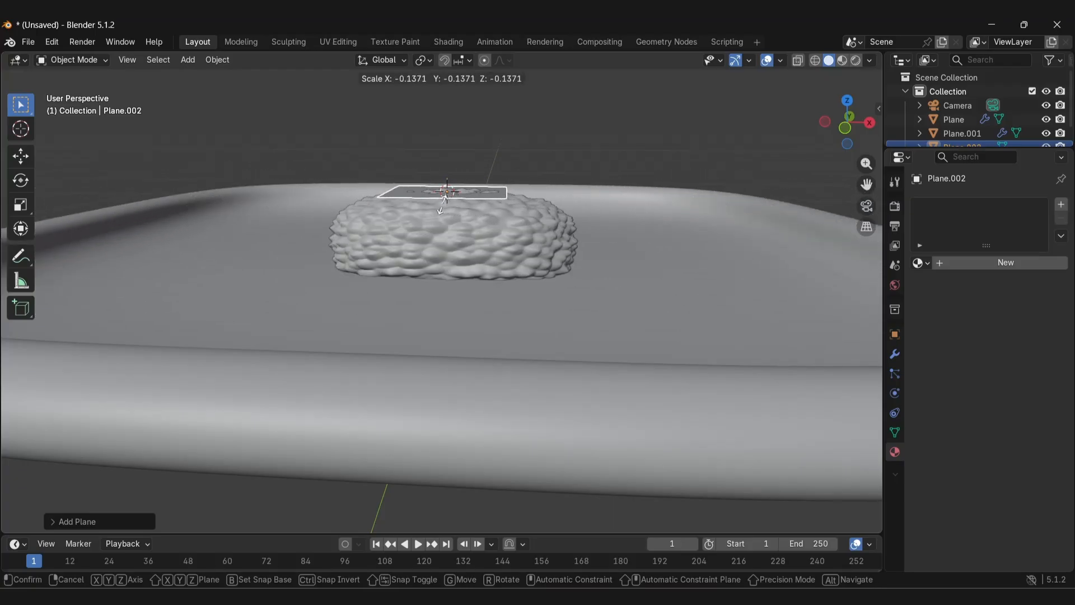
left_click(443, 201)
Extrude one end edge of the plane outward and slightly downward over the rice piece's end, working in front view
middle_click_drag(444, 203, 508, 268)
key("Tab")
middle_click_drag(666, 200, 414, 253)
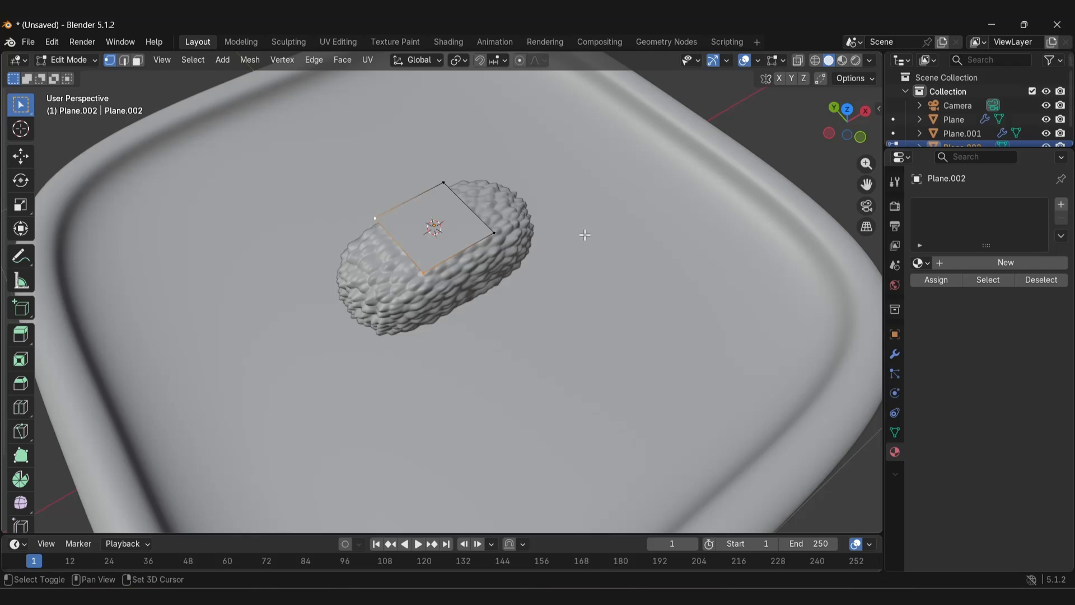
left_click(861, 137)
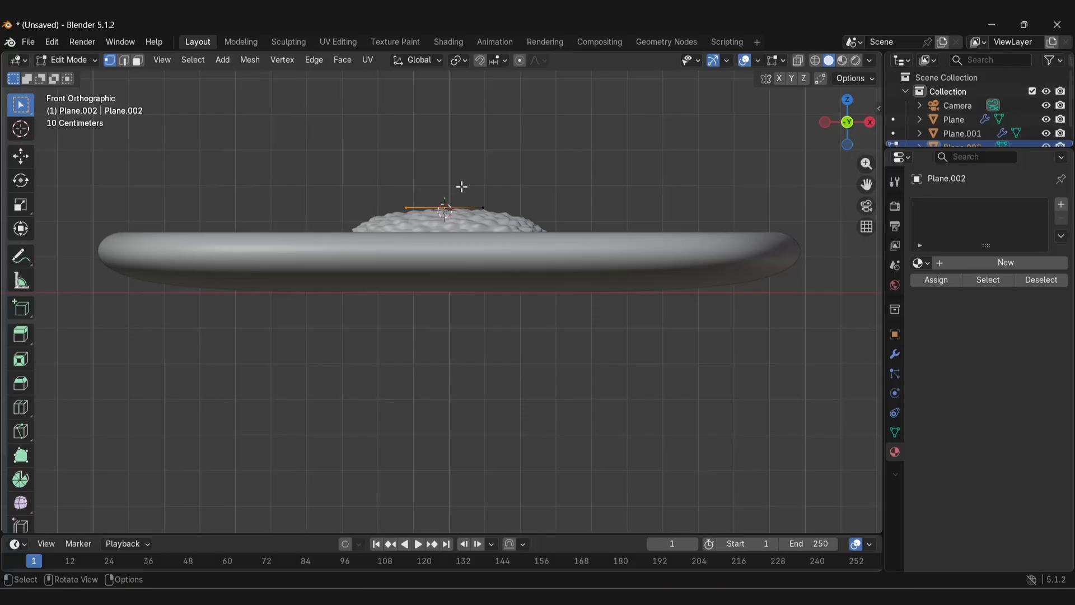
key("g")
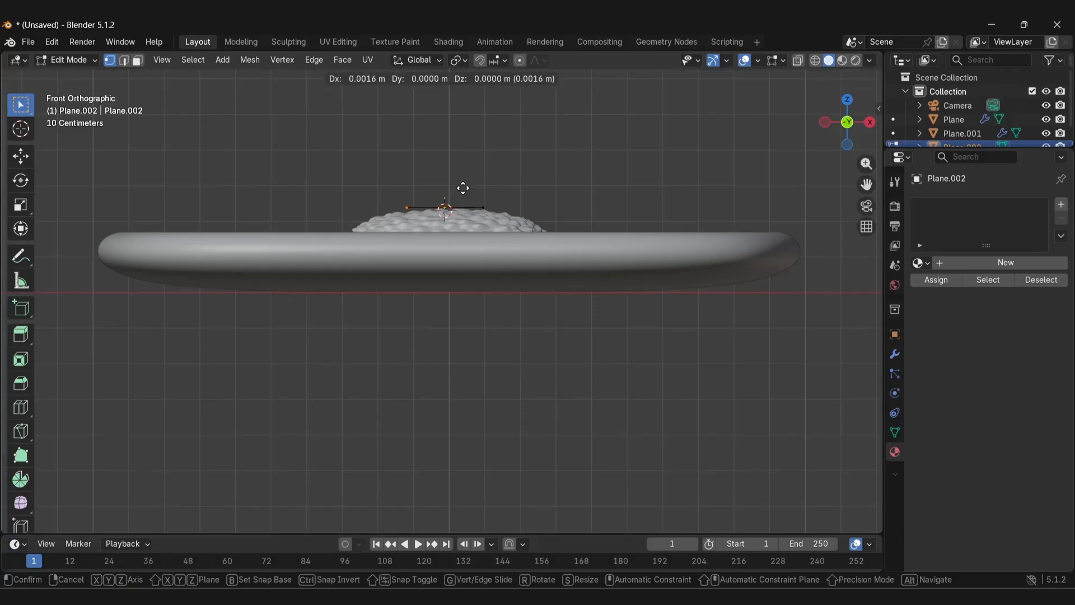
left_click(419, 199)
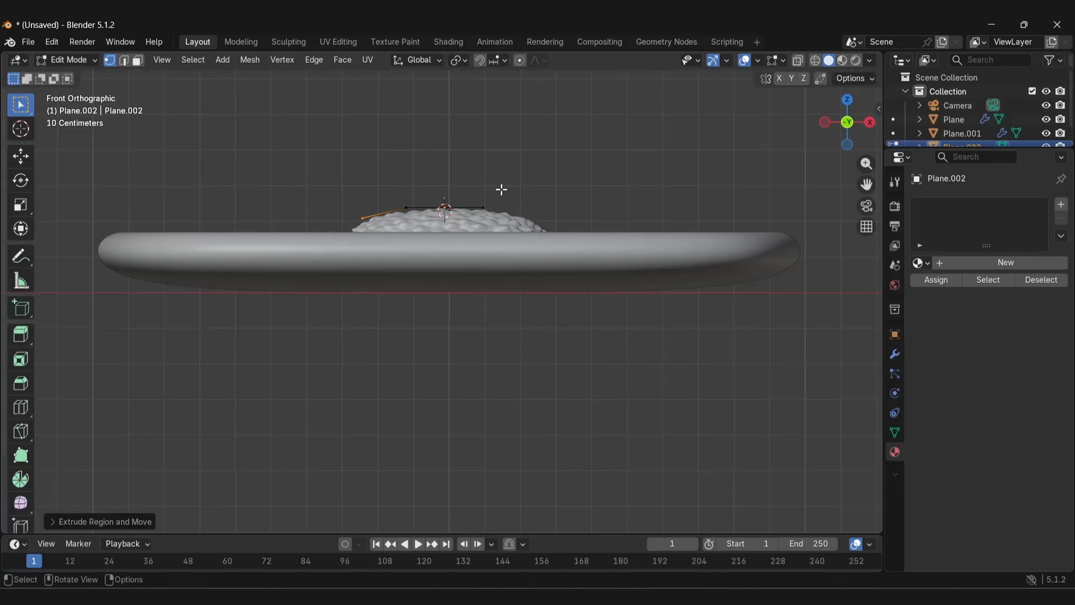
middle_click_drag(501, 189, 447, 257)
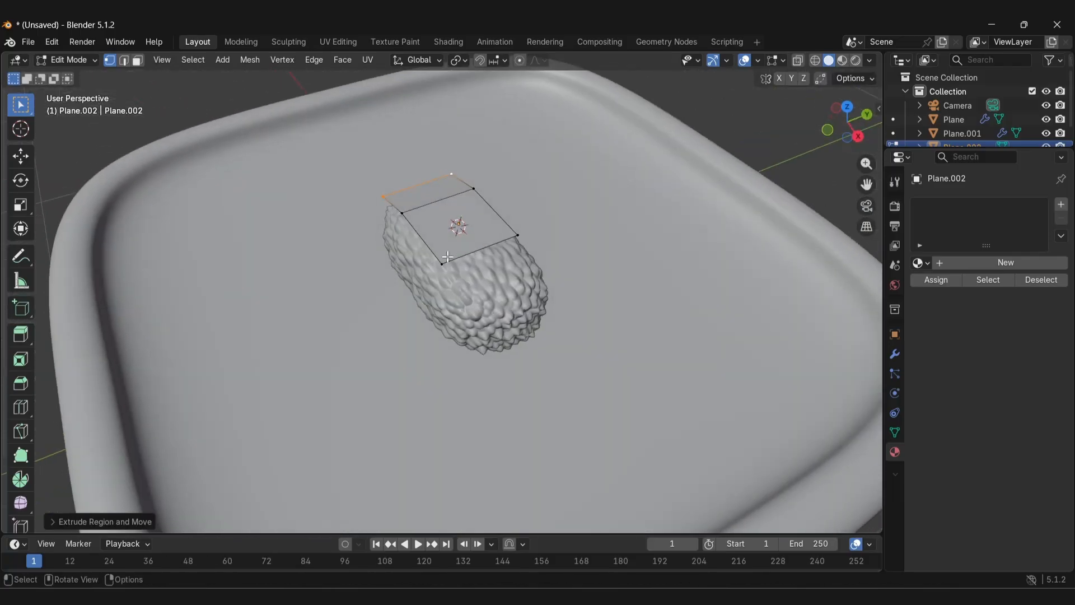
Extrude the plane's opposite end edge outward and slightly downward so it follows the other end of the rice piece
left_click(490, 245)
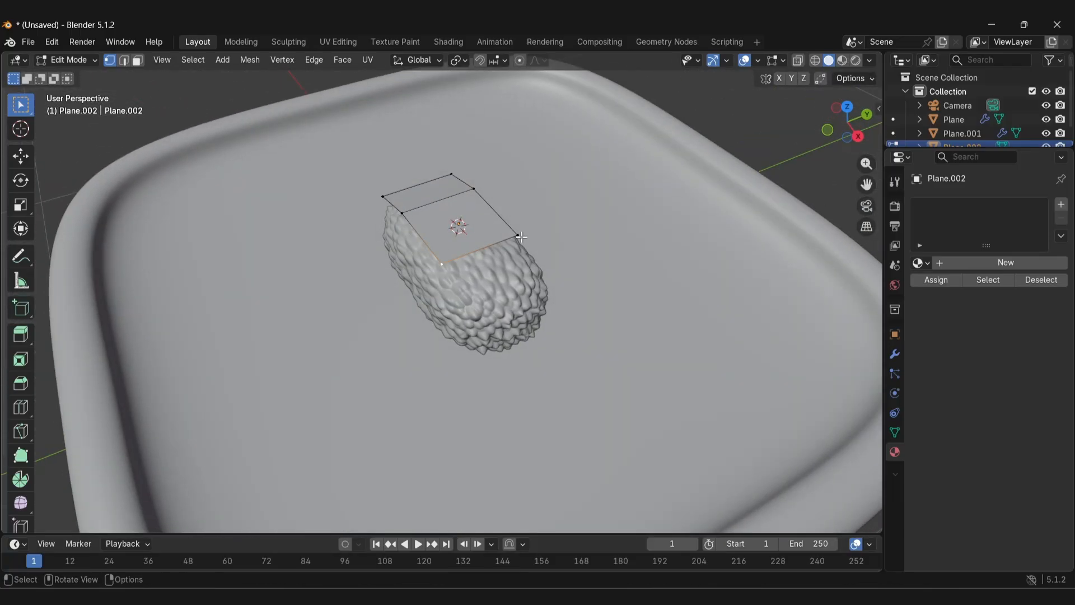
middle_click_drag(597, 252, 592, 225)
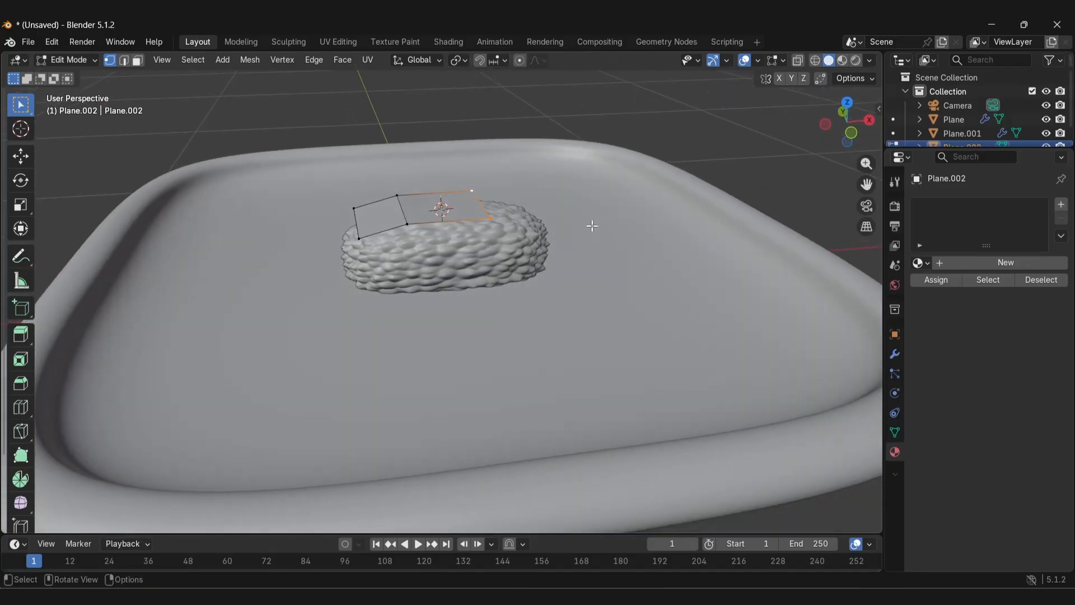
left_click(852, 134)
key("g")
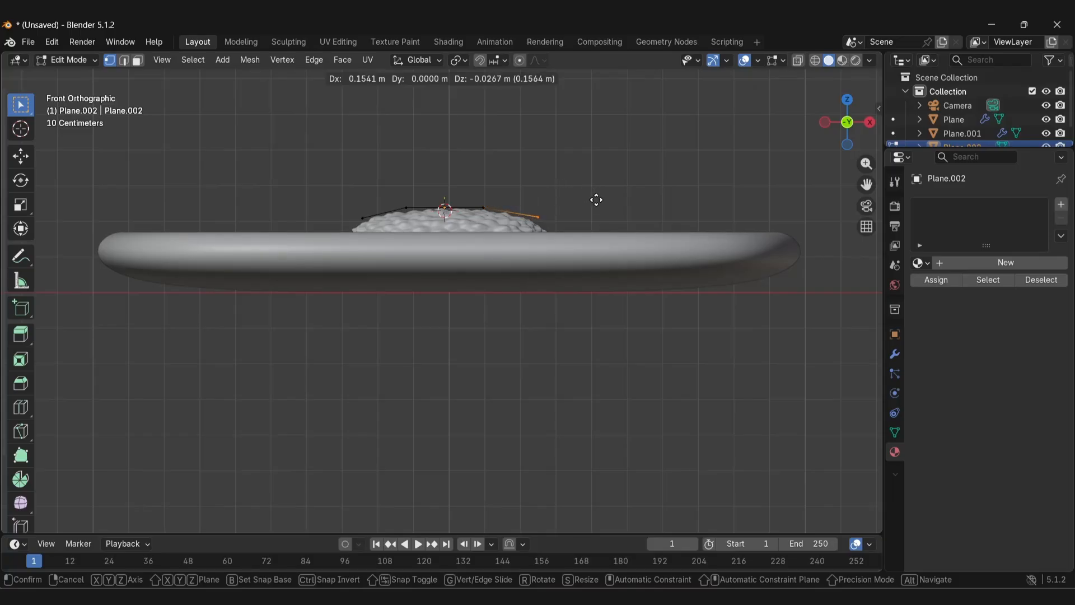
left_click(596, 200)
key("ctrl+z")
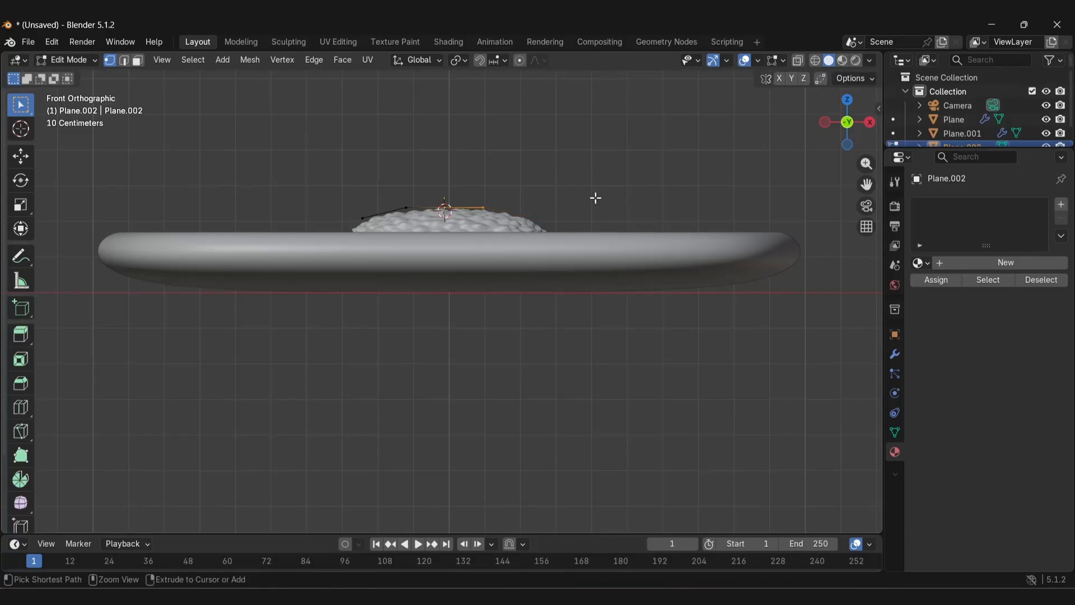
key("g")
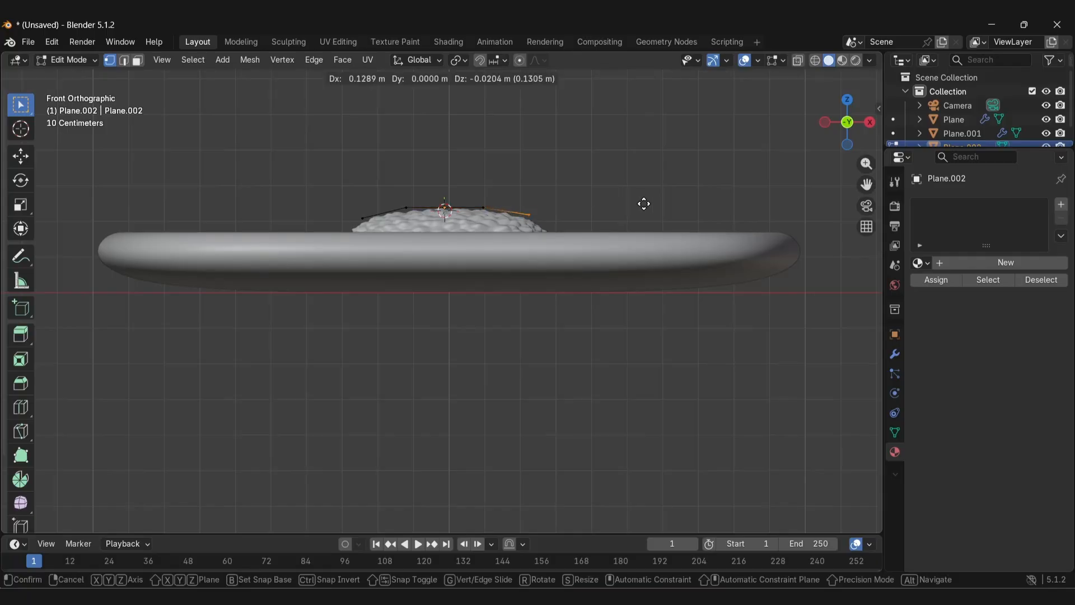
left_click(647, 209)
Extrude all of the topping's faces upward along their normals to give the sheet a solid thickness
middle_click_drag(647, 209, 505, 256)
key("a")
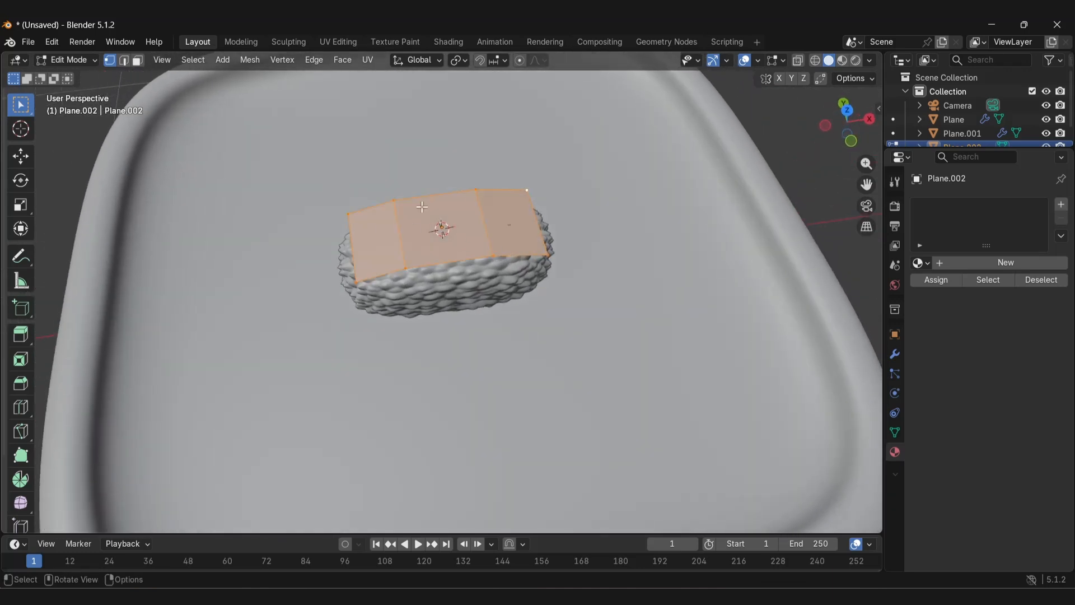
key("alt+e")
left_click(480, 240)
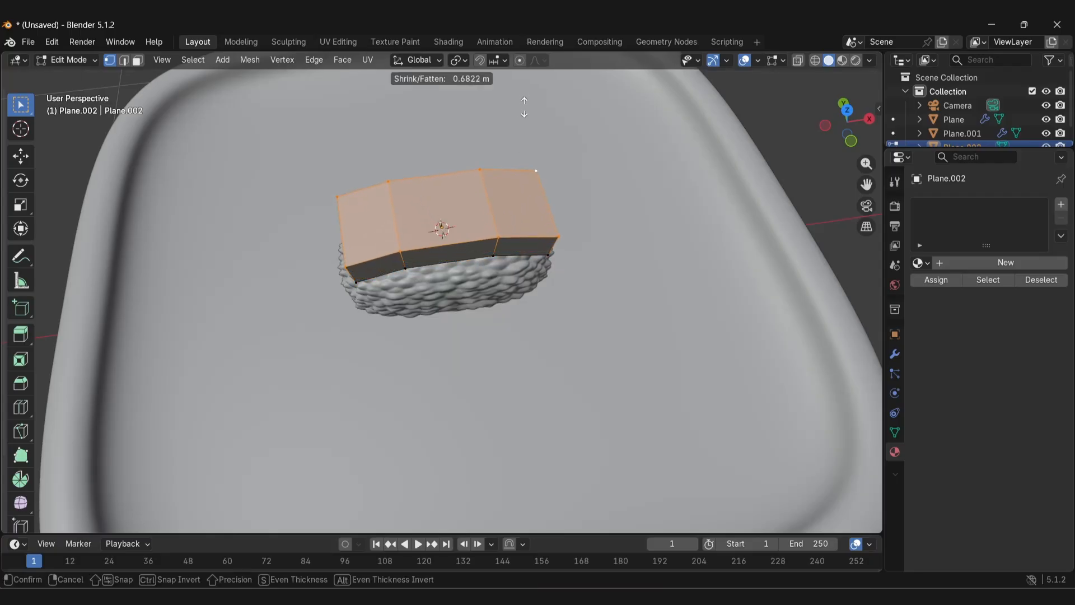
left_click(525, 125)
middle_click_drag(525, 125, 514, 184)
key("ctrl+z")
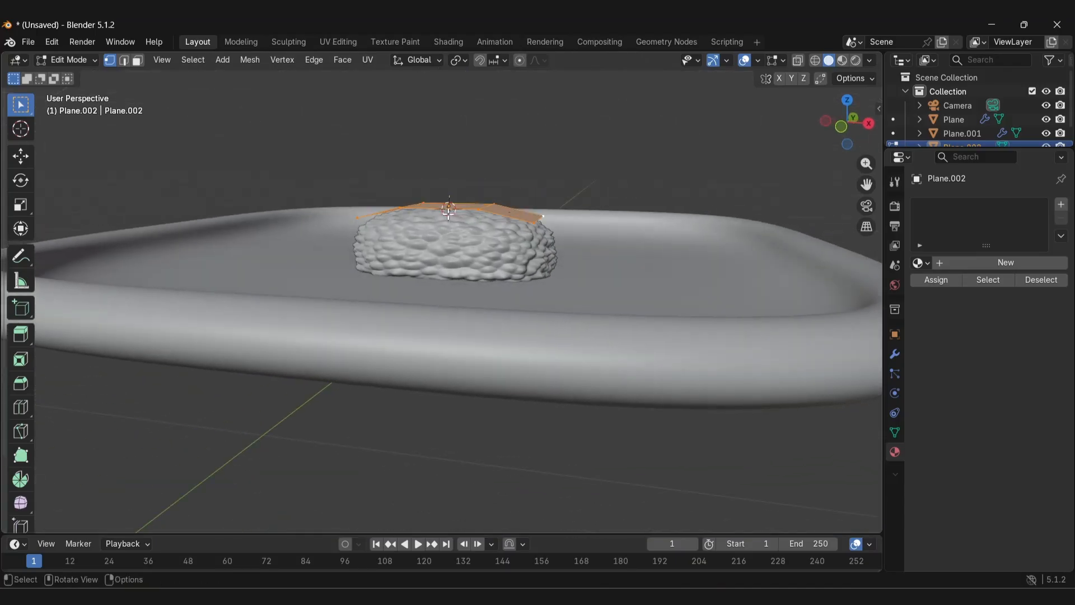
key("alt+e")
left_click(439, 229)
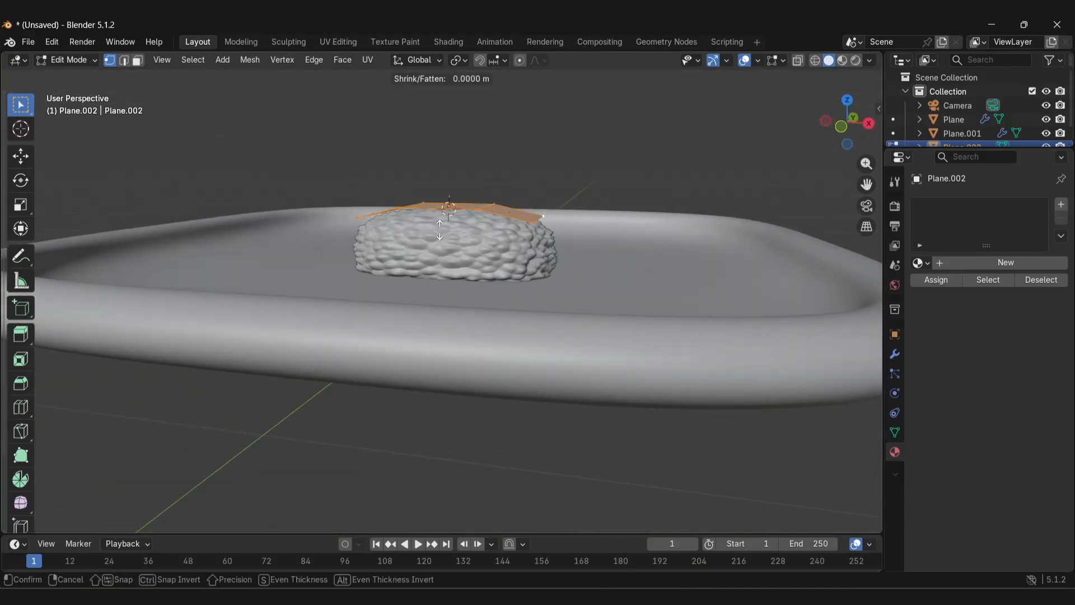
left_click(440, 161)
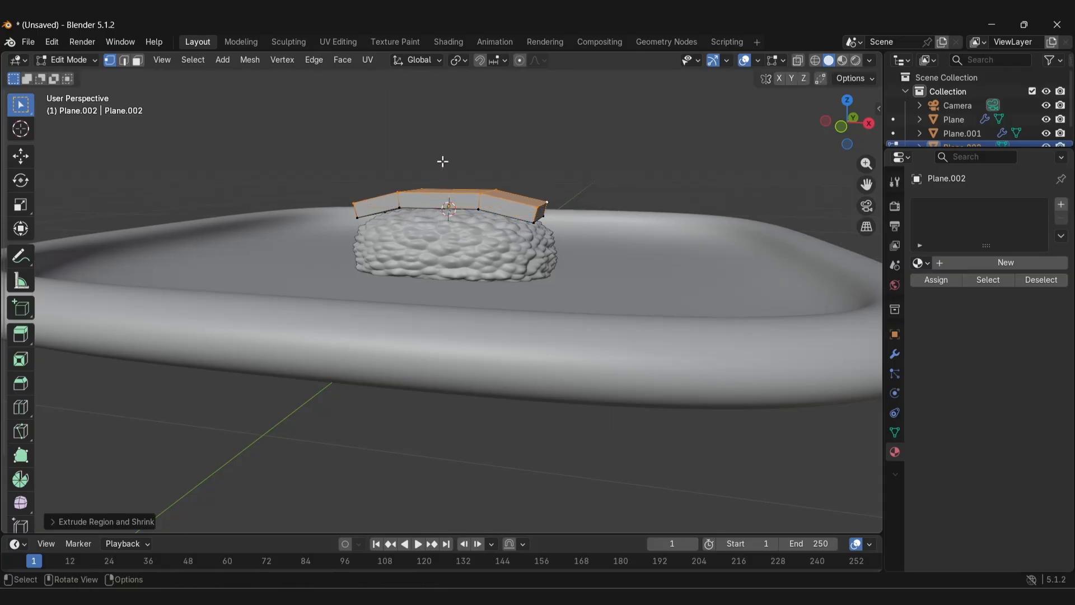
Add two evenly spaced loop cuts around the topping's side thickness
middle_click_drag(442, 161, 454, 291)
scroll(420, 241, "up", 2)
middle_click_drag(307, 245, 317, 223)
key("ctrl+r")
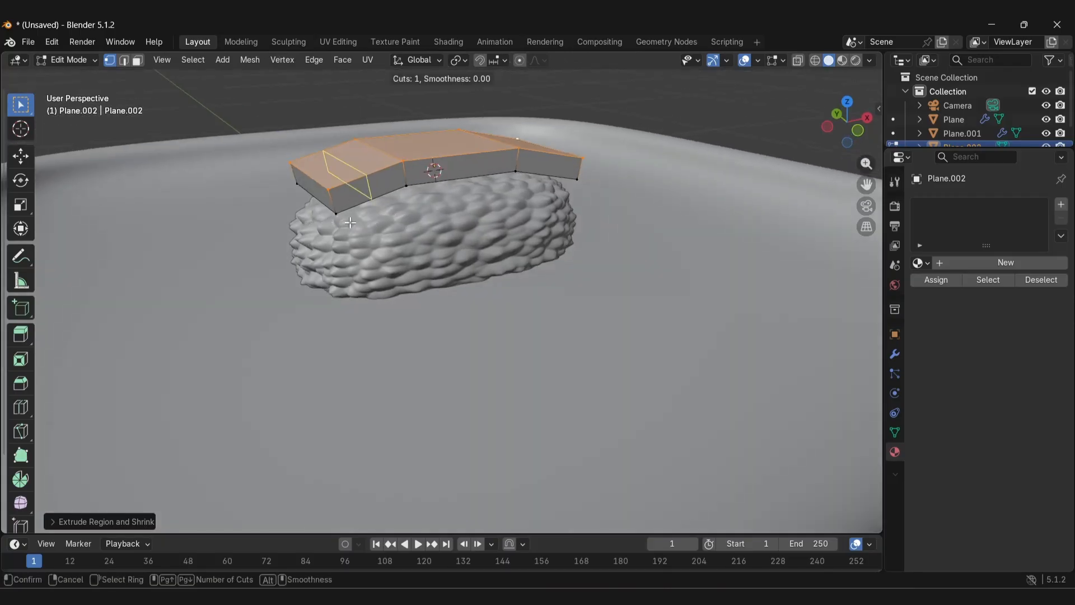
scroll(337, 202, "up", 1)
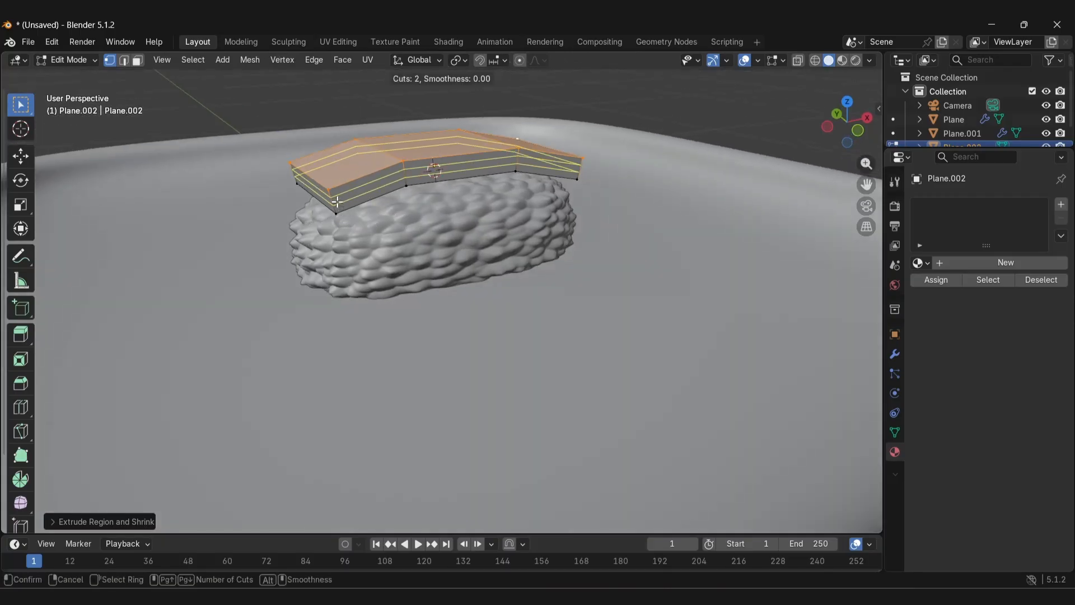
left_click(336, 201)
right_click(336, 201)
mouse_move(361, 189)
middle_mouse_down()
mouse_move(403, 201)
mouse_move(359, 208)
mouse_move(359, 190)
middle_mouse_up()
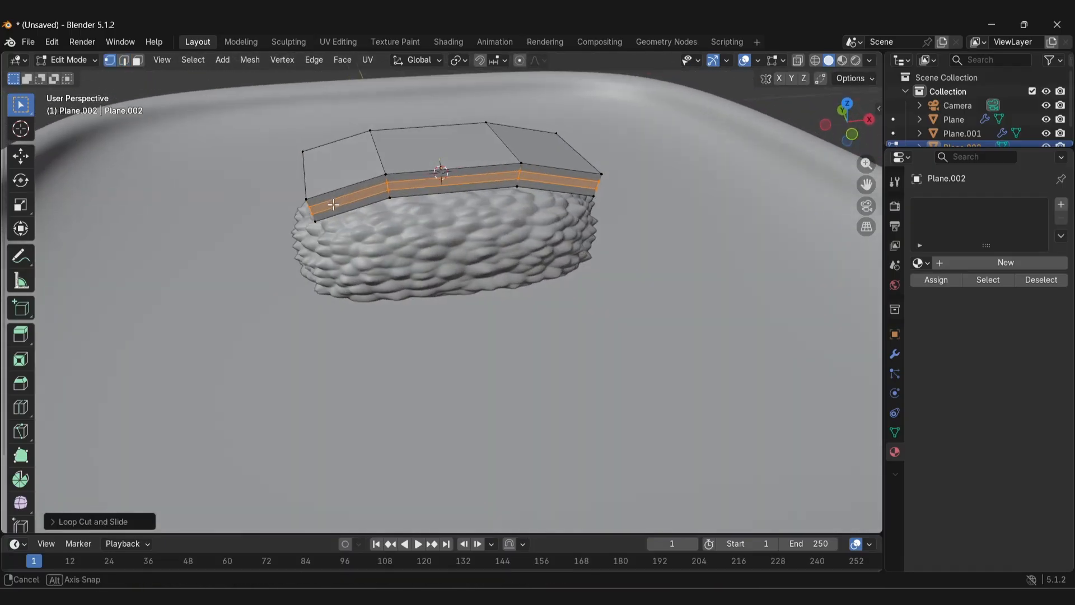
Return to Object Mode and round the topping with a level 2 subdivision surface
key("Tab")
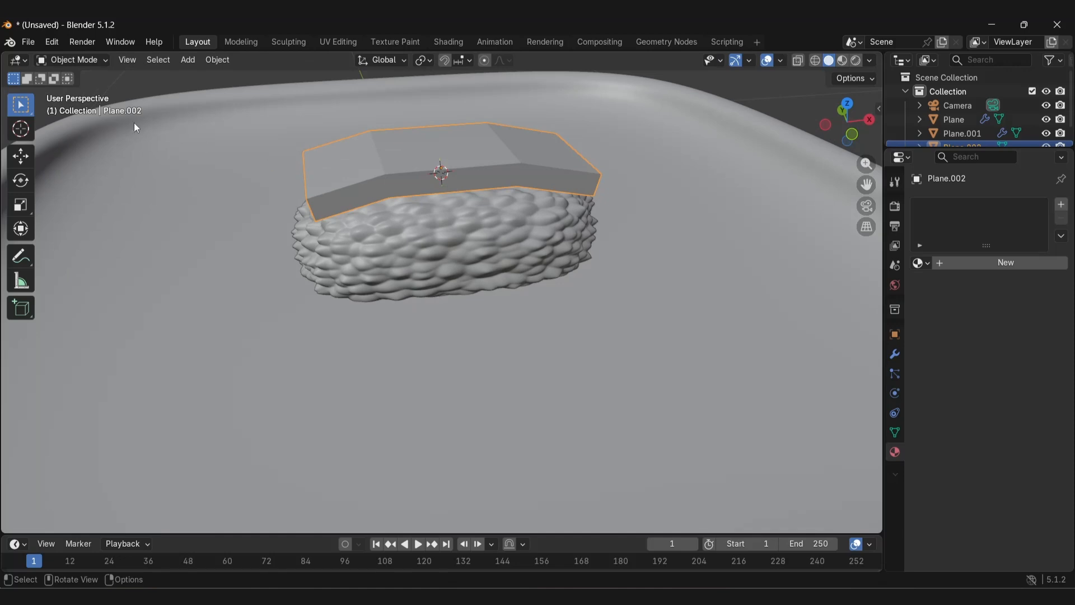
key("ctrl+2")
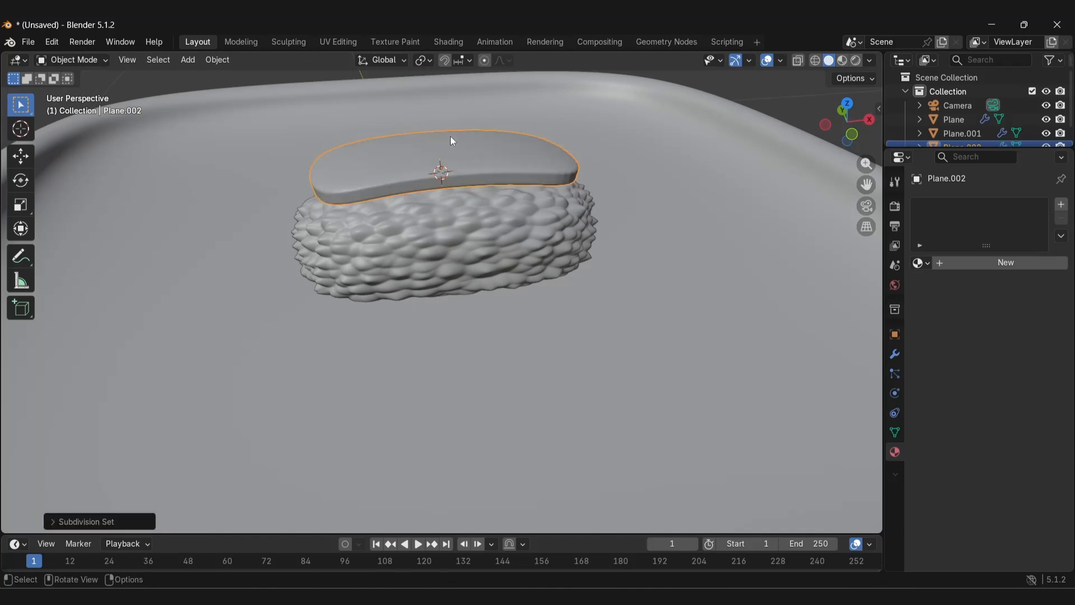
middle_click_drag(450, 137, 582, 204)
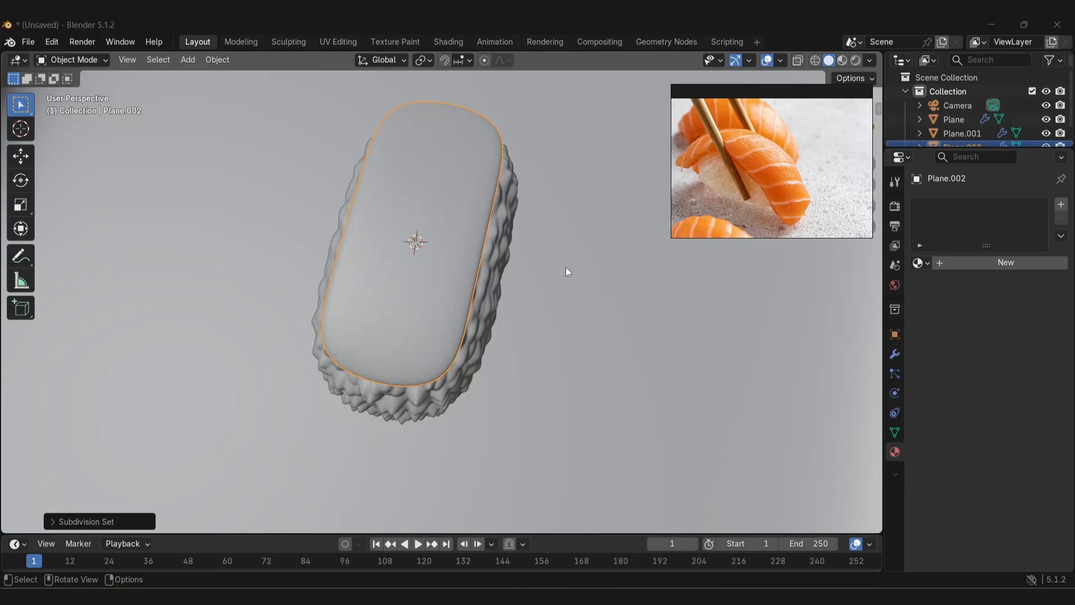
left_click(562, 340)
middle_click_drag(562, 340, 457, 158)
Flatten the topping by scaling it down along global Z
left_click(457, 158)
middle_click_drag(505, 230, 514, 241)
key("s")
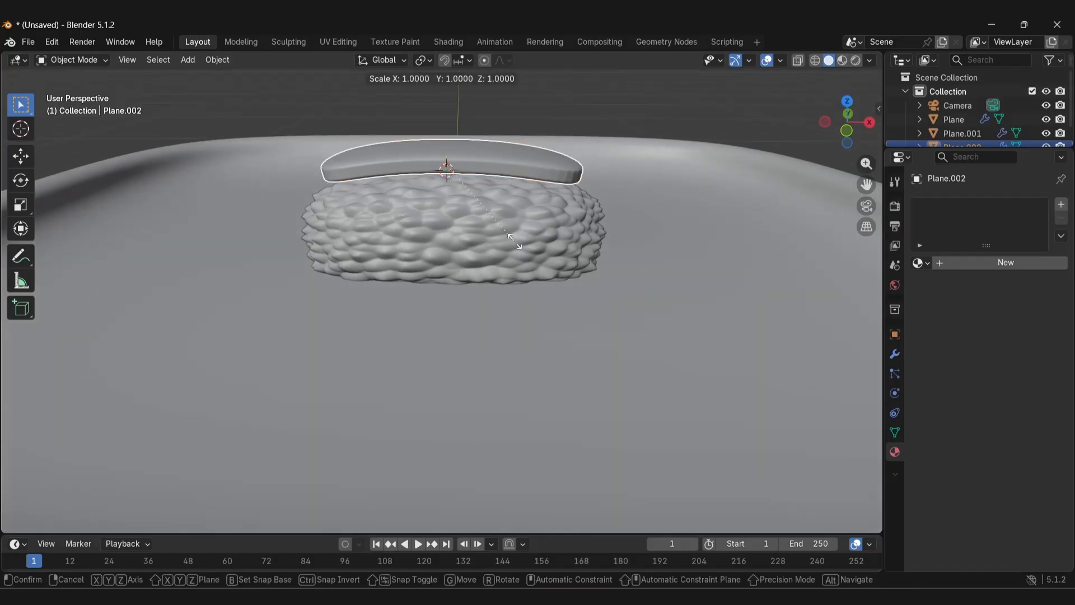
key("z")
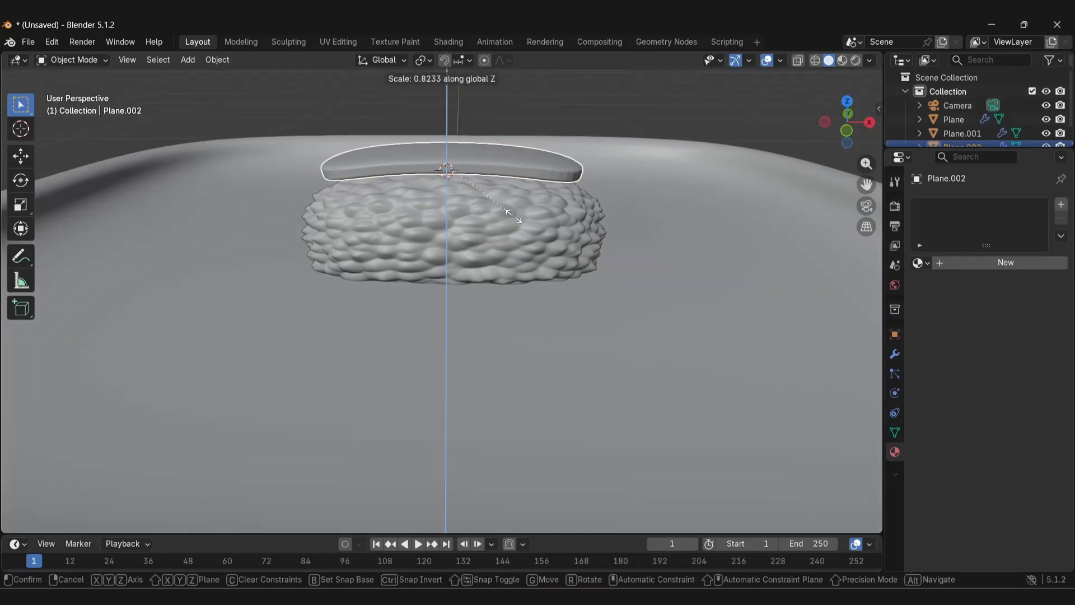
left_click(495, 208)
Adjust the topping's height over the rice piece by moving it along global Z
middle_click_drag(496, 208, 647, 219)
key("g")
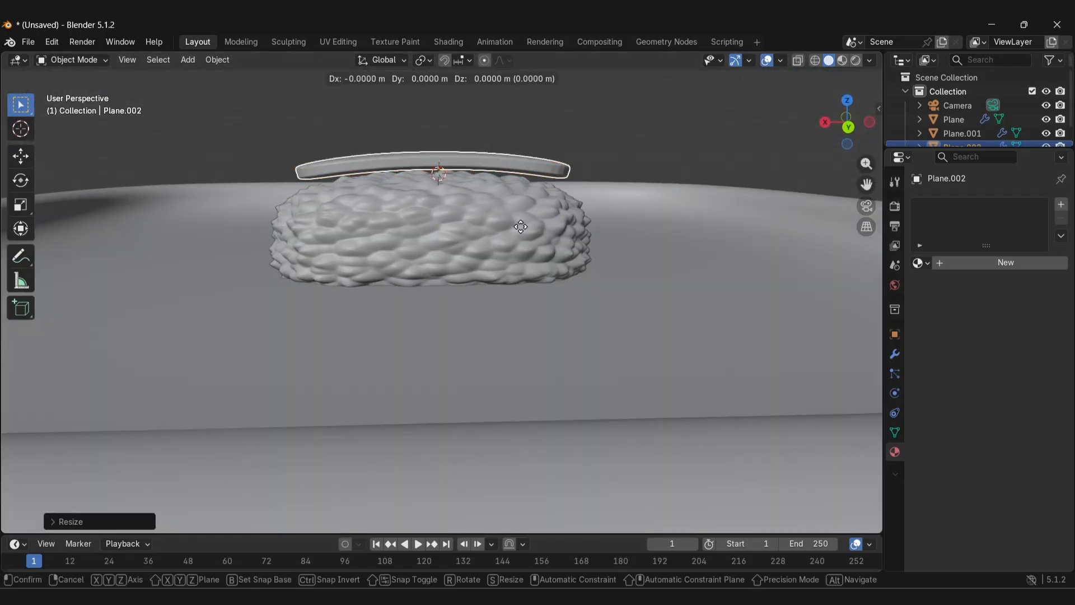
key("z")
left_click(553, 201)
middle_click_drag(553, 201, 521, 336)
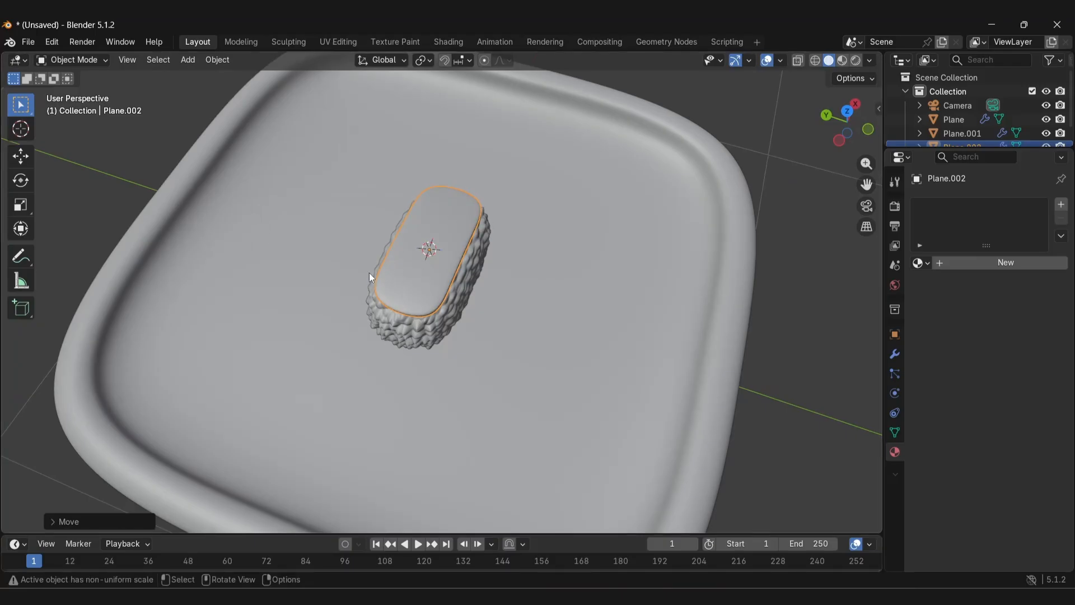
Enter Edit Mode on the topping with edge selection and select its bottom edge loop along one long side
key("Tab")
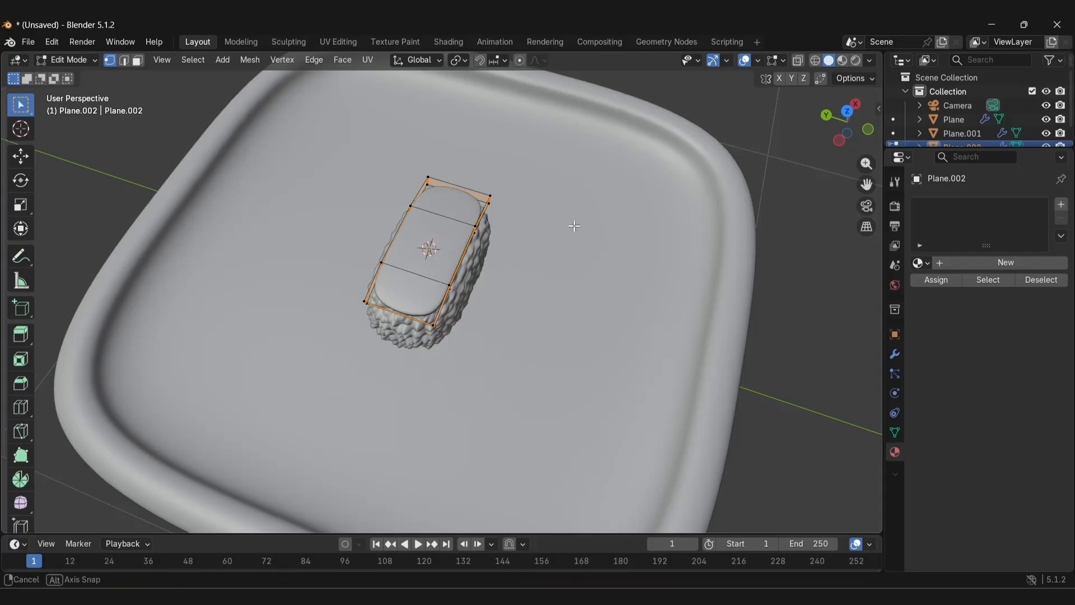
middle_click_drag(583, 244, 474, 214)
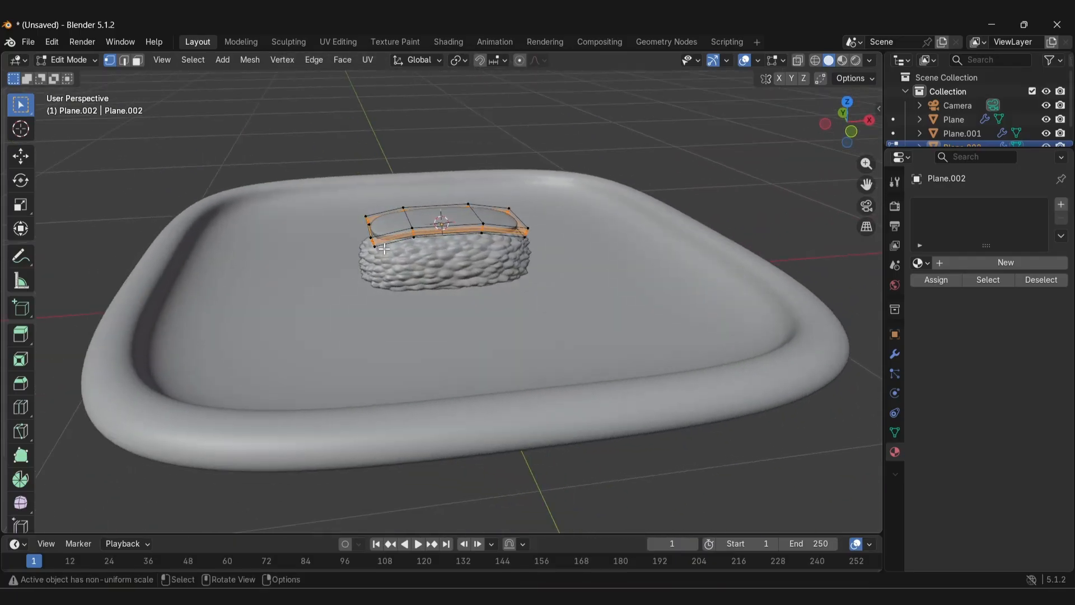
left_click(124, 60)
scroll(418, 239, "up", 1)
scroll(418, 239, "up", 1)
left_click(303, 237)
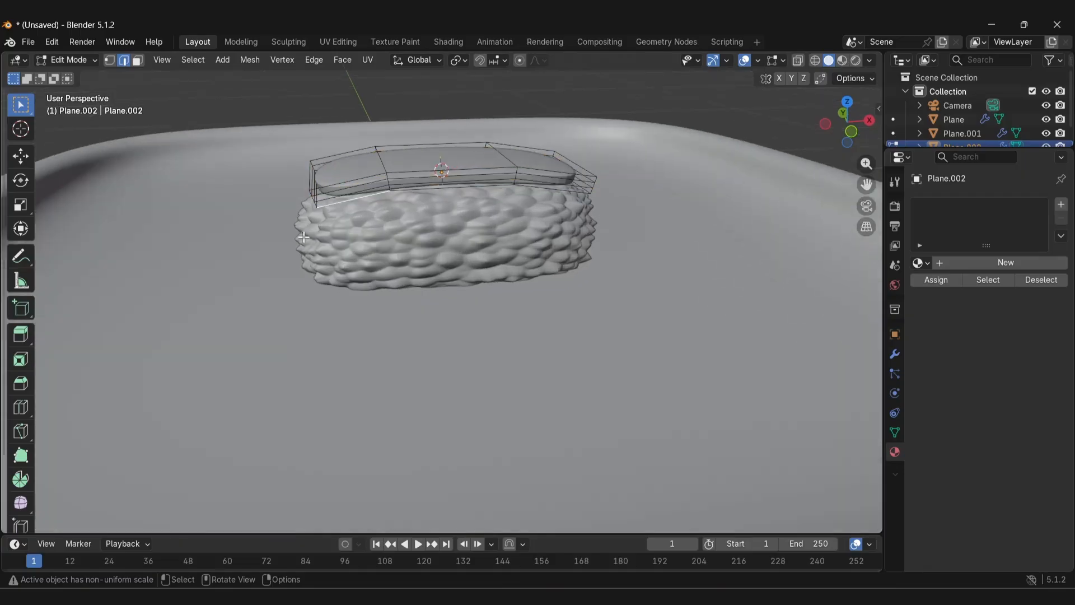
left_click(410, 188, "alt")
Extend the selection to the topping's whole bottom edge loop on all sides and mark it as a UV seam
middle_click_drag(451, 188, 562, 196)
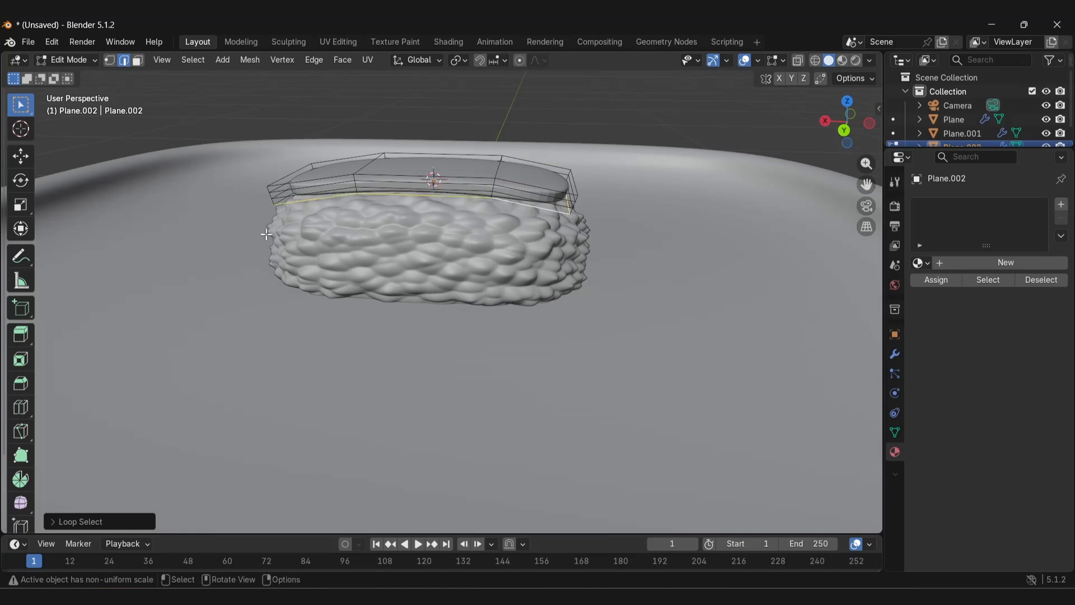
middle_click_drag(267, 234, 455, 247)
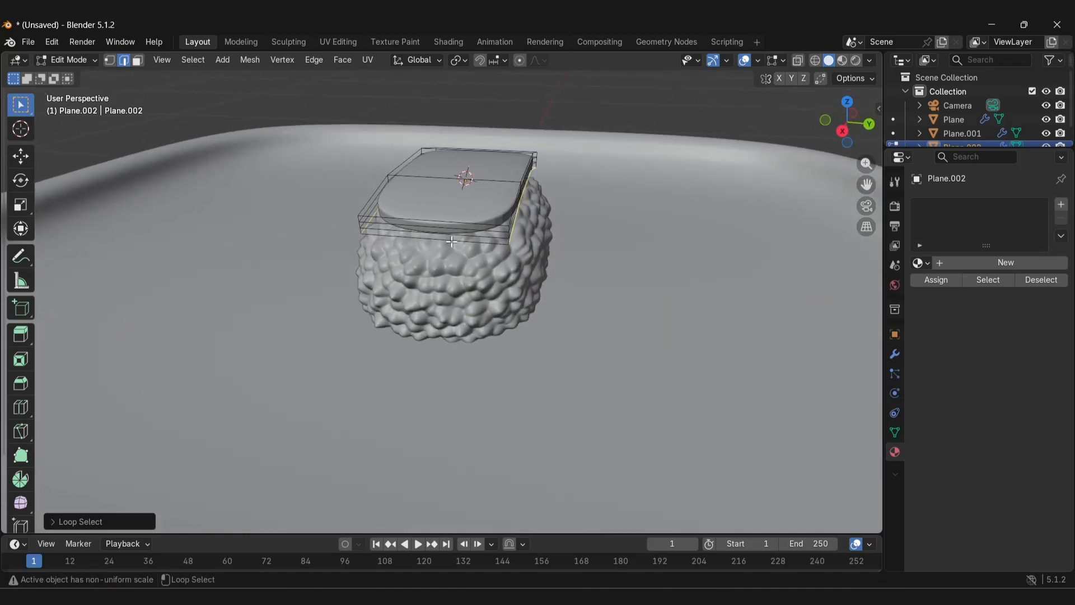
middle_click_drag(540, 331, 356, 231)
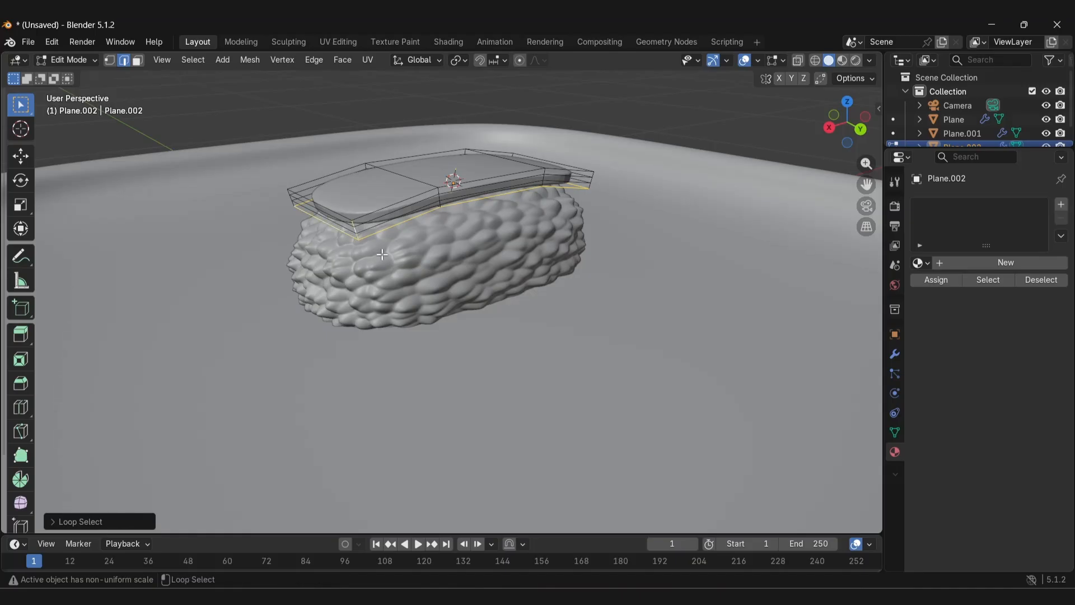
middle_click_drag(306, 250, 475, 206, "alt")
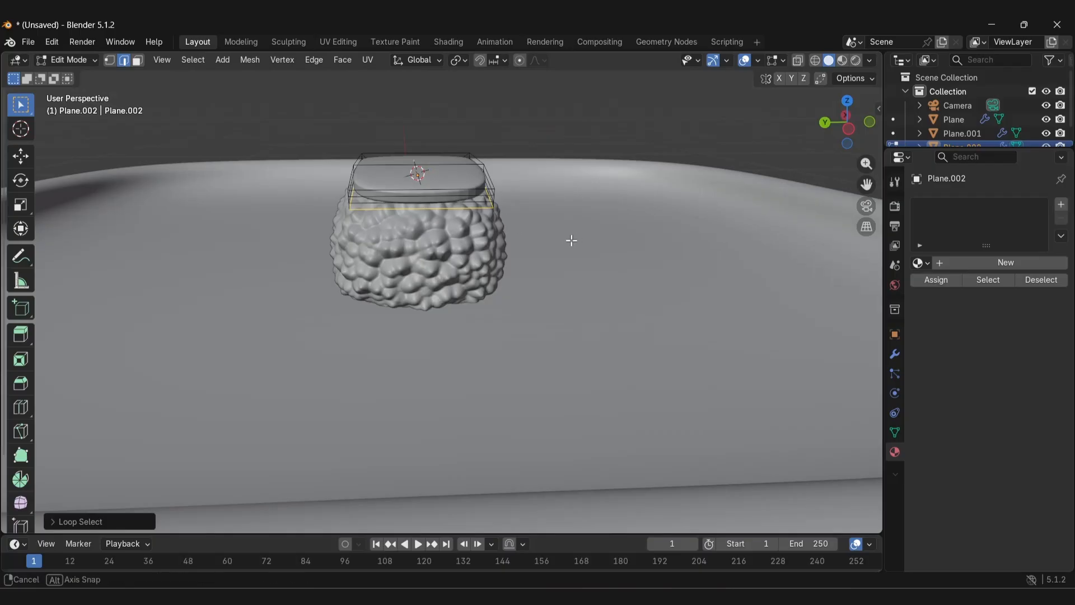
middle_click_drag(571, 240, 510, 247)
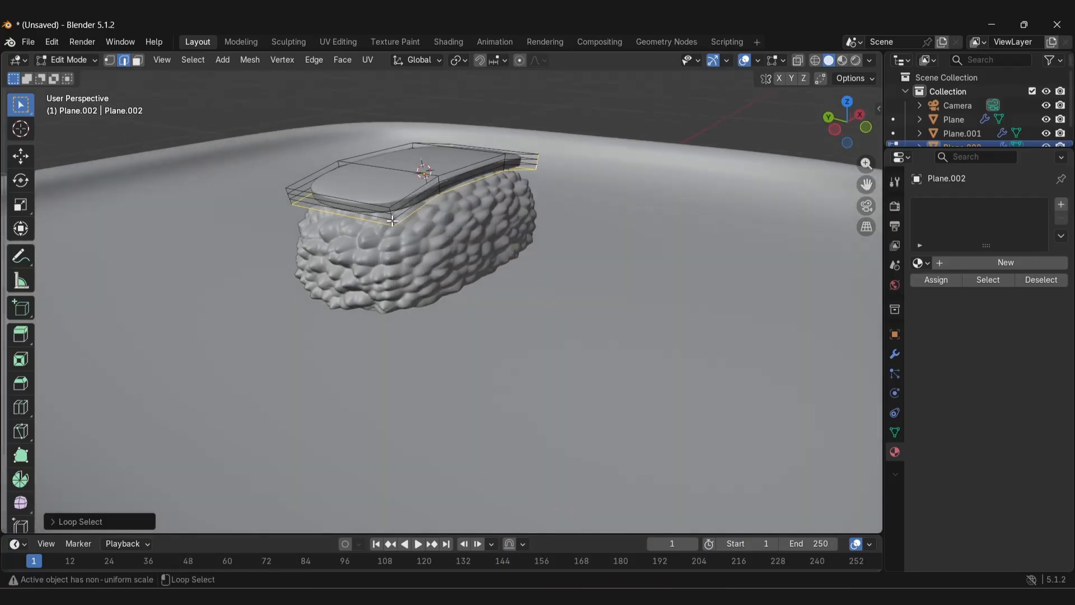
middle_click_drag(333, 250, 452, 231)
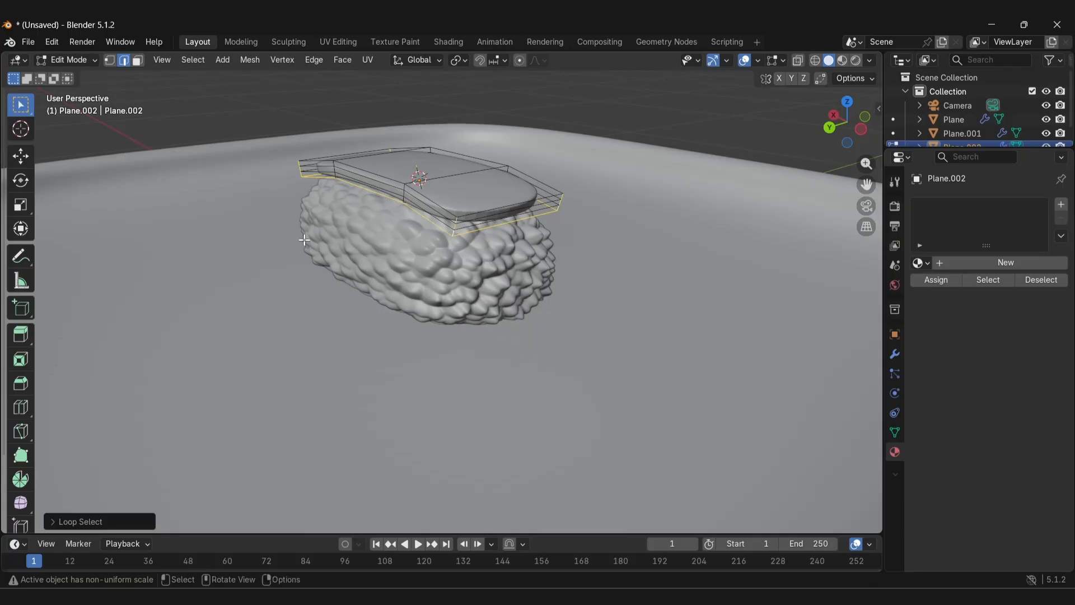
key("u")
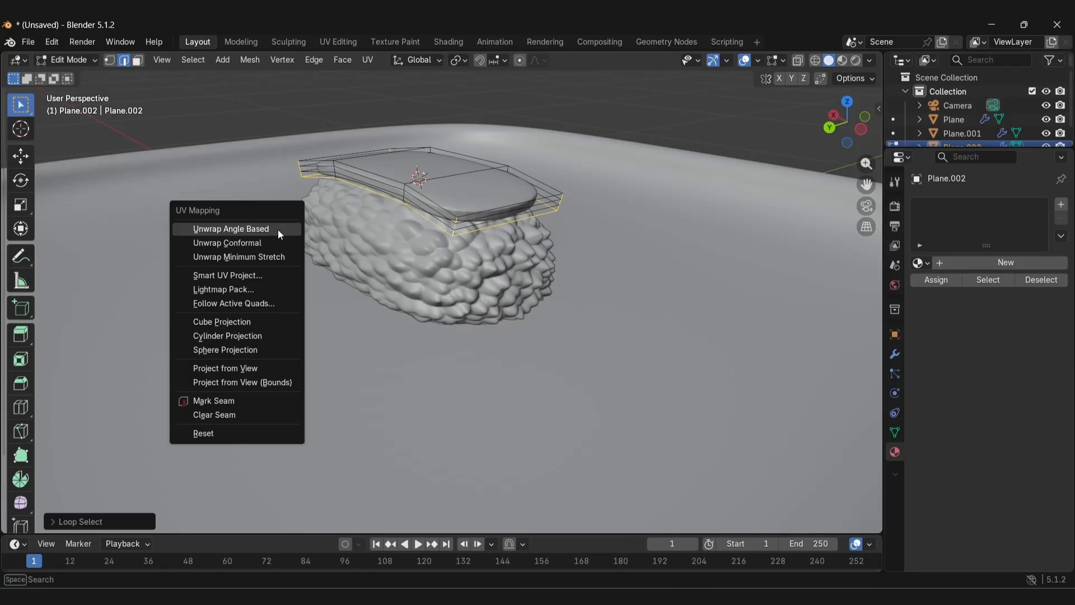
left_click(251, 403)
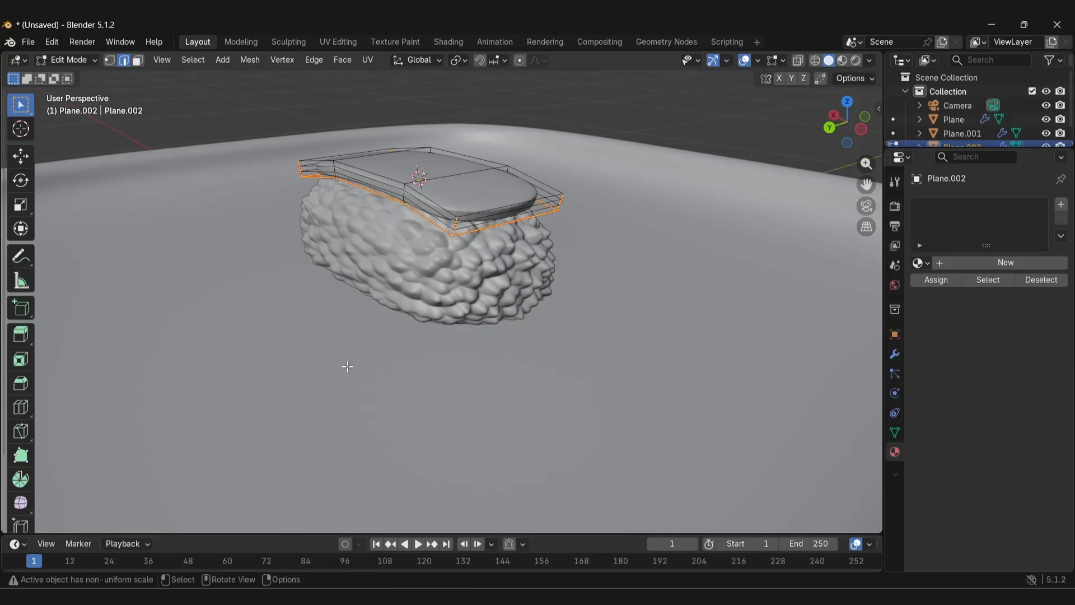
Unwrap the entire topping mesh with the Conformal method and check its layout in the UV Editing workspace, returning to the Layout workspace
key("a")
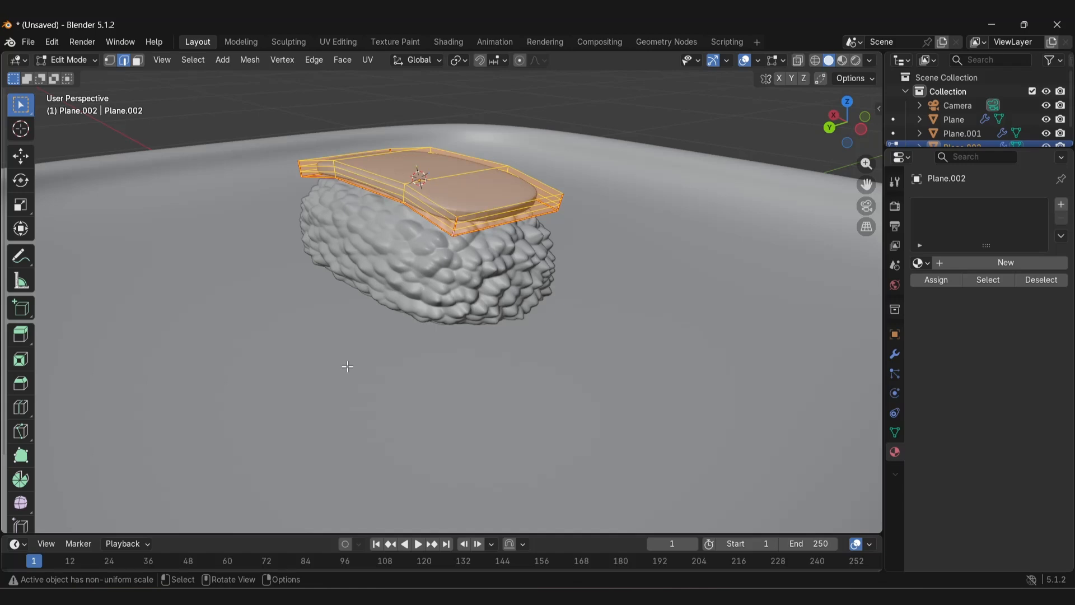
key("u")
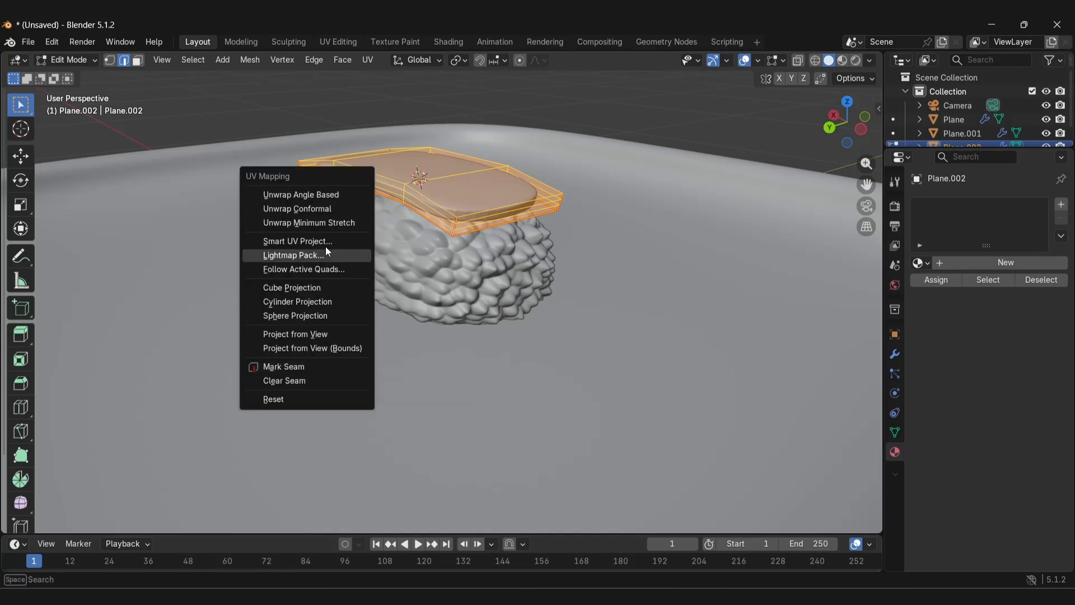
left_click(302, 194)
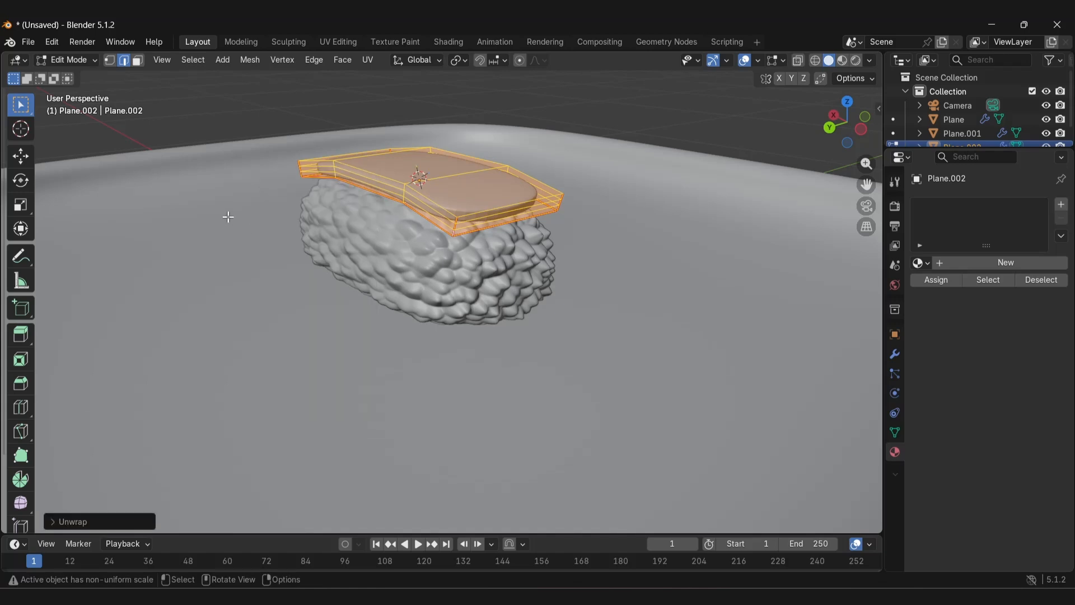
key("u")
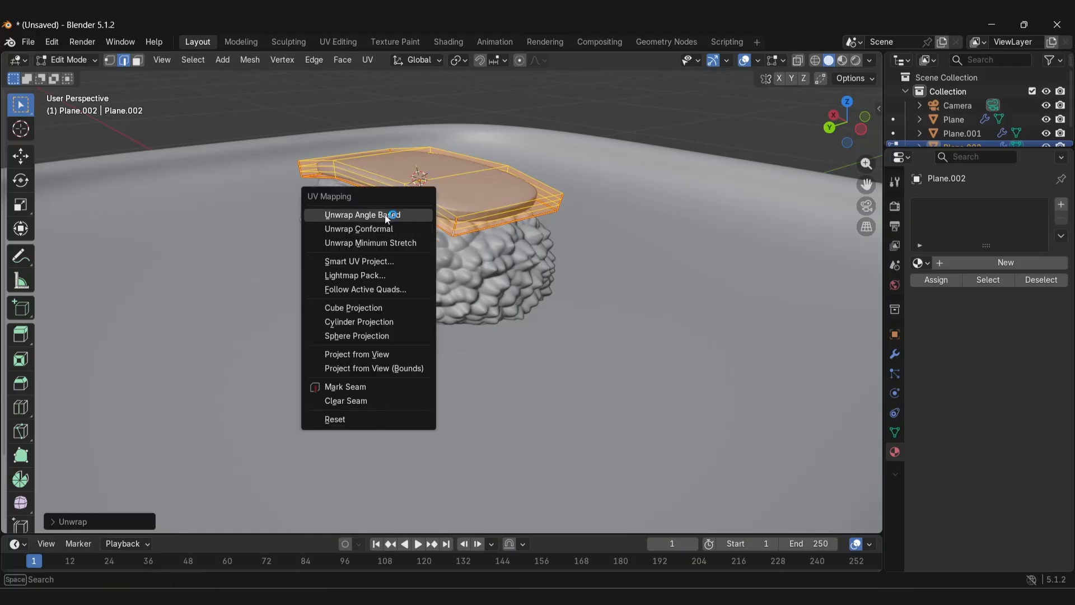
left_click(394, 229)
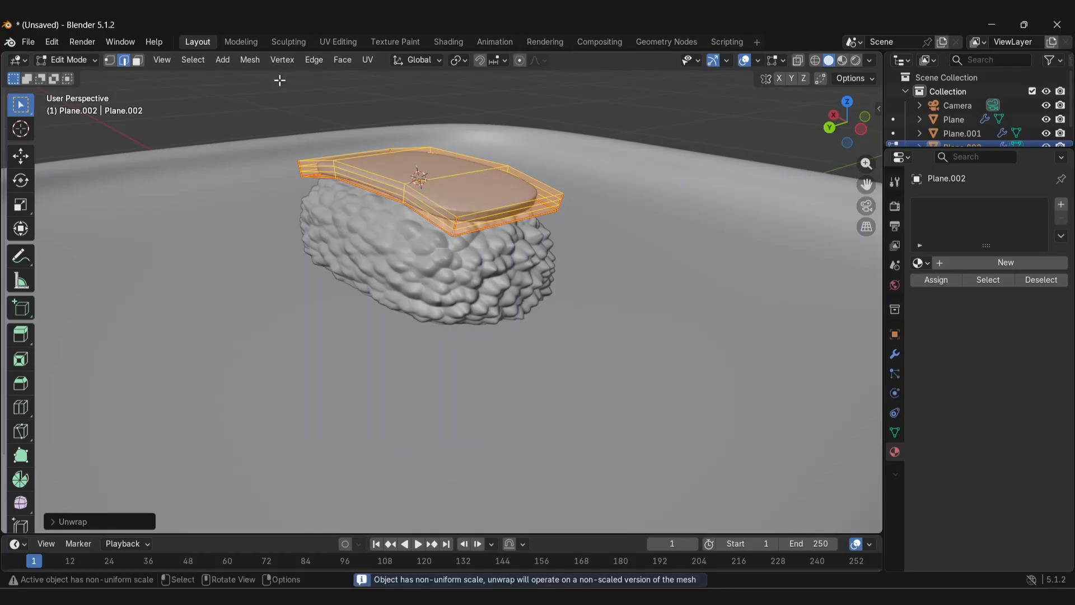
left_click(335, 42)
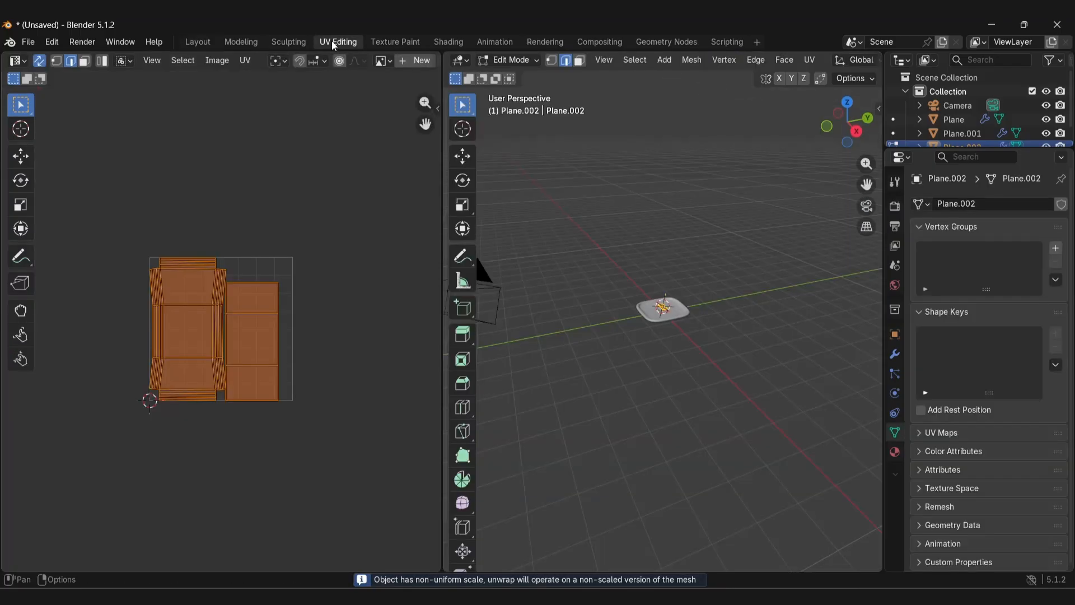
left_click(313, 245)
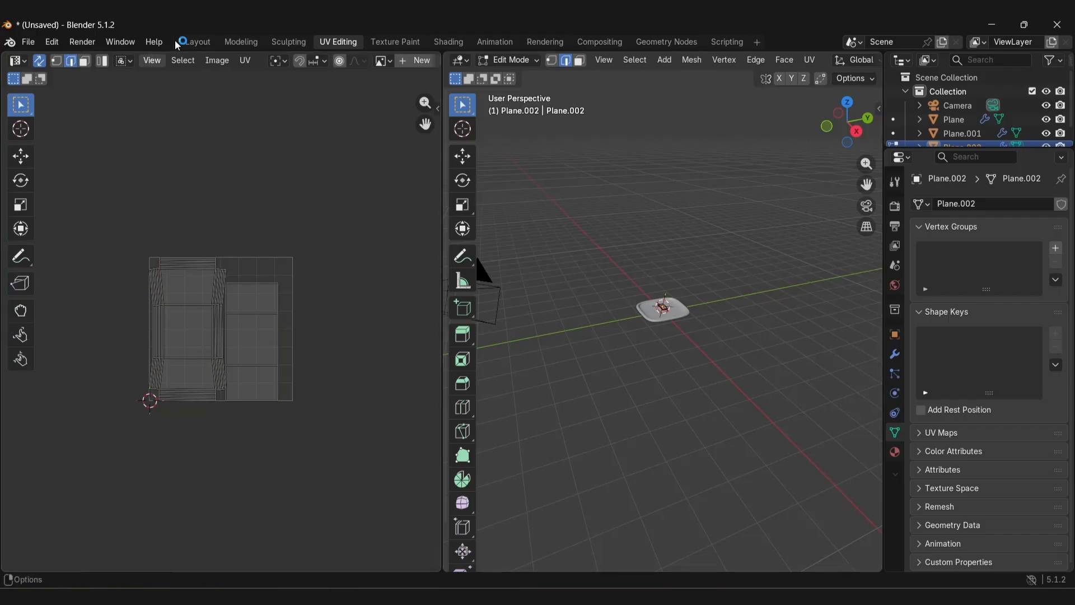
left_click(201, 42)
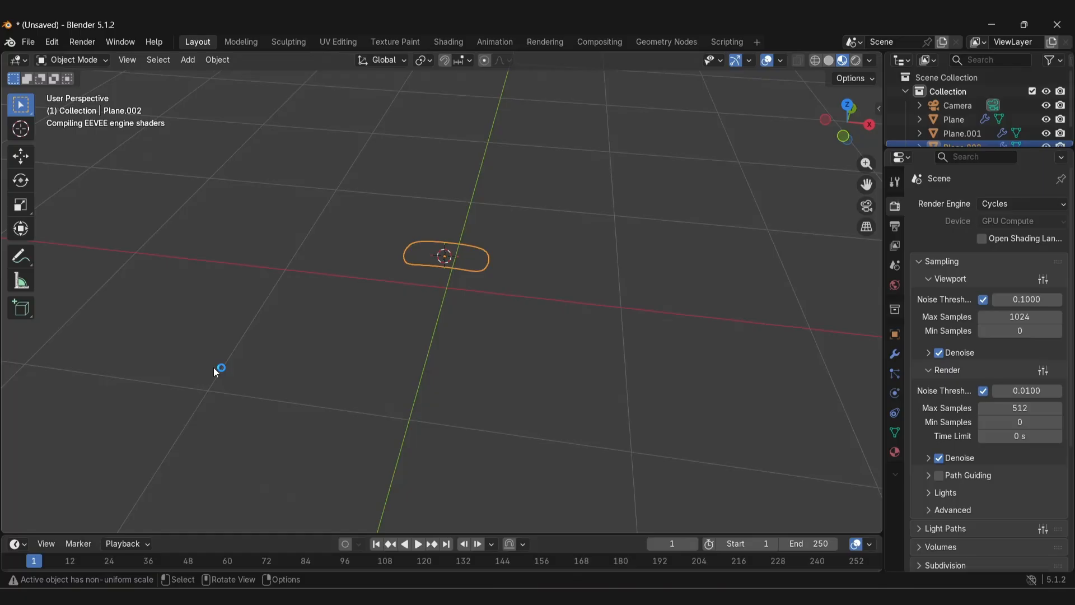
Give the tray a new material with a golden yellow base color of about #E7AB10
middle_click_drag(449, 419, 482, 404)
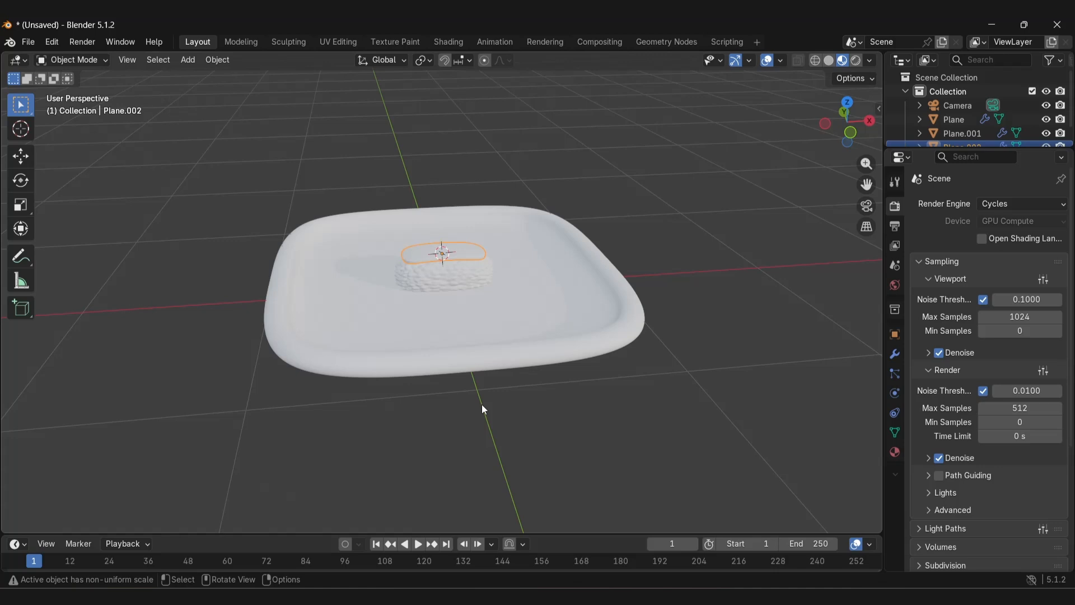
left_click(471, 272)
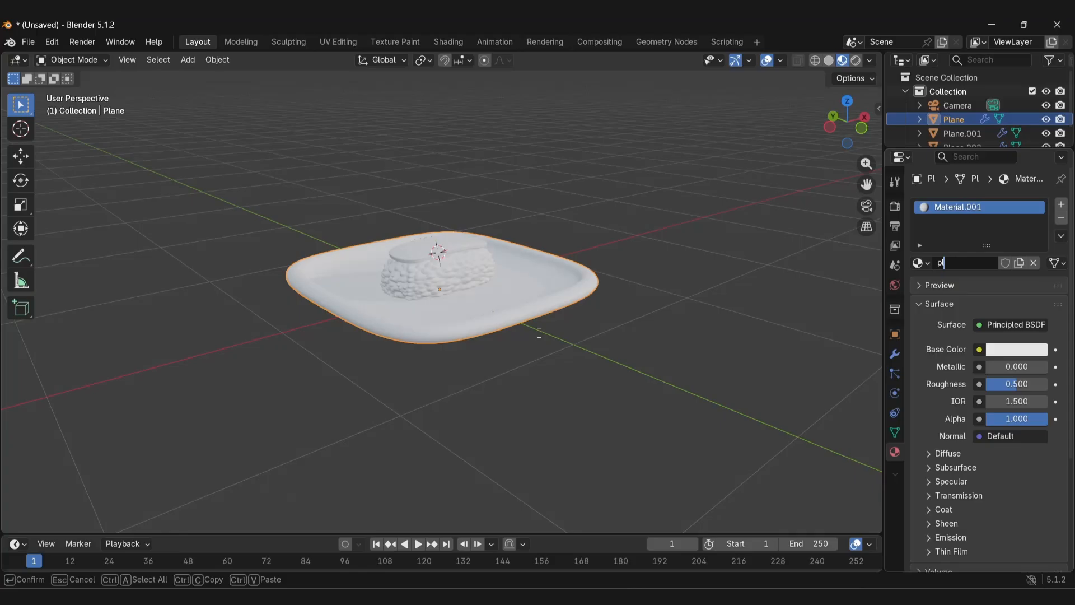
left_click_drag(934, 197, 937, 200)
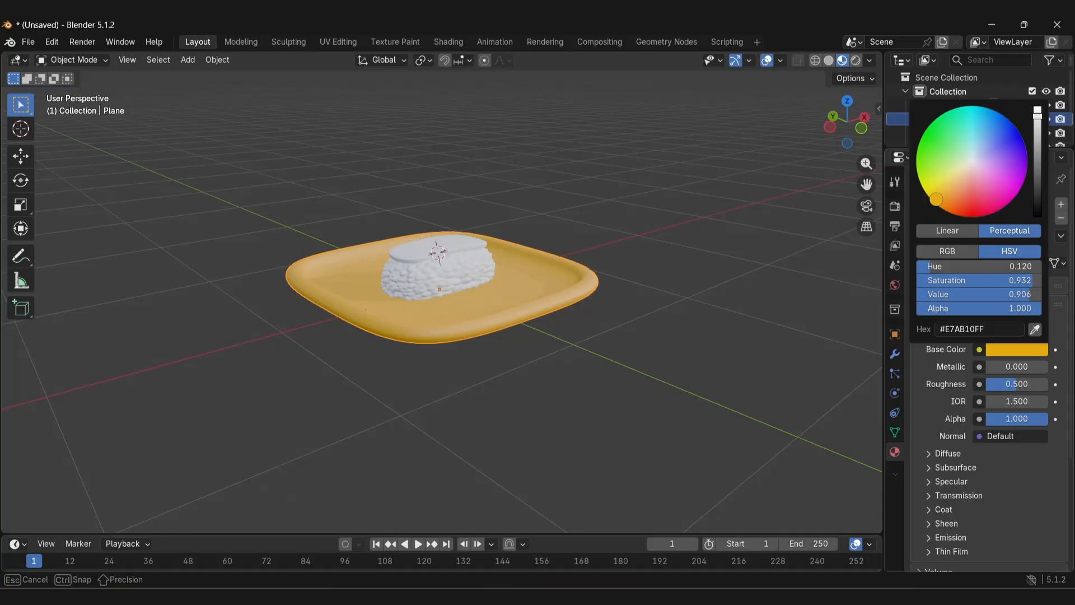
Give the rice piece a material named Rice with a pale yellow base color and a roughness of 0.679
middle_click_drag(372, 306, 421, 308)
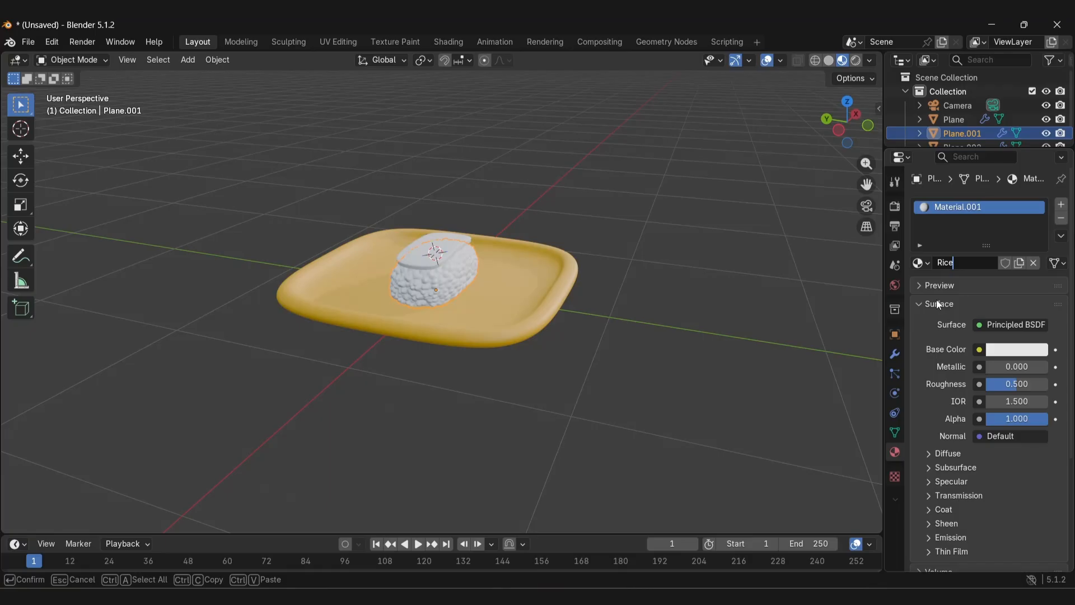
key("Return")
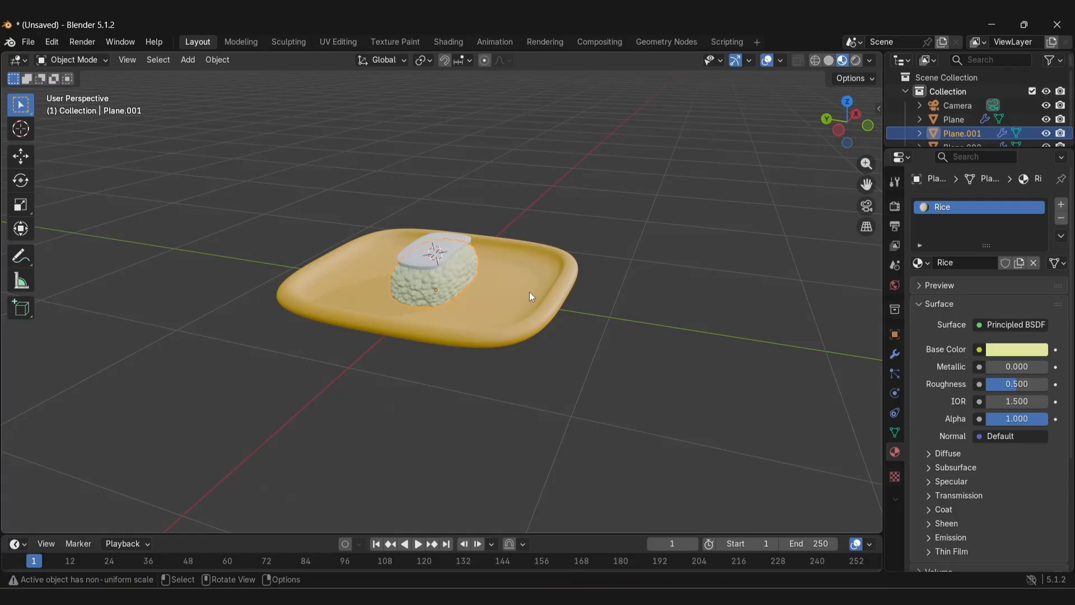
middle_click_drag(529, 291, 179, 351)
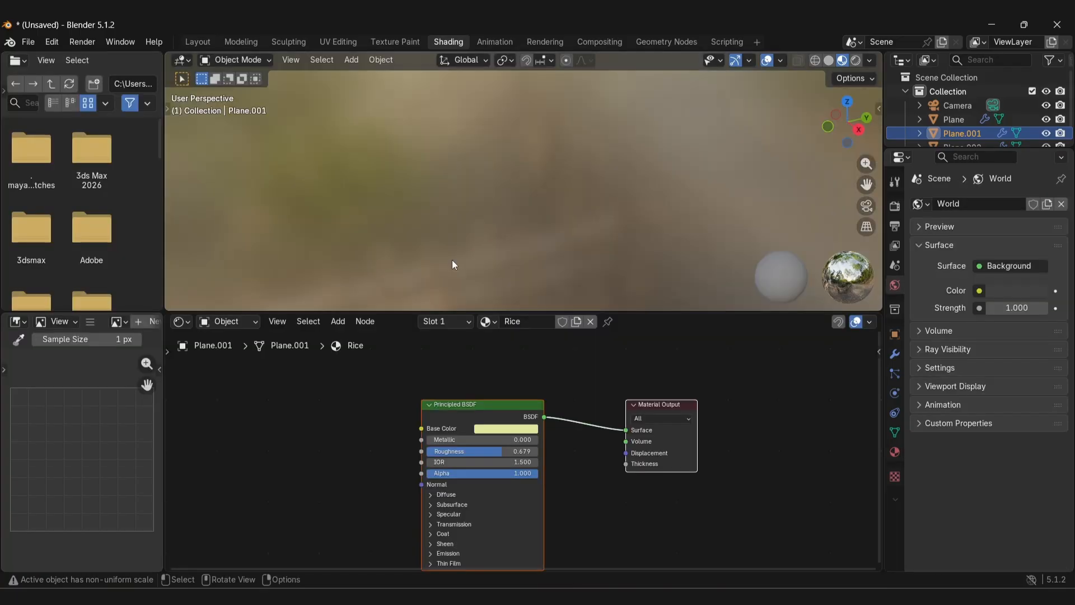
Create a material named salmon on the topping and add a Color Ramp node ahead of its Principled BSDF
middle_click_drag(452, 260, 484, 182)
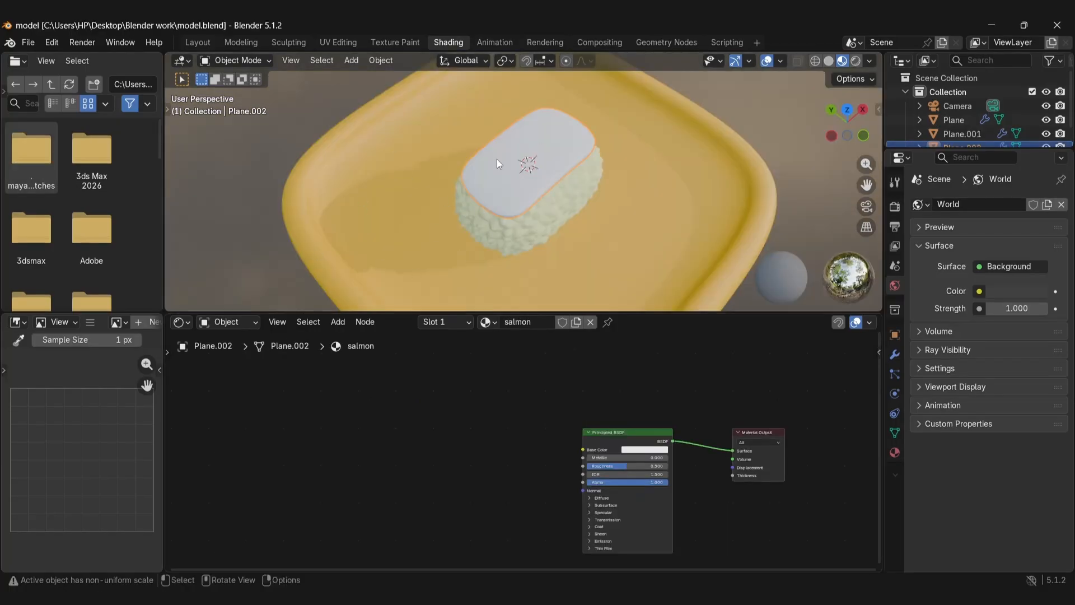
scroll(563, 448, "up", 4)
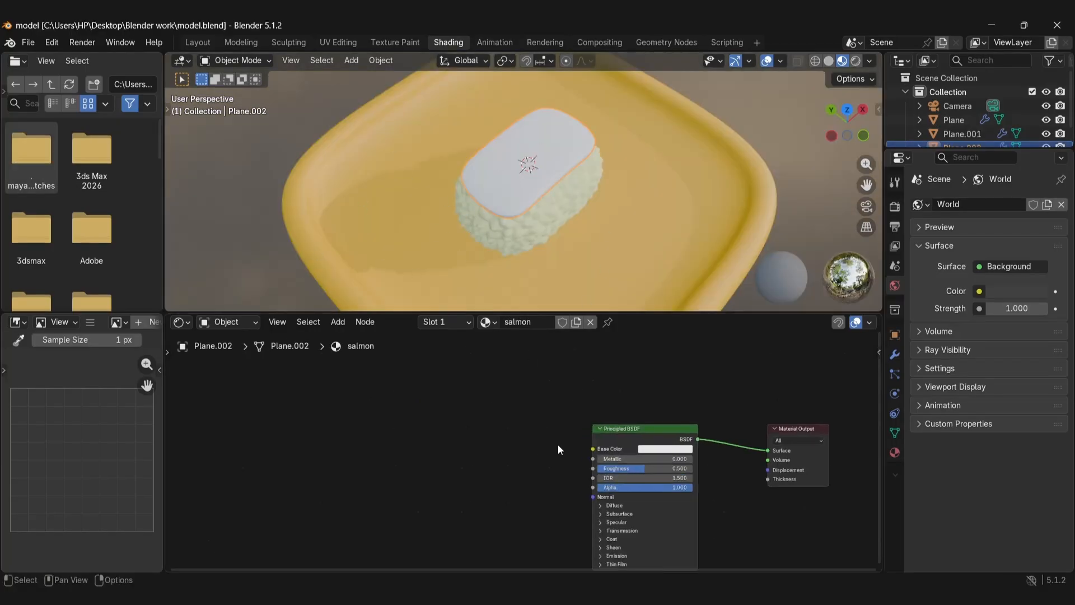
scroll(437, 380, "down", 4)
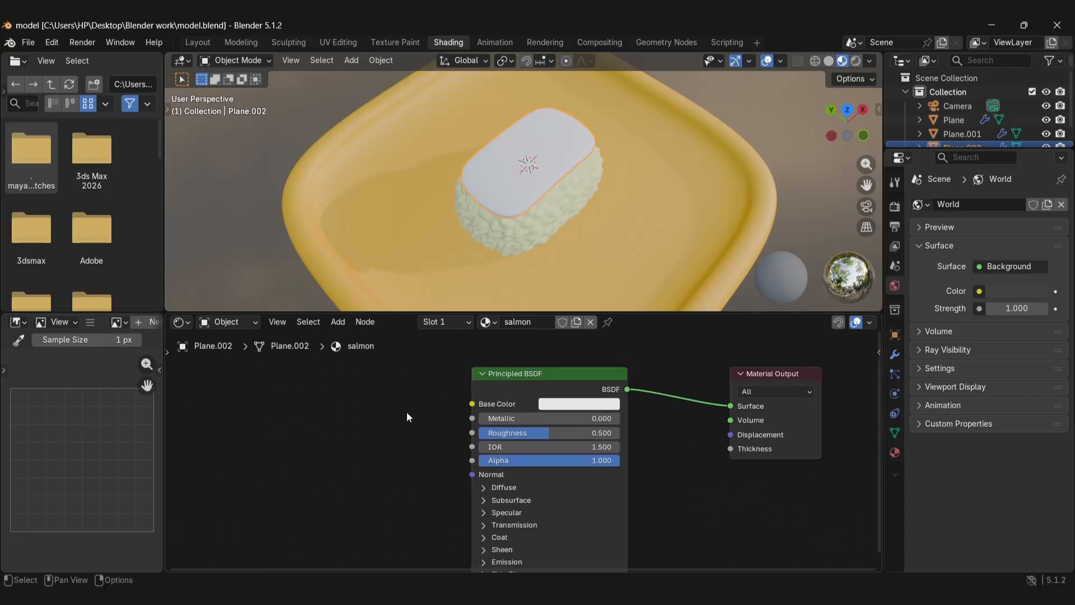
middle_click_drag(484, 387, 524, 383)
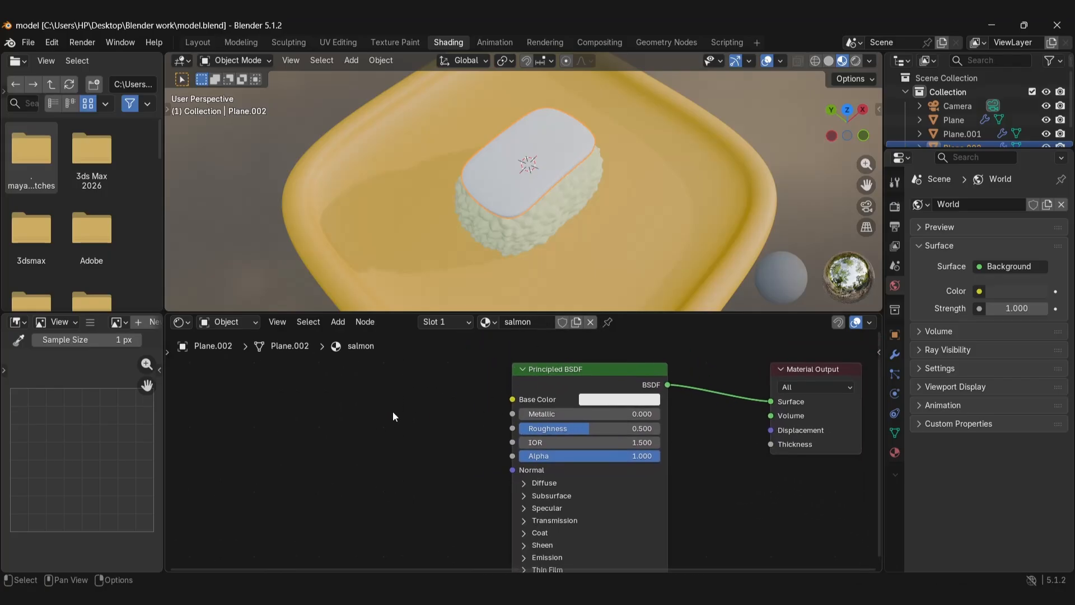
key("shift+a")
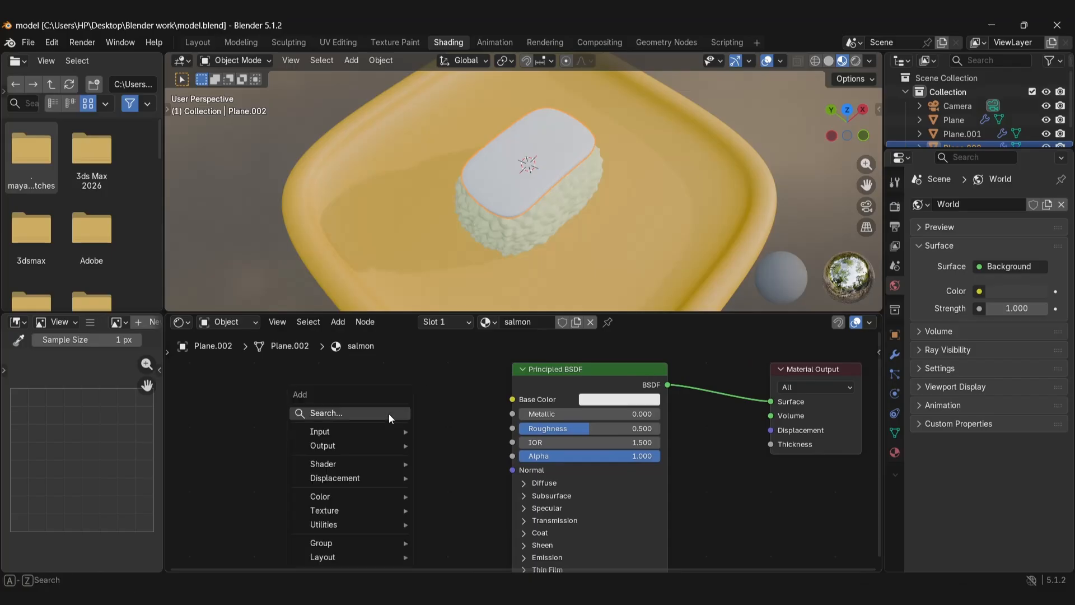
left_click(389, 414)
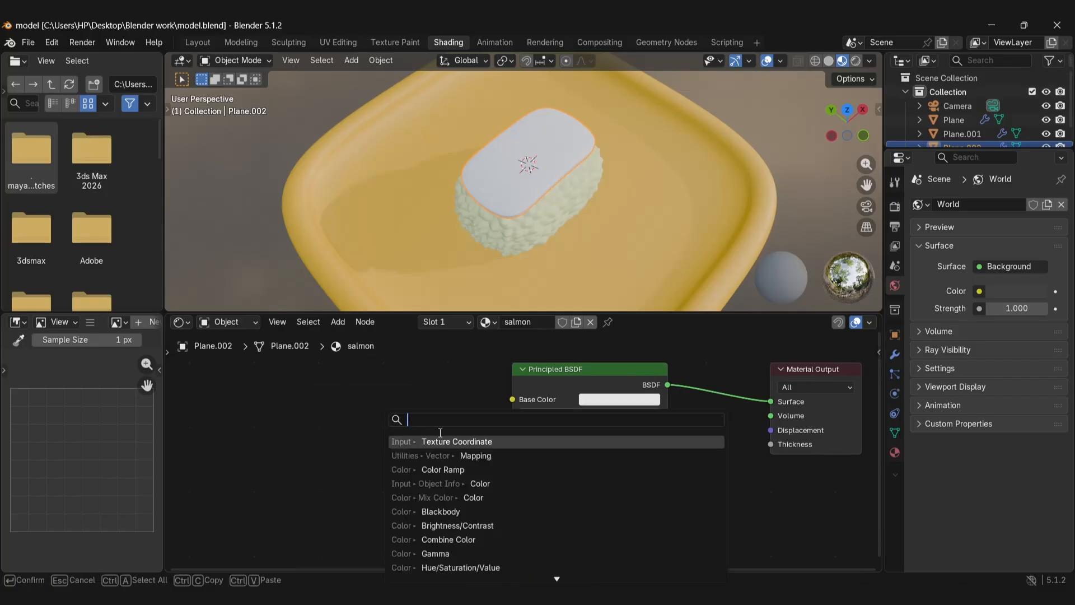
type("colo")
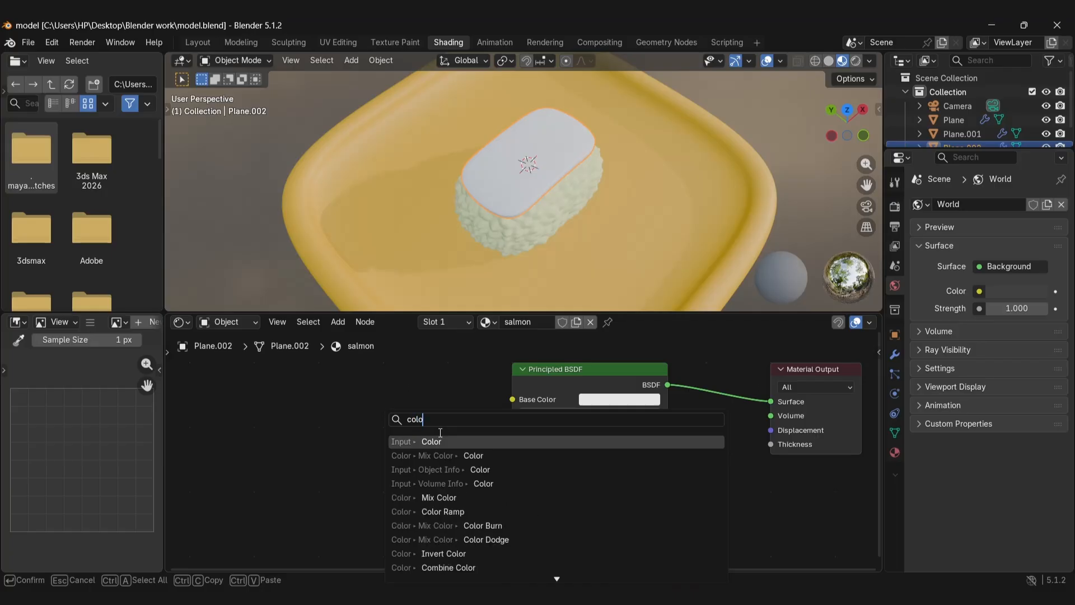
type(" ramp")
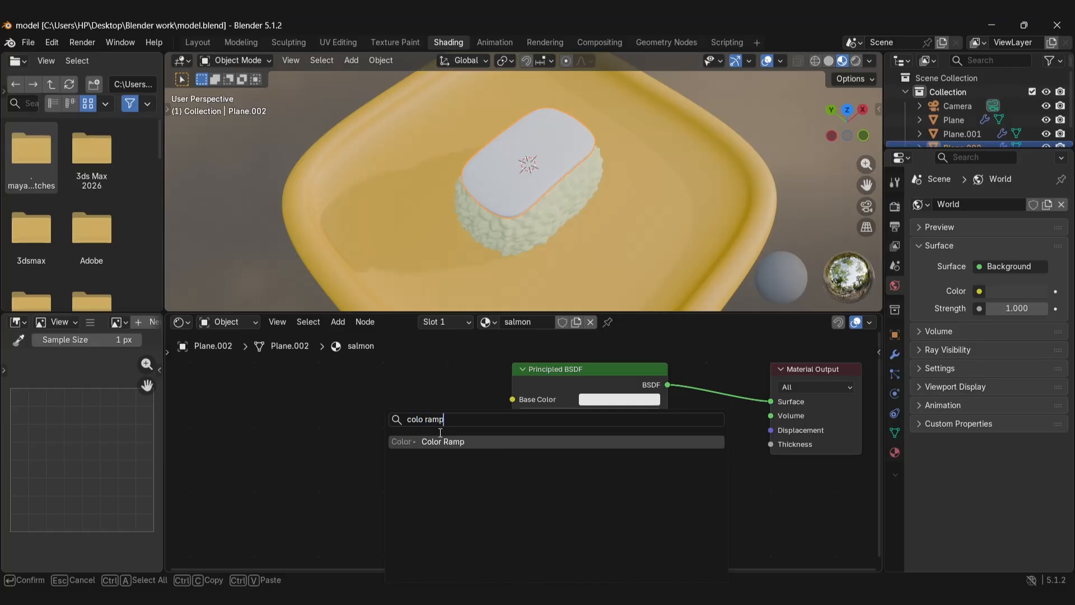
key("Return")
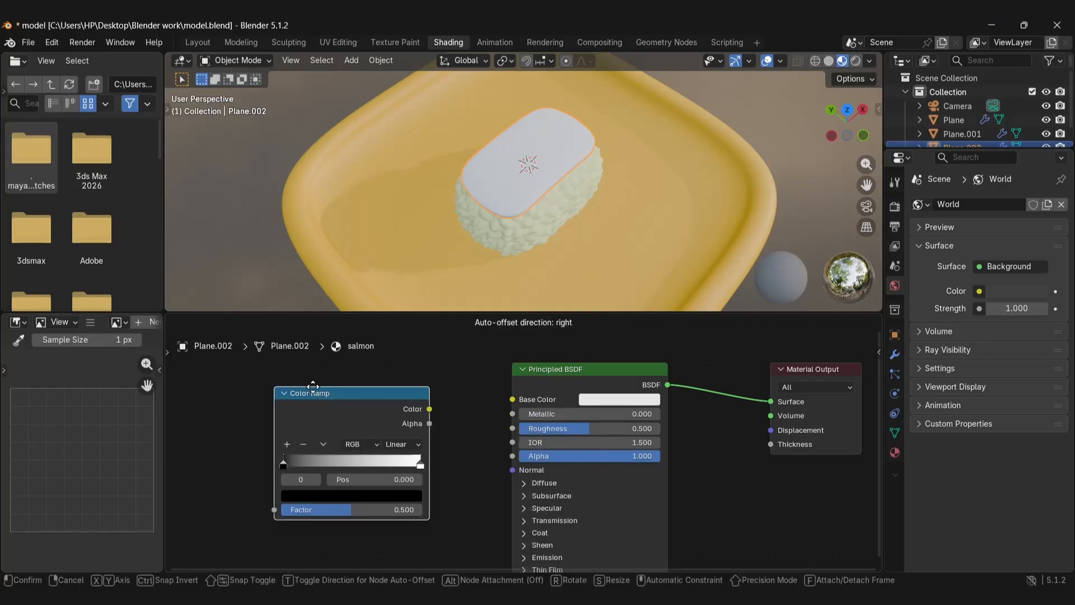
left_click(302, 383)
left_click_drag(326, 387, 563, 388)
Add a Mapping node to the salmon material, placed ahead of the Color Ramp
key("shift+a")
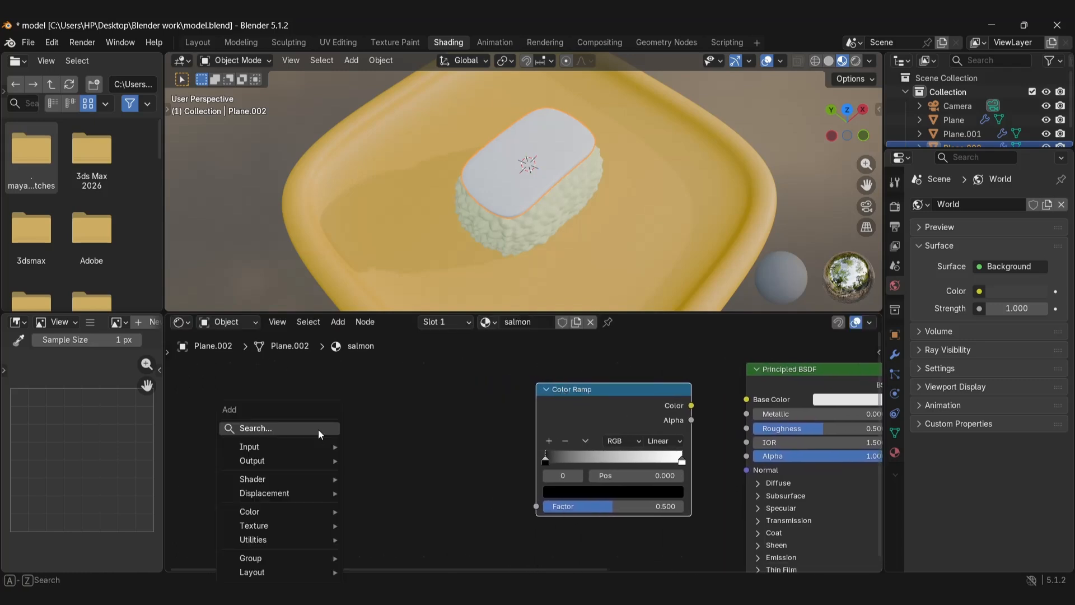
right_click(318, 429)
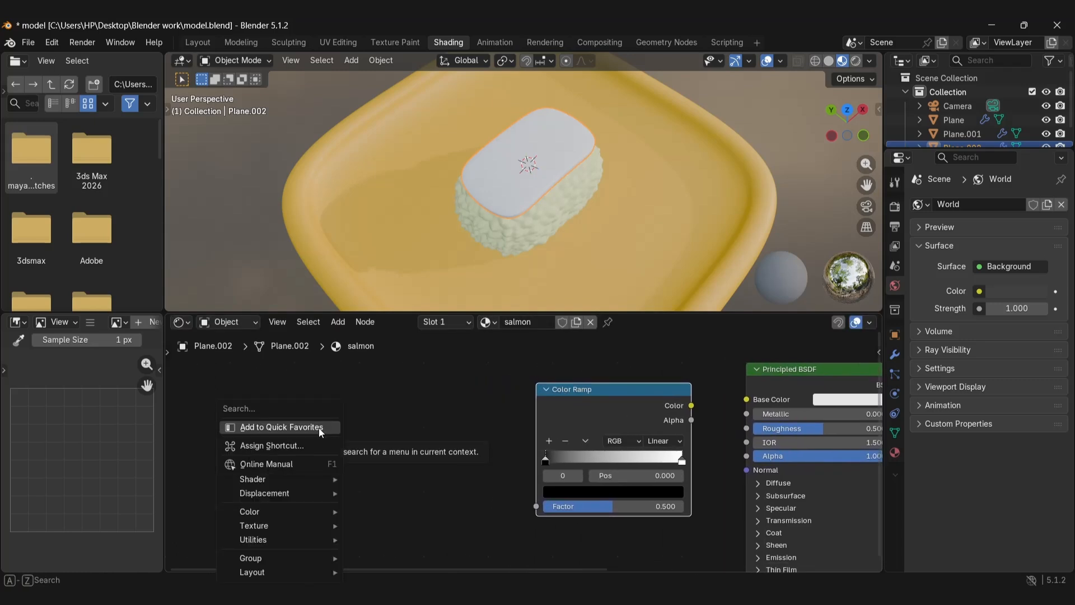
left_click(356, 416)
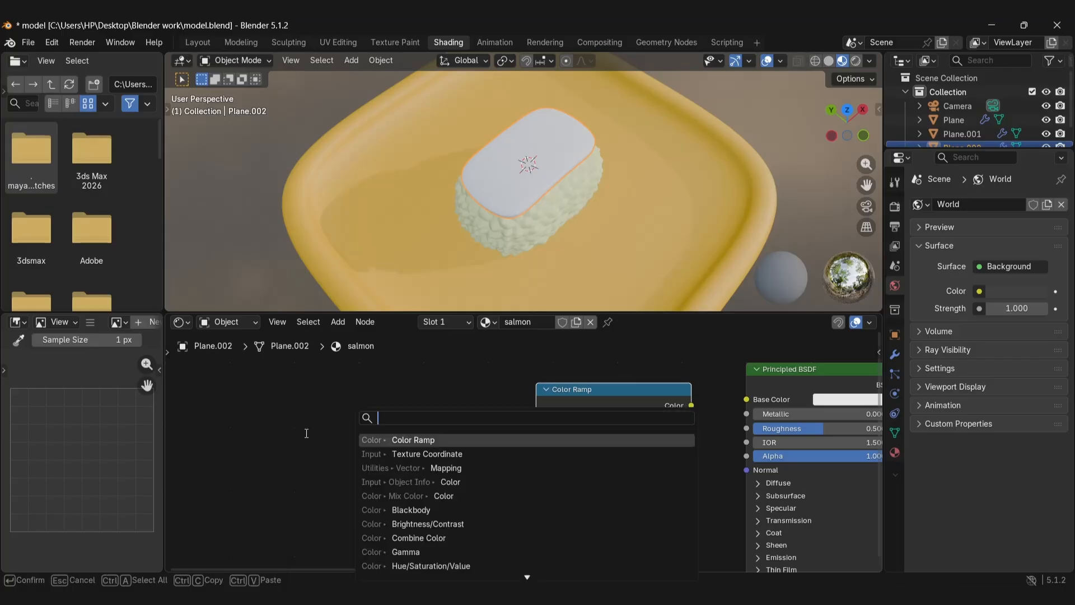
left_click(439, 468)
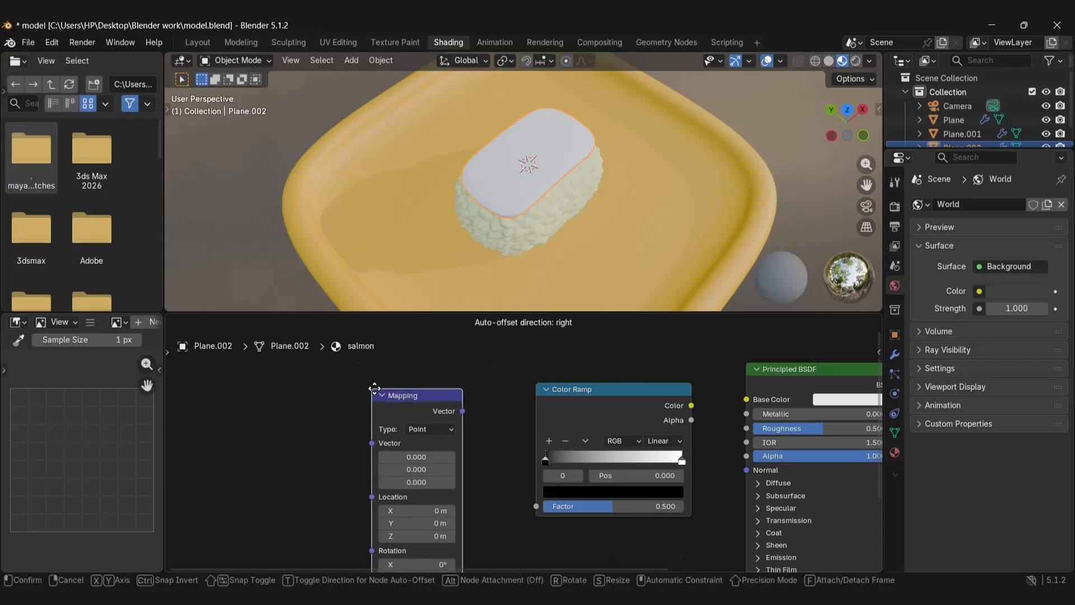
left_click(382, 379)
Add a Texture Coordinate node to the salmon material, placed ahead of the Mapping node
right_click(254, 432)
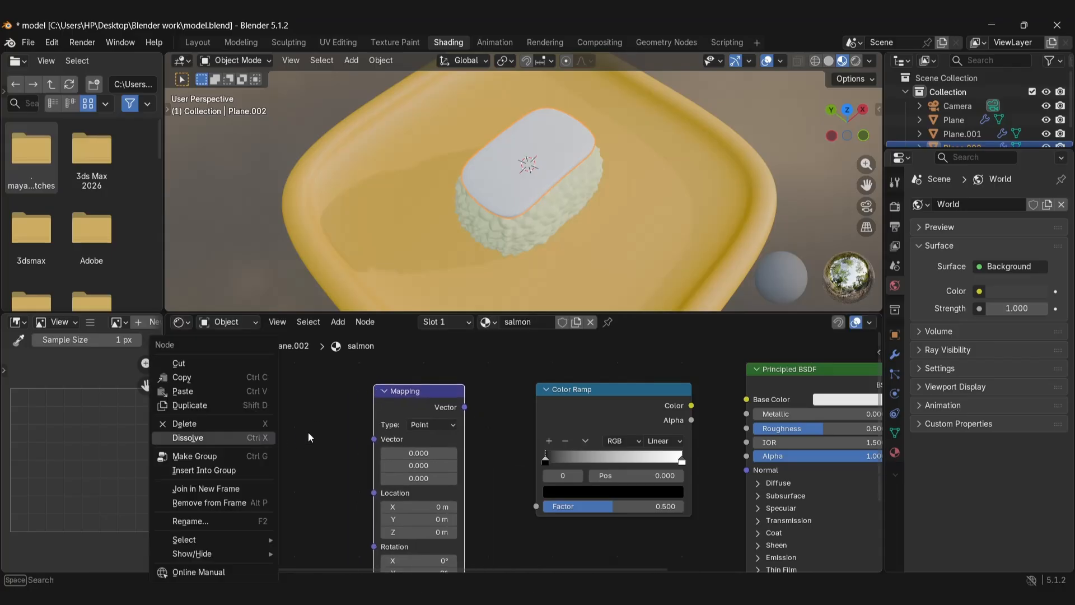
key("shift+a")
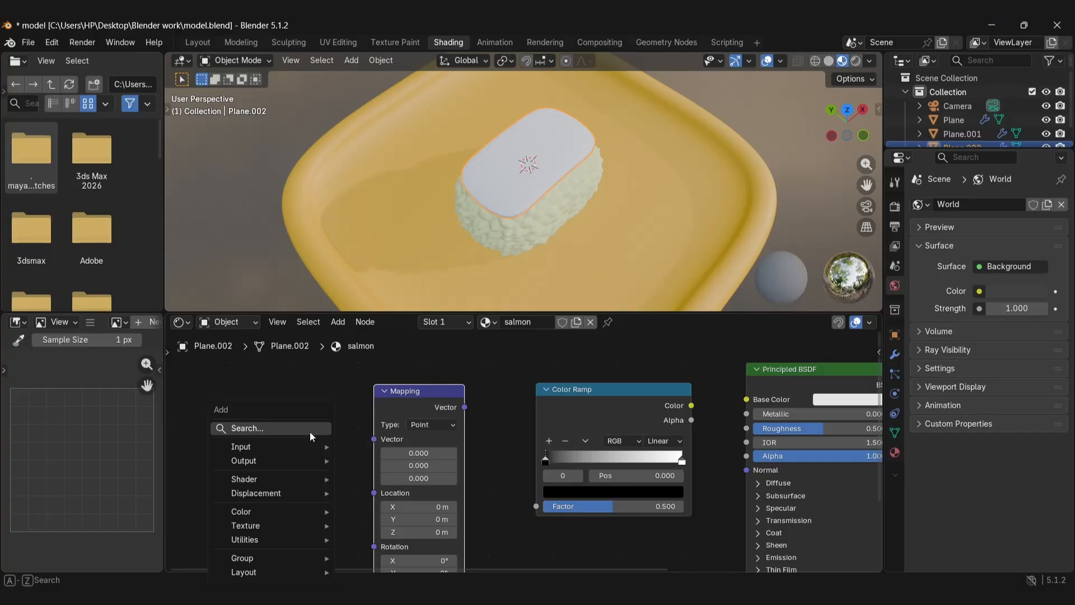
left_click(311, 432)
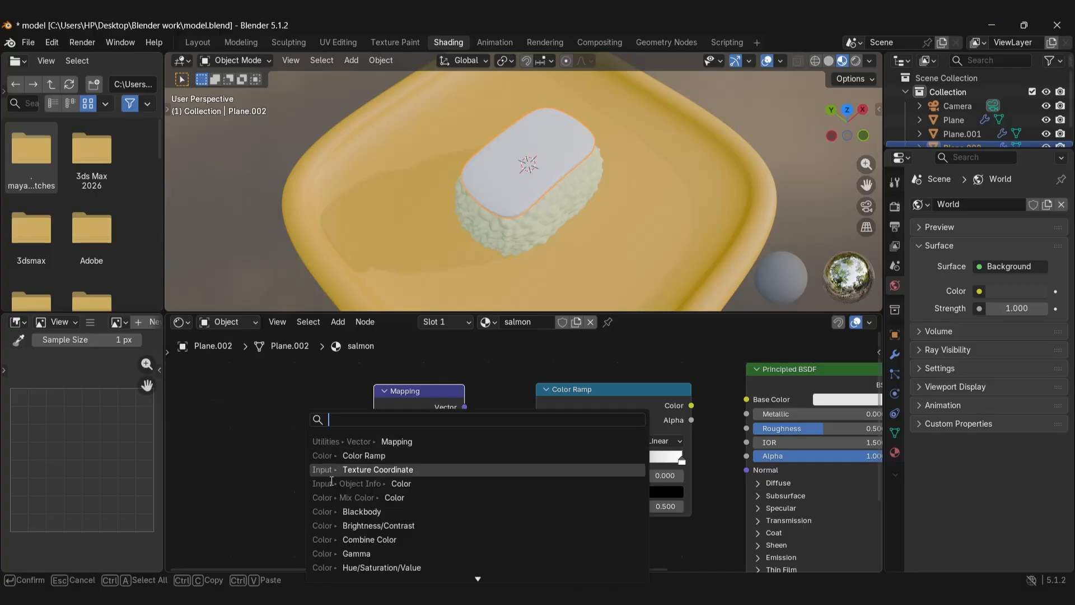
left_click(365, 469)
left_click(222, 407)
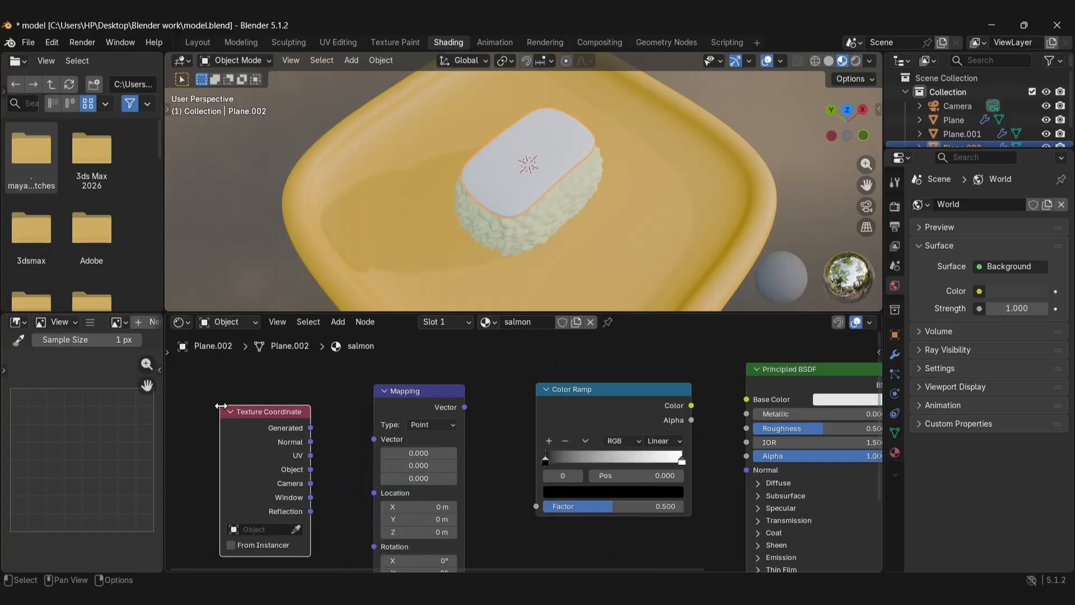
scroll(713, 520, "down", 2)
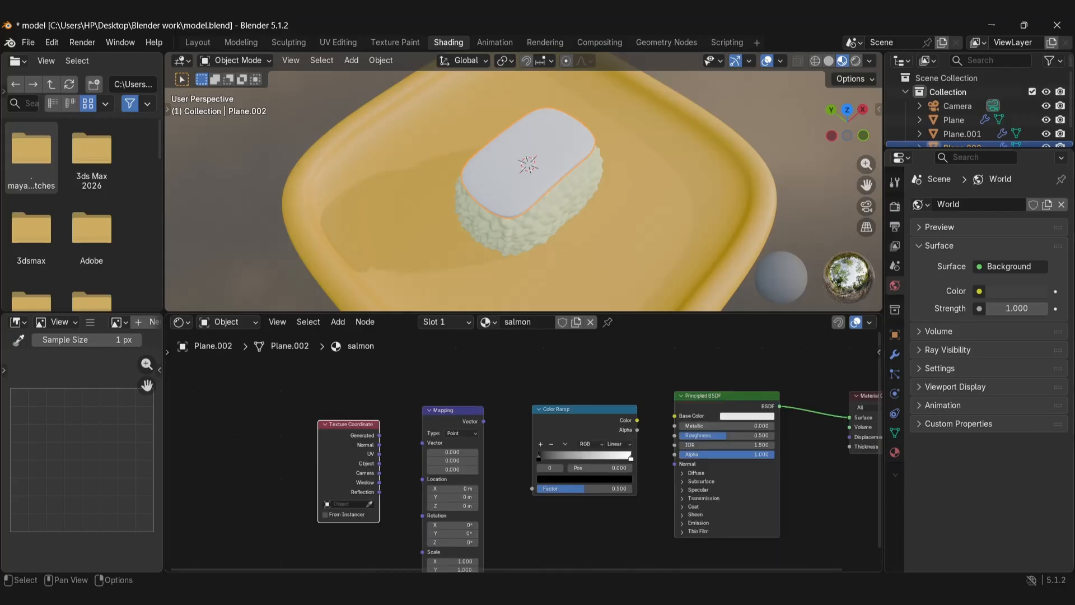
Add a Gradient Texture node to the salmon material beside the Color Ramp
key("shift+a")
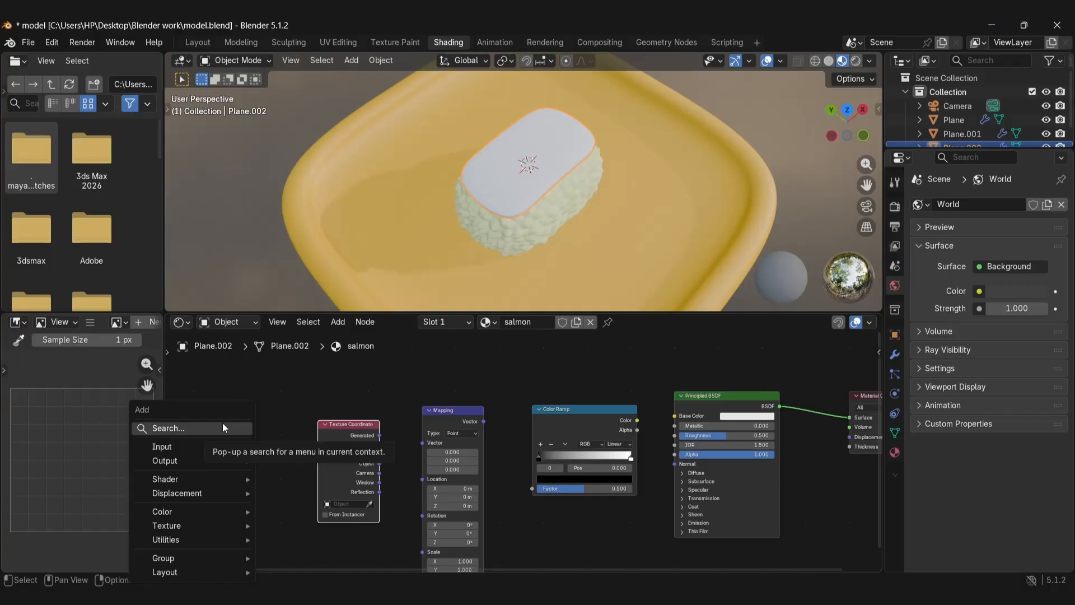
left_click(225, 426)
type("gra")
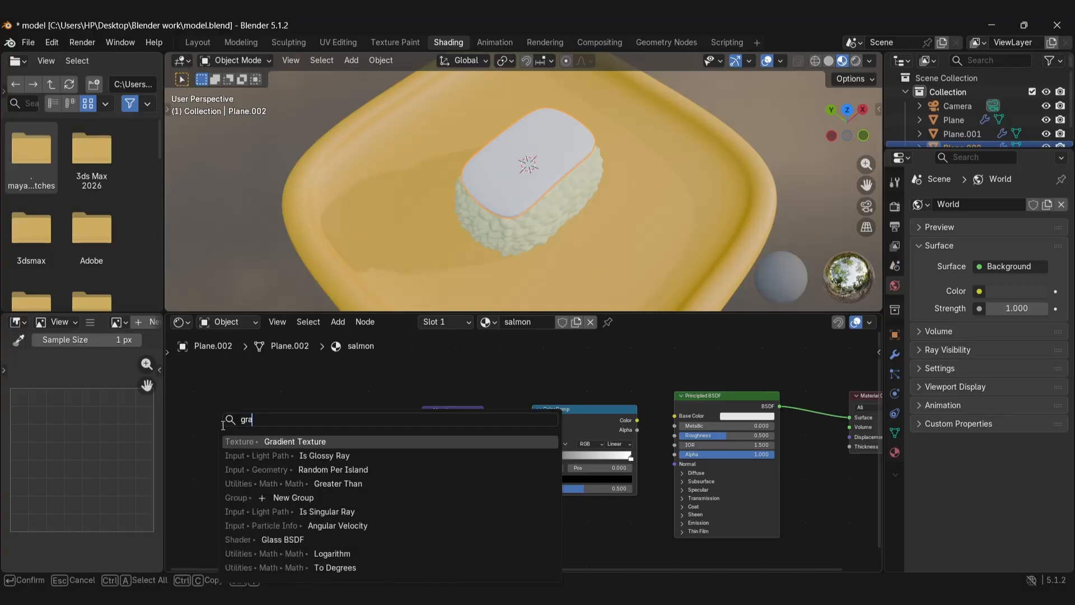
key("Return")
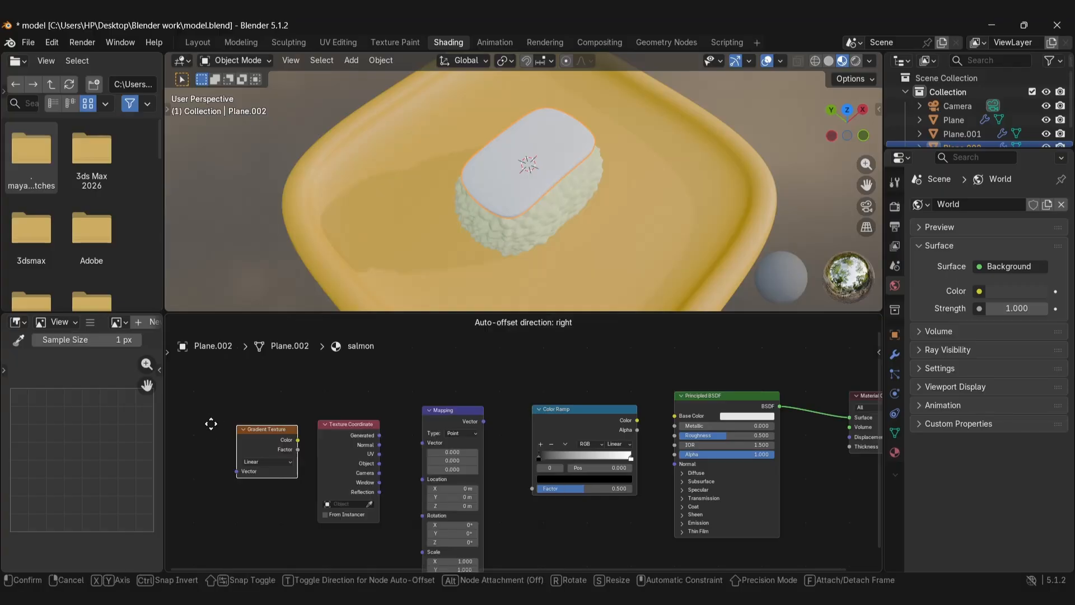
left_click(481, 450)
Arrange the nodes in a row in the order Texture Coordinate, Mapping, Gradient Texture and Color Ramp
left_click_drag(430, 406, 392, 413)
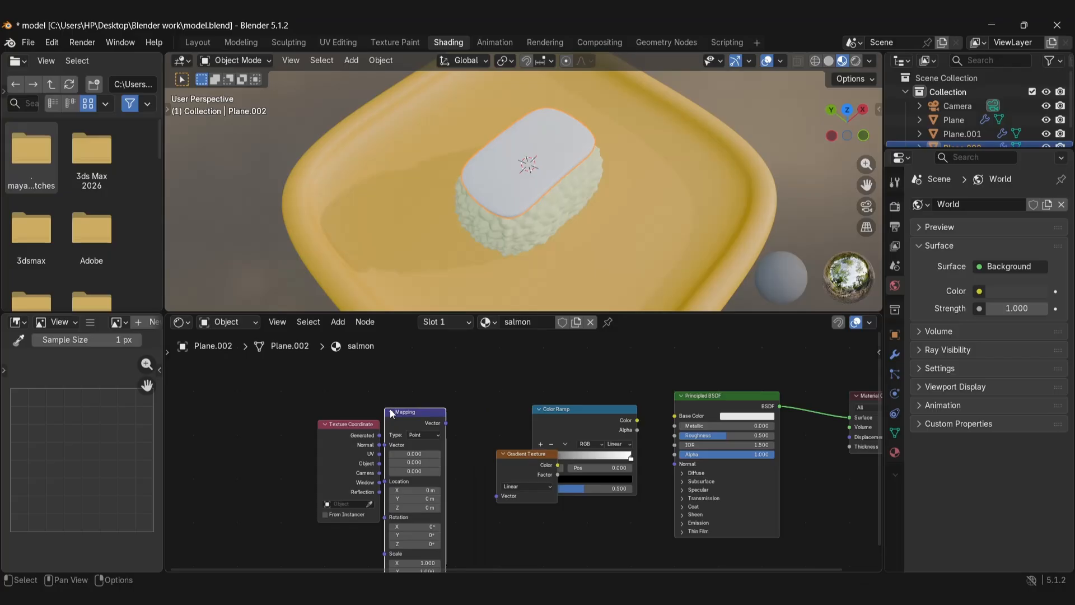
left_click_drag(564, 405, 584, 378)
left_click_drag(357, 427, 288, 423)
left_click_drag(402, 414, 354, 392)
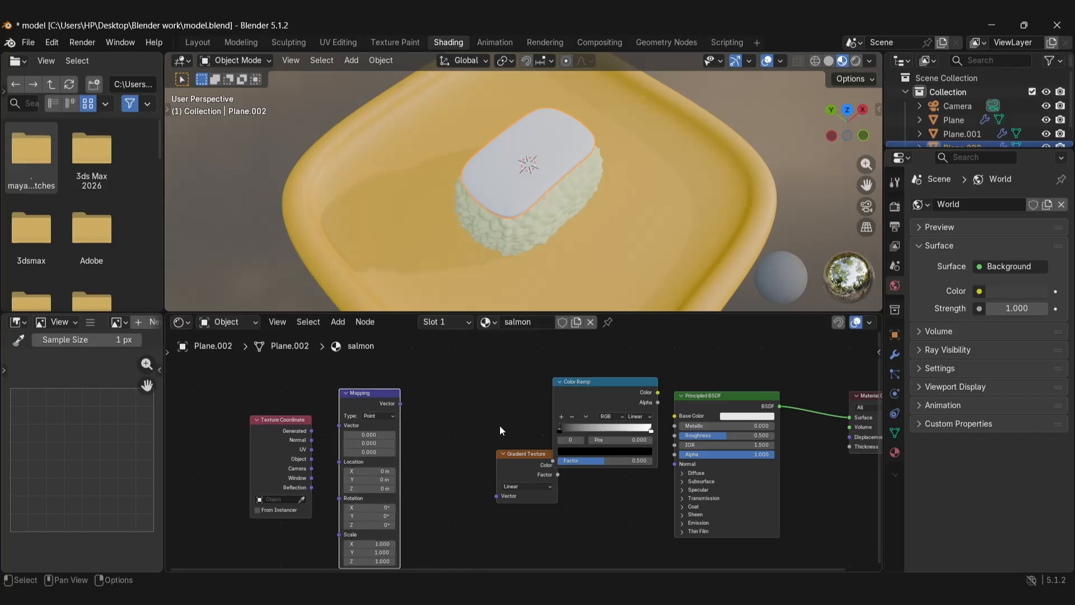
left_click_drag(519, 451, 459, 402)
left_click_drag(587, 396, 570, 412)
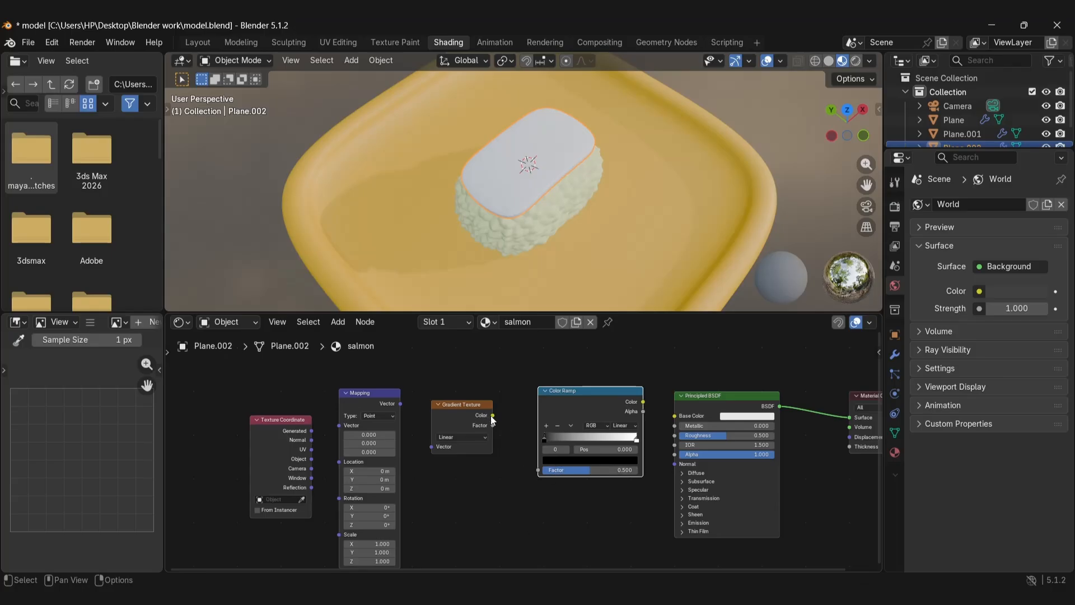
Link the UV output to the Mapping vector, Mapping to the Gradient Texture vector, and the gradient's Color to the Color Ramp's Factor
left_click_drag(490, 415, 512, 420)
left_click_drag(541, 481, 540, 479)
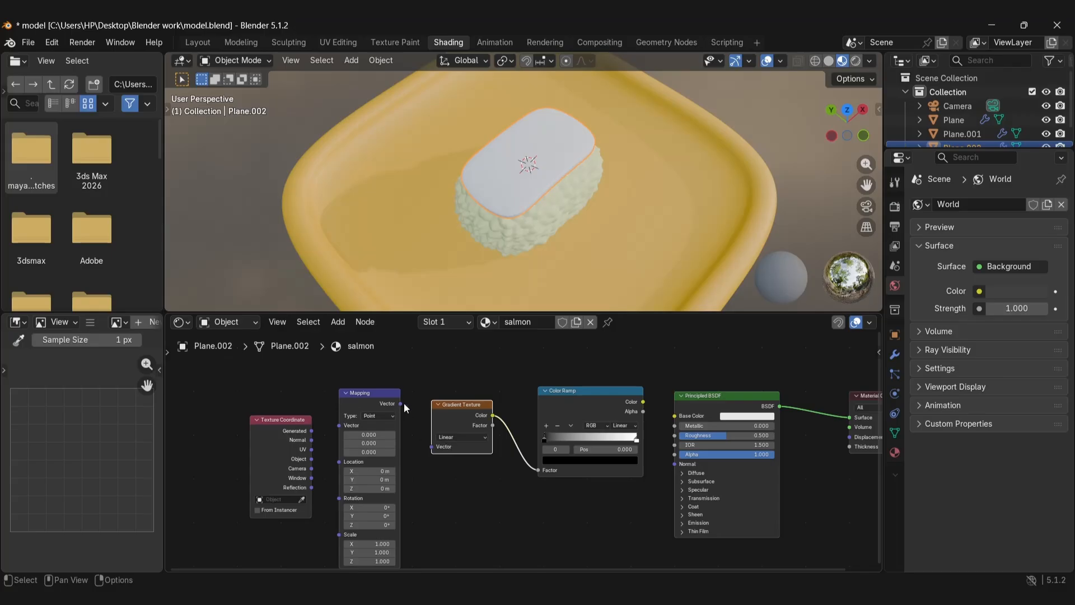
left_click_drag(401, 403, 432, 447)
left_click_drag(311, 449, 339, 425)
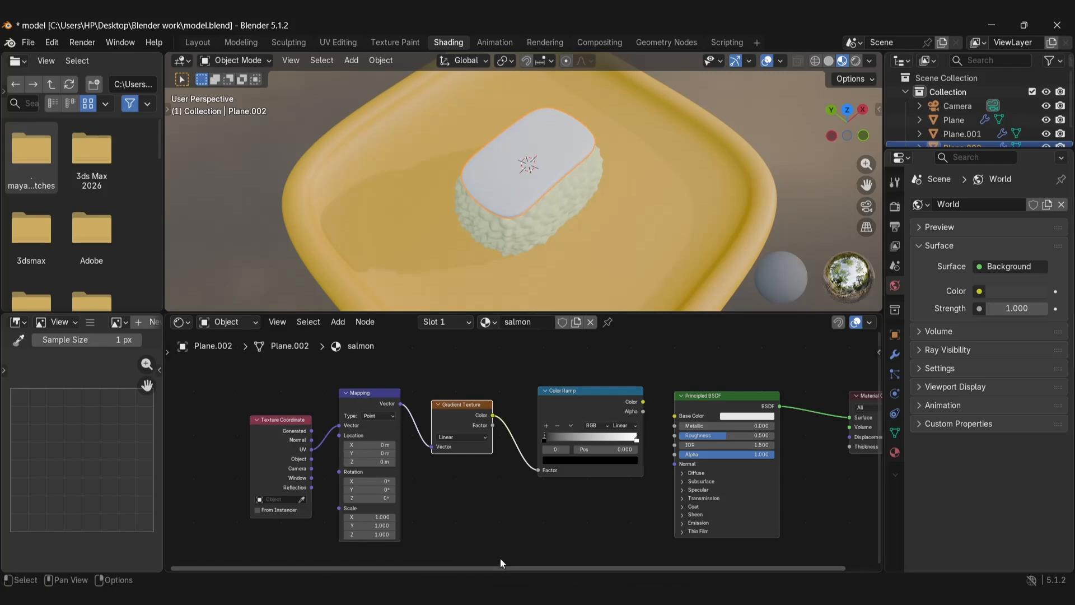
Connect the Color Ramp's Color output directly to the Material Output's Surface to preview the gradient on the topping
scroll(583, 546, "down", 3)
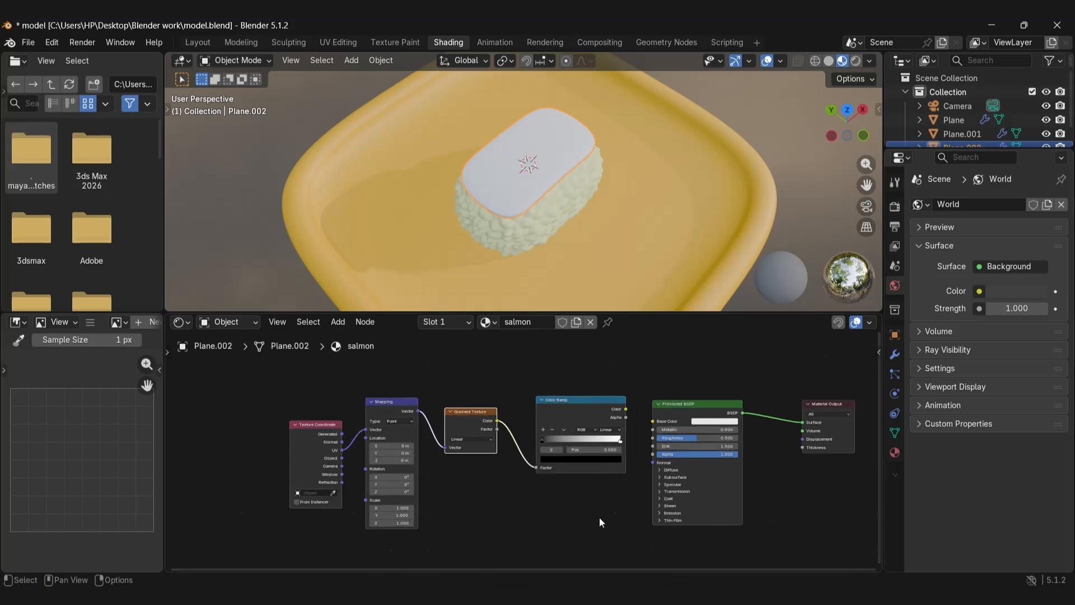
scroll(605, 476, "down", 1)
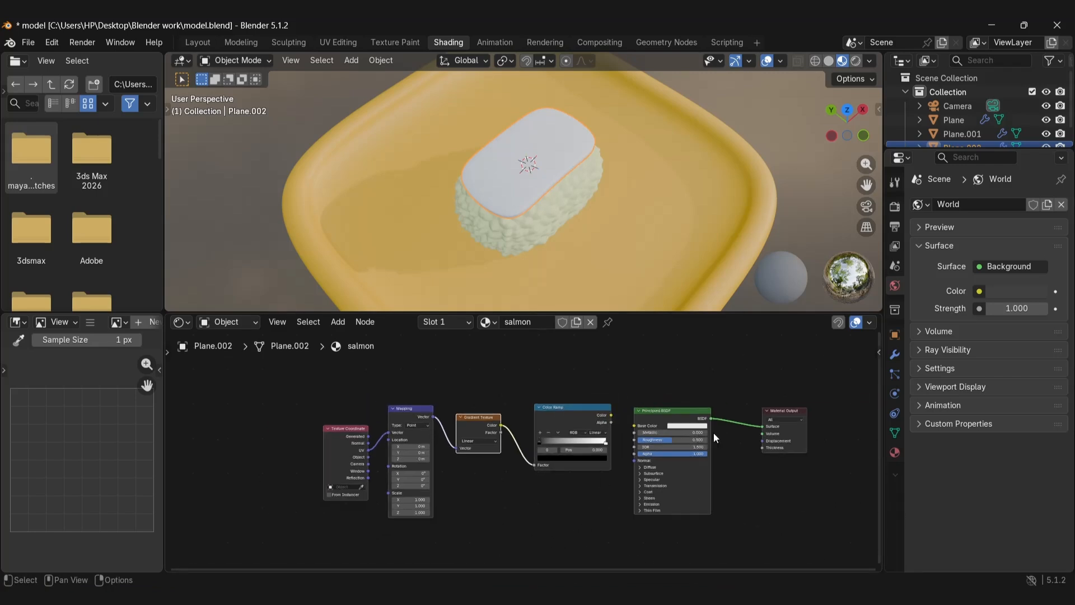
left_click_drag(611, 415, 754, 428)
middle_click_drag(458, 208, 526, 330)
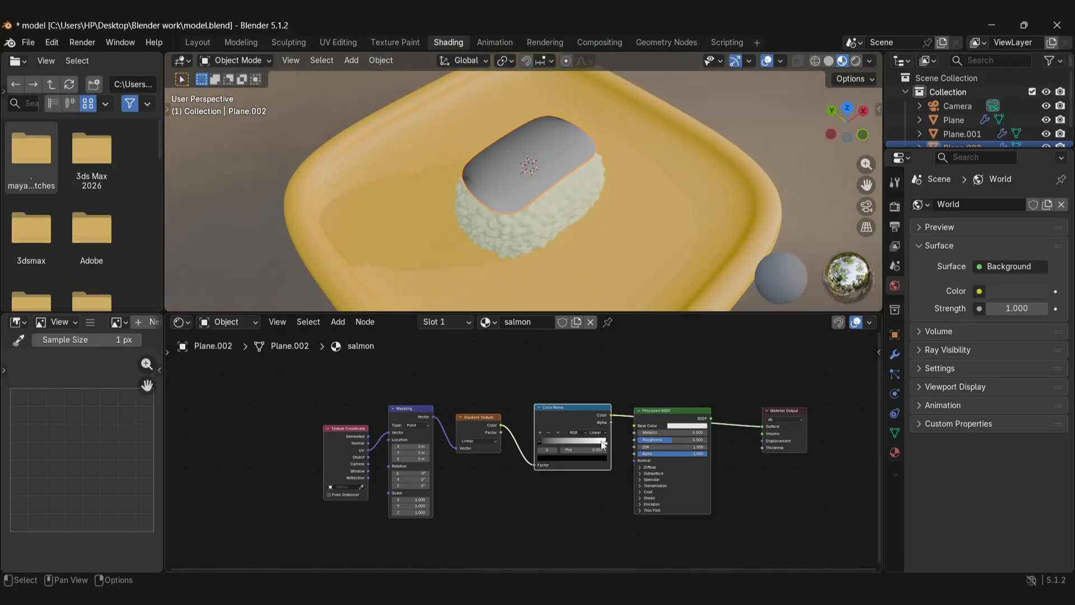
Switch the Color Ramp to Constant interpolation and move its white stop to position 0.098
scroll(593, 439, "up", 4)
left_click(695, 411)
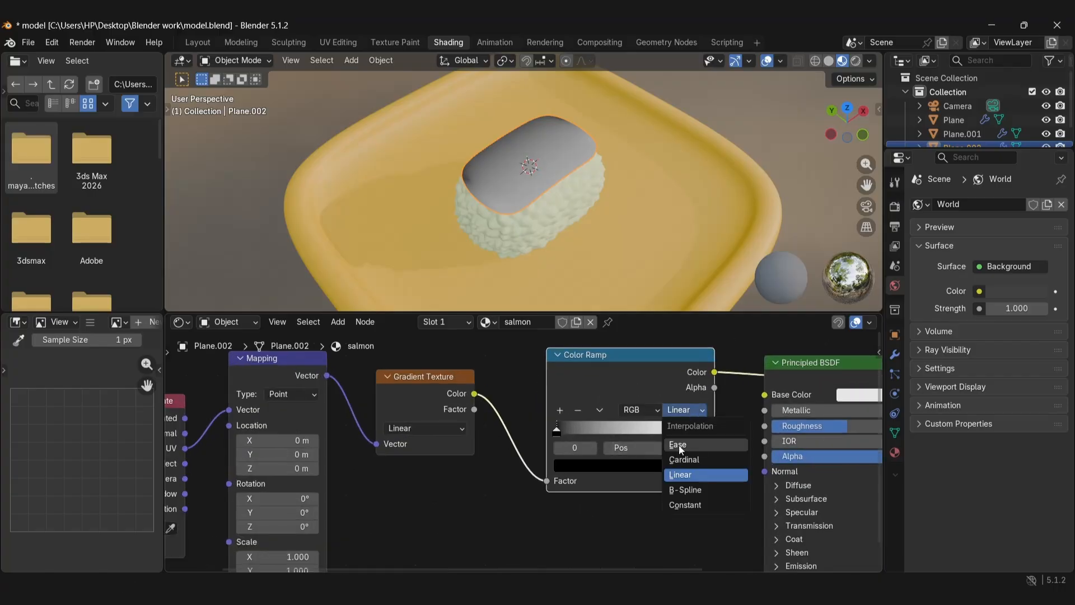
left_click(684, 505)
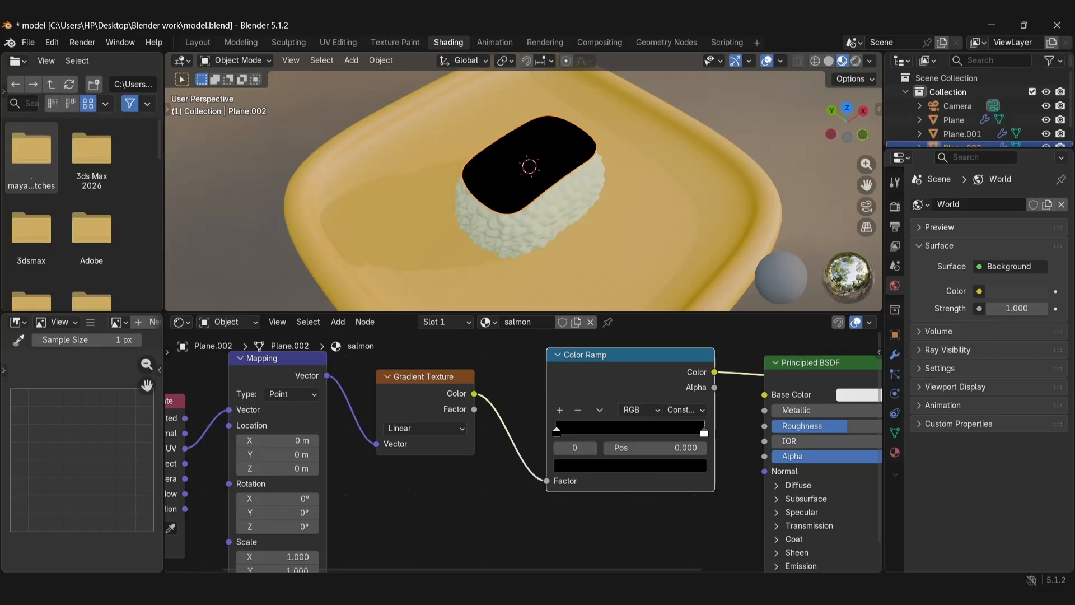
left_click_drag(704, 432, 566, 439)
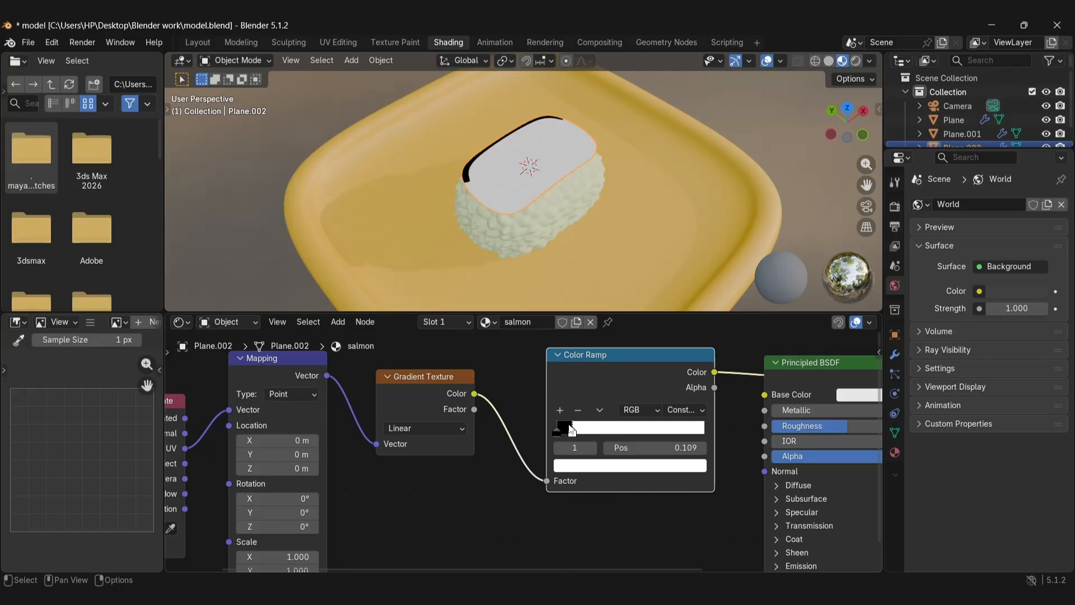
left_click_drag(571, 431, 570, 433)
left_click_drag(567, 430, 567, 430)
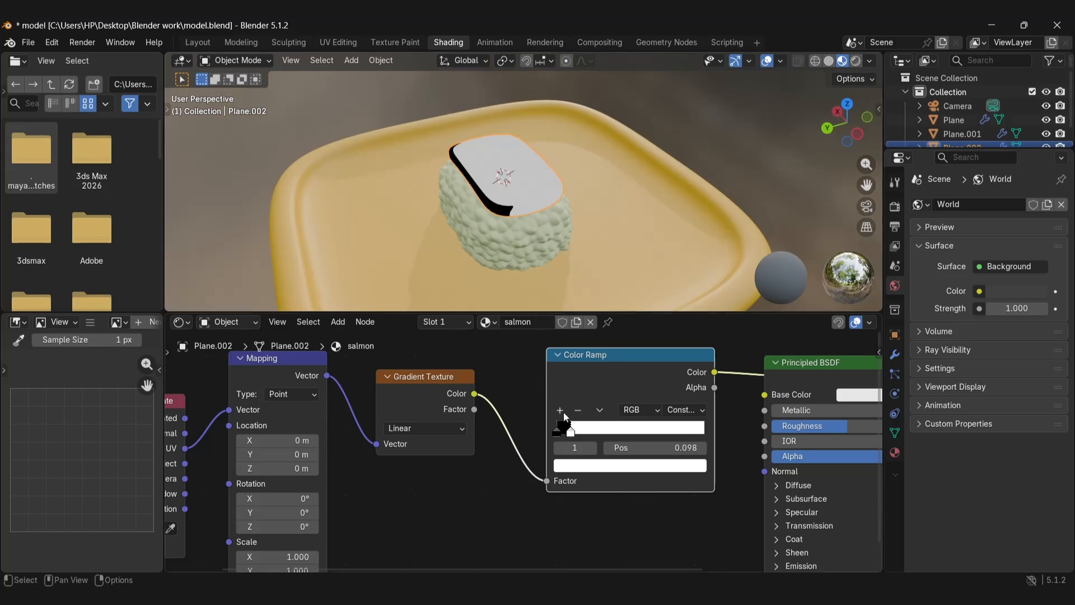
Add and space Color Ramp stops to form two white bands between black ones, with the first white stop at 0.121
left_click(562, 409)
left_click_drag(584, 433, 629, 434)
left_click(577, 430)
left_click(560, 410)
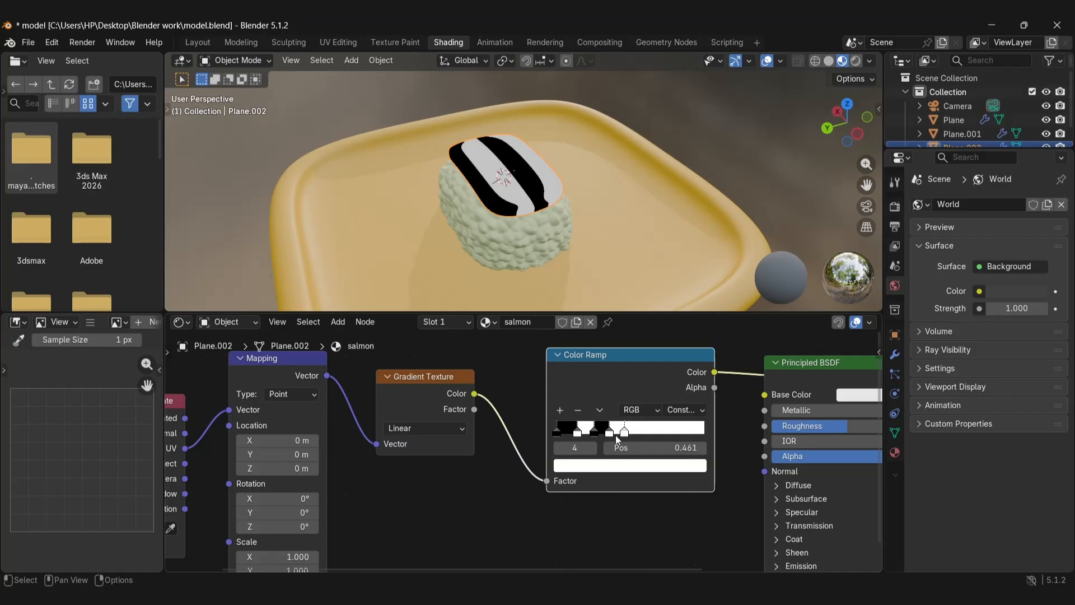
left_click(578, 410)
left_click(590, 434)
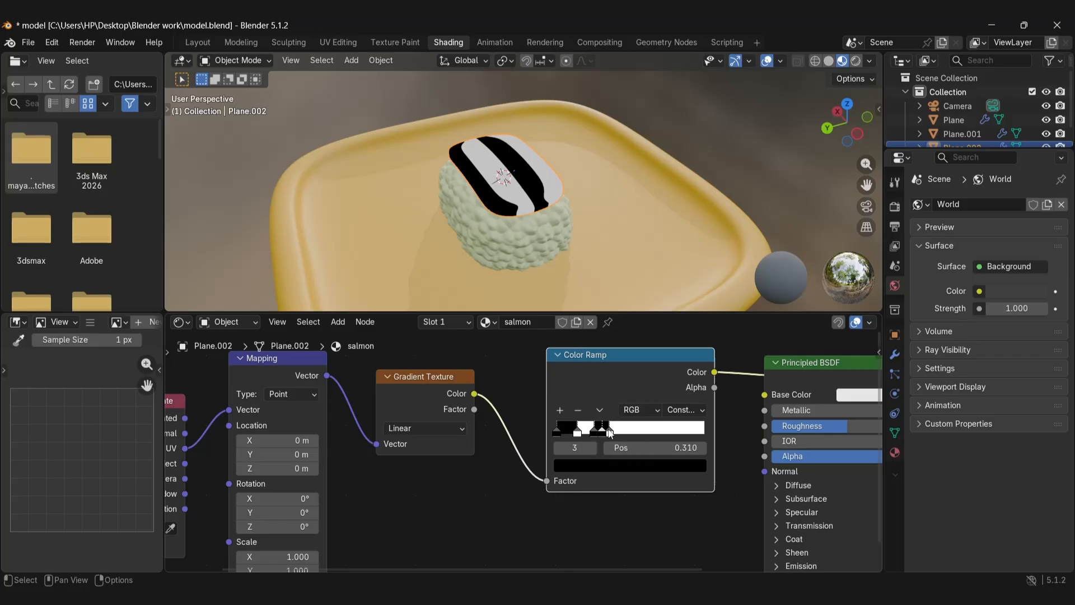
left_click_drag(609, 430, 631, 432)
mouse_move(578, 433)
left_mouse_down()
mouse_move(610, 433)
mouse_move(575, 434)
left_mouse_up()
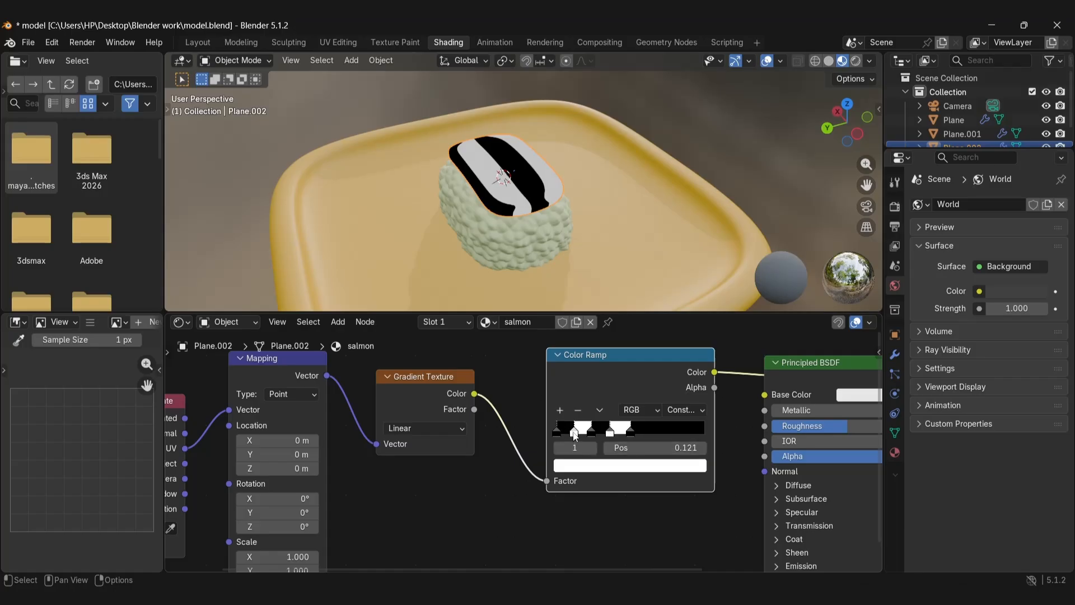
Add further Color Ramp stops for a third white band and move the black stop after the first white one to 0.267
left_click(560, 411)
left_click_drag(579, 431, 694, 432)
left_click(580, 411)
left_click(558, 411)
left_click(560, 411)
left_click_drag(651, 433, 669, 432)
left_click_drag(631, 433, 596, 431)
mouse_move(457, 261)
middle_mouse_down()
mouse_move(420, 176)
mouse_move(478, 256)
middle_mouse_up()
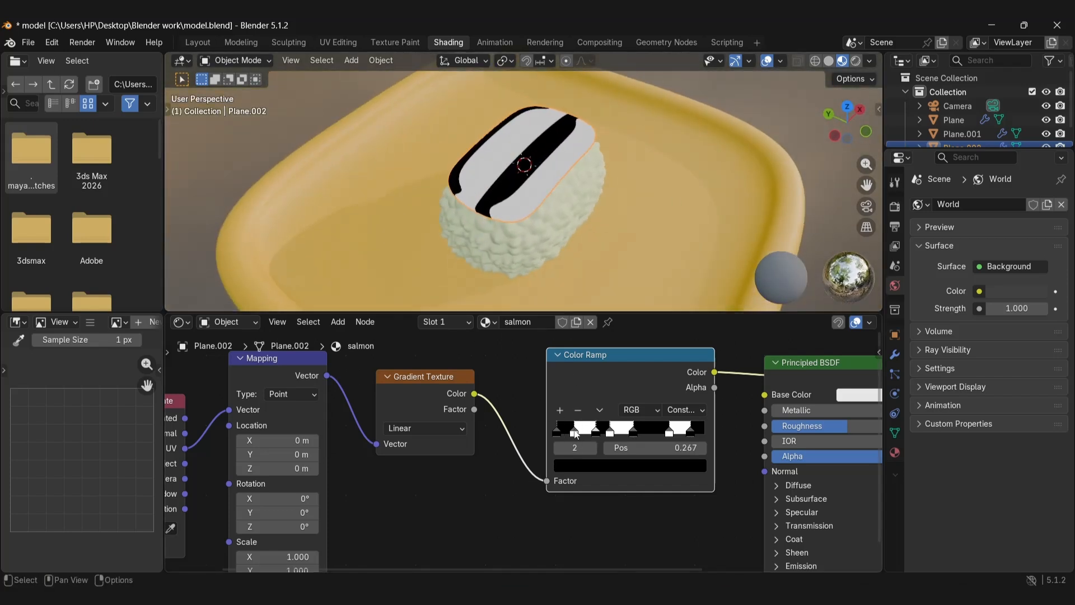
Redistribute the Color Ramp stops and add more to form four white bands, placing the last black stop at 0.922
left_click_drag(574, 432, 623, 434)
left_click_drag(669, 433, 642, 435)
left_click_drag(688, 438, 669, 435)
mouse_move(672, 432)
left_mouse_down()
mouse_move(639, 431)
mouse_move(662, 433)
left_mouse_up()
left_click(541, 408)
left_click(541, 408)
left_click_drag(663, 431, 688, 432)
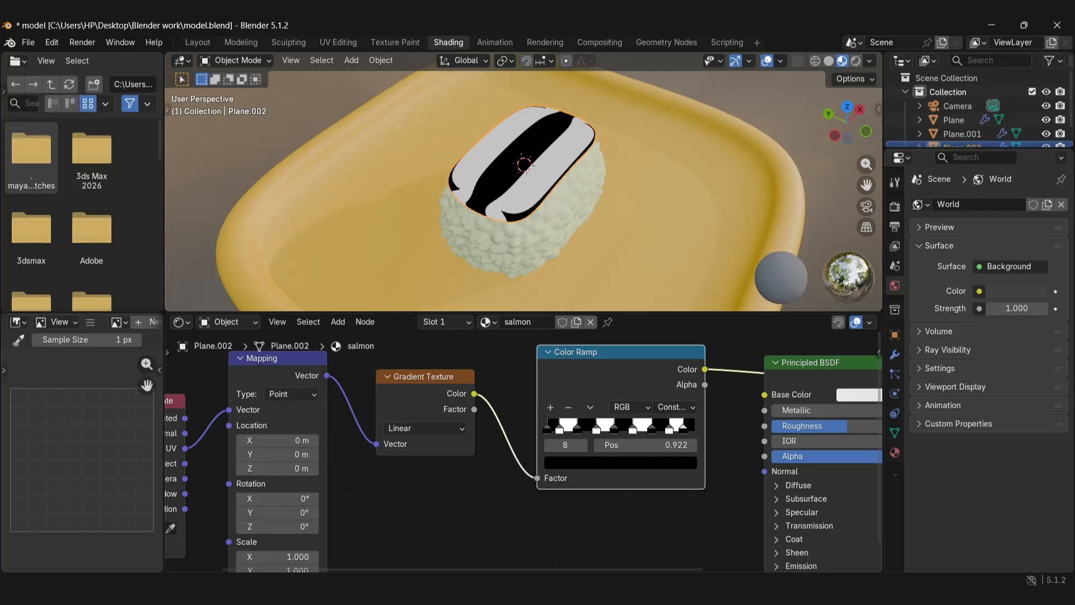
Angle the stripes with the Mapping node, keeping the X rotation at 0° and setting the Z rotation to -49.3°
scroll(512, 448, "down", 1)
middle_click_drag(358, 464, 365, 412)
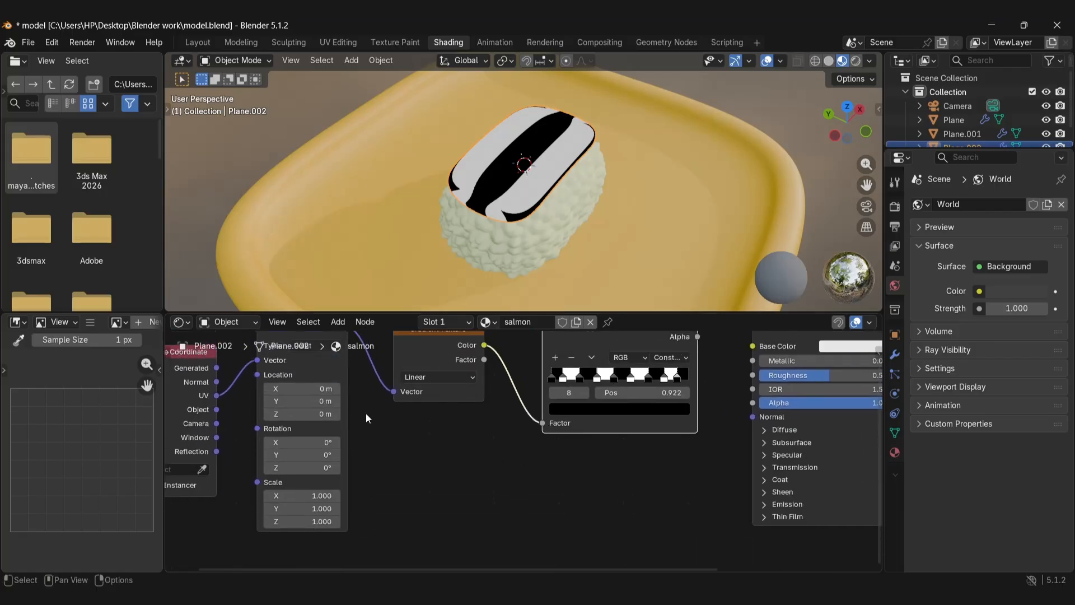
left_click_drag(302, 443, 309, 468)
double_click(307, 443)
type("0")
key("Return")
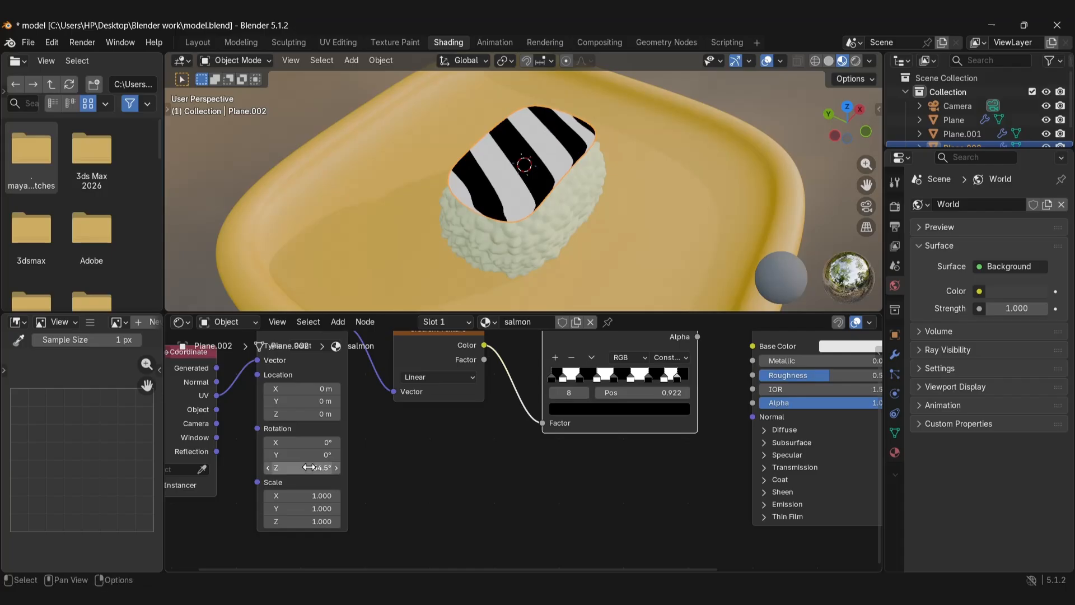
left_click(314, 467)
key("BackSpace")
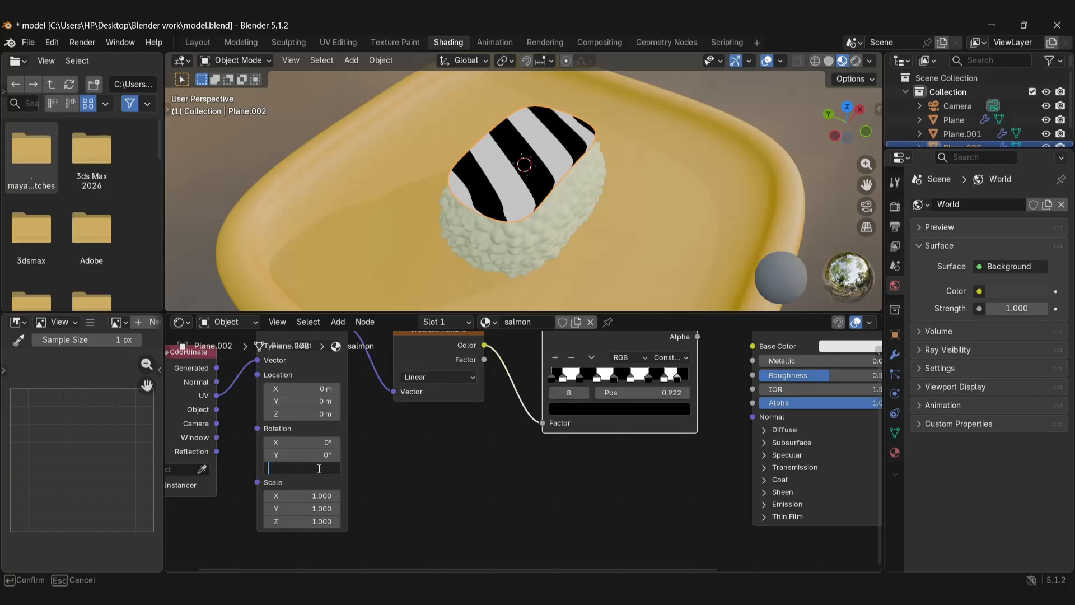
type("-17")
key("Return")
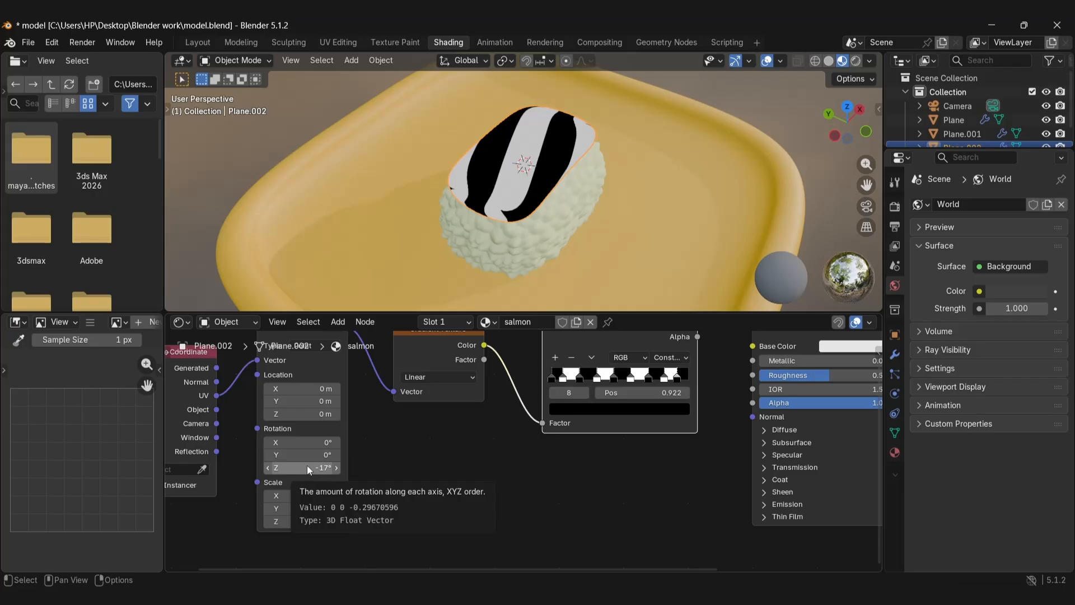
left_click_drag(310, 469, 224, 470)
Narrow the first white band by moving Color Ramp stop 2 to position 0.195
middle_click_drag(526, 213, 621, 239)
mouse_move(564, 383)
left_mouse_down()
mouse_move(587, 381)
mouse_move(577, 379)
left_mouse_up()
left_click(569, 377)
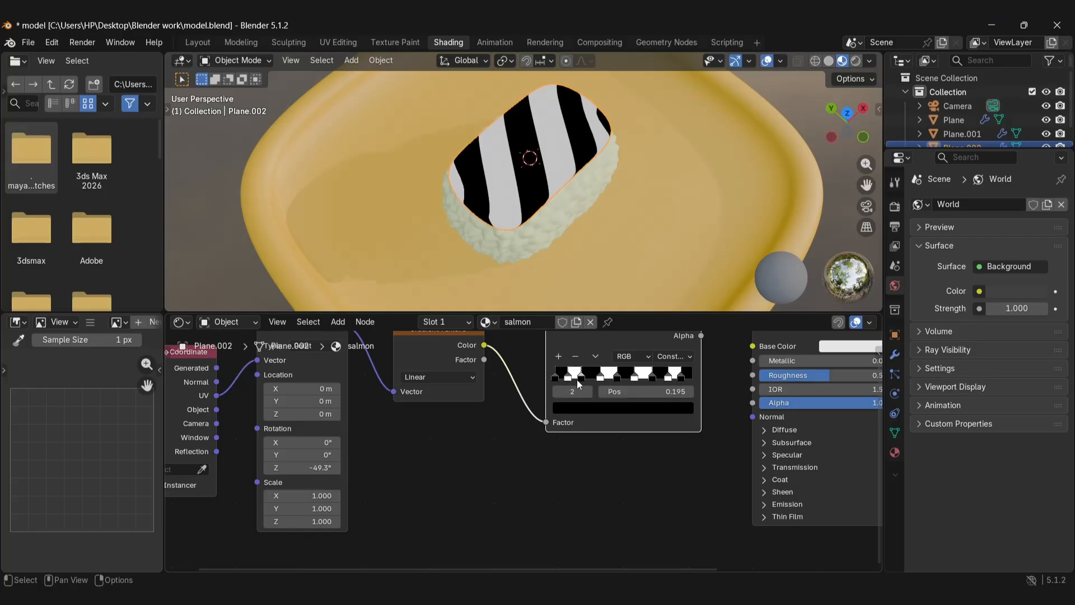
middle_click_drag(590, 217, 688, 179)
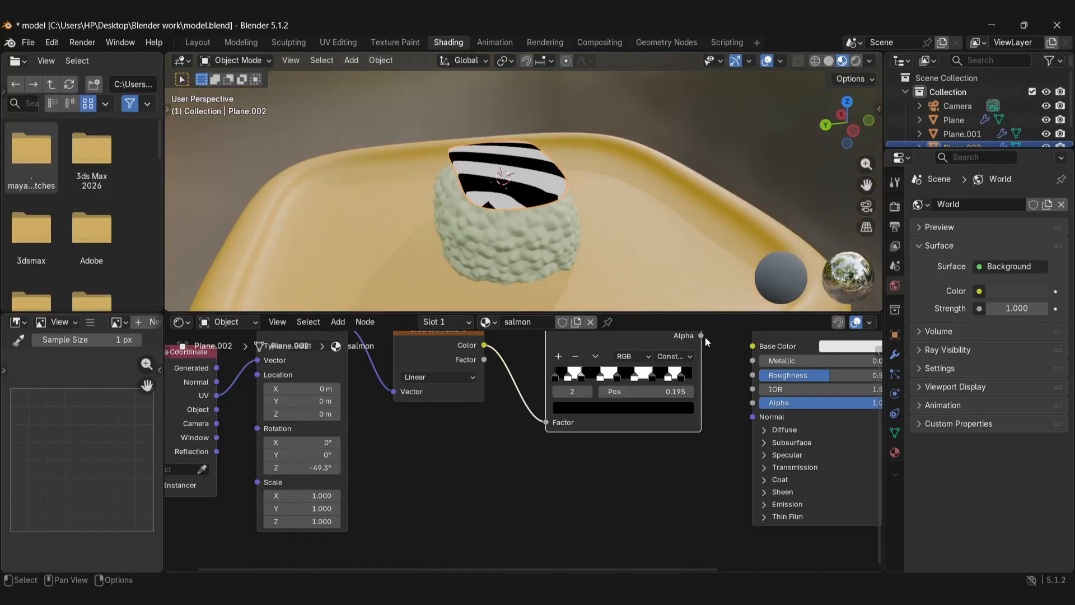
Add a Mix Color node beside the Color Ramp and connect the ramp's Color output to its Factor input
left_click(500, 464)
scroll(606, 465, "down", 3)
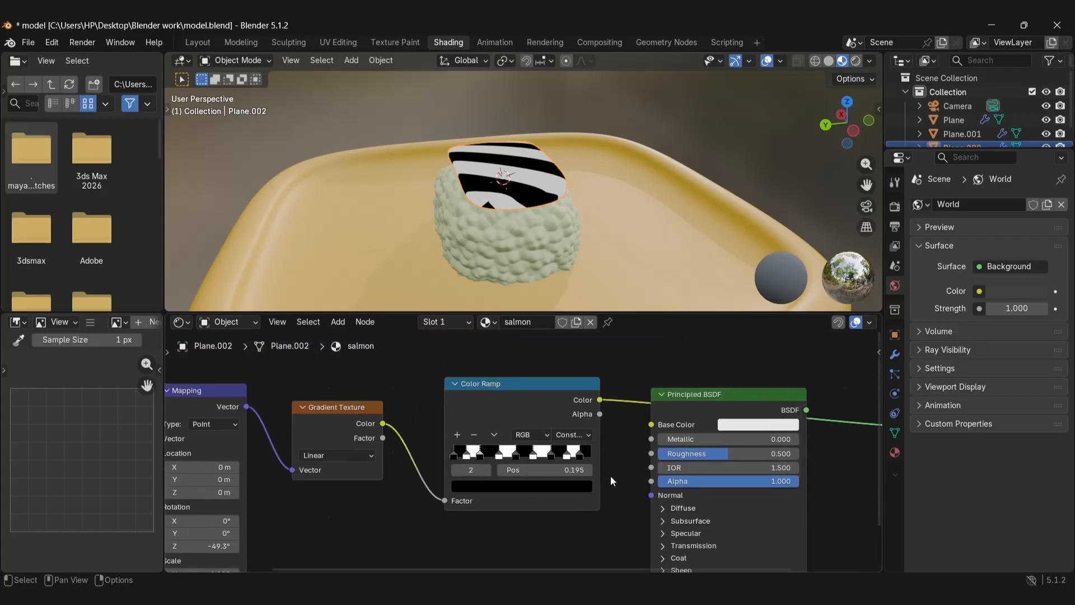
left_click_drag(681, 406, 733, 409)
key("shift+a")
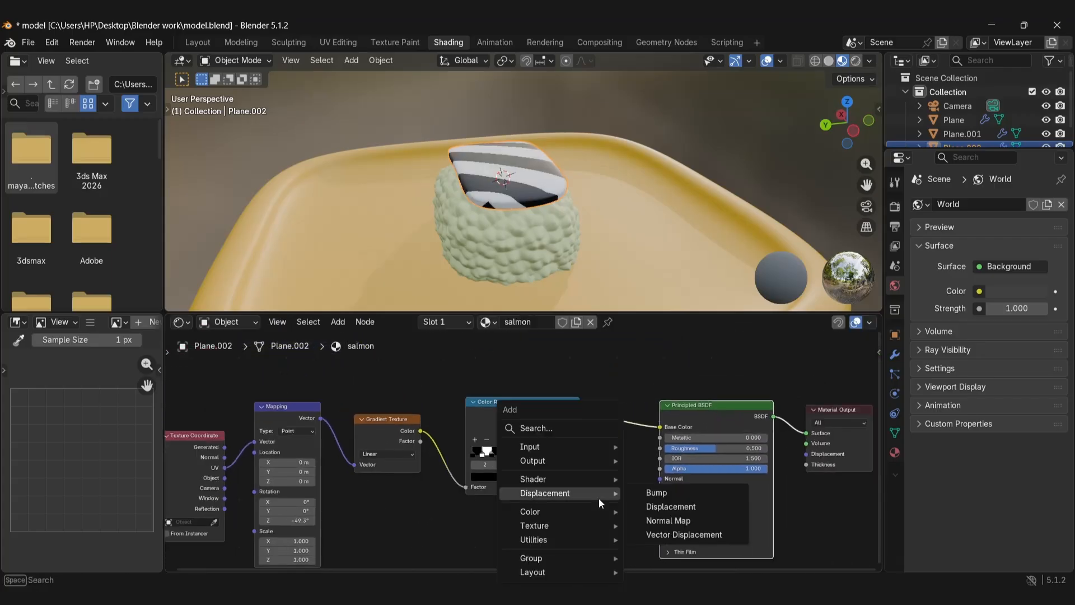
mouse_move(584, 513)
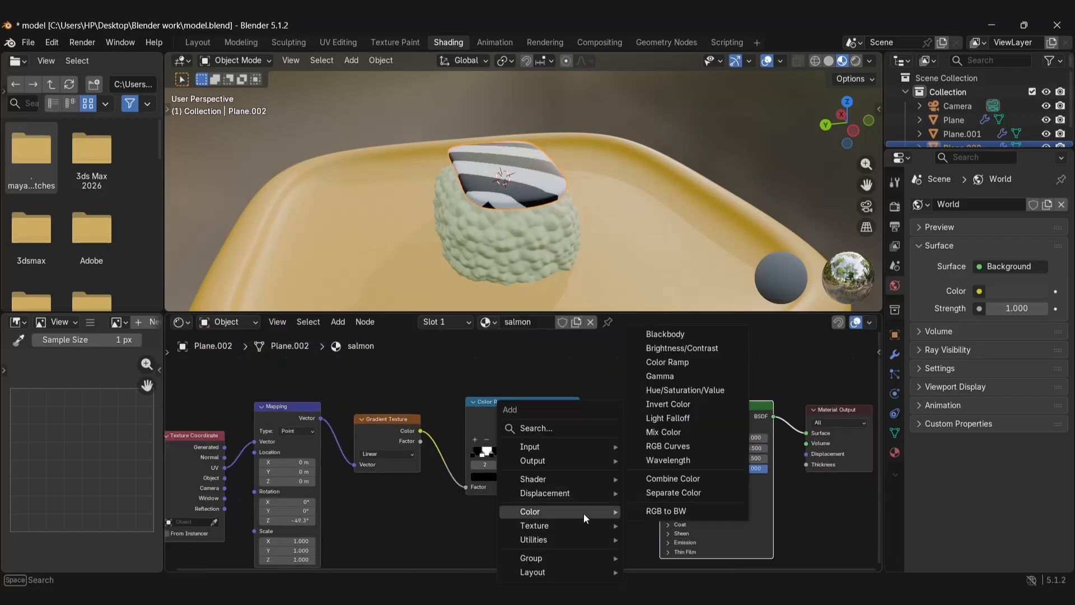
left_click(662, 433)
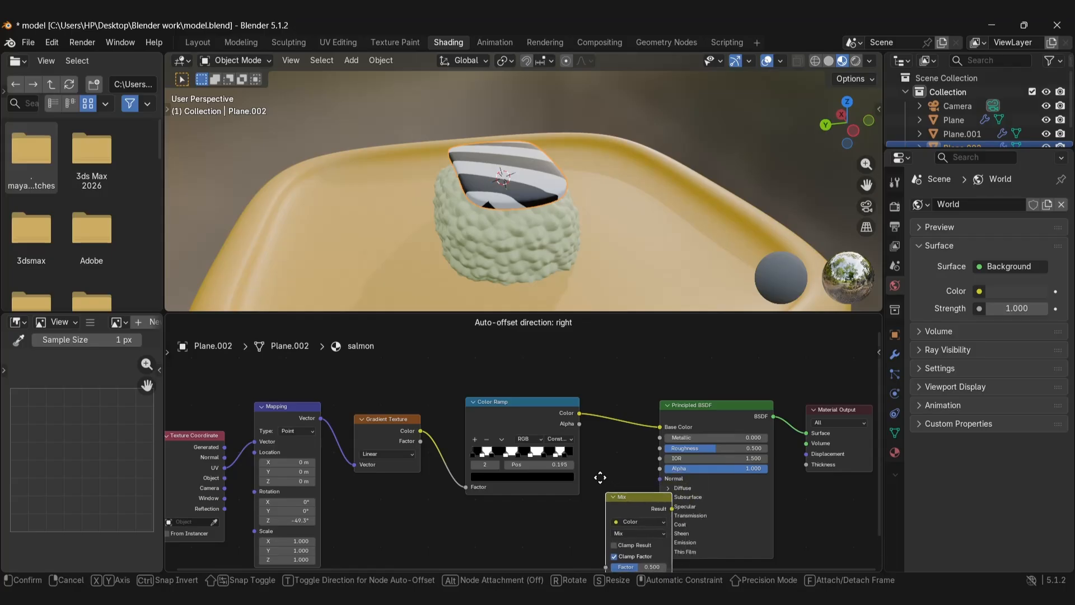
left_click(596, 442)
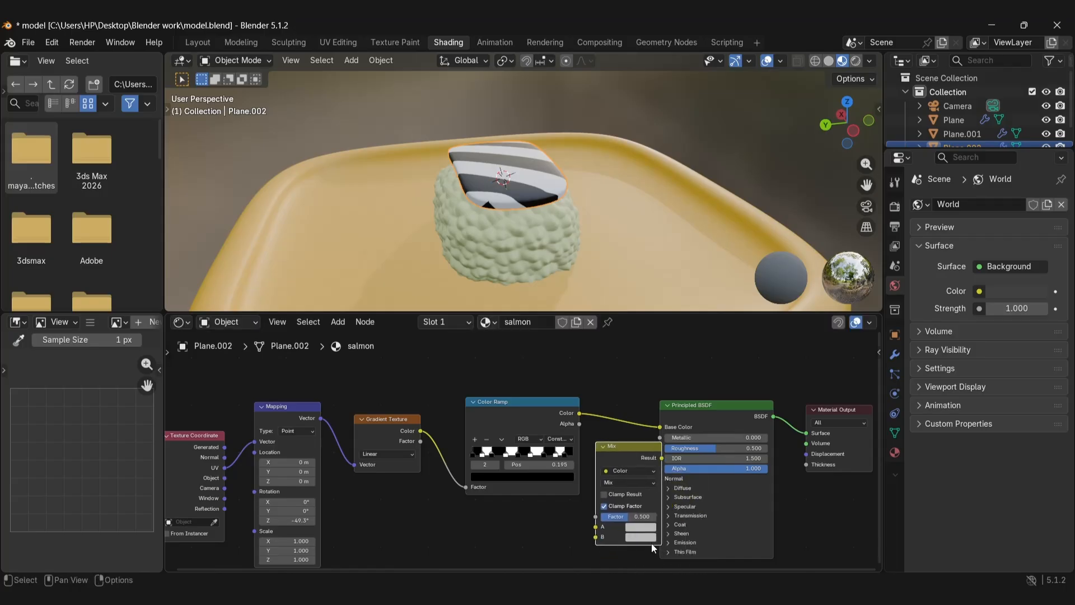
left_click_drag(579, 413, 587, 519)
key("Home")
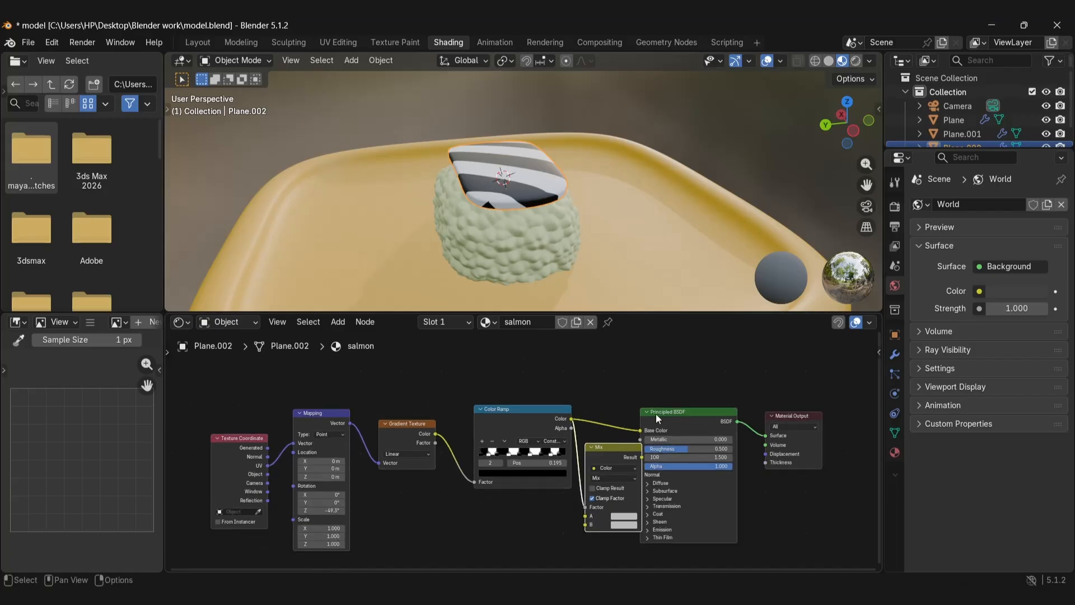
Shift the Principled BSDF and Material Output nodes away from the Color Ramp and reposition the Mix node in the gap
left_click_drag(665, 404, 735, 400)
left_click_drag(714, 410, 823, 416)
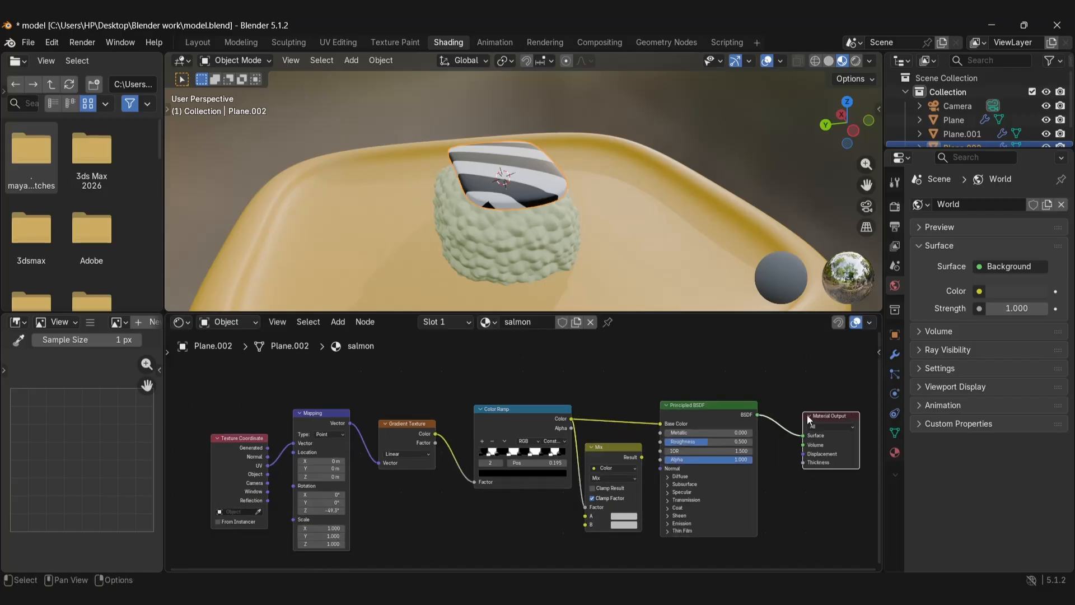
left_click_drag(611, 447, 623, 388)
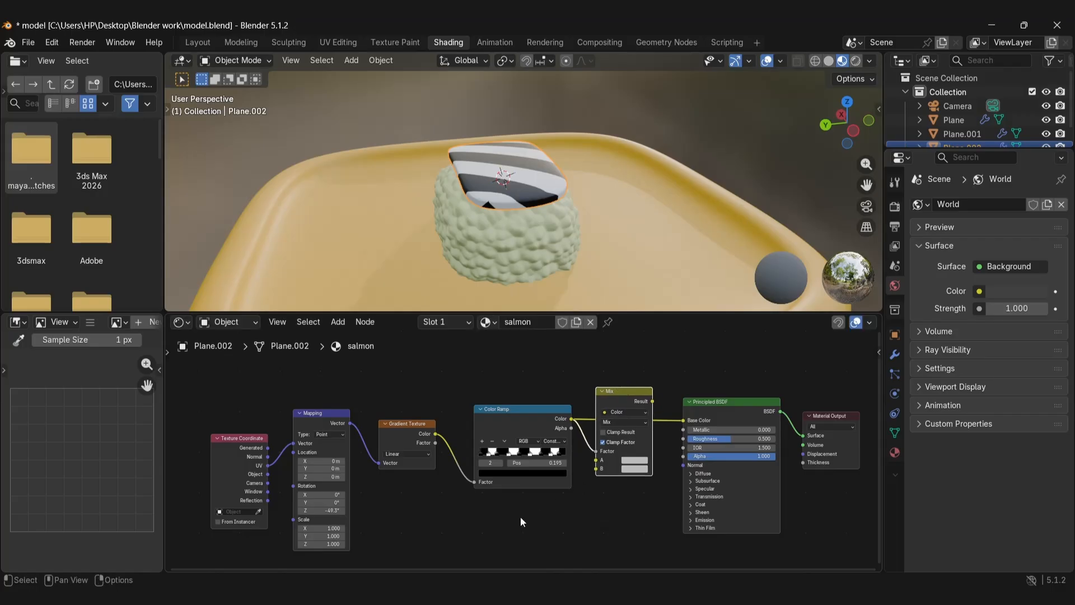
left_click_drag(627, 397, 629, 459)
Set color A of the Mix node to orange #BC6935
scroll(644, 470, "up", 1)
scroll(644, 470, "up", 2)
middle_click_drag(656, 508, 677, 406)
middle_click_drag(623, 354, 610, 419)
left_click(673, 509)
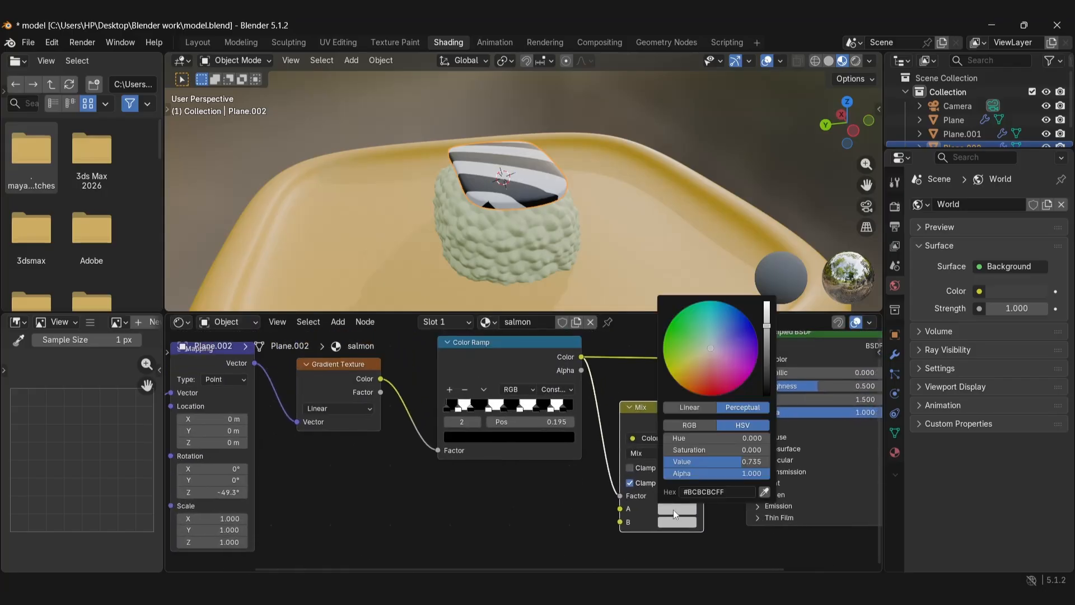
left_click_drag(709, 355, 697, 377)
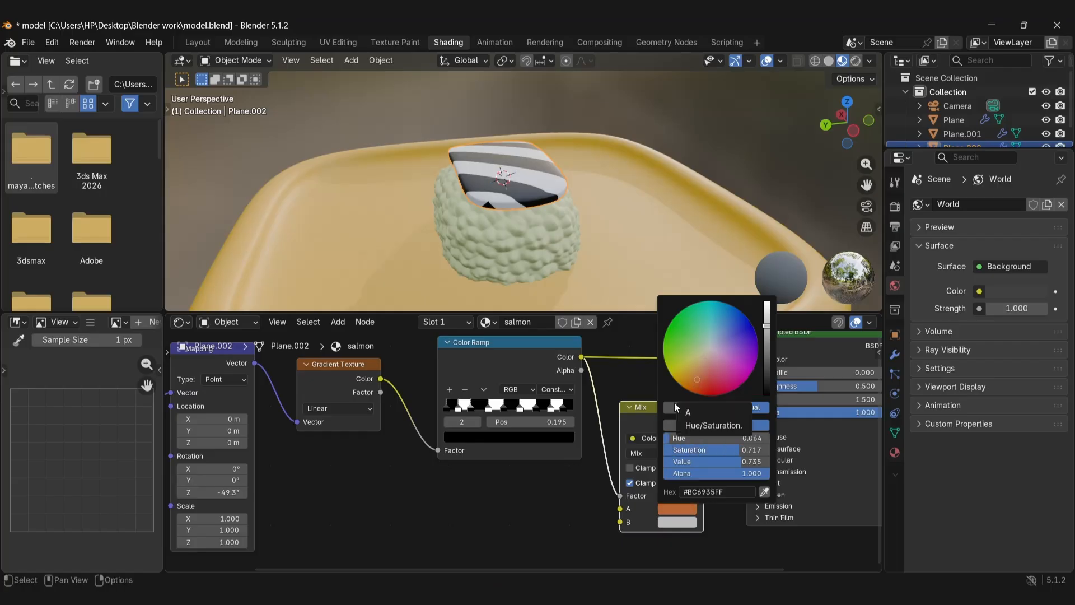
Connect the Mix node's Result directly to the Material Output's Surface to preview the colored stripes on the salmon
scroll(719, 439, "down", 1)
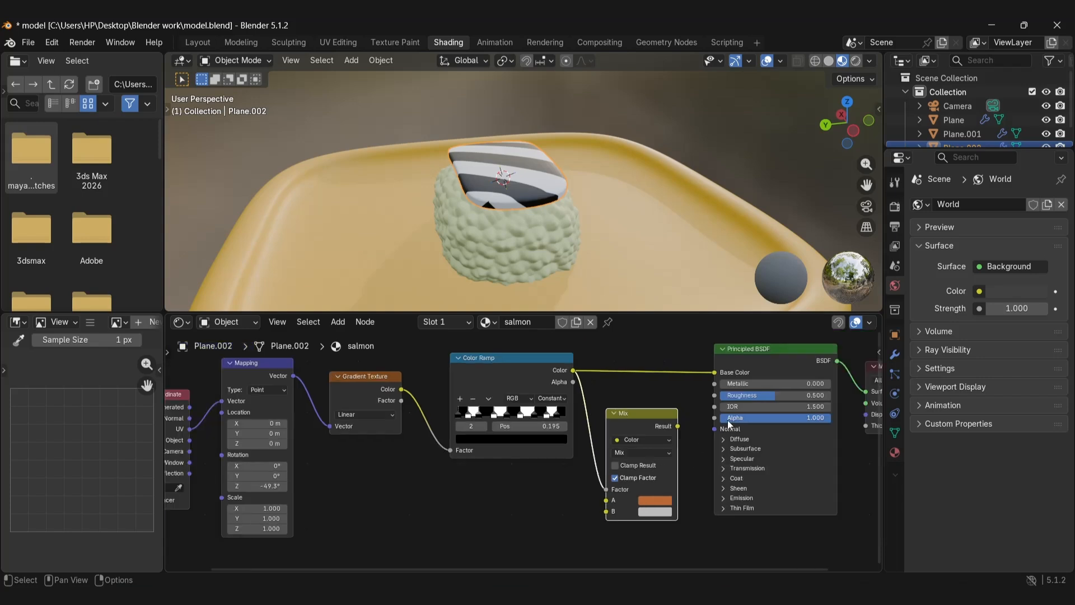
middle_click_drag(728, 420, 665, 455)
left_click_drag(610, 464, 798, 428)
scroll(583, 196, "down", 3)
middle_click_drag(584, 197, 475, 234)
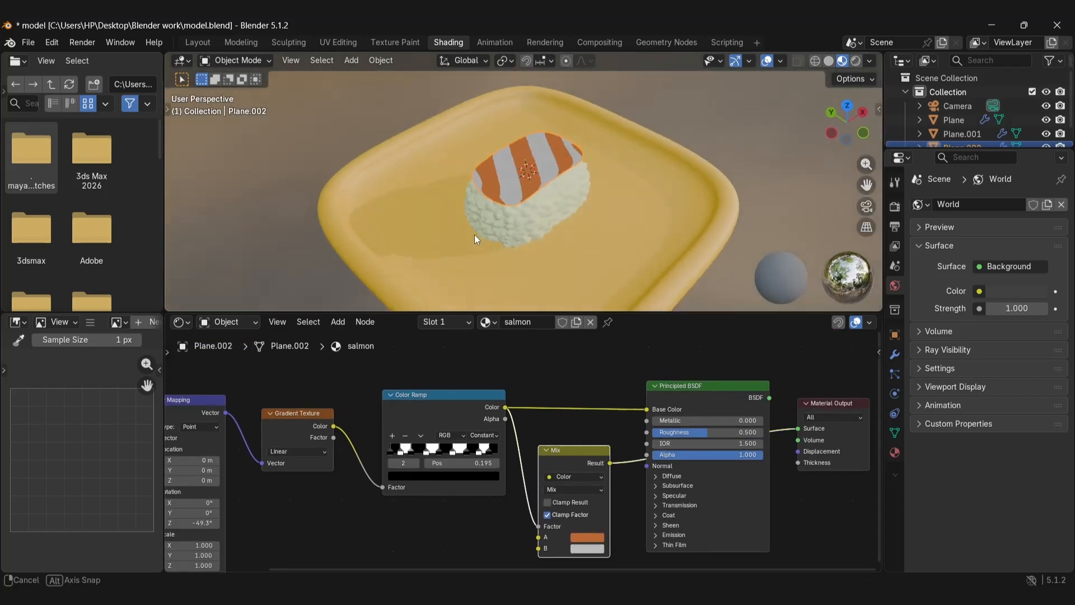
Recolor the salmon stripes in the Mix node, with a light salmon red for A and a darker brownish red for B
left_click(577, 537)
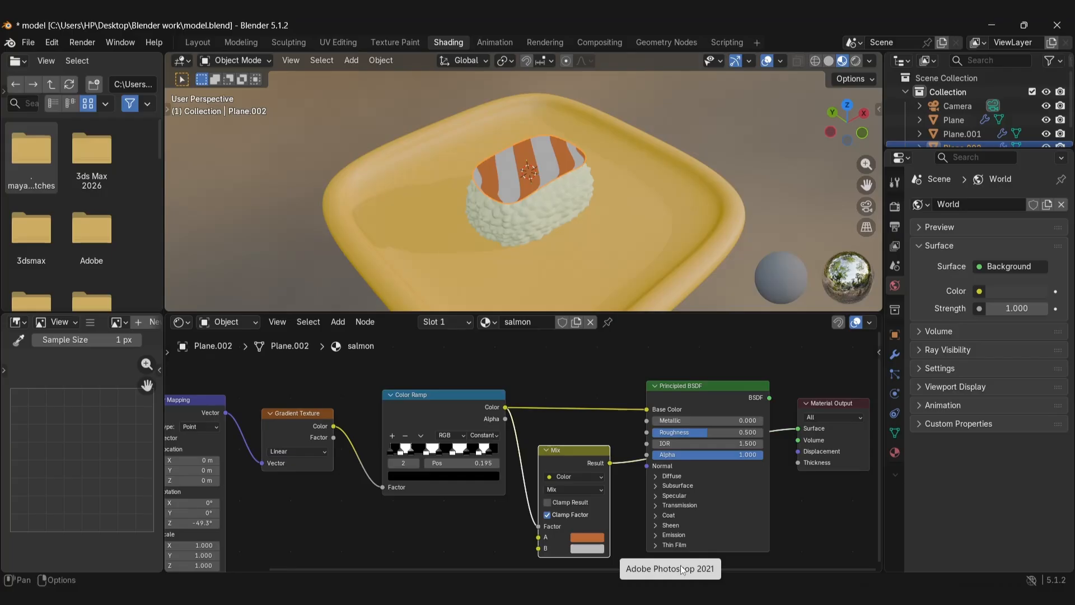
left_click(588, 539)
left_click_drag(605, 428, 608, 417)
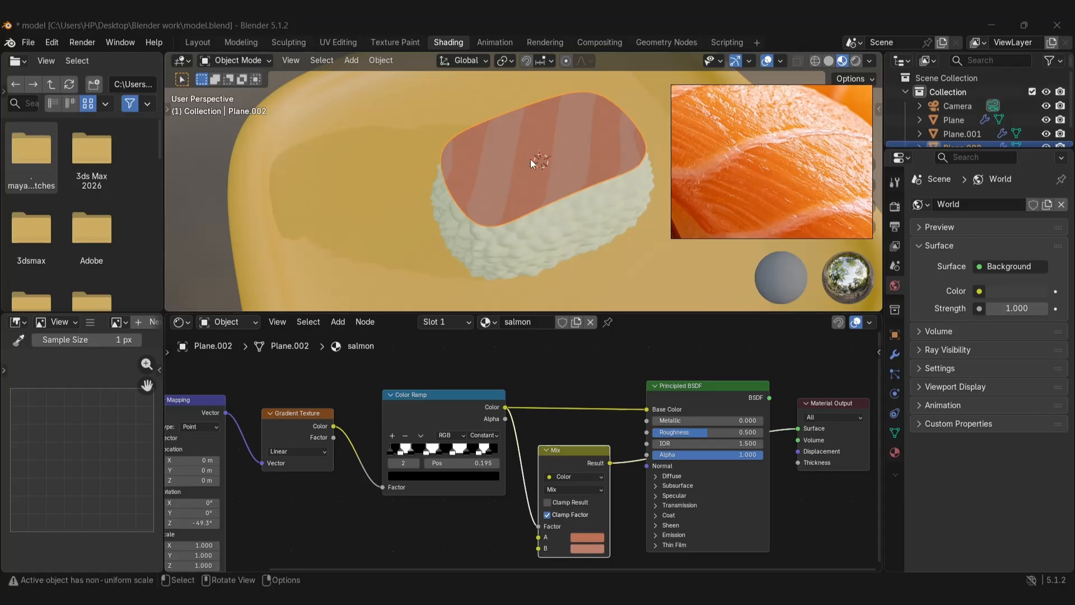
left_click(583, 549)
left_click_drag(609, 429, 600, 434)
left_click(587, 538)
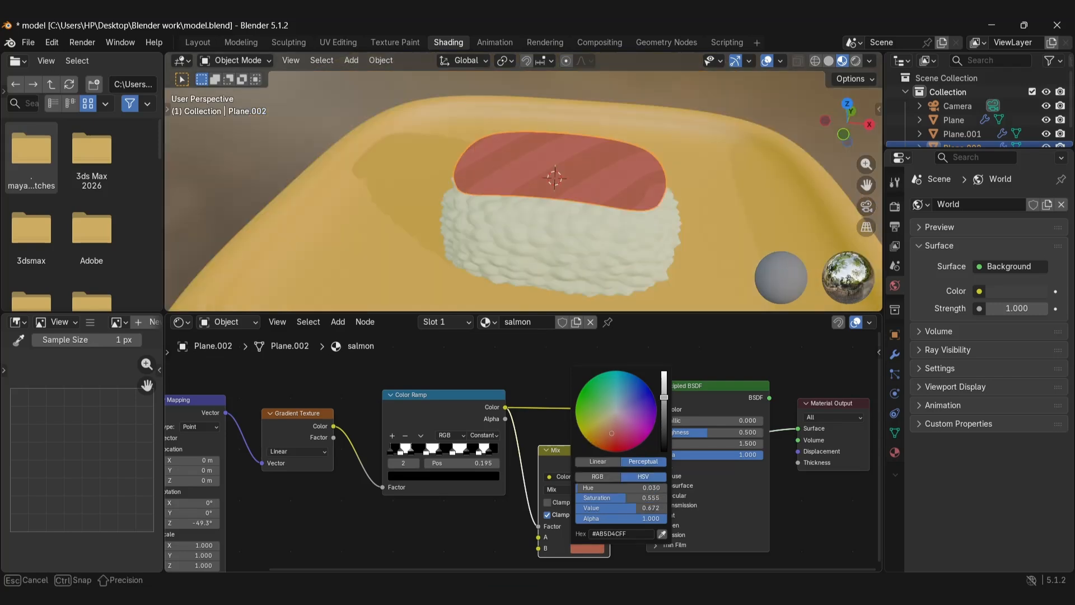
left_click_drag(664, 392, 664, 407)
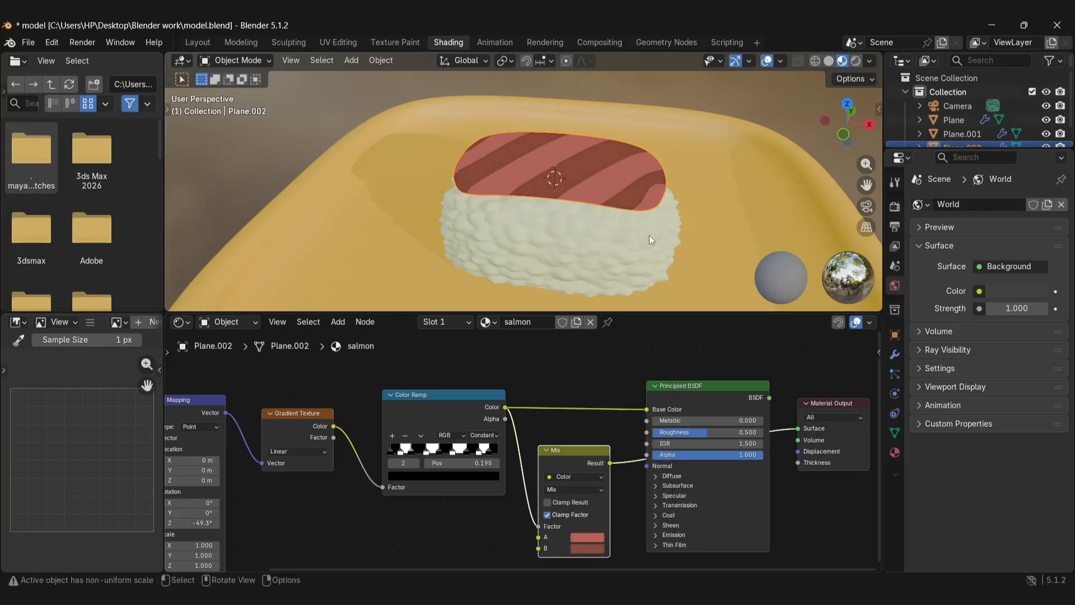
middle_click_drag(650, 240, 487, 241)
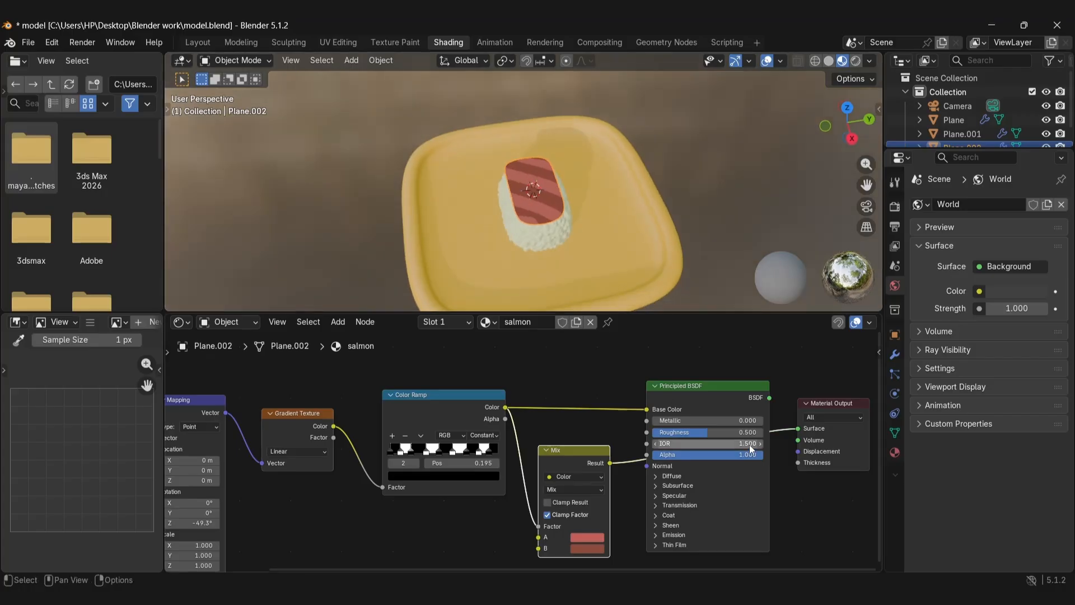
left_click_drag(769, 398, 797, 429)
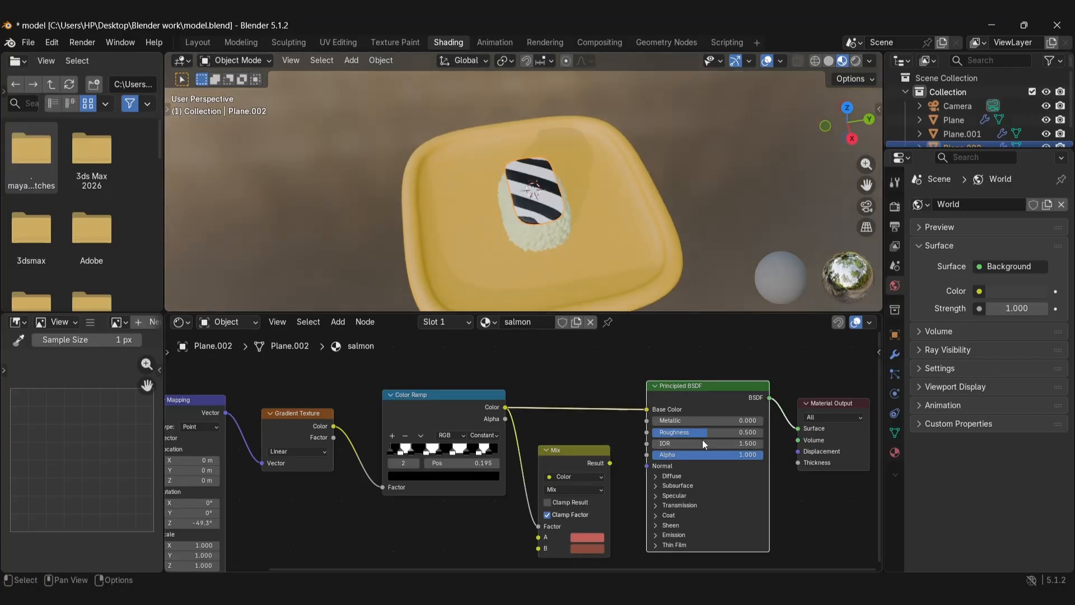
key("ctrl+z")
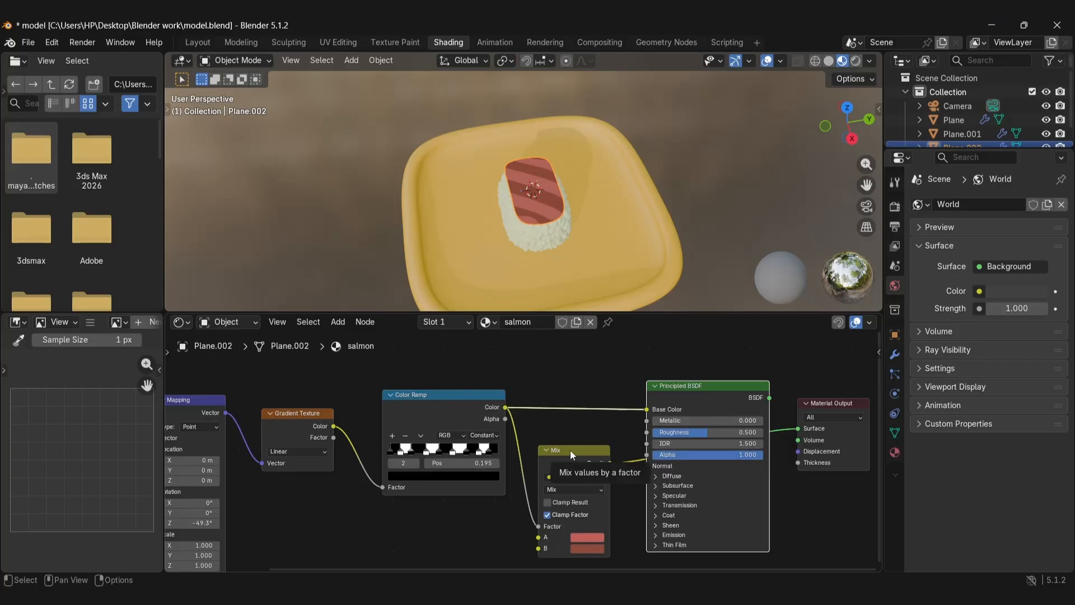
Insert the Mix node between the Color Ramp and the Principled BSDF's Base Color, and connect the BSDF output to the Material Output's Surface
left_click_drag(570, 450, 557, 424)
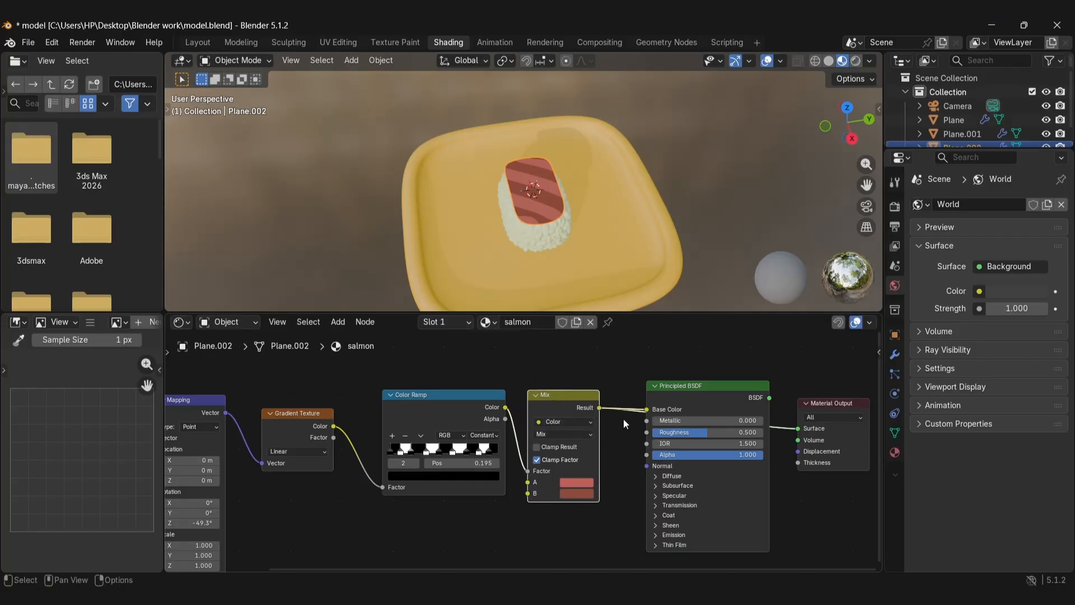
left_click_drag(770, 399, 797, 428)
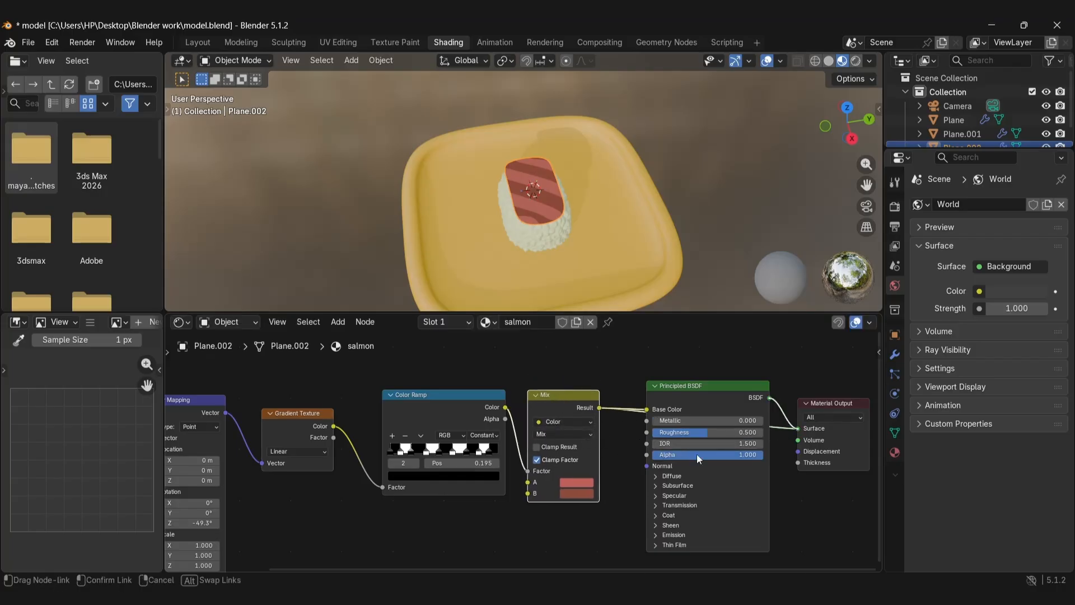
scroll(512, 238, "up", 3)
middle_click_drag(525, 207, 486, 308)
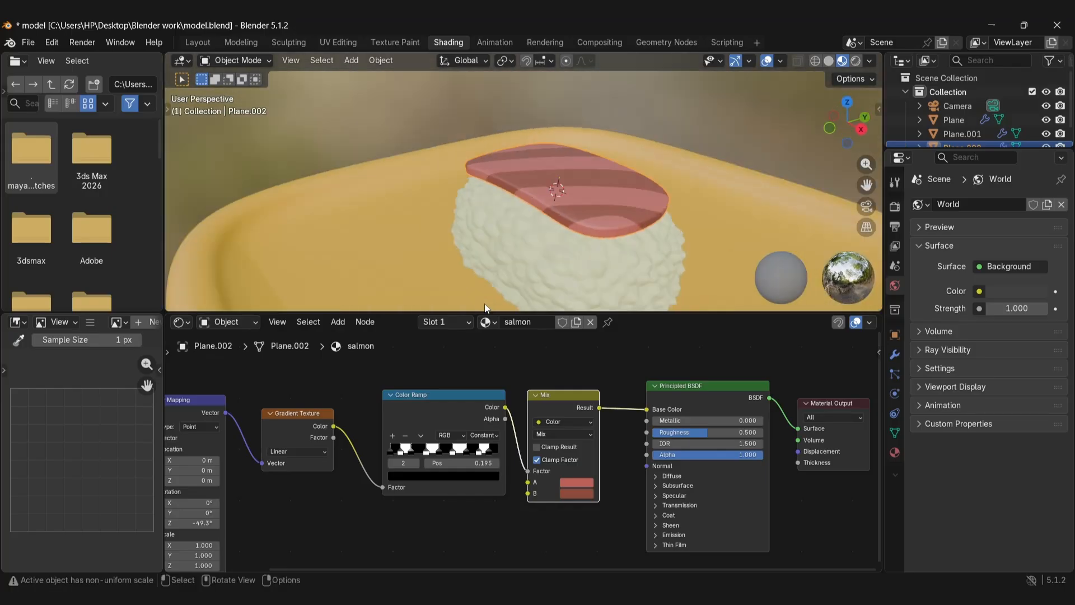
scroll(601, 205, "down", 3)
middle_click_drag(601, 205, 692, 226)
Add a Bump node in the empty space before the Texture Coordinate node
middle_click_drag(375, 489, 764, 463)
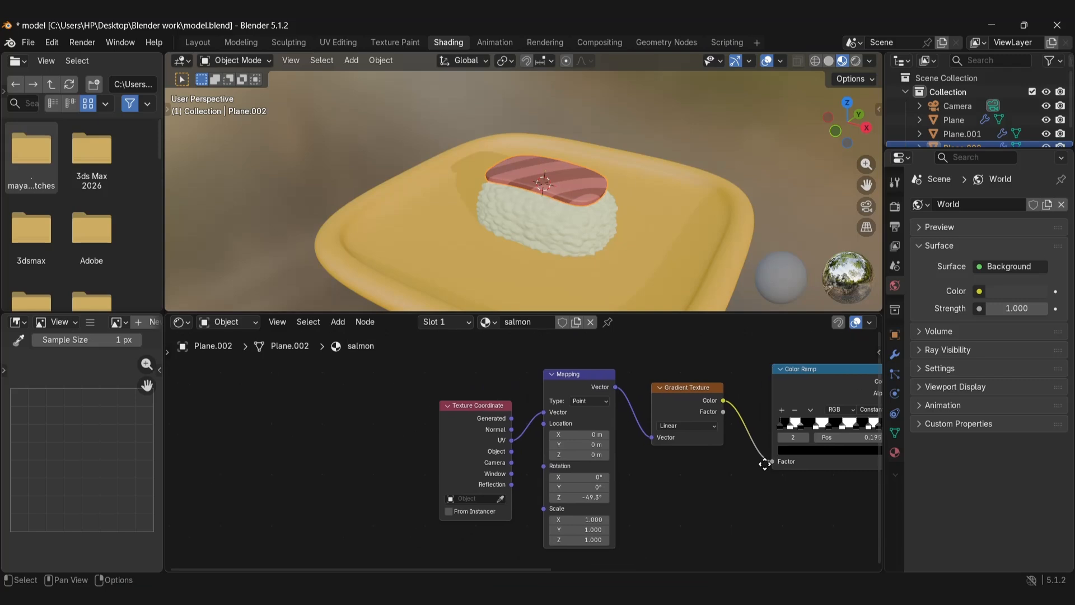
right_click(313, 438)
key("shift+a")
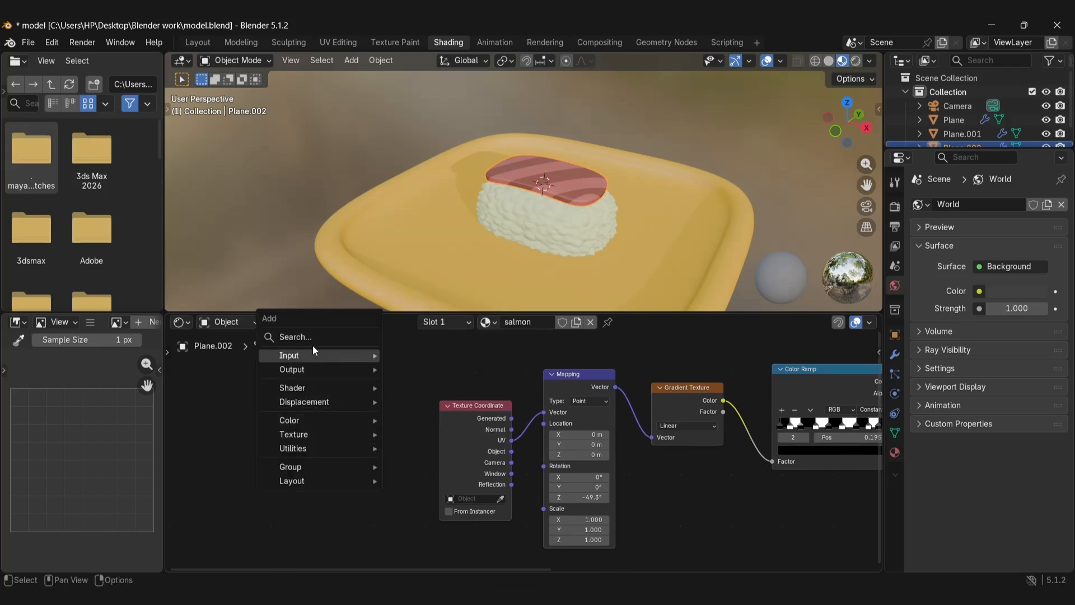
left_click(302, 338)
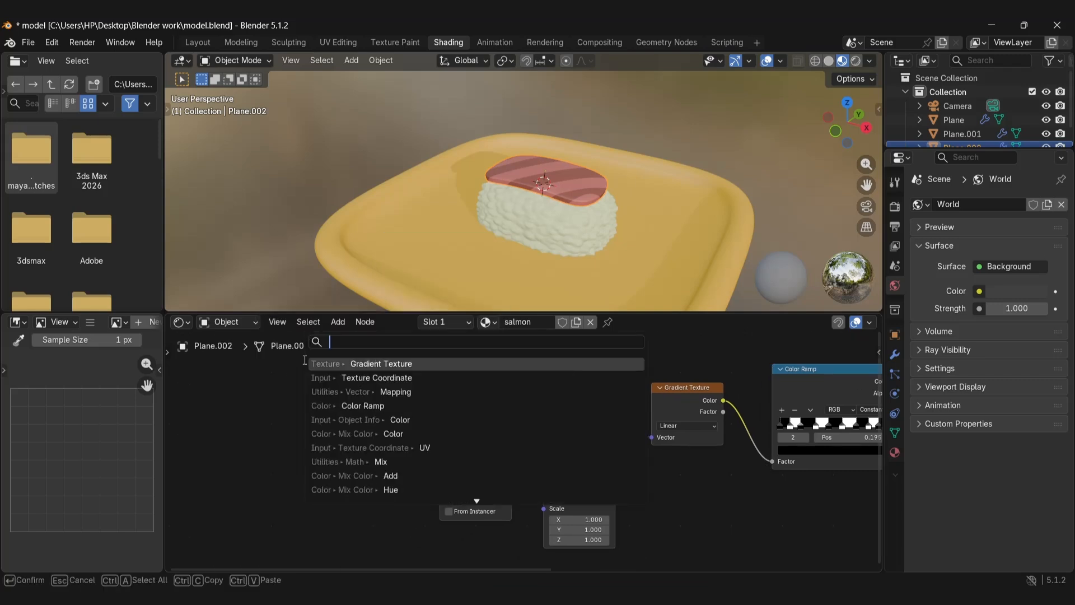
type("bump")
key("Return")
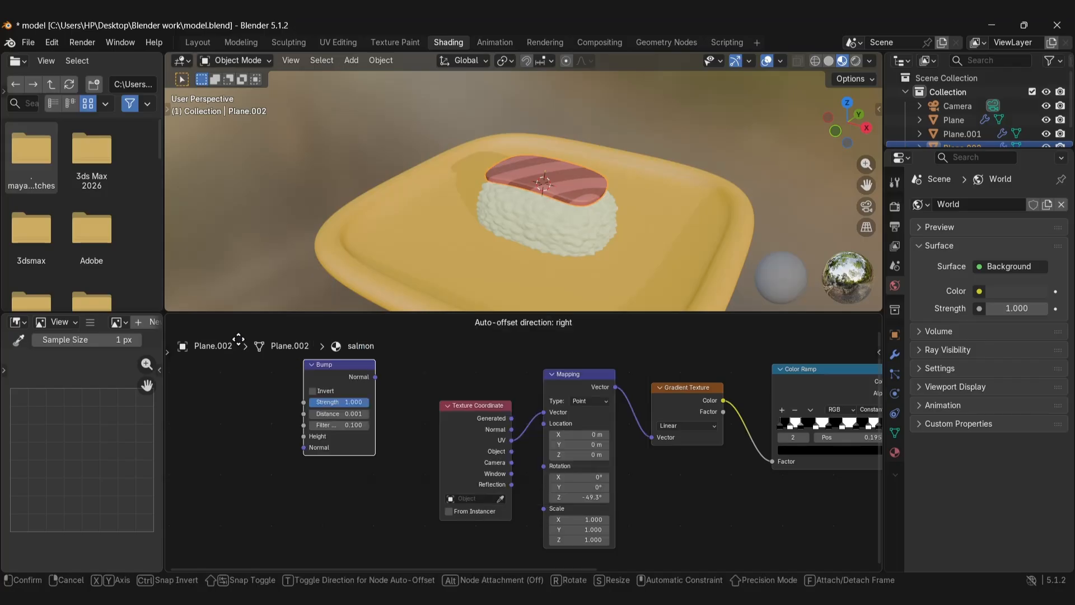
left_click(293, 418)
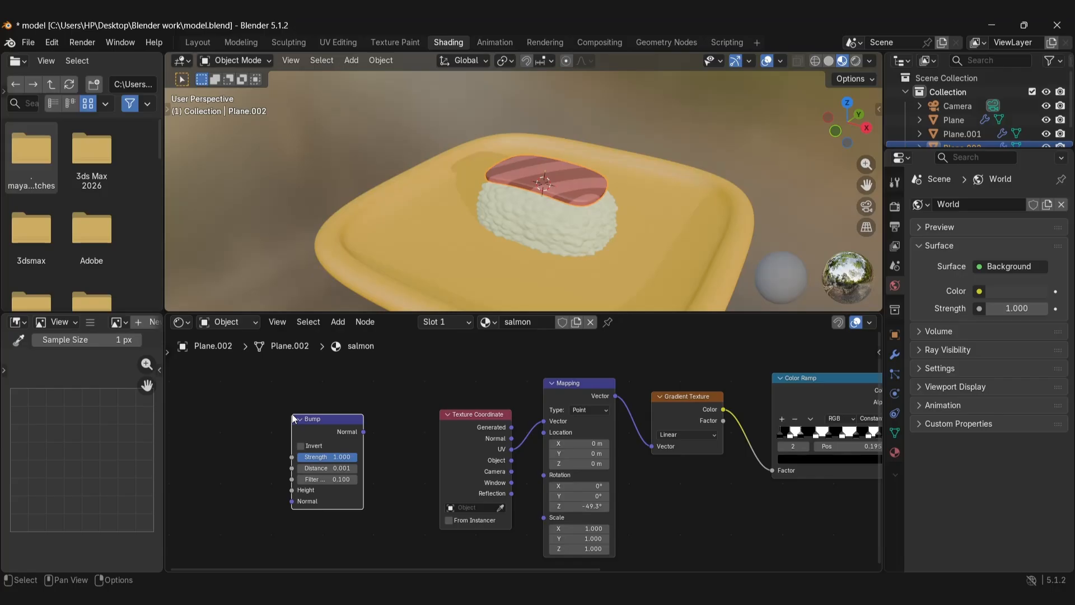
Add a Noise Texture node just before the Bump node
key("shift+a")
type("n")
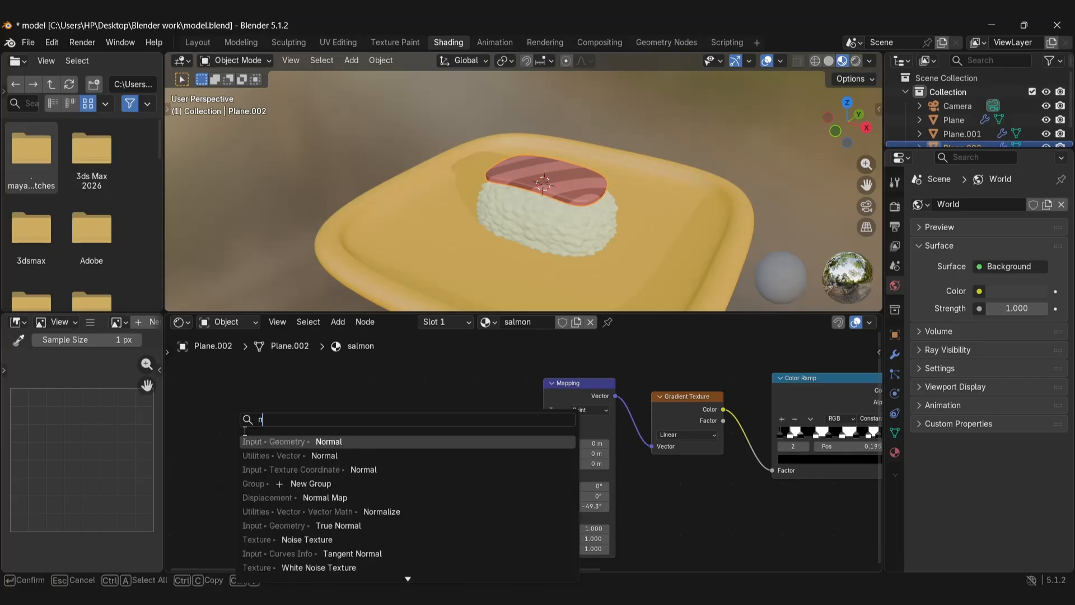
type("oise te")
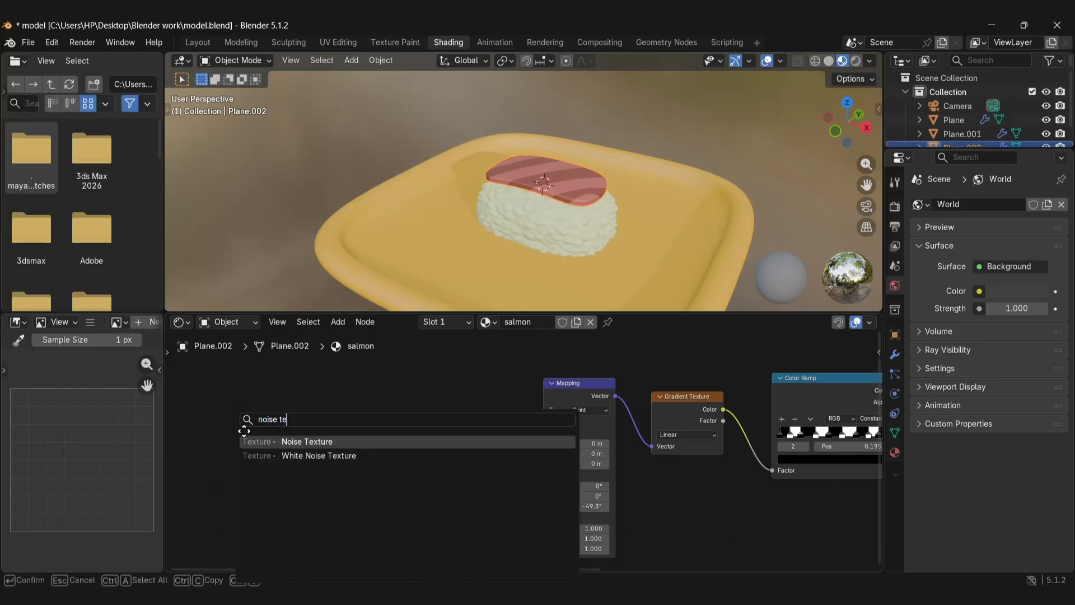
key("Return")
left_click(201, 428)
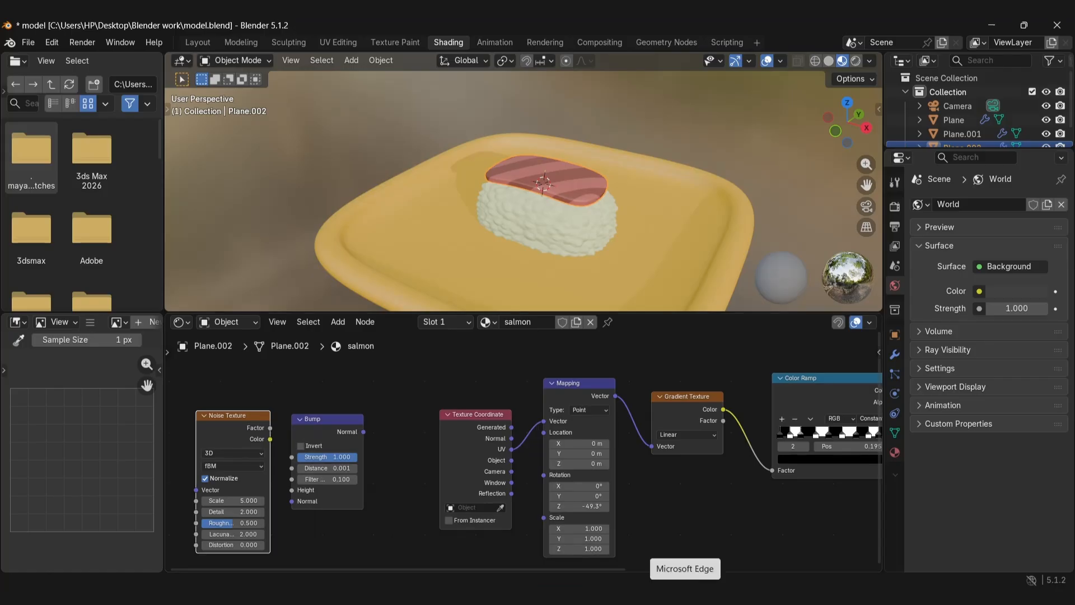
Set the Noise Texture type to Hybrid Multifractal and move it together with the Bump node below the Color Ramp and Mix nodes
scroll(641, 522, "down", 2)
middle_click_drag(591, 496, 597, 510)
left_click_drag(225, 377, 342, 541)
middle_click_drag(264, 411, 302, 385)
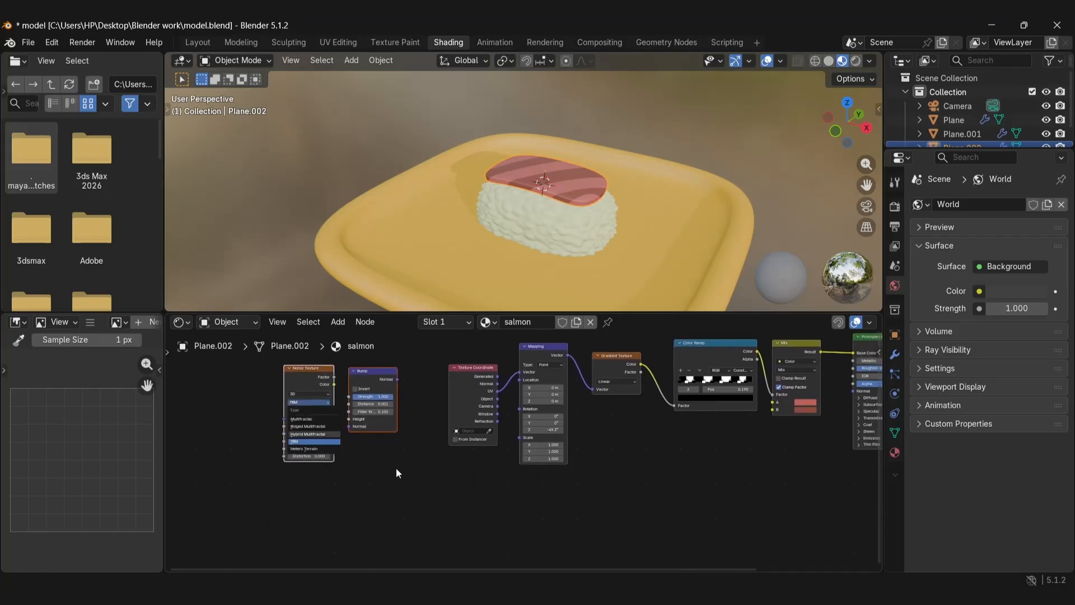
left_click_drag(323, 371, 738, 468)
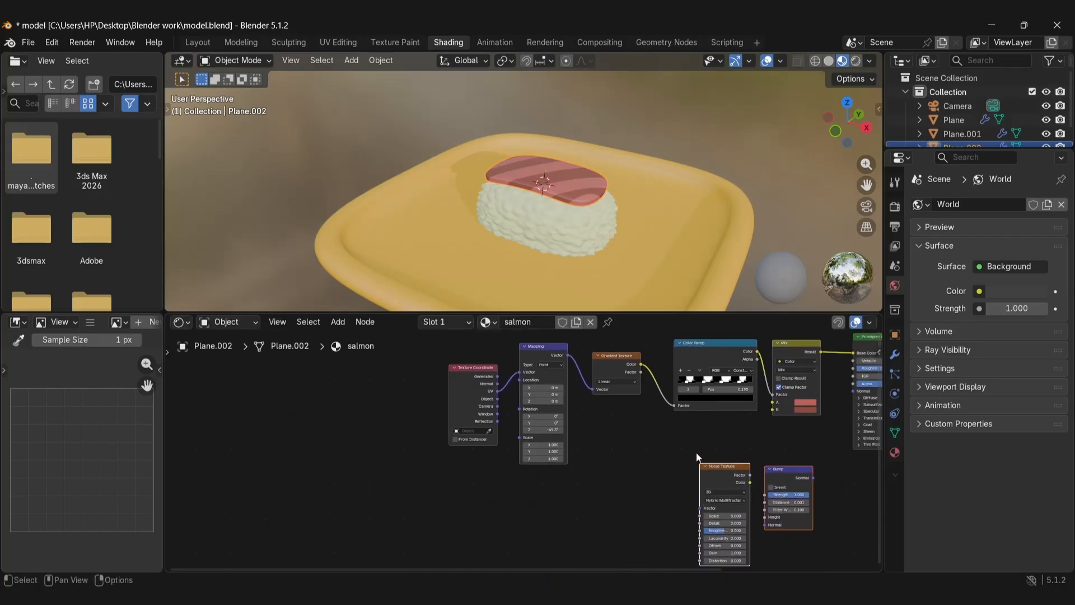
Connect the Noise Texture's Factor output directly to the Material Output's Surface to preview the noise on the salmon
middle_click_drag(616, 458, 310, 490)
scroll(520, 459, "up", 3)
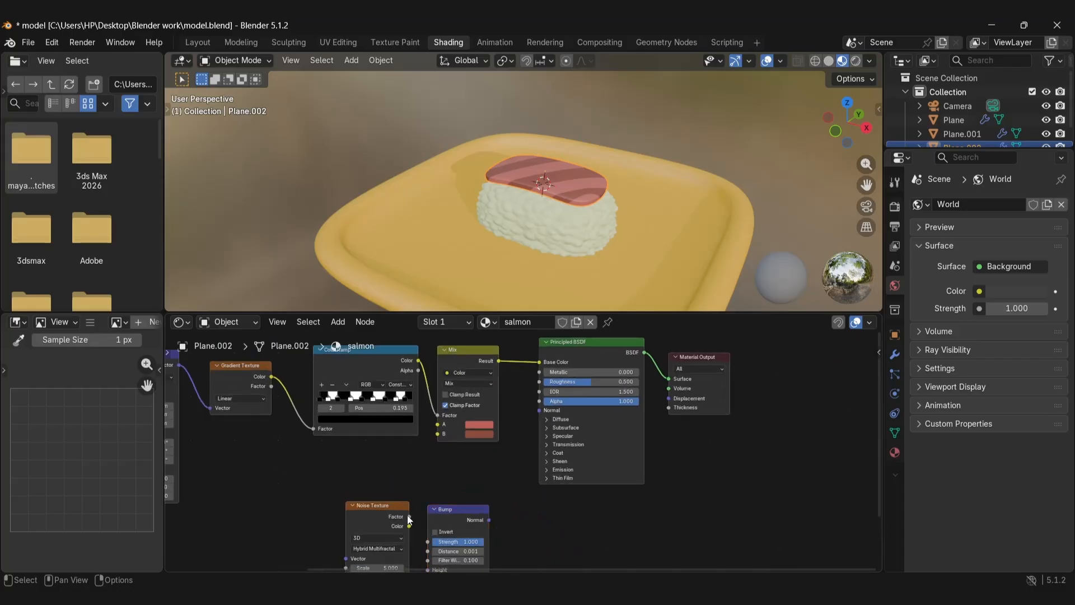
left_click_drag(409, 516, 668, 379)
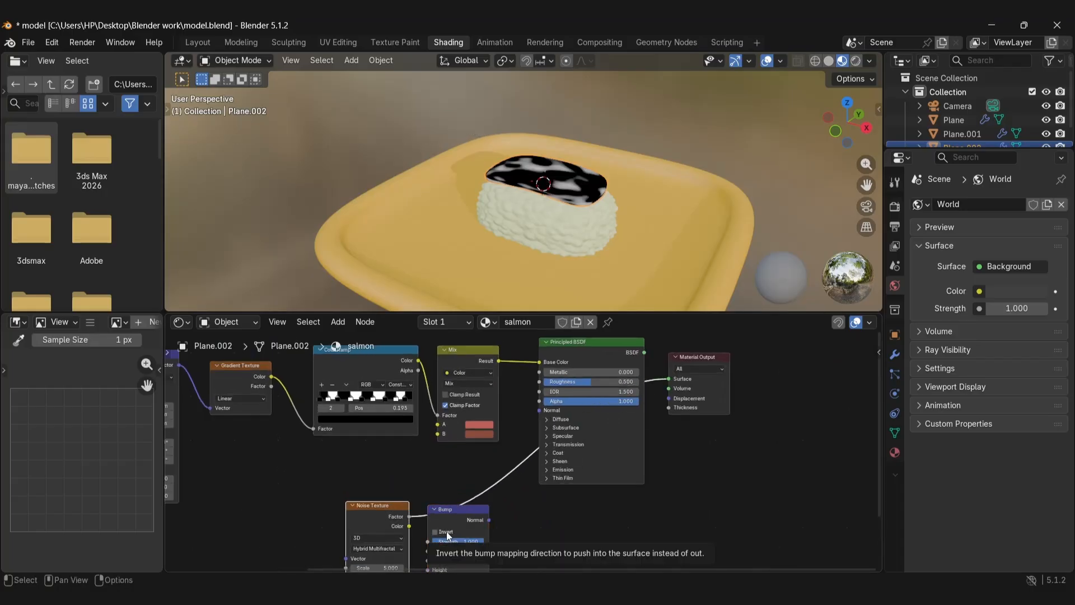
scroll(520, 546, "down", 2)
middle_click_drag(299, 406, 387, 389)
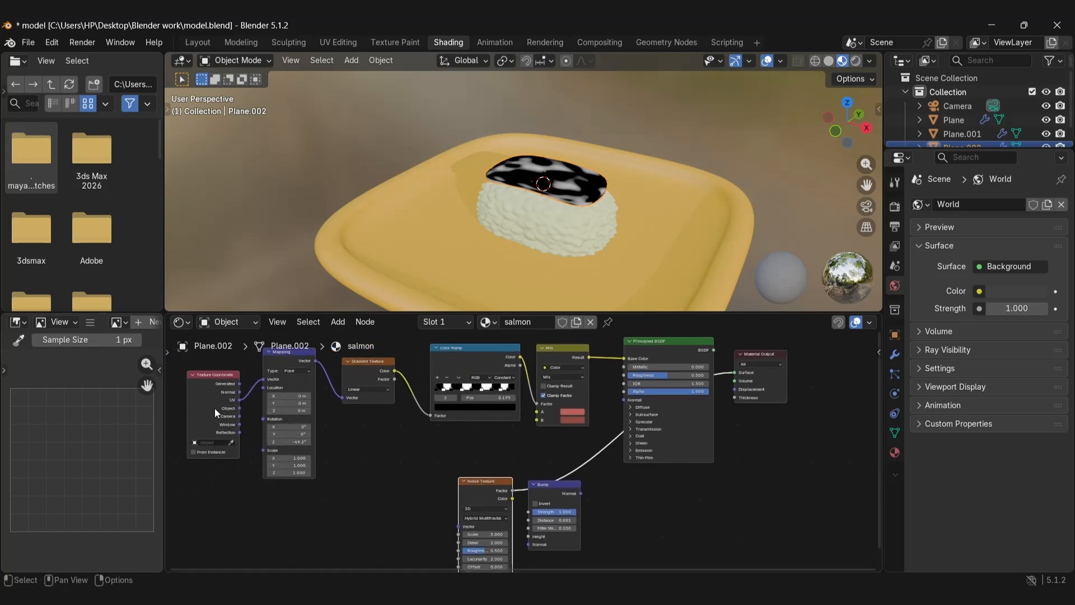
Connect the Texture Coordinate's UV output to the Noise Texture's Vector input and move the Bump node farther from the Noise Texture
left_click_drag(239, 400, 457, 527)
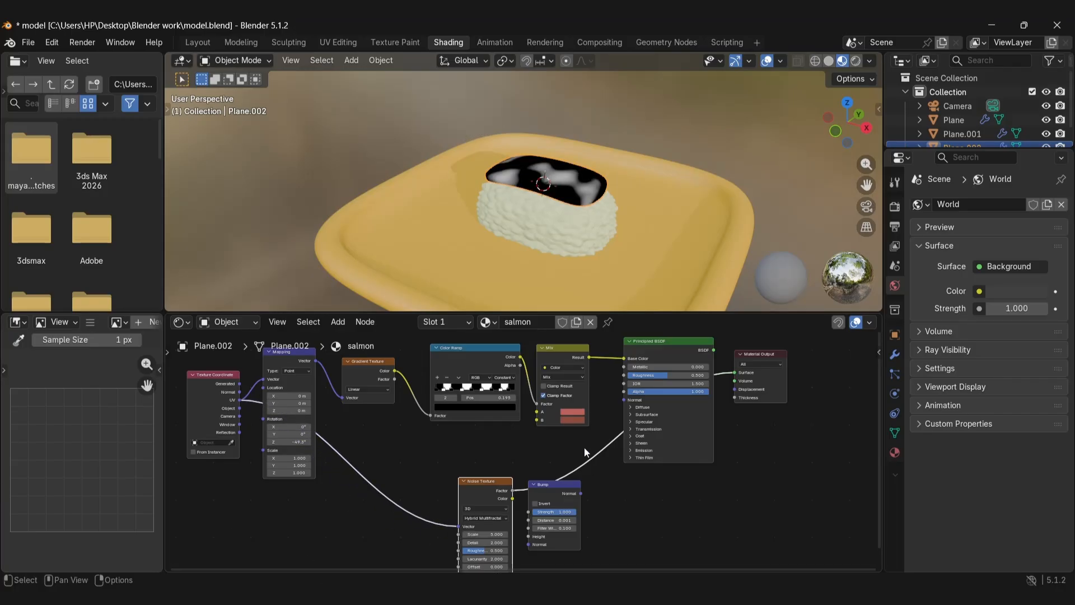
scroll(584, 449, "up", 2)
left_click_drag(570, 496, 705, 512)
Set the Noise Texture's Scale to 90
middle_click_drag(449, 496, 464, 397)
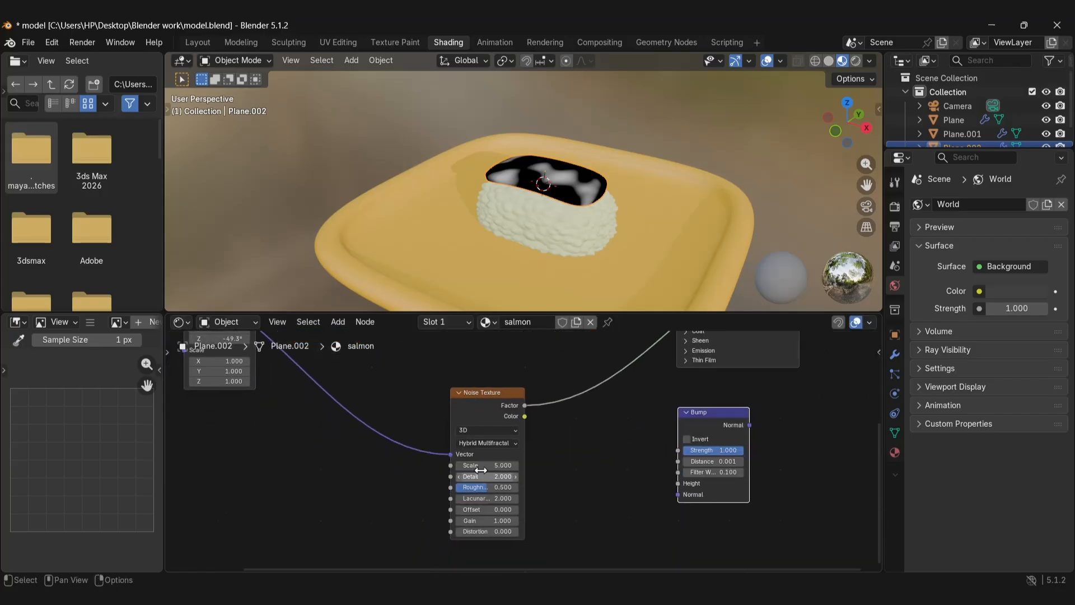
left_click_drag(487, 465, 588, 465)
left_click(484, 465)
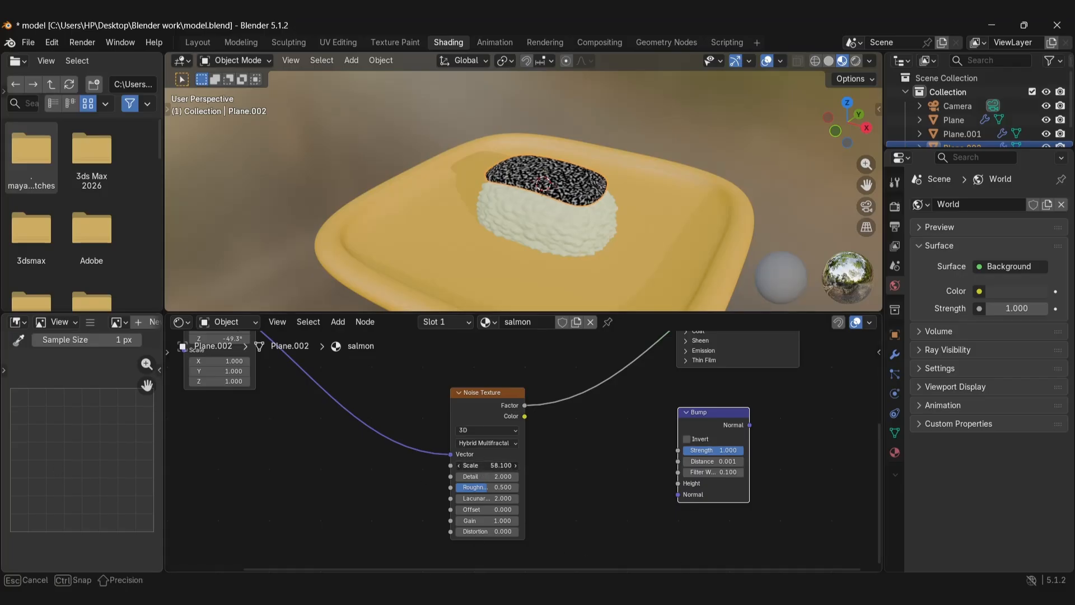
type("90")
key("Return")
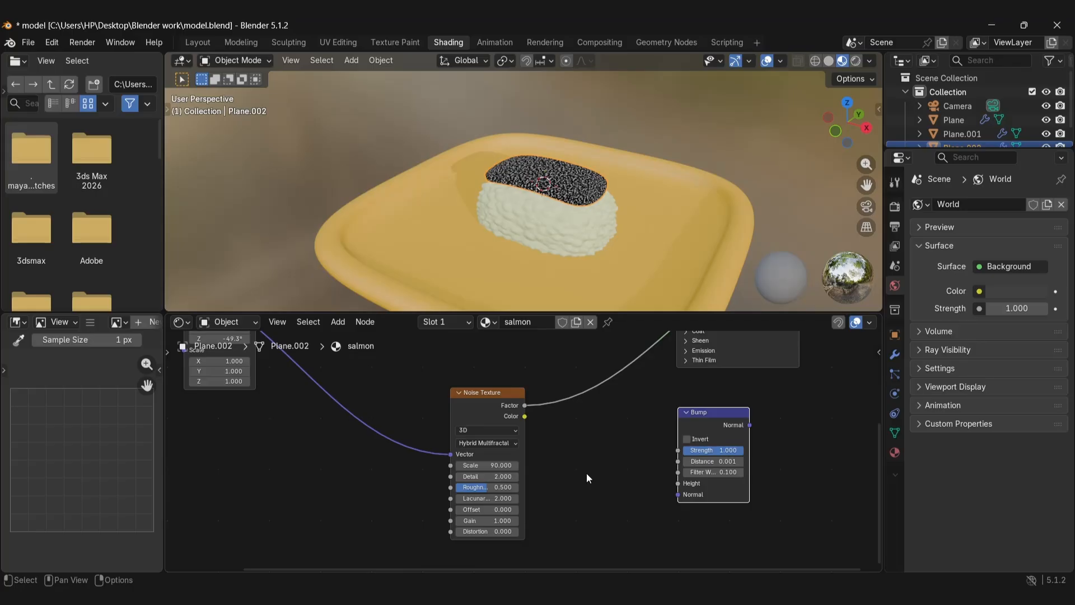
Add a Color Ramp node in the gap between the Noise Texture and Bump nodes
key("shift+a")
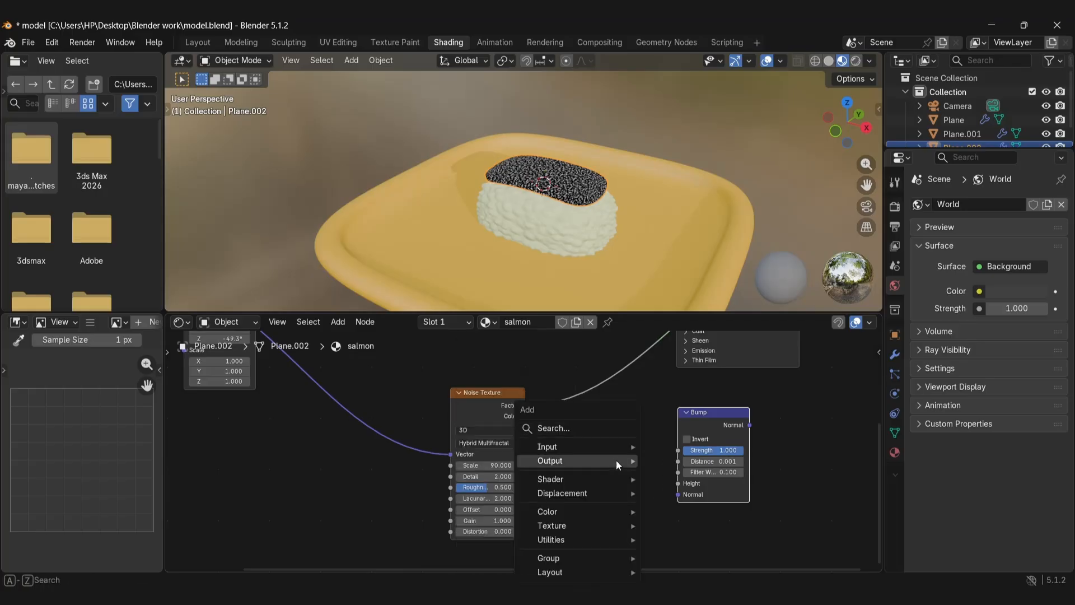
left_click(607, 429)
type("color")
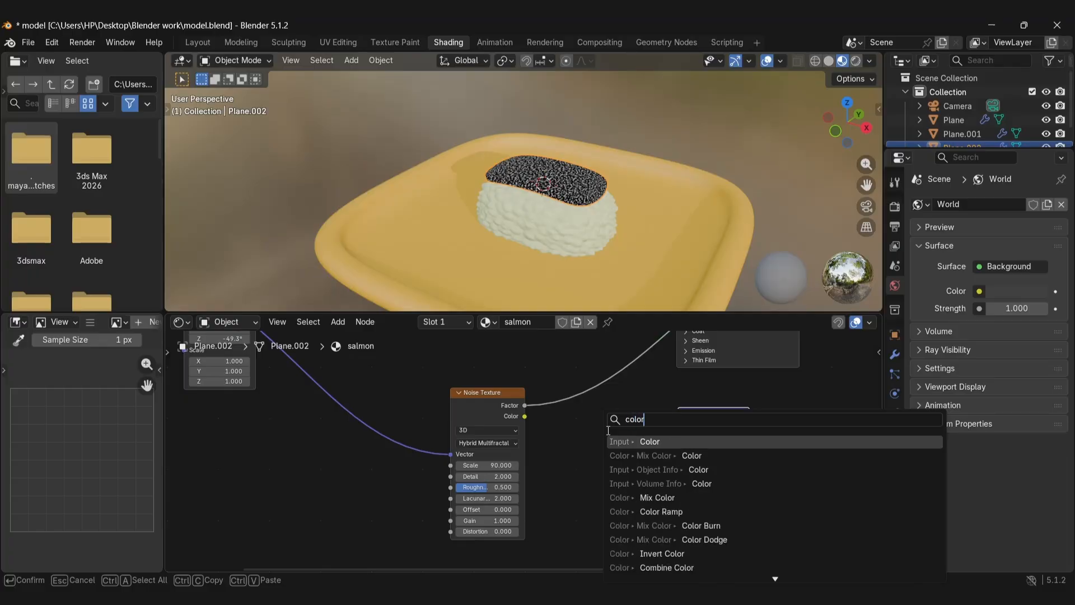
type(" ram")
key("Return")
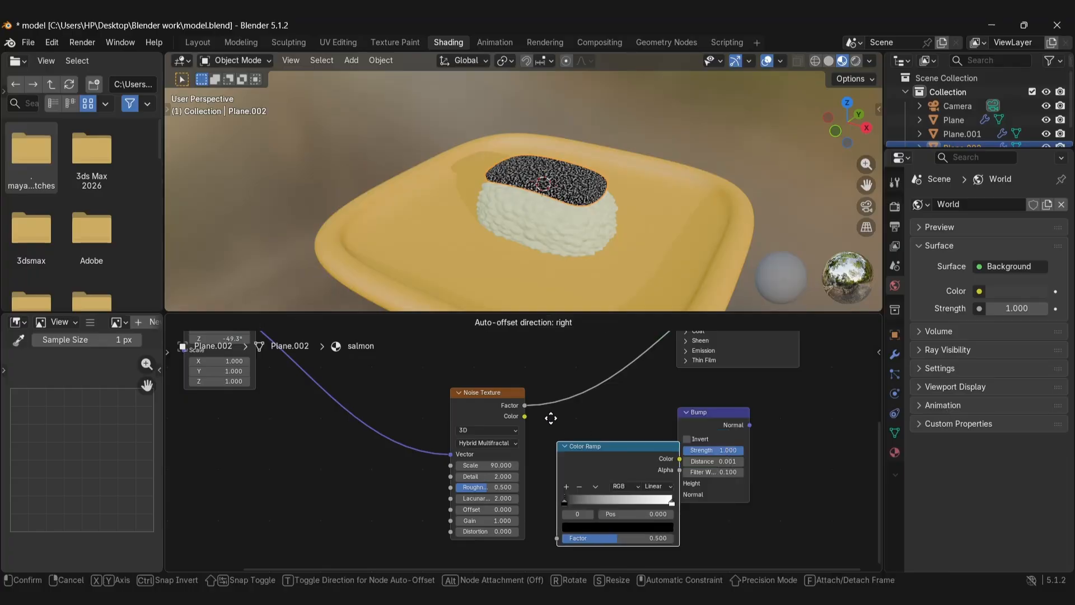
left_click(550, 419)
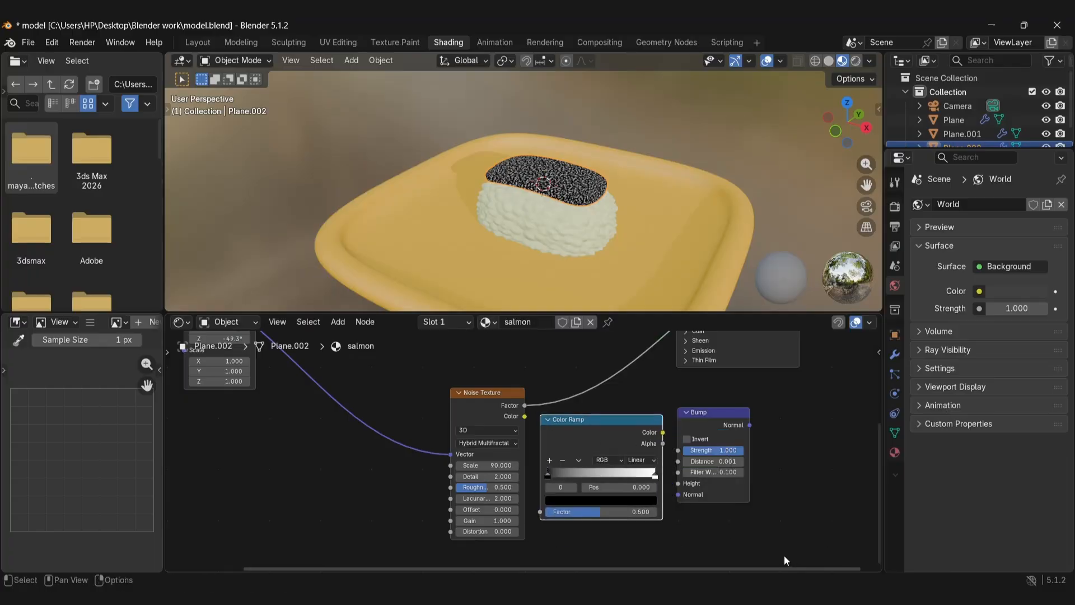
Insert the new Color Ramp into the link between the Noise Texture's Factor output and the Material Output's Surface
scroll(661, 487, "down", 1)
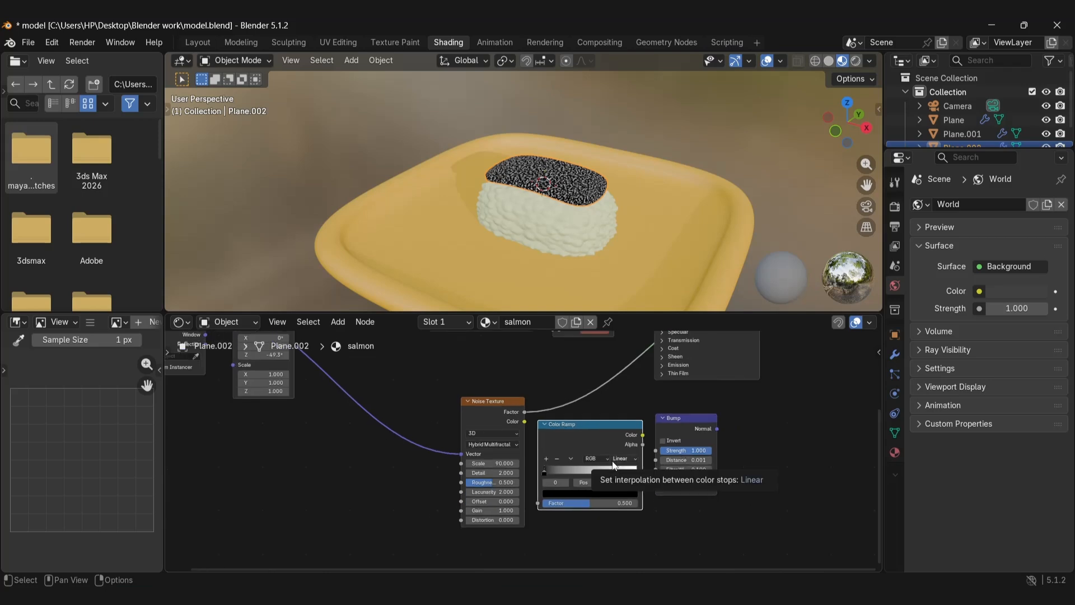
middle_click_drag(676, 447, 687, 528)
left_click_drag(605, 504, 607, 454)
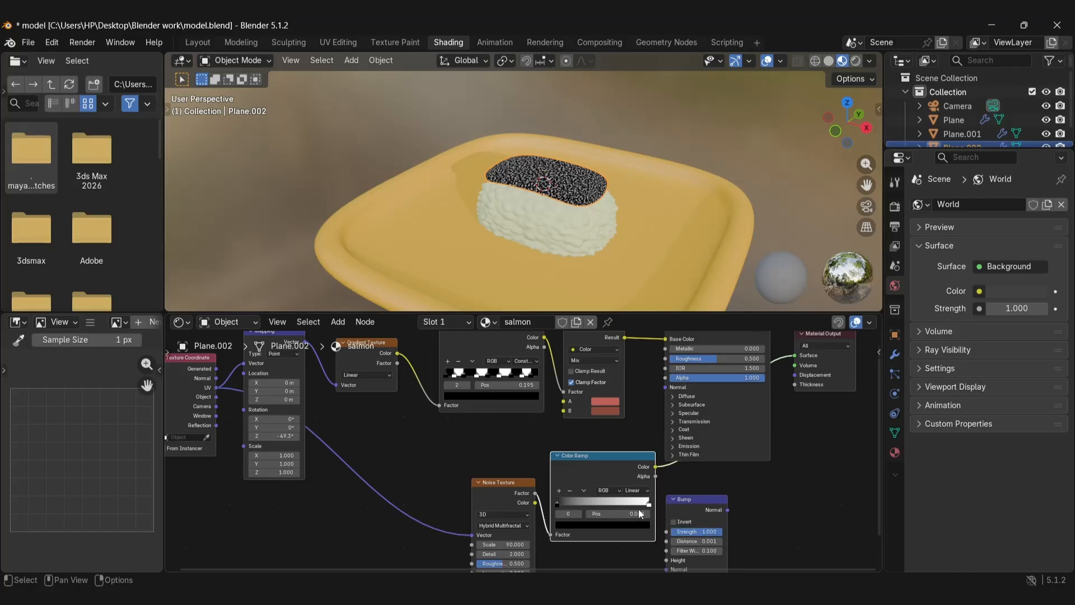
Move the Bump node farther from the Color Ramp and start a link from the ramp's Color output
left_click_drag(712, 505, 778, 500)
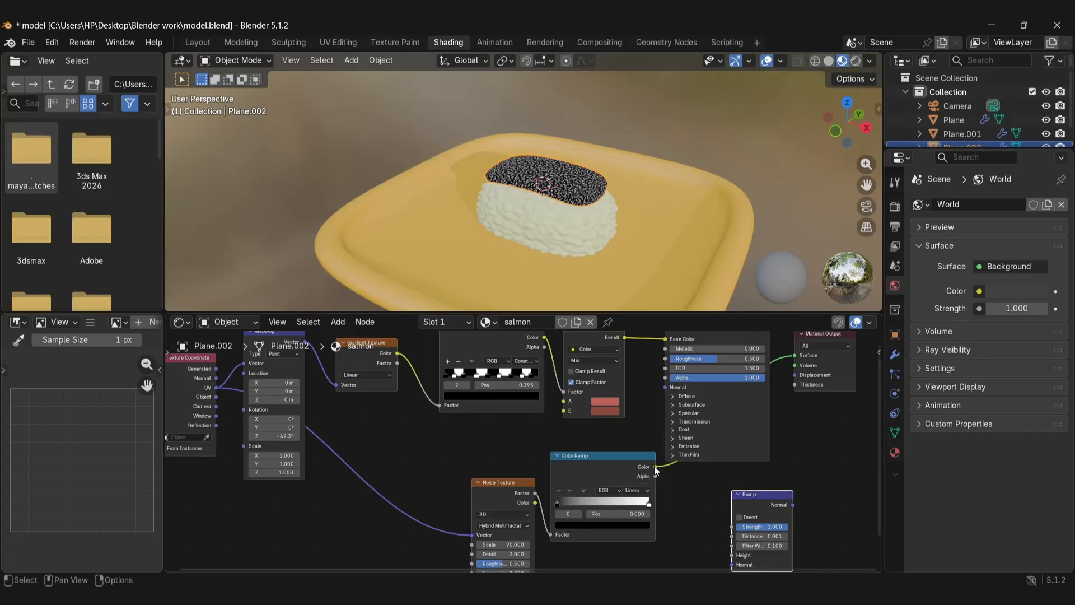
left_click_drag(655, 466, 682, 469)
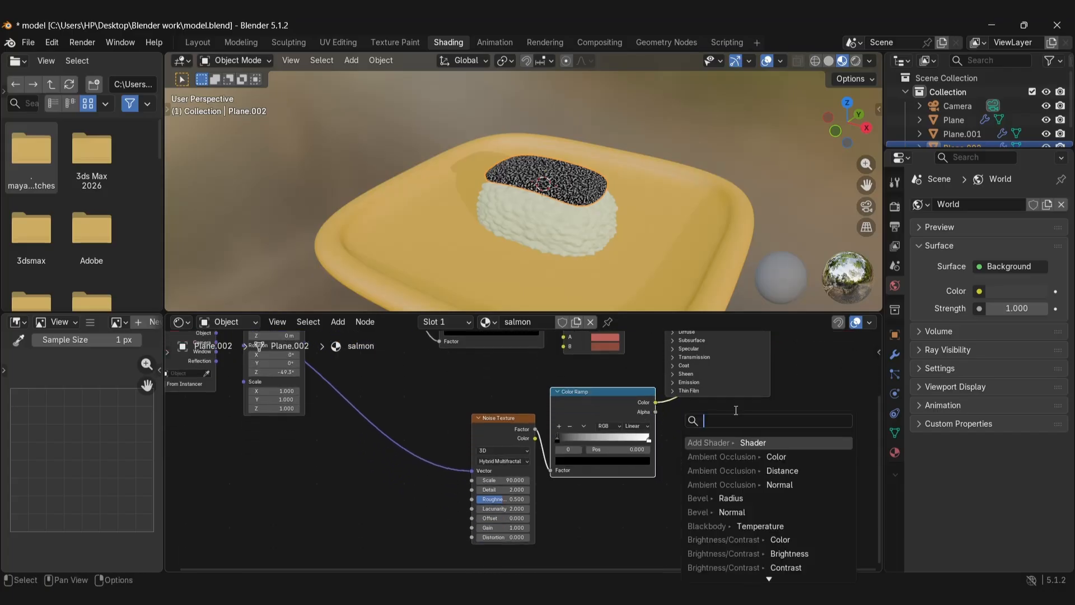
Try a pale pink colour on the end stop of the Color Ramp feeding from the Noise Texture
left_click(620, 438)
left_click(624, 459)
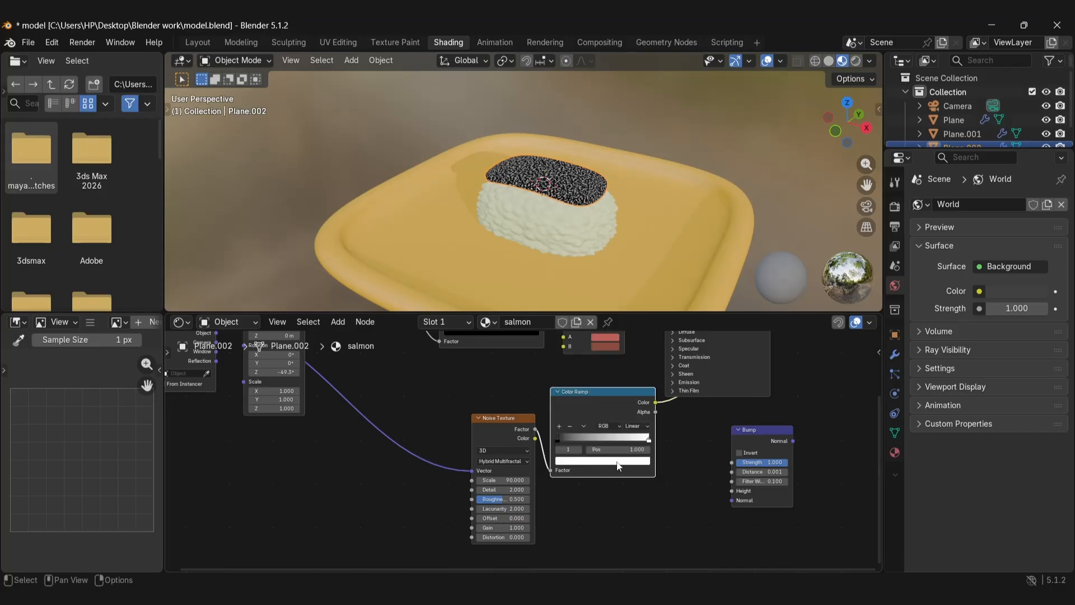
left_click(621, 462)
mouse_move(635, 311)
left_mouse_down()
mouse_move(635, 349)
mouse_move(635, 326)
left_mouse_up()
left_click(594, 348)
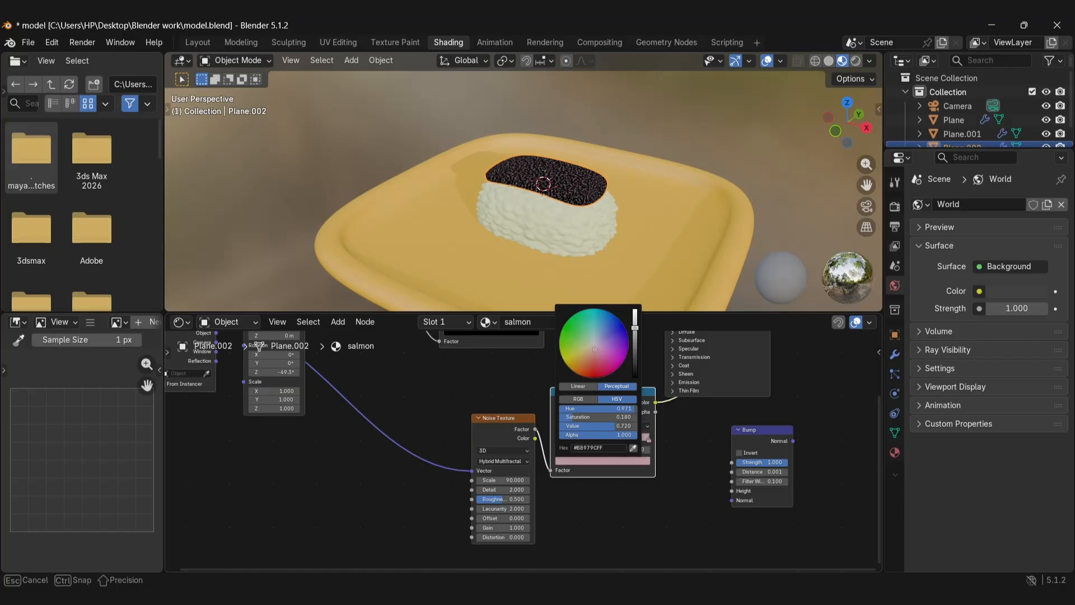
Try Constant interpolation on the lower Color Ramp and return it to Linear
left_click(635, 426)
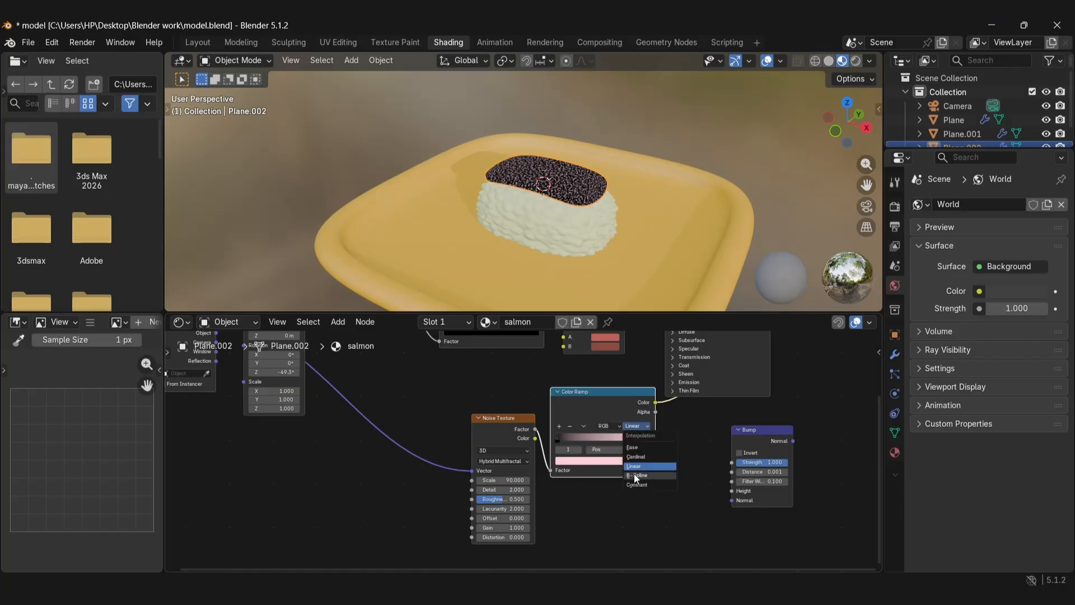
left_click(640, 485)
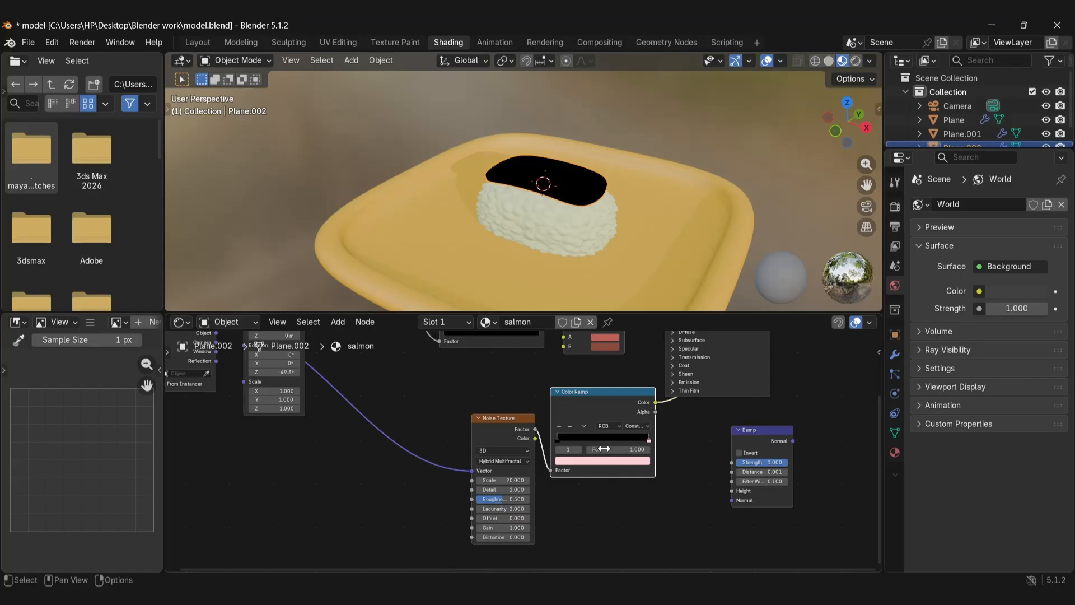
left_click(638, 425)
left_click(637, 468)
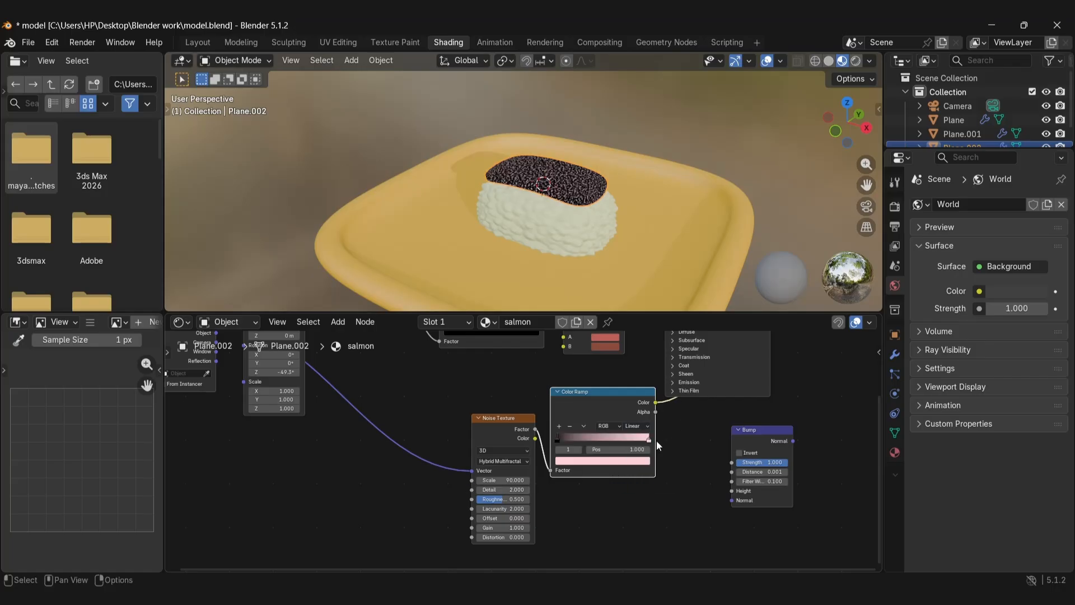
Set the lower Color Ramp's end stop colour back to white
left_click(640, 466)
left_click(596, 343)
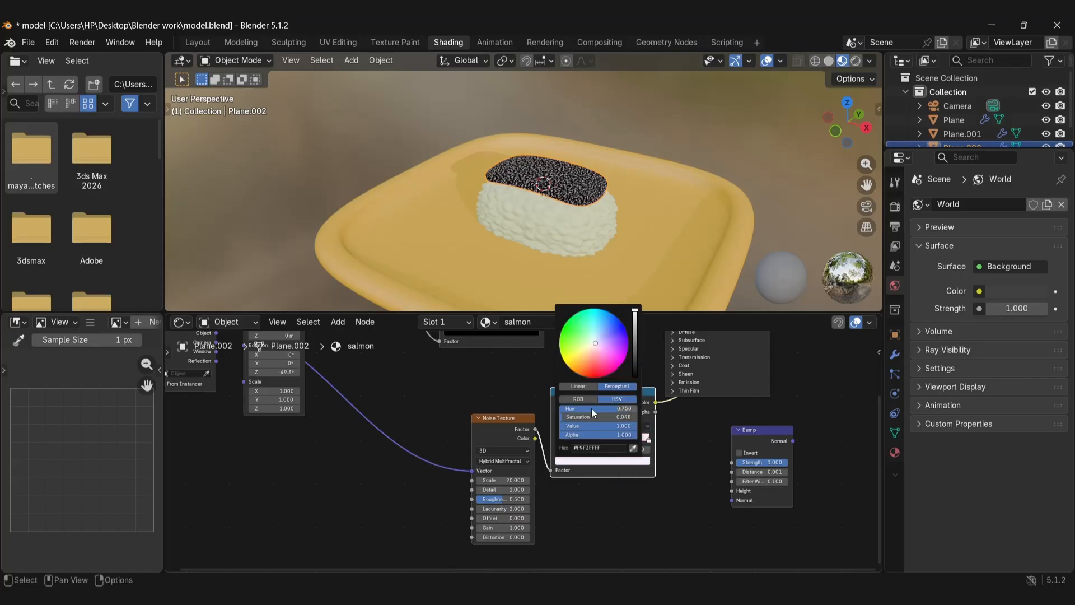
left_click_drag(592, 345, 593, 344)
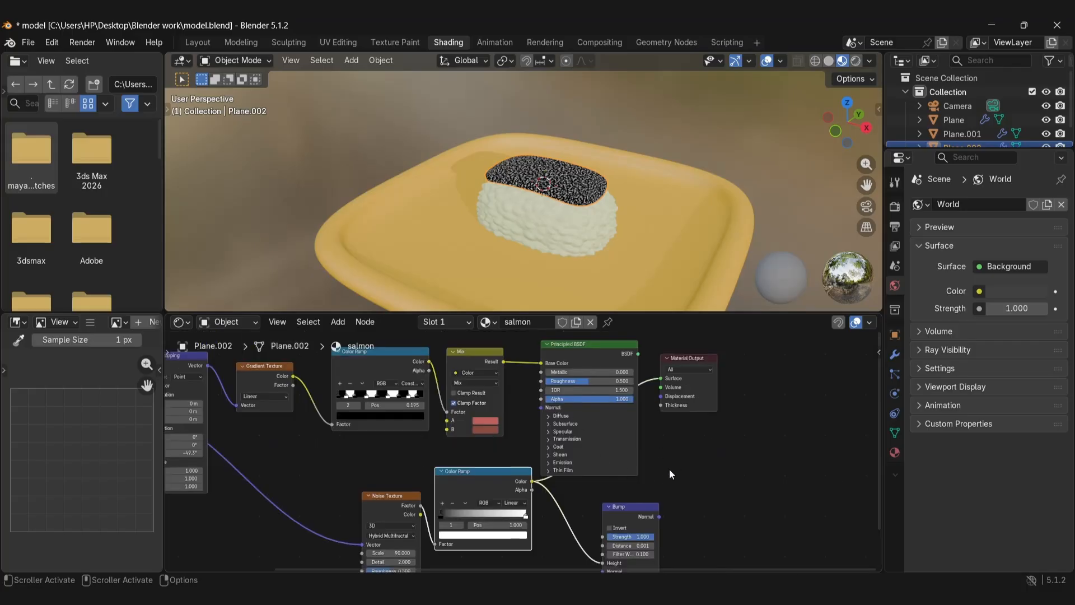
Move the Material Output and Principled BSDF nodes away from the Mix node to make room for the Bump node
left_click_drag(695, 355, 765, 355)
left_click_drag(609, 340, 654, 344)
key("g")
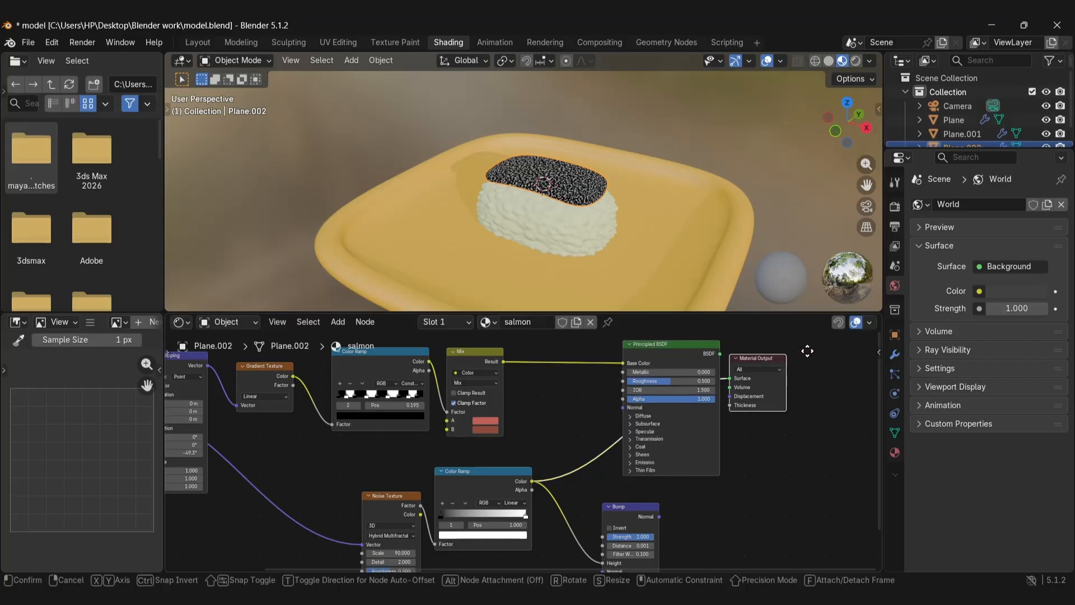
left_click(744, 402)
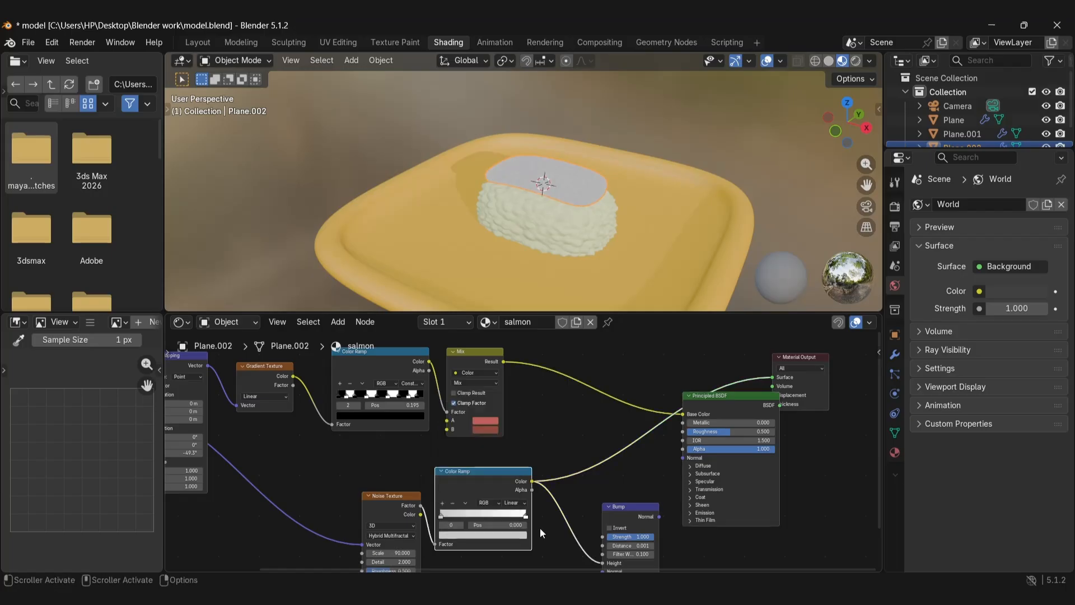
Select the lower Color Ramp's end stop and connect the Bump node's Normal output to the Principled BSDF's Normal input
left_click(525, 516)
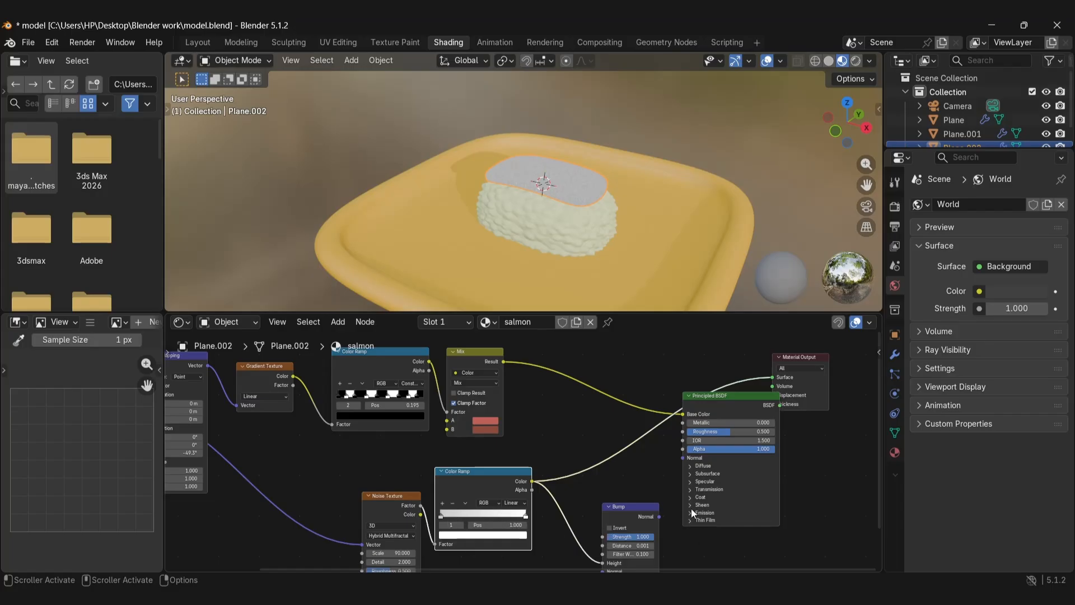
left_click_drag(660, 516, 662, 502)
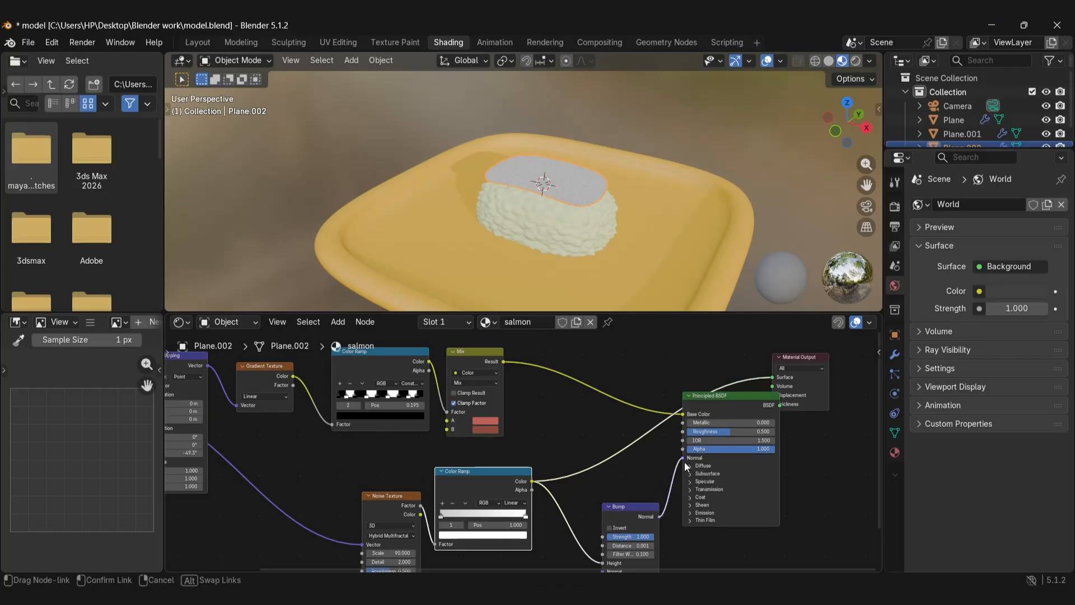
left_click_drag(685, 467, 683, 458)
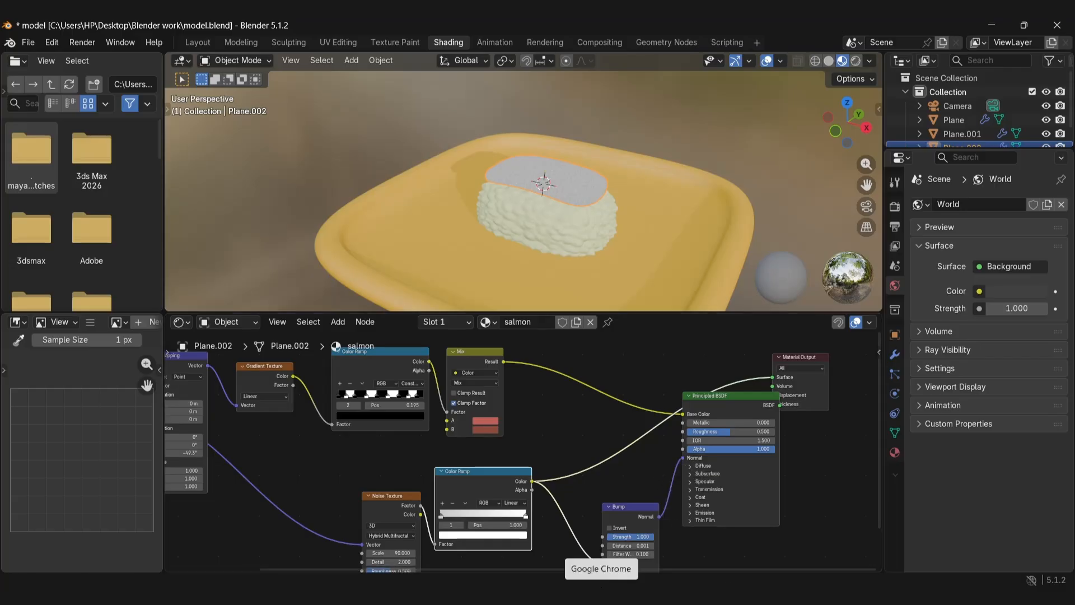
Reposition the Material Output, connect the Principled BSDF to its Surface input, and inspect the salmon's surface up close
left_click_drag(792, 355, 699, 368)
mouse_move(603, 406)
left_mouse_down()
mouse_move(643, 388)
mouse_move(611, 407)
left_mouse_up()
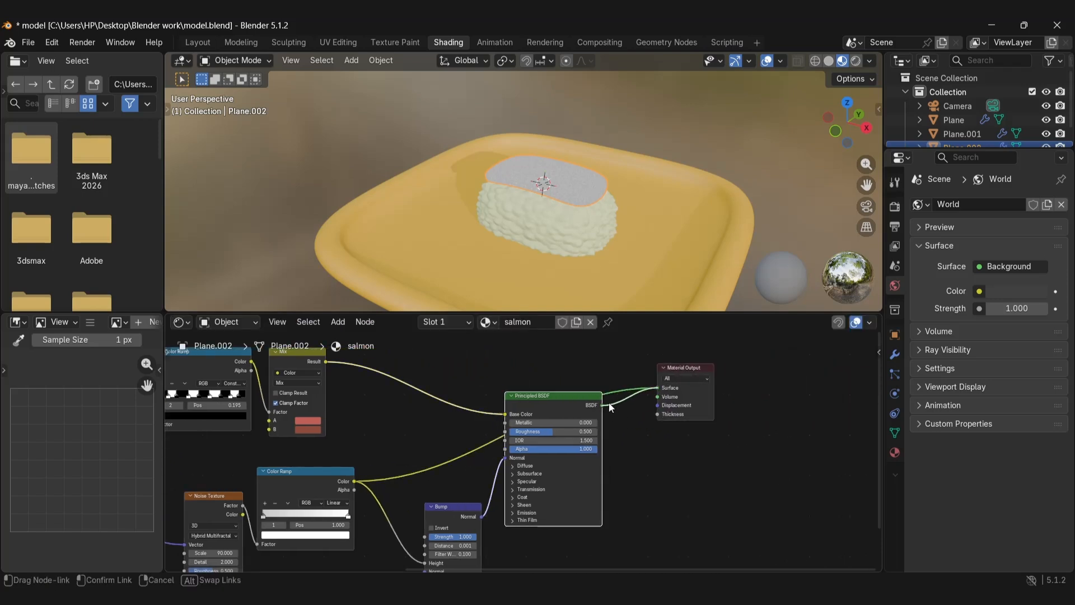
scroll(481, 184, "up", 4)
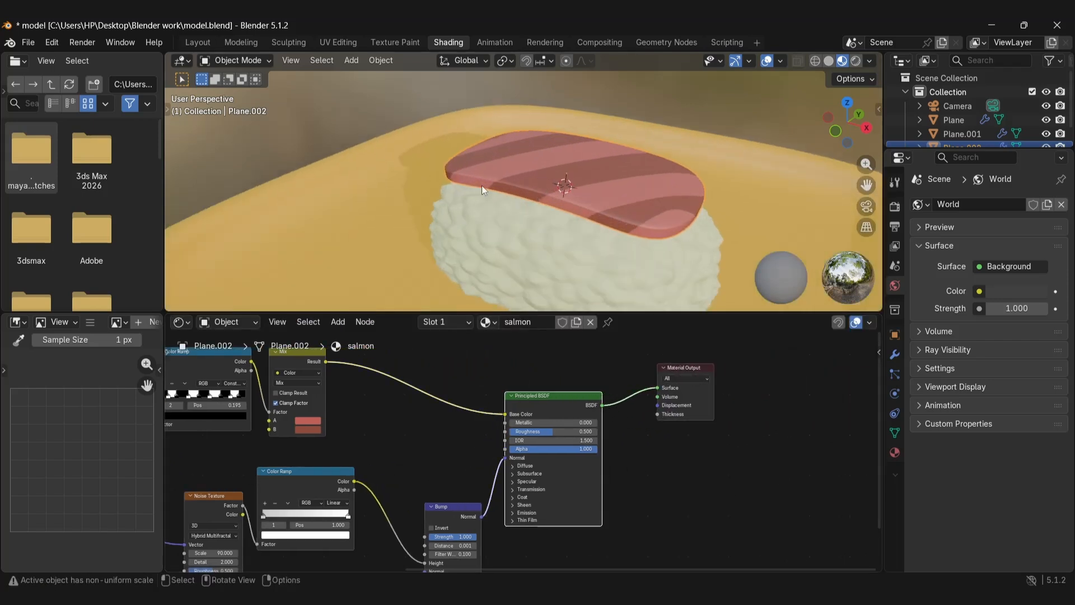
mouse_move(481, 185)
middle_mouse_down()
mouse_move(549, 232)
mouse_move(476, 190)
middle_mouse_up()
scroll(493, 182, "up", 4)
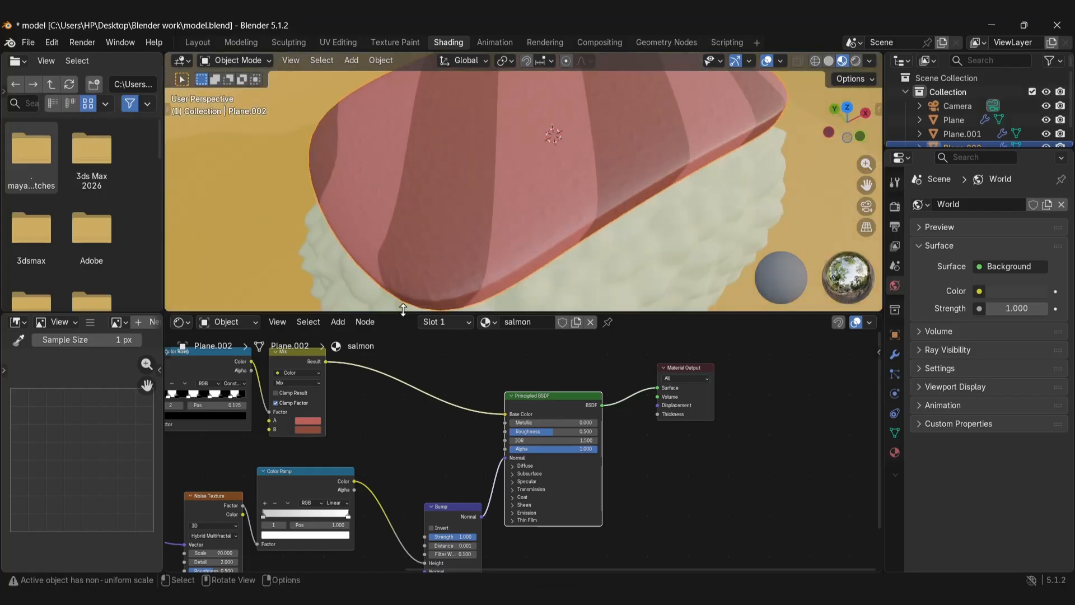
Try adjusting the Bump node's Strength and check the salmon's surface from another angle
middle_click_drag(448, 530, 470, 470)
left_click_drag(480, 479, 471, 478)
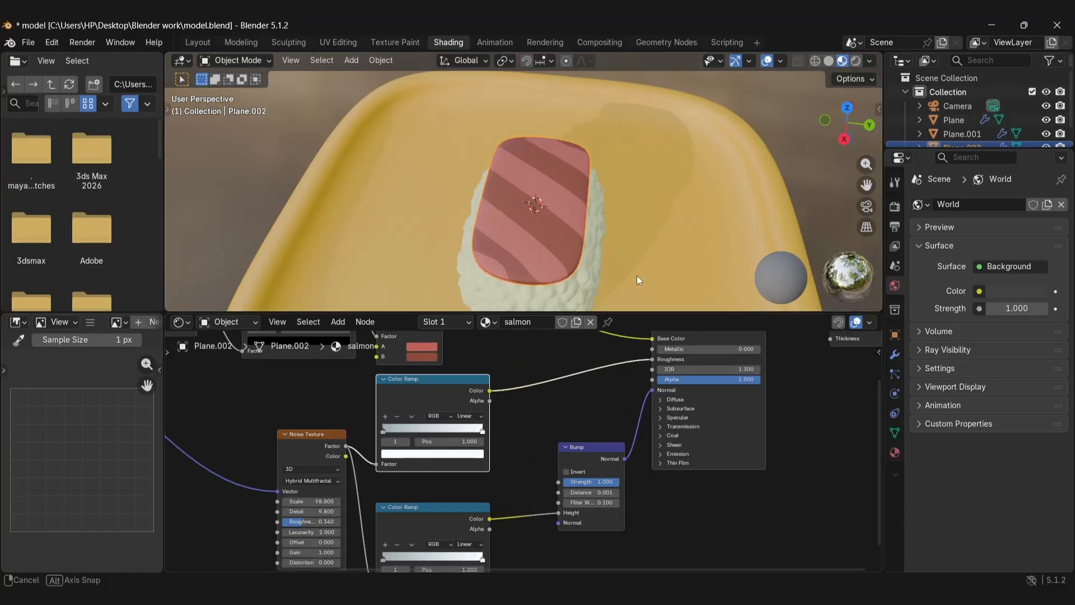
middle_click_drag(637, 276, 549, 258)
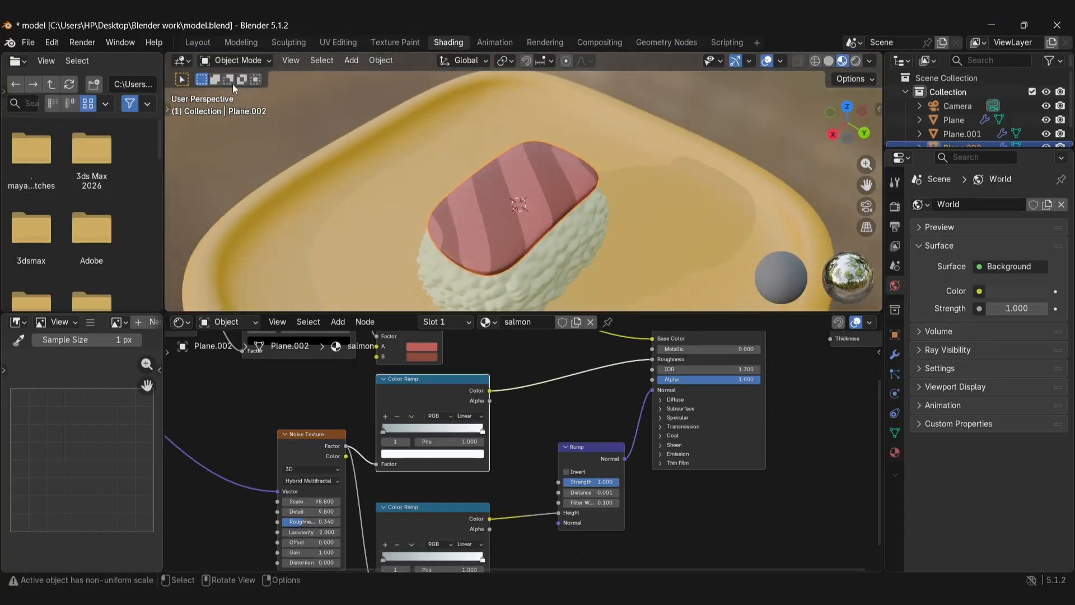
In the Layout workspace, scale the rice and salmon together along the X axis to about 0.8
left_click(197, 42)
middle_click_drag(460, 244, 459, 324)
left_click(467, 334)
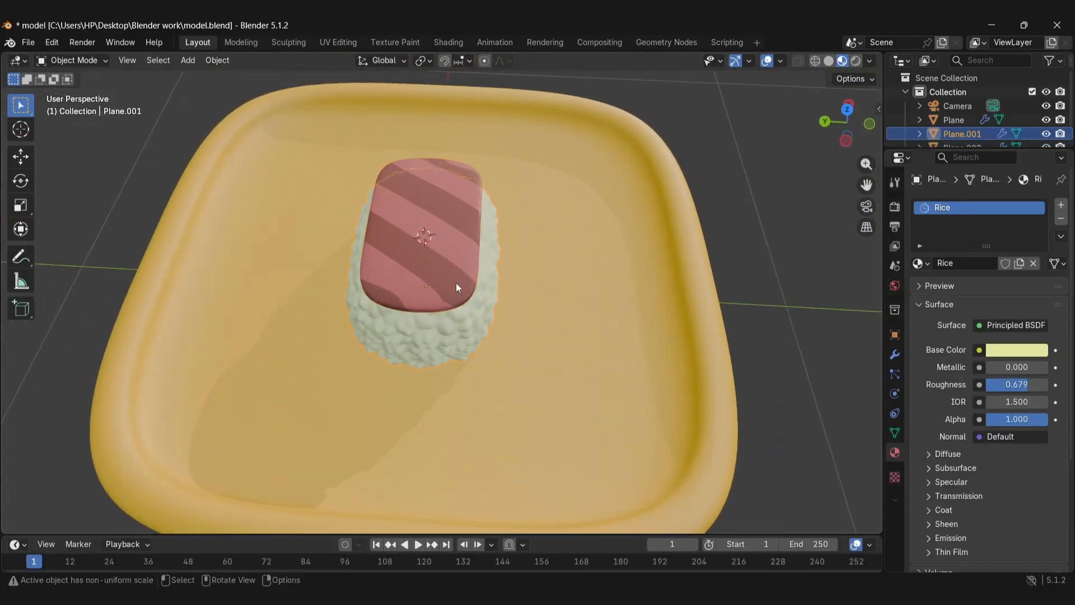
left_click(454, 260)
key("s")
key("x")
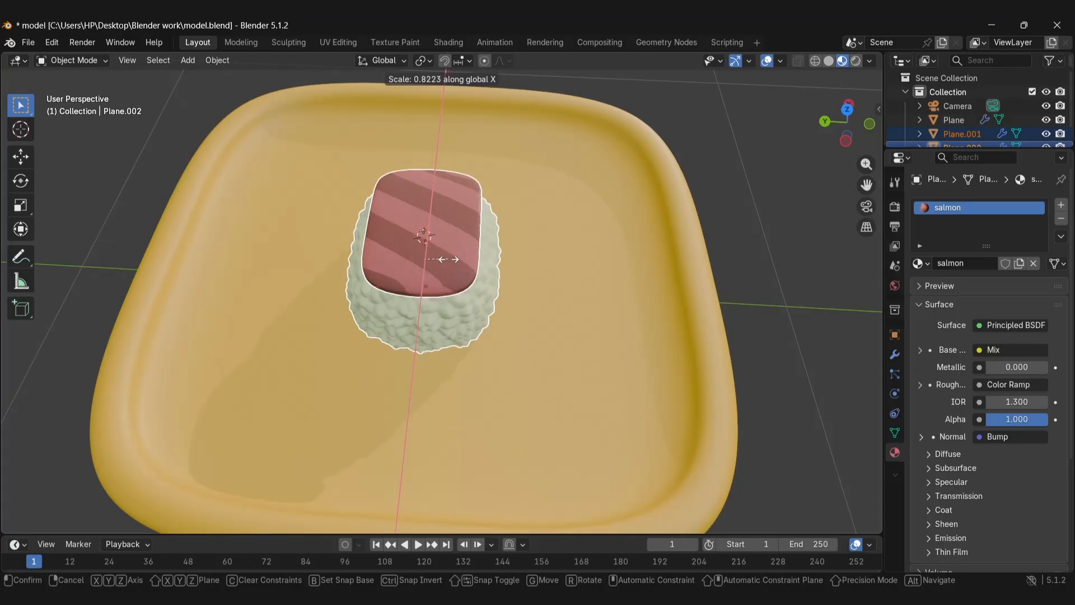
left_click(449, 265)
Move the rice and salmon about 0.13 m along the Y axis and shift them freely toward one side of the plate
key("g")
key("y")
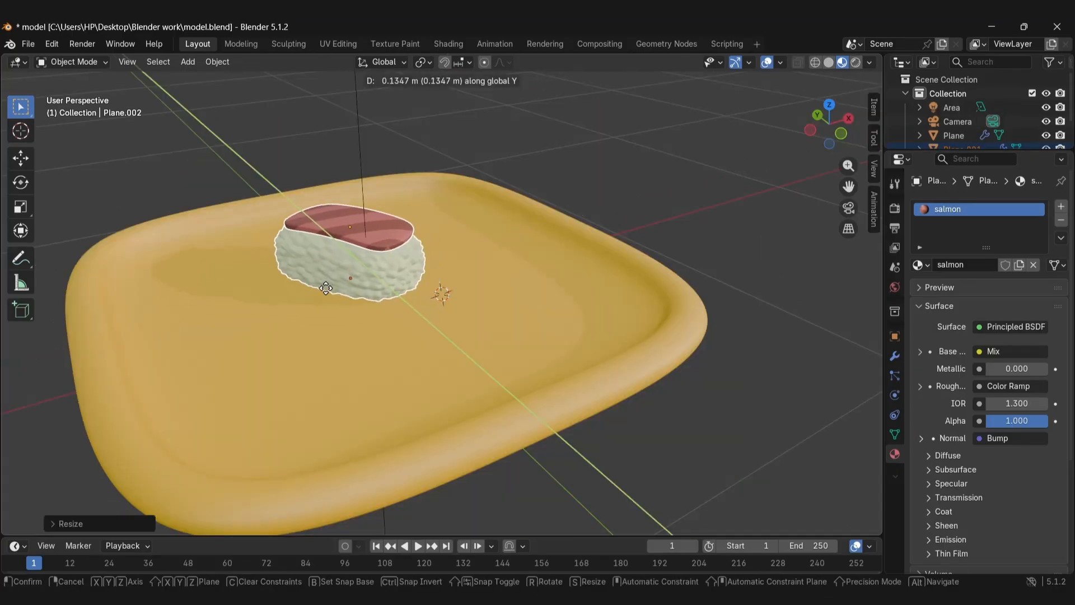
left_click(321, 283)
middle_click_drag(508, 280, 450, 276)
key("g")
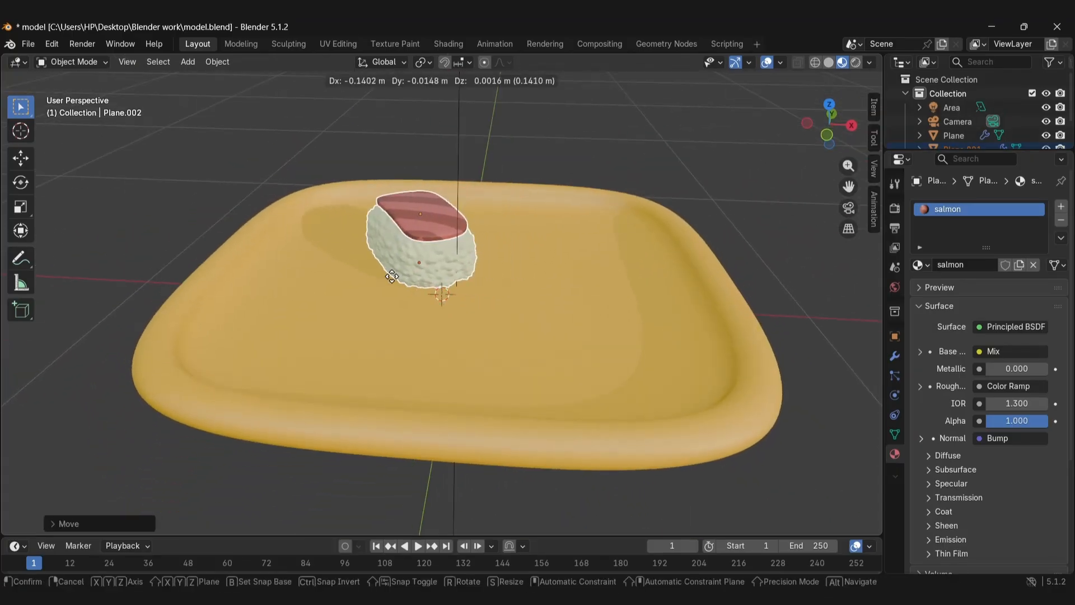
left_click(318, 305)
Scale the plate down uniformly so it fits more closely around the sushi
middle_click_drag(318, 305, 405, 311)
left_click(405, 311)
key("s")
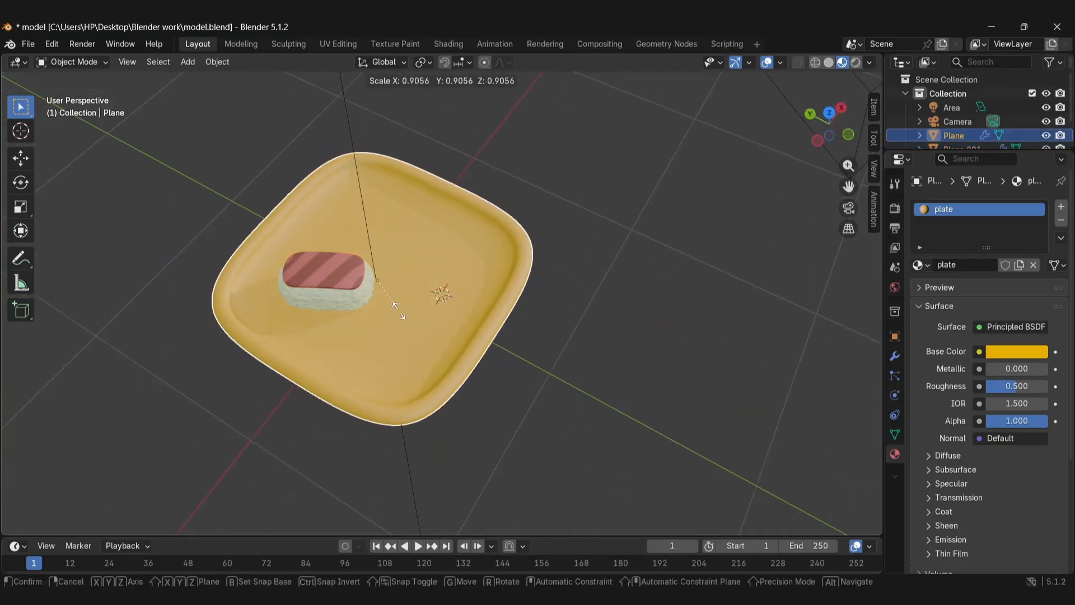
left_click(386, 300)
Select the rice and salmon together and move them slightly closer to the plate's corner
left_click(331, 293)
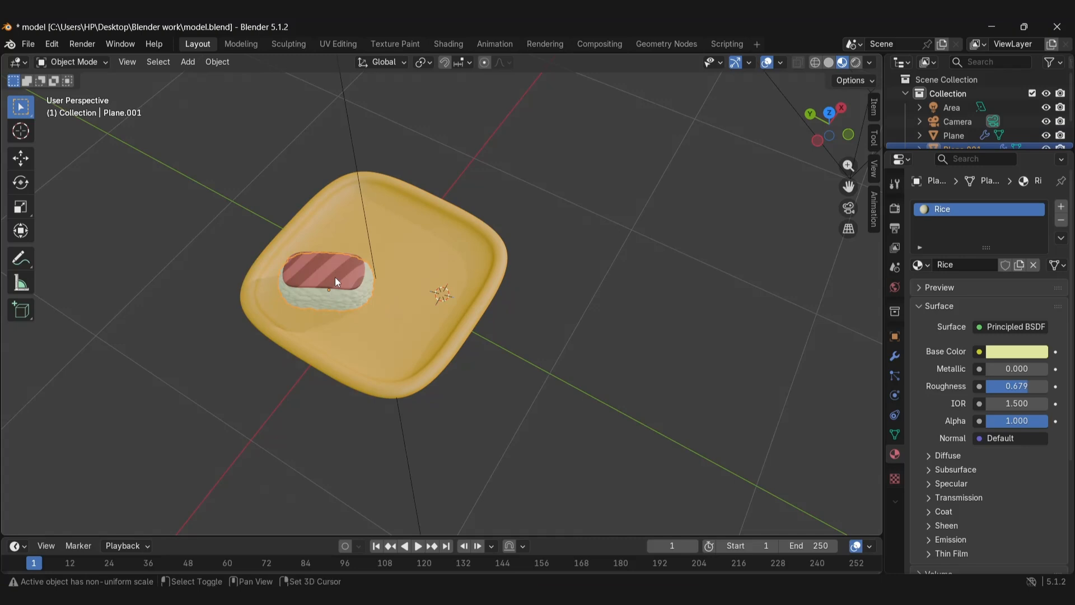
left_click(335, 275)
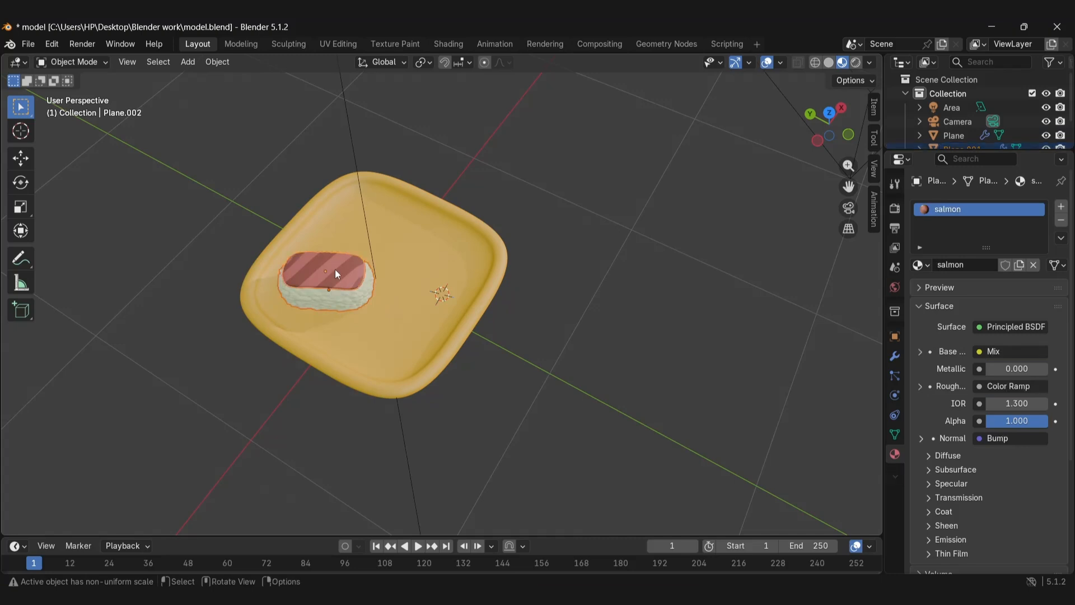
key("g")
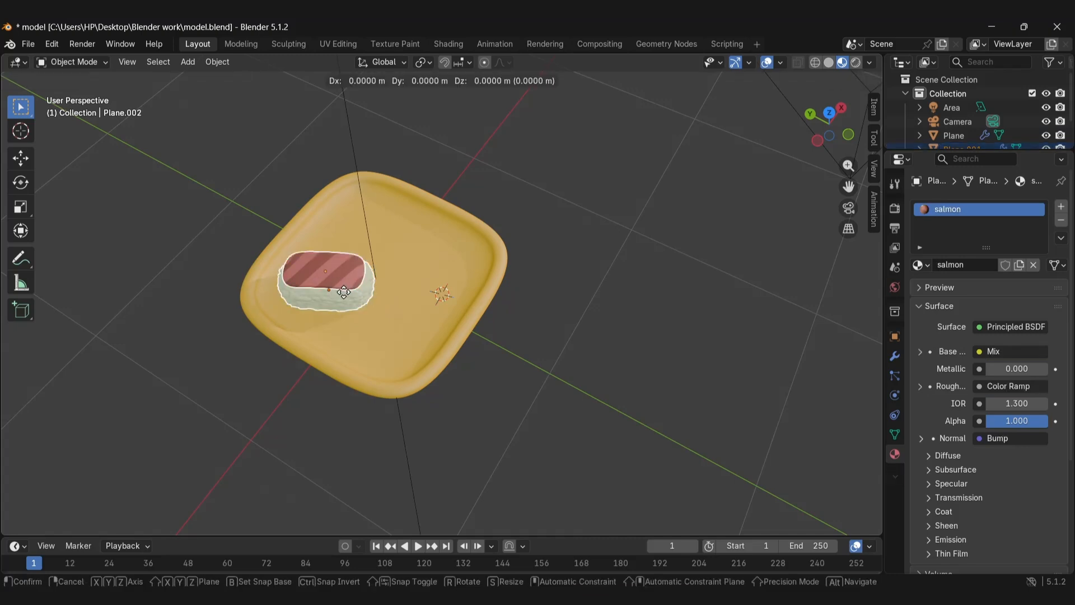
left_click(361, 297)
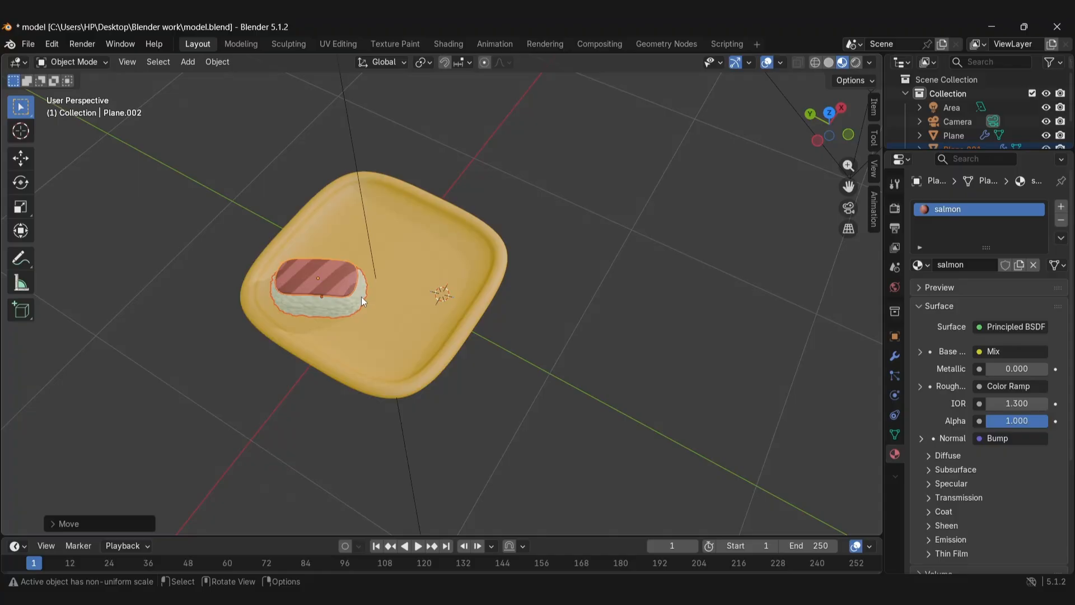
Duplicate the rice and salmon and set the copy on the plate beside the original, lowering it about 0.09 m along Z
key("shift+d")
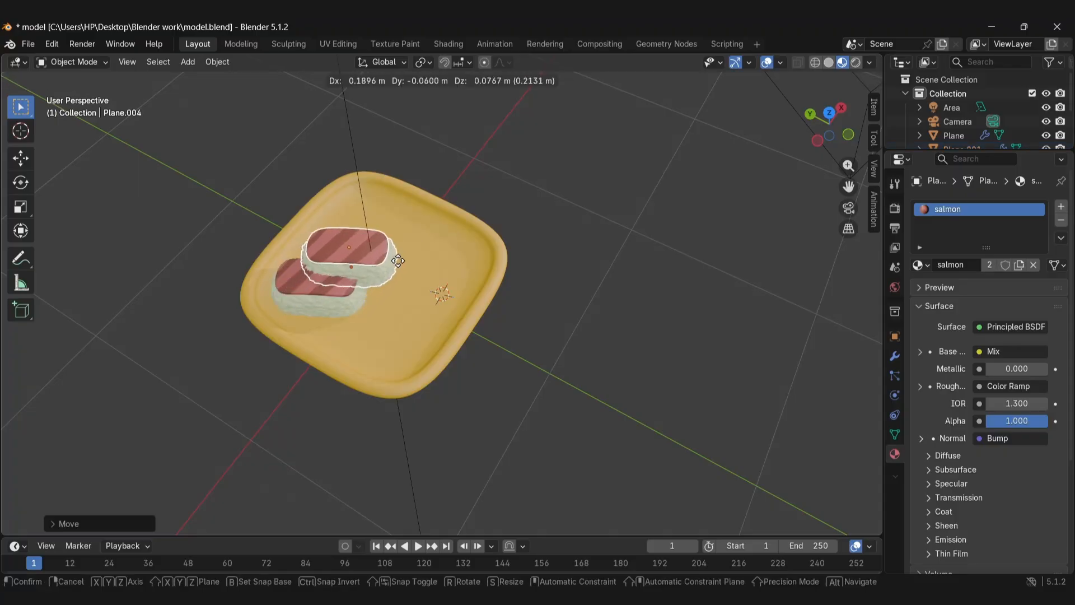
left_click(399, 262)
middle_click_drag(399, 262, 286, 203)
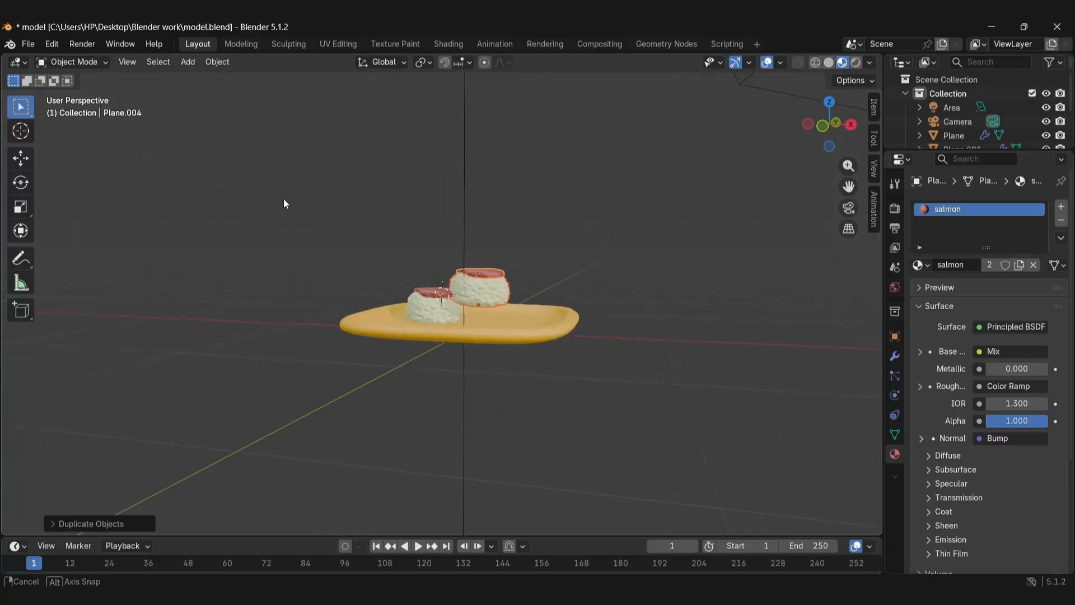
scroll(431, 325, "up", 4)
middle_click_drag(455, 348, 482, 339)
key("g")
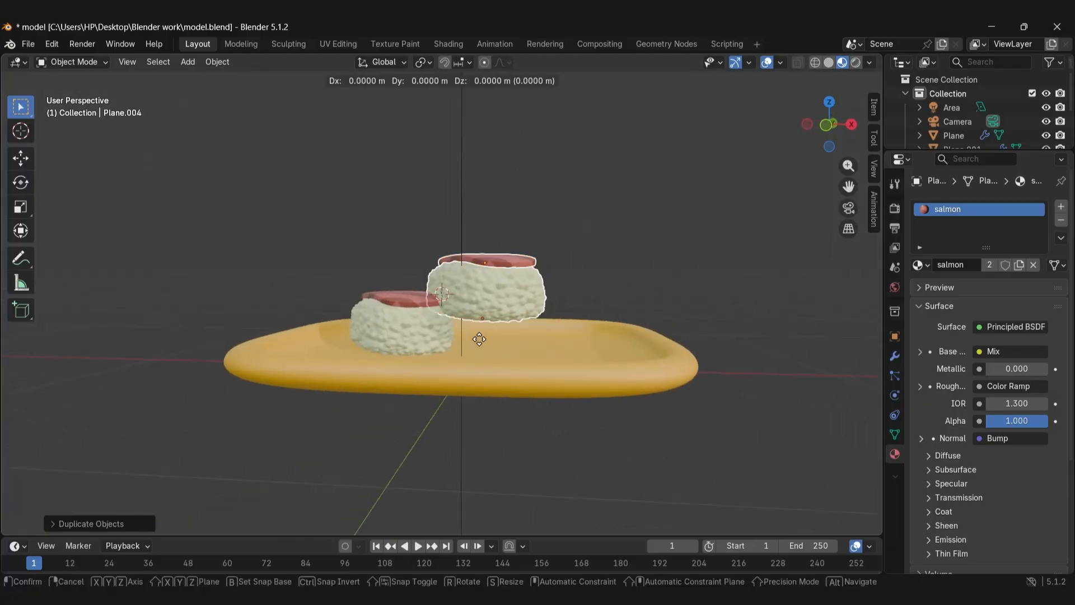
left_click(518, 352)
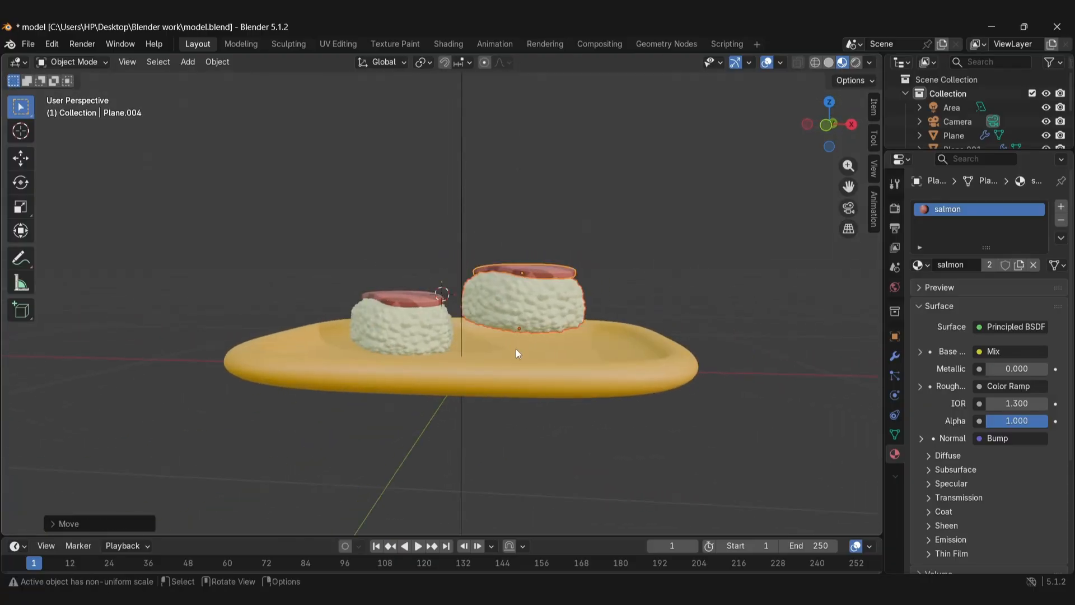
key("g")
key("z")
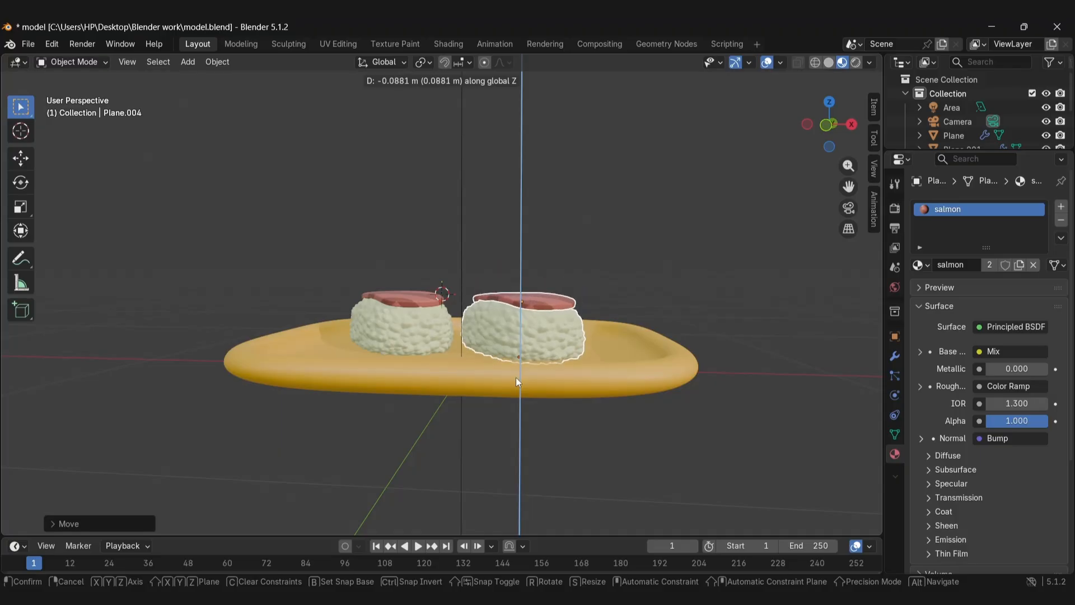
Try tilting the copied sushi about -4 degrees around the X axis and undo the rotation
key("r")
key("z")
key("x")
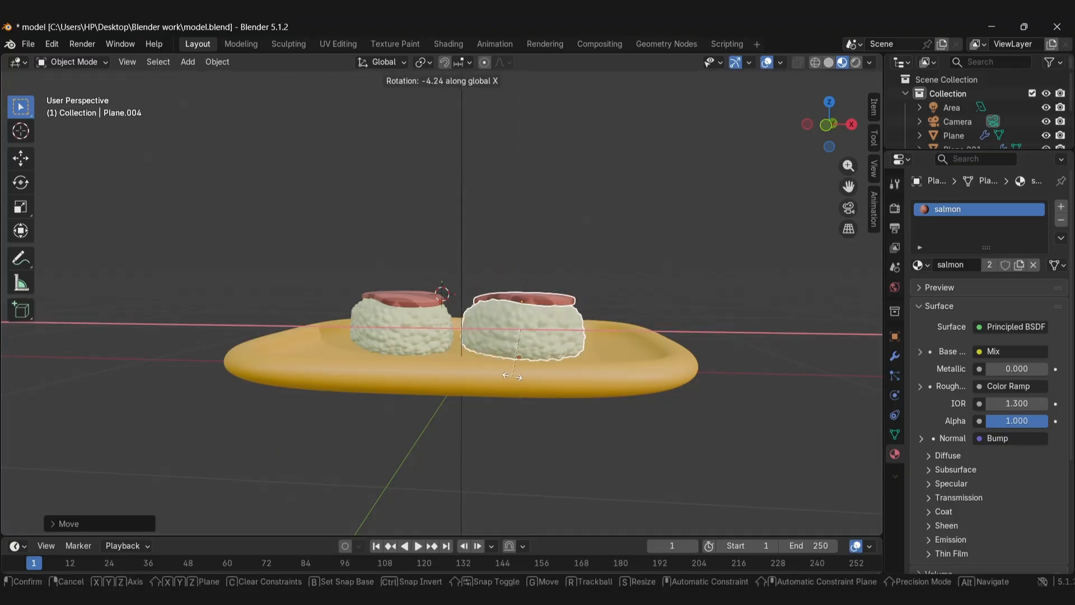
left_click(513, 377)
key("ctrl+z")
Try tilting the copied sushi about 20 degrees around the Y axis and undo the rotation
key("r")
key("y")
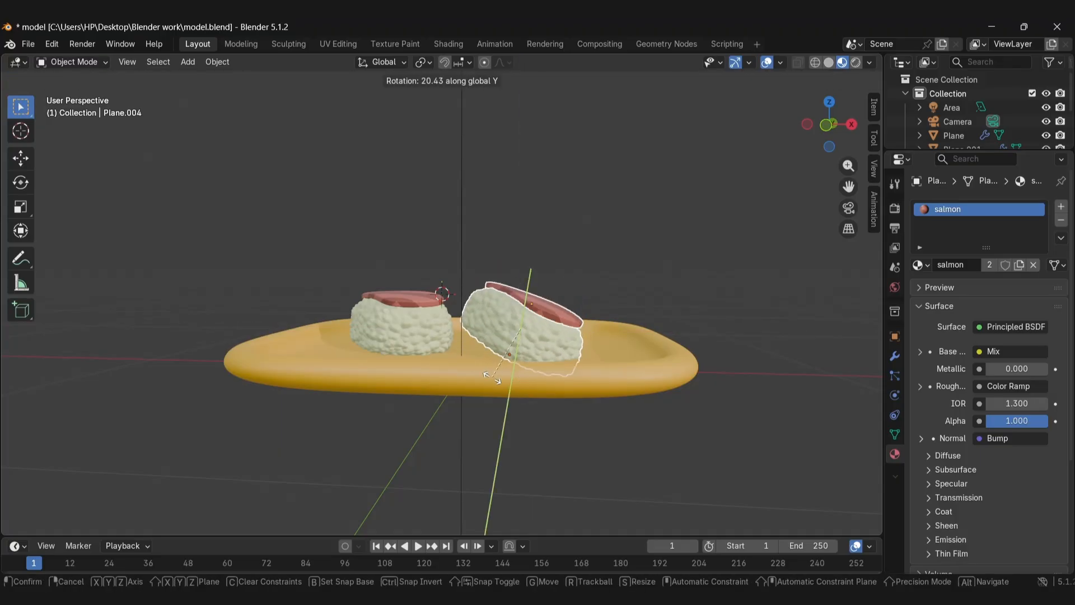
left_click(522, 381)
key("ctrl+z")
Rotate the copied rice and salmon around the Z axis so they sit at an angle to the original piece
key("r")
key("z")
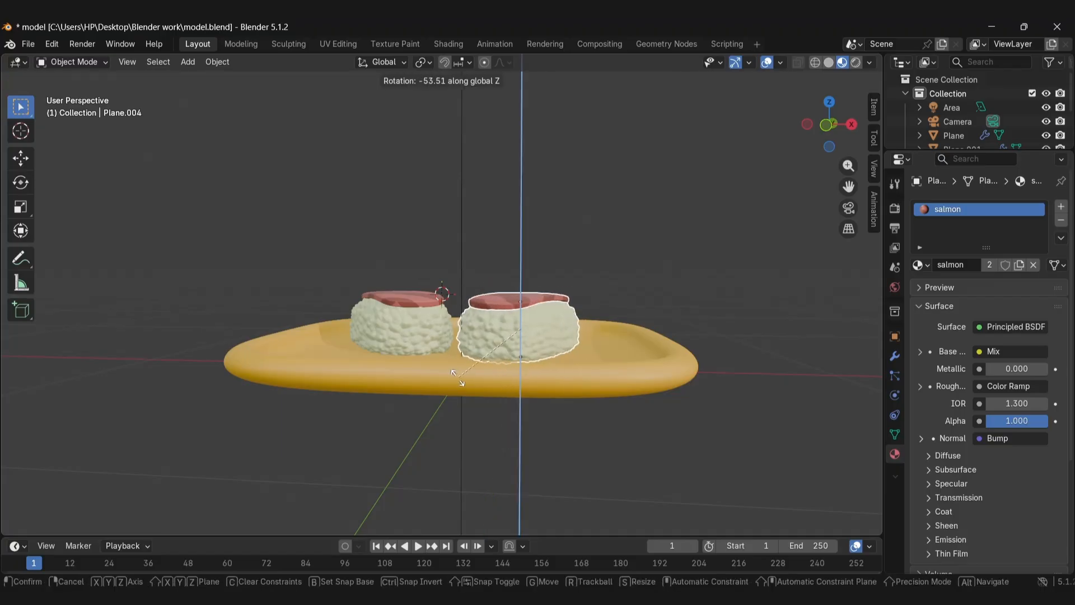
left_click(583, 342)
middle_click_drag(604, 331, 630, 381)
key("r")
key("z")
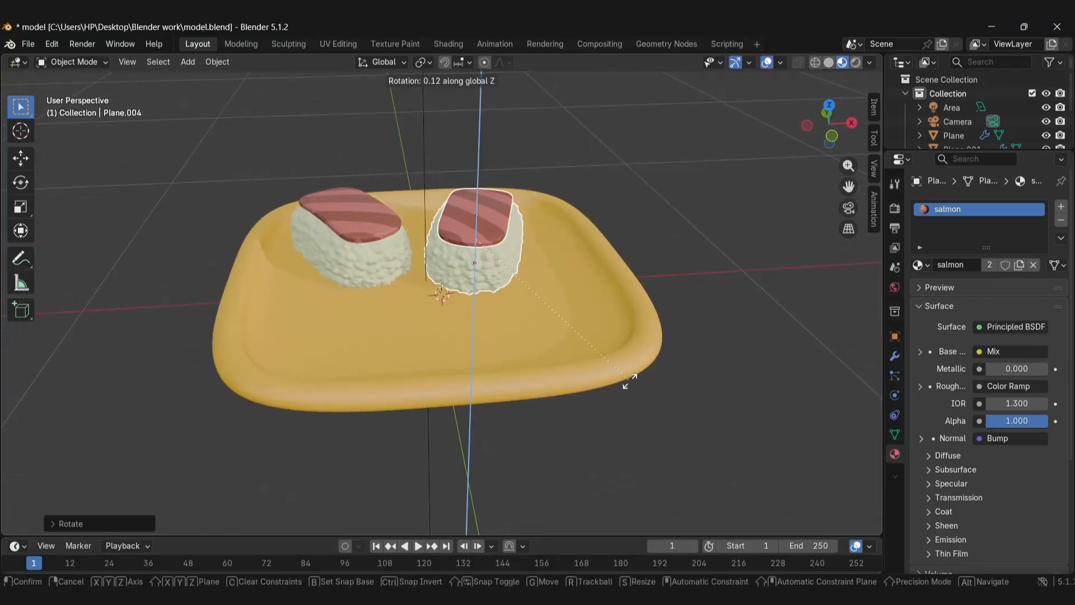
left_click(645, 372)
Scale the copied sushi slightly along Z and adjust its height so it rests on the plate
key("s")
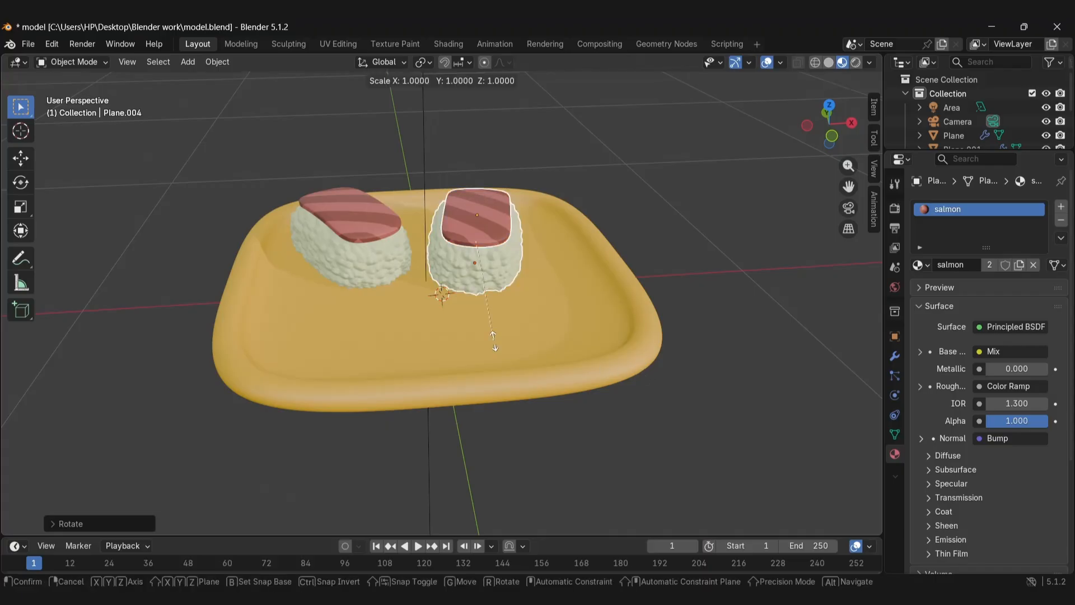
key("z")
left_click(490, 336)
middle_click_drag(491, 336, 516, 301)
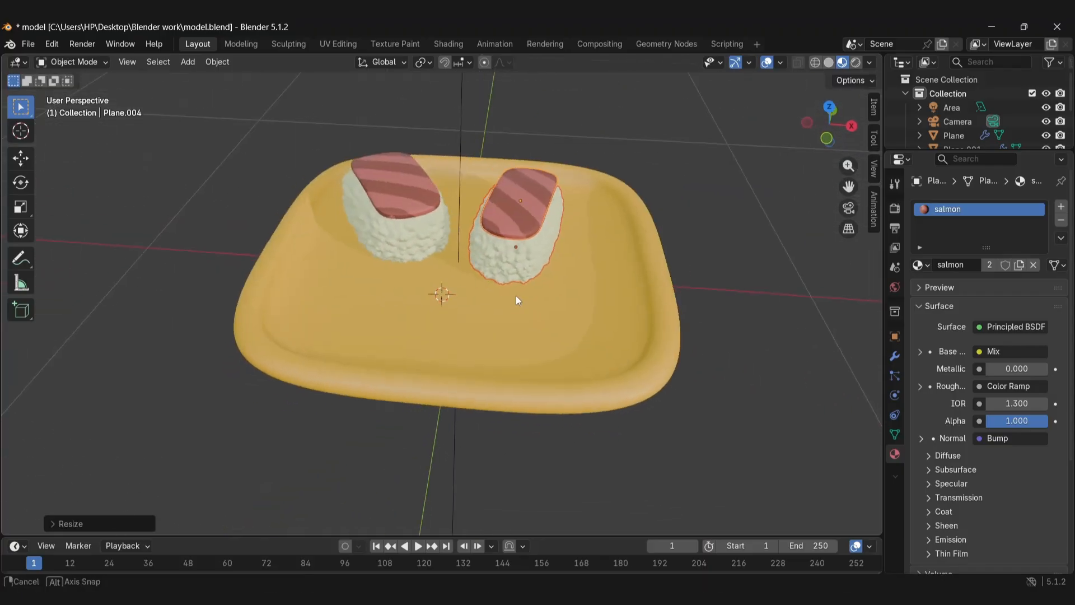
key("g")
key("z")
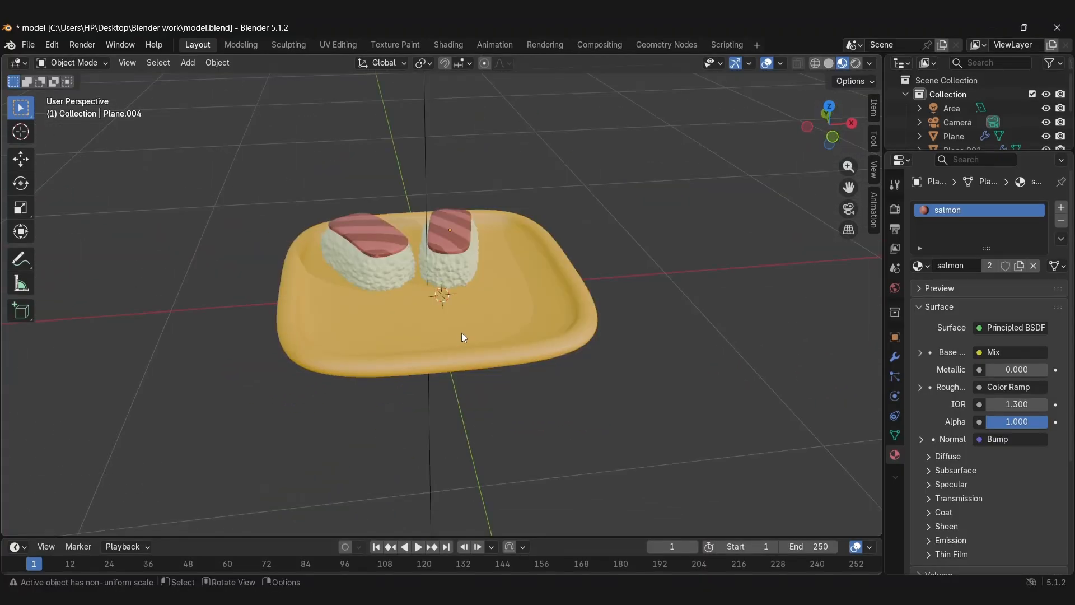
Add a plane, lower it along Z beneath the plate, and scale it up as a ground surface
key("shift+a")
mouse_move(456, 185)
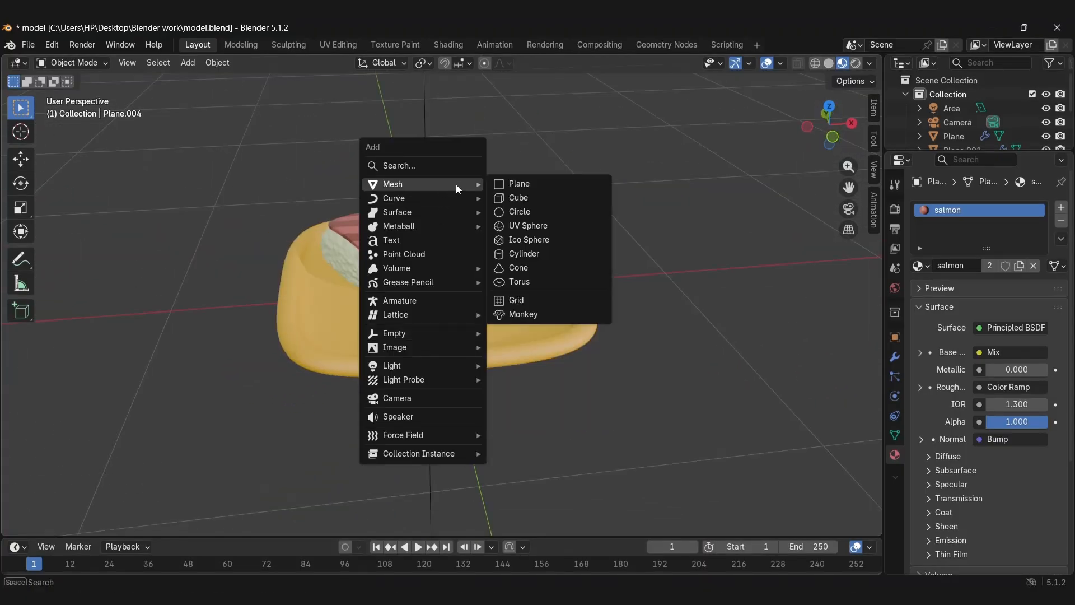
left_click(519, 184)
key("g")
key("z")
left_click(594, 377)
key("s")
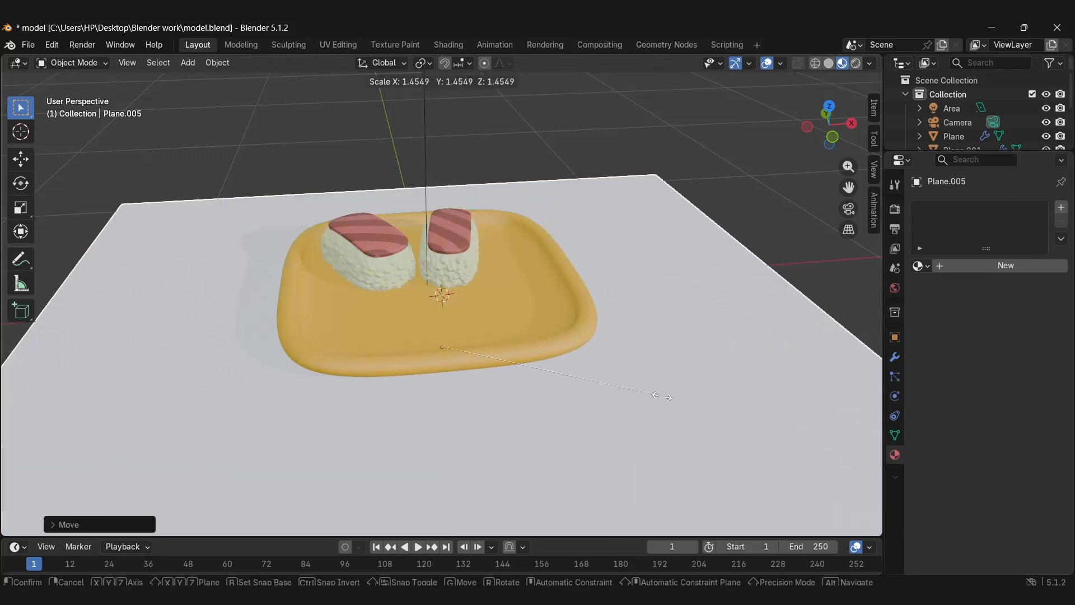
left_click(542, 364)
Shift the ground plane horizontally to place more of it behind the plate in the camera view
middle_click_drag(542, 364, 112, 376)
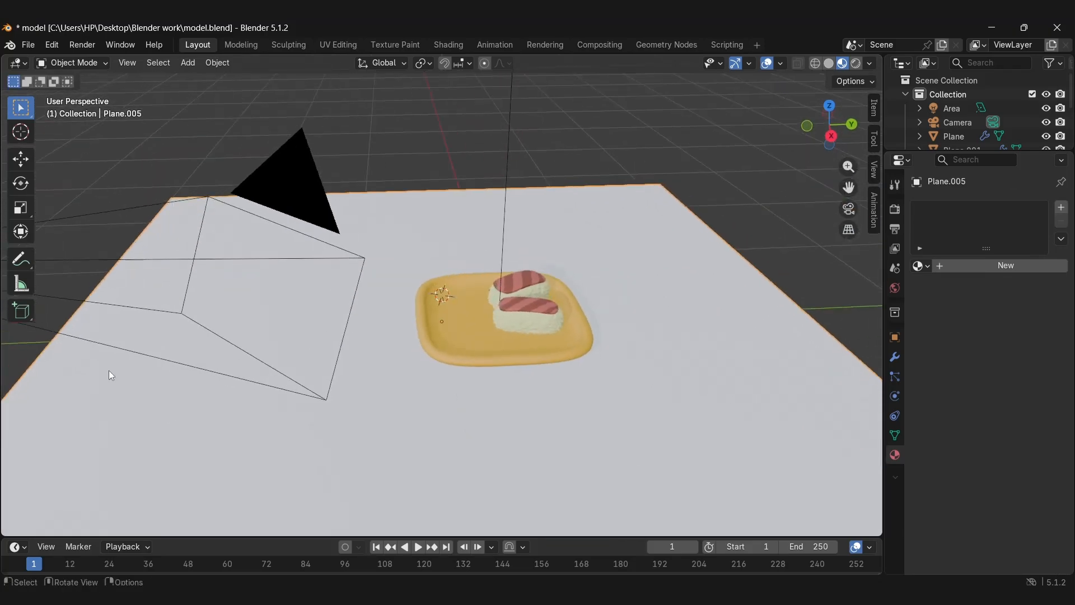
key("g")
key("z")
left_click(443, 424)
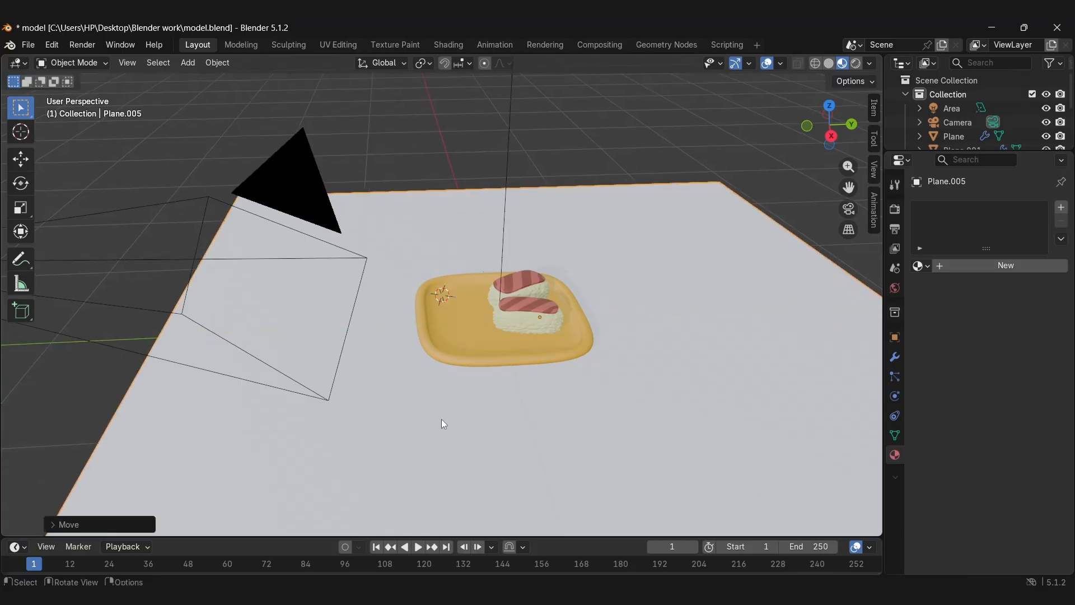
key("KP_0")
middle_click_drag(460, 365, 386, 393)
key("g")
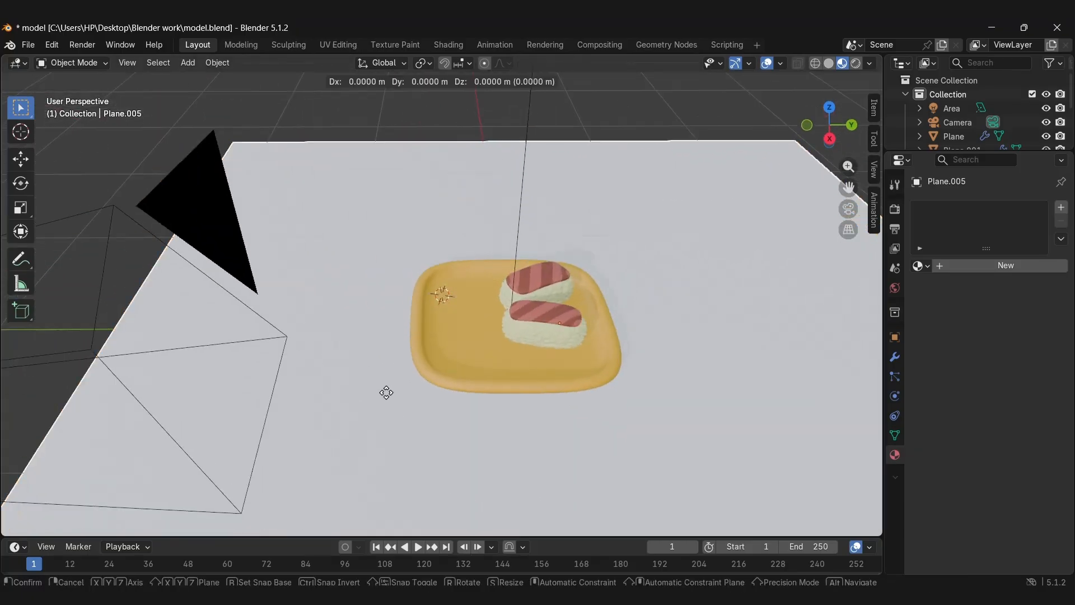
key("z")
left_click(496, 388)
Enlarge the ground plane uniformly until it fills the whole camera frame
key("s")
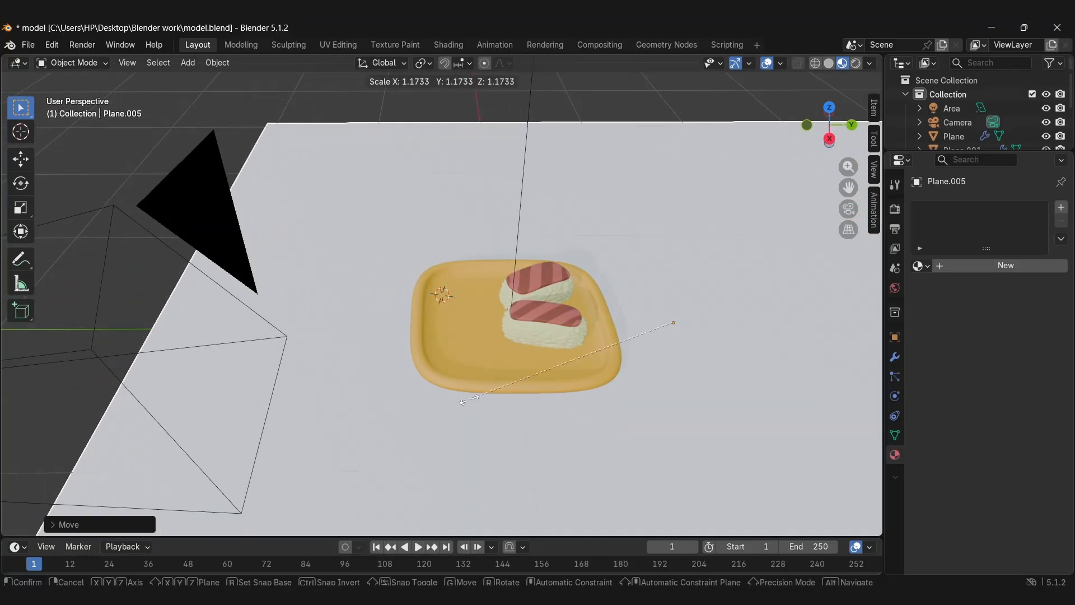
left_click(469, 399)
key("KP_0")
key("s")
left_click(408, 331)
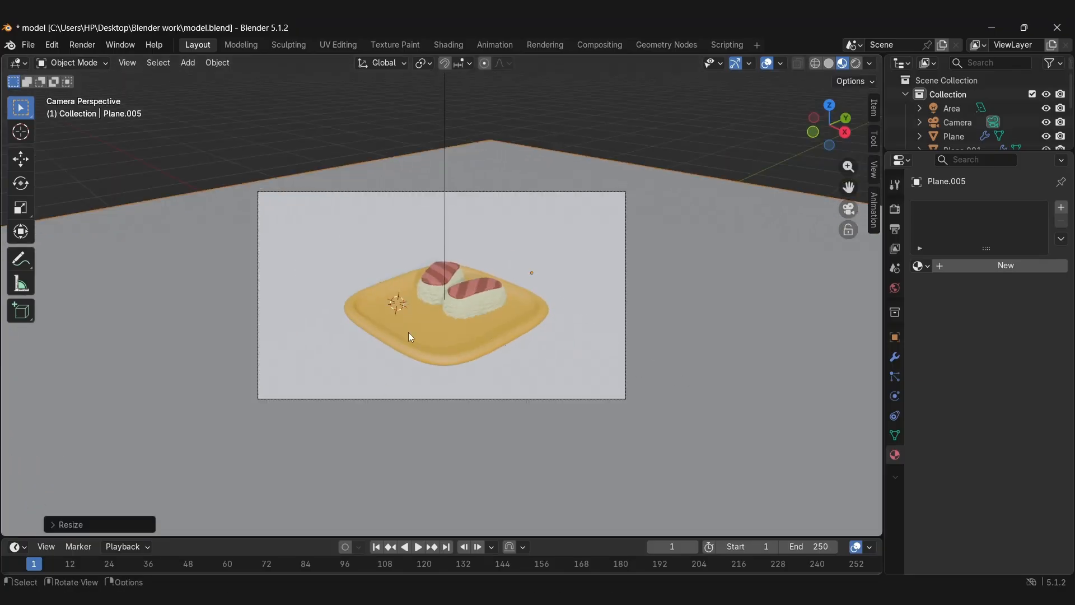
Create a new material for the ground plane and pick a new base color on the color wheel
left_click(941, 268)
left_click(989, 353)
left_click_drag(969, 160, 957, 145)
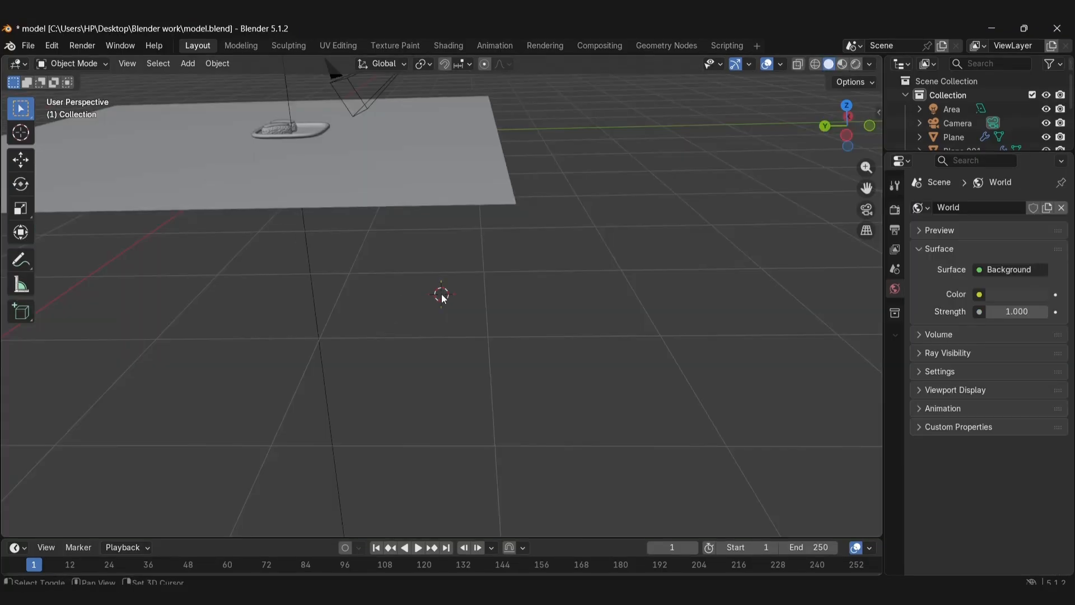
Add a cube at the 3D cursor and scale it down to a small block
key("shift+a")
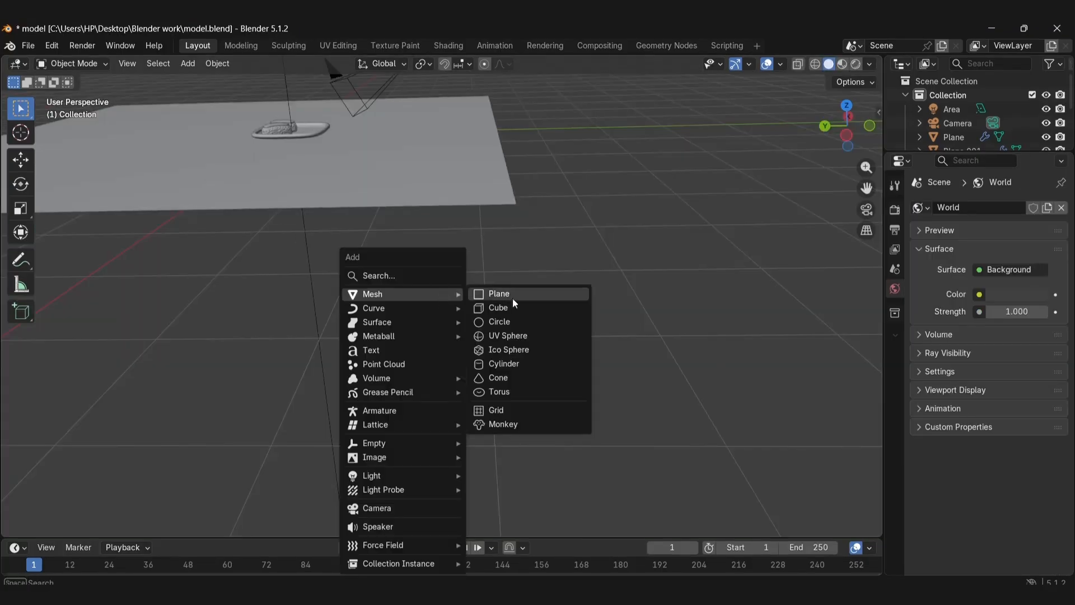
left_click(513, 313)
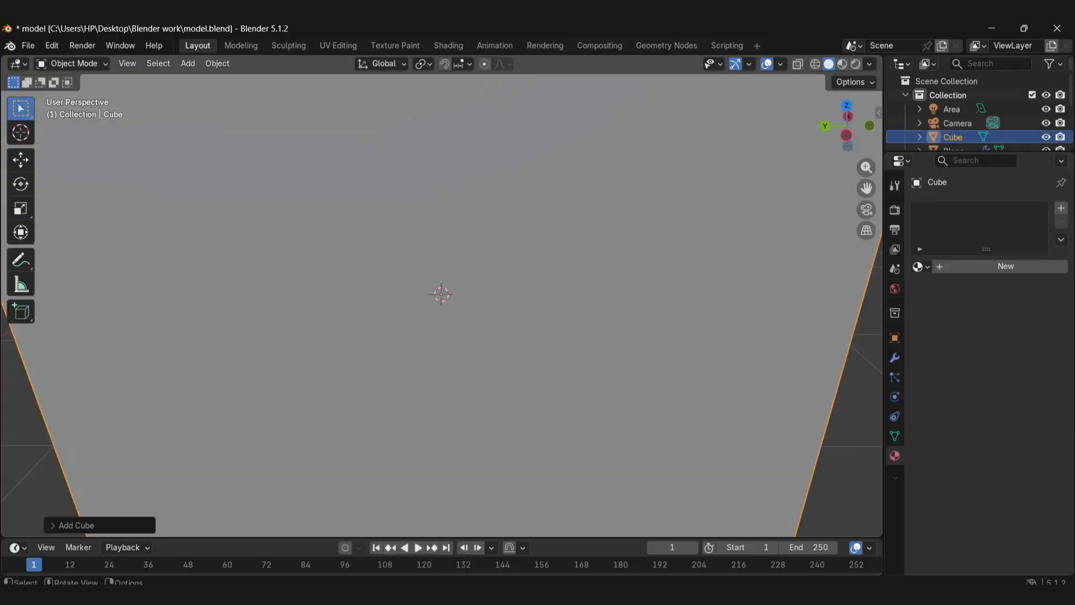
key("s")
left_click(439, 301)
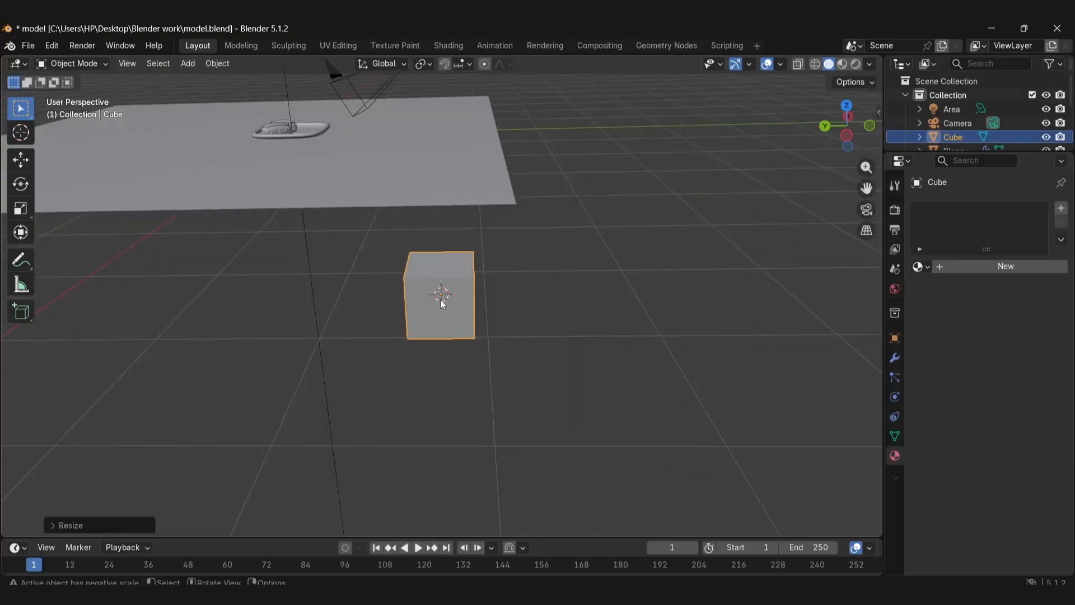
Add a Mirror modifier to the cube with the X and Y axes enabled
left_click(895, 359)
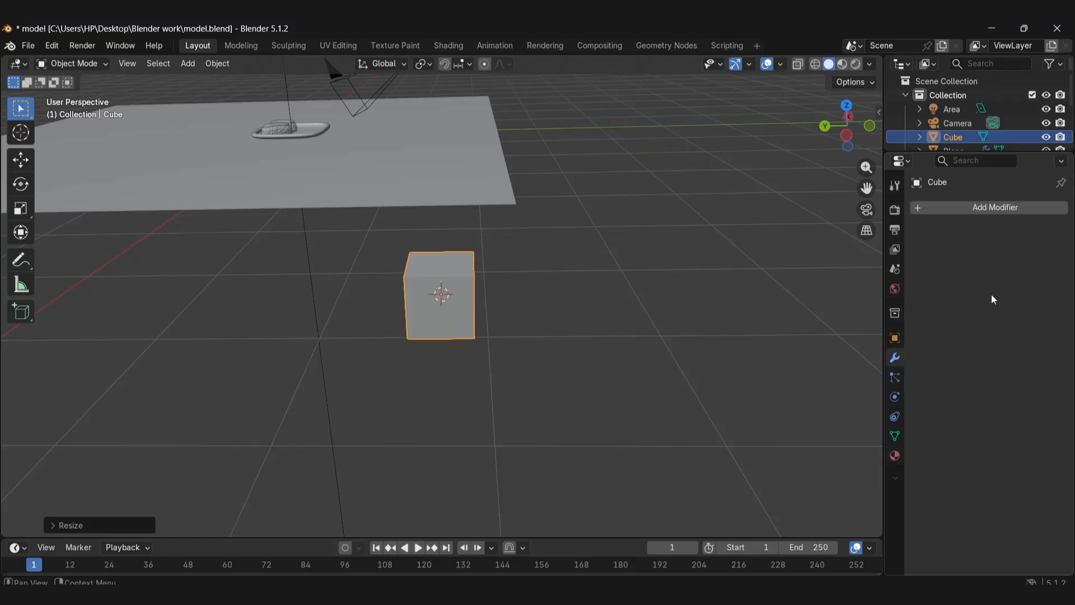
left_click(975, 210)
left_click(941, 213)
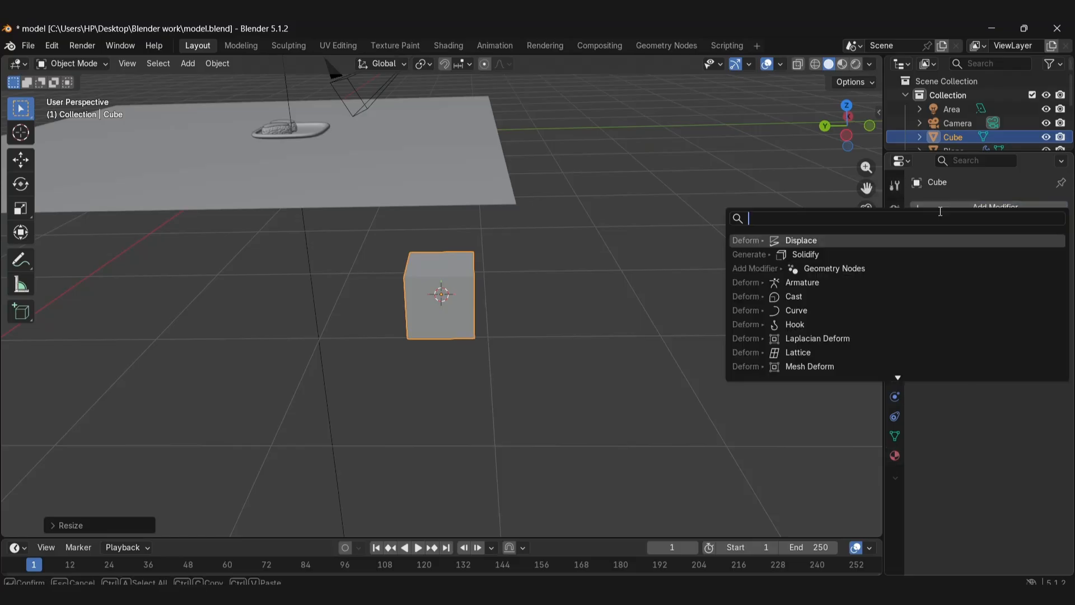
type("mirr")
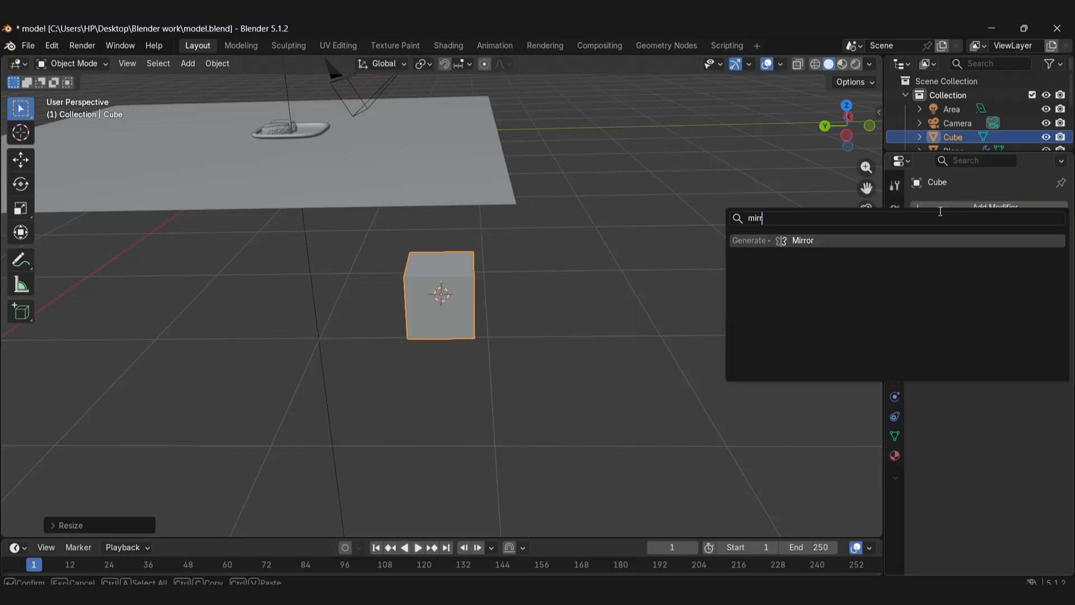
key("Return")
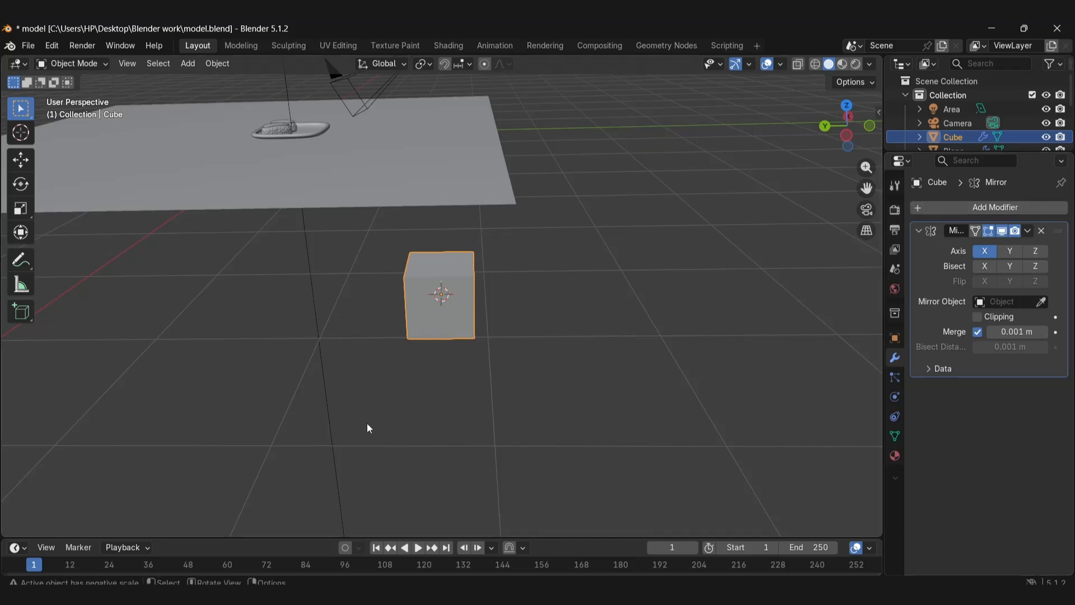
In Edit Mode, move the cube's mesh along Y away from its origin so the mirrored copy stands apart
key("Tab")
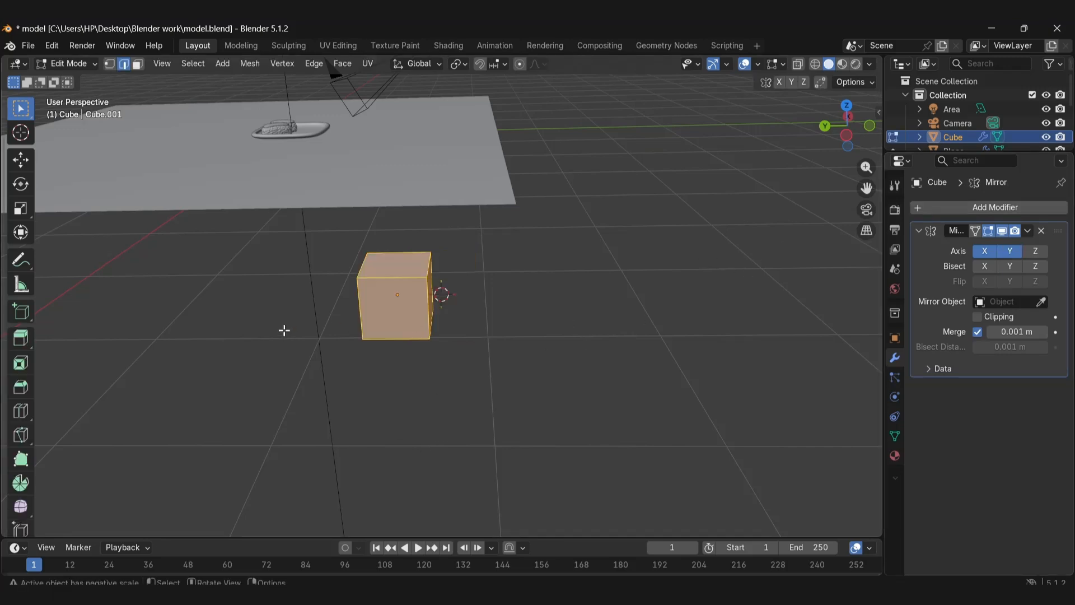
key("w")
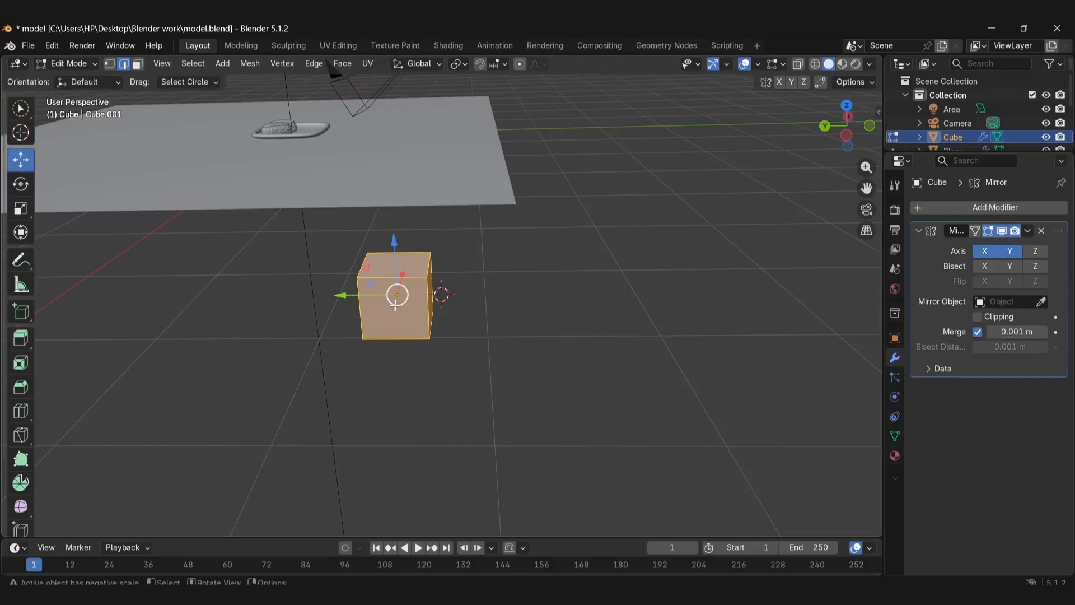
left_click_drag(351, 300, 292, 296)
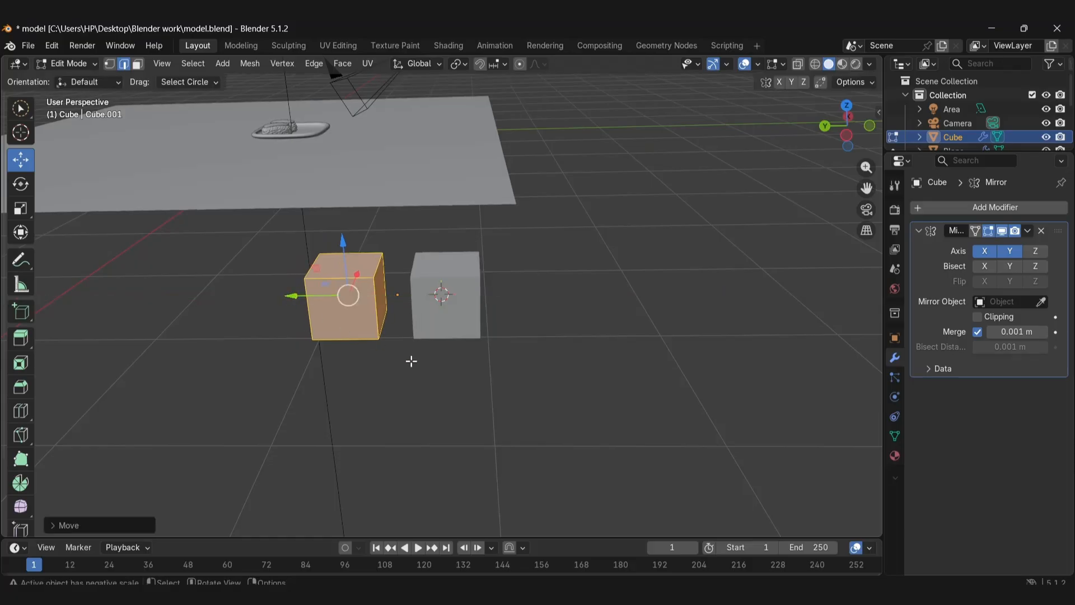
middle_click_drag(327, 334, 333, 327)
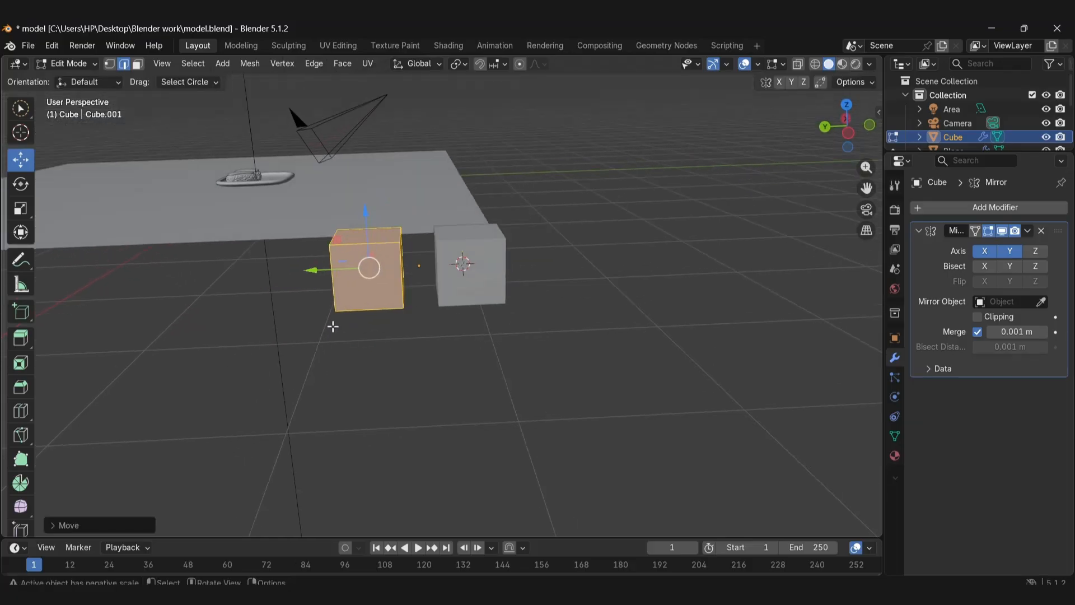
Shrink the cube's mesh in X and Y while locking Z, and scale it along Z into a long thin stick
key("s")
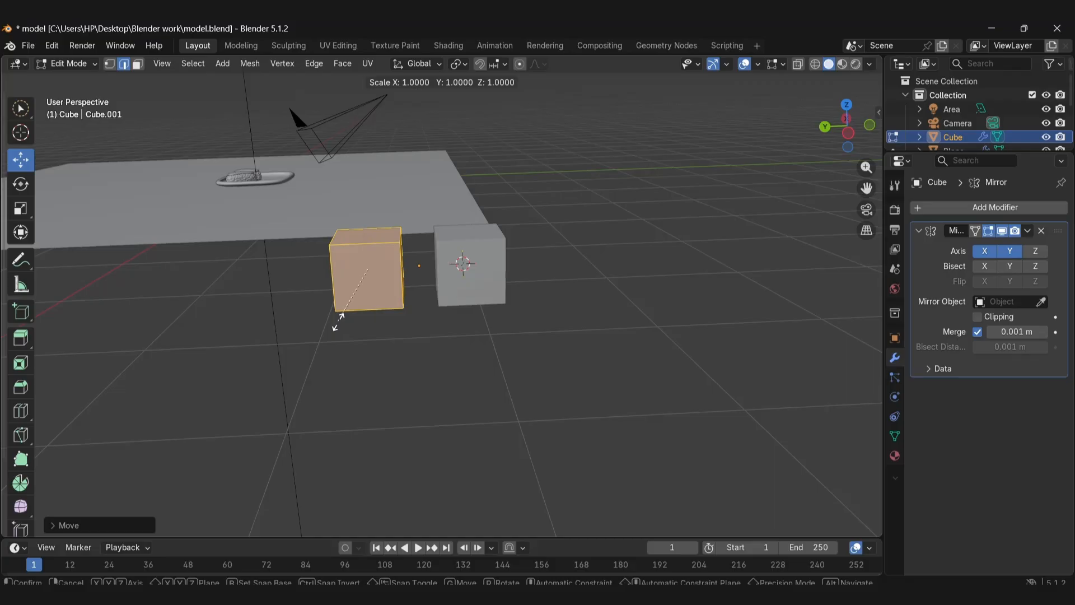
key("shift+z")
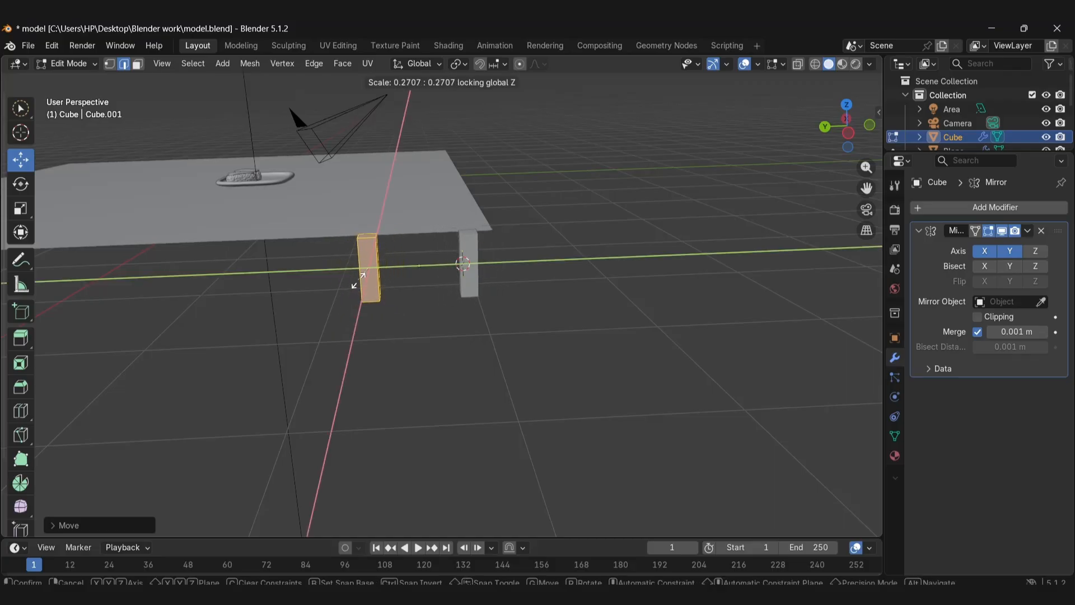
left_click(367, 269)
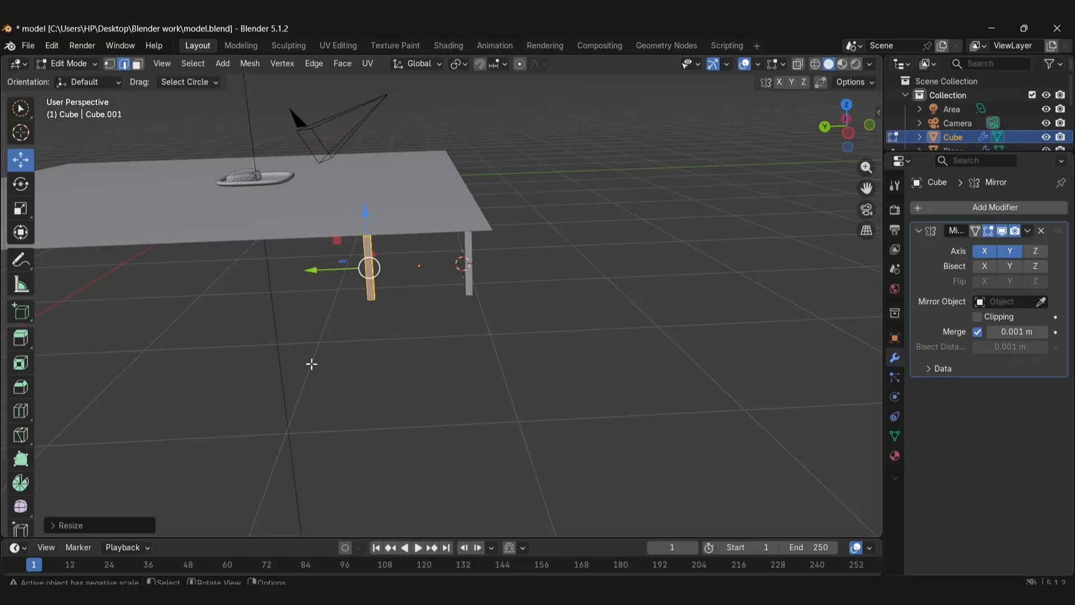
scroll(486, 334, "up", 2)
middle_click_drag(301, 249, 308, 252)
key("s")
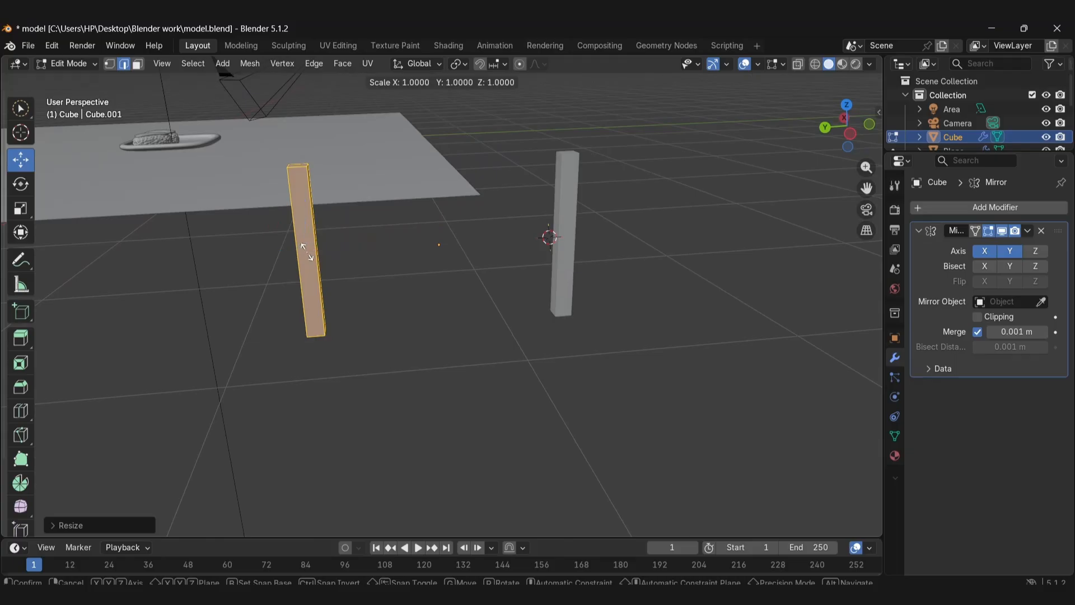
key("z")
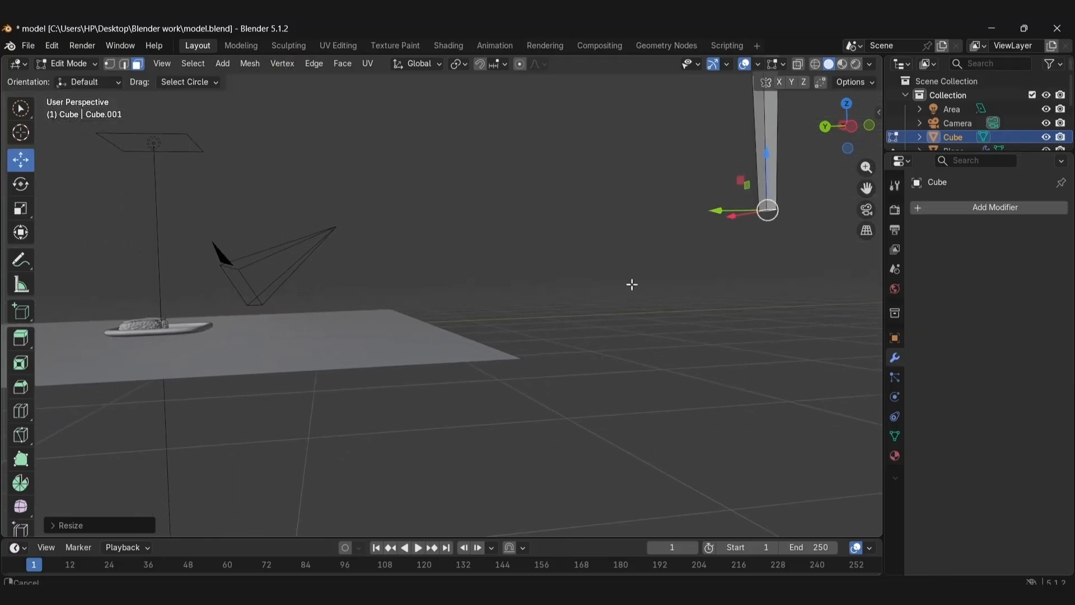
Add a loop cut close to the stick's upper end and a lengthwise loop cut down its side
middle_click_drag(631, 284, 521, 360, "shift")
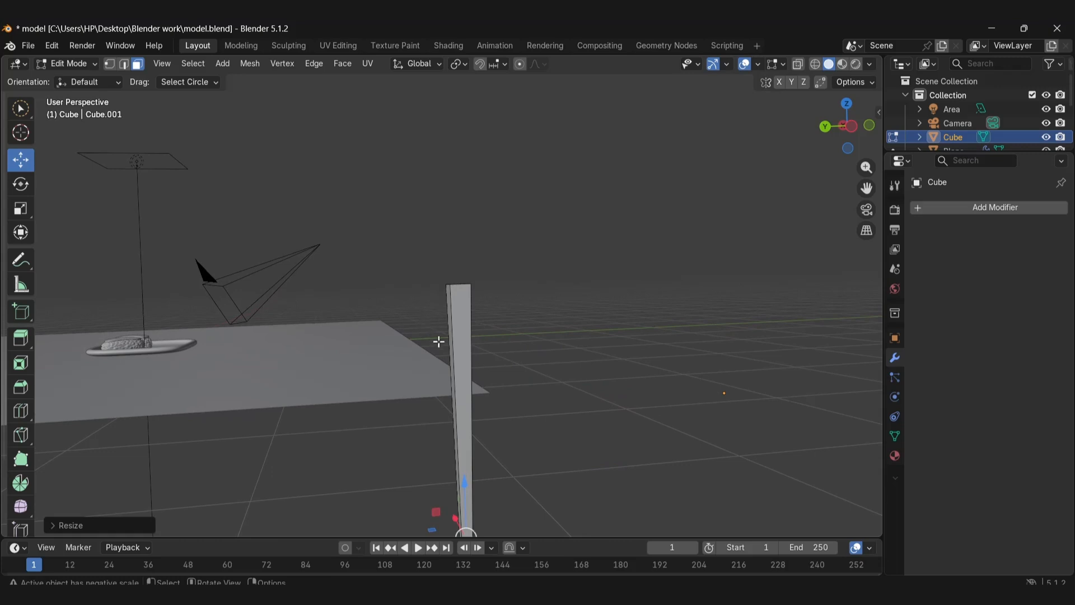
key("ctrl+r")
left_click(449, 301)
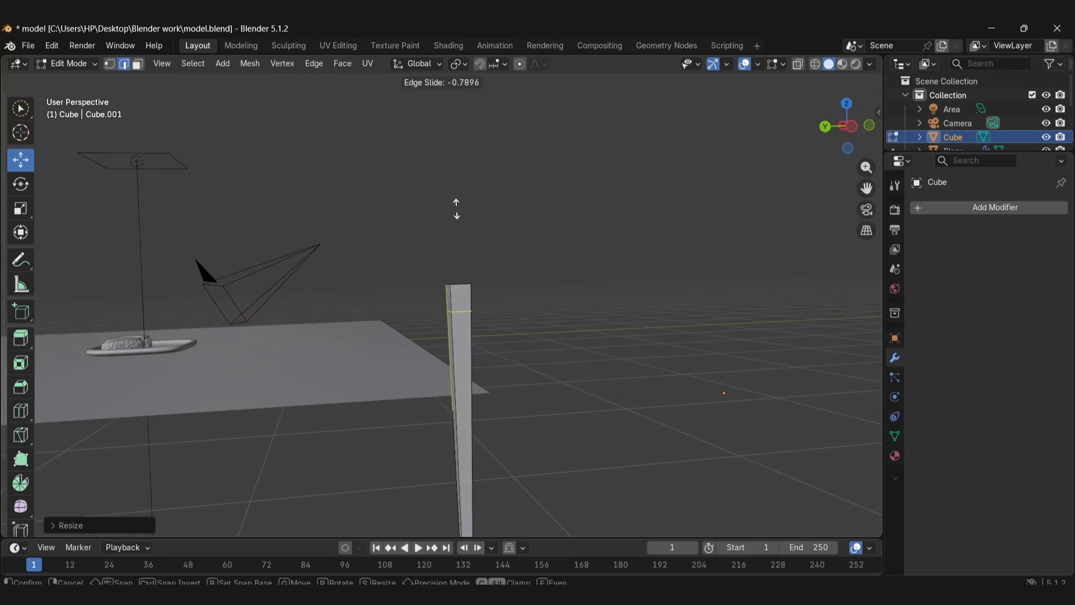
left_click(460, 190)
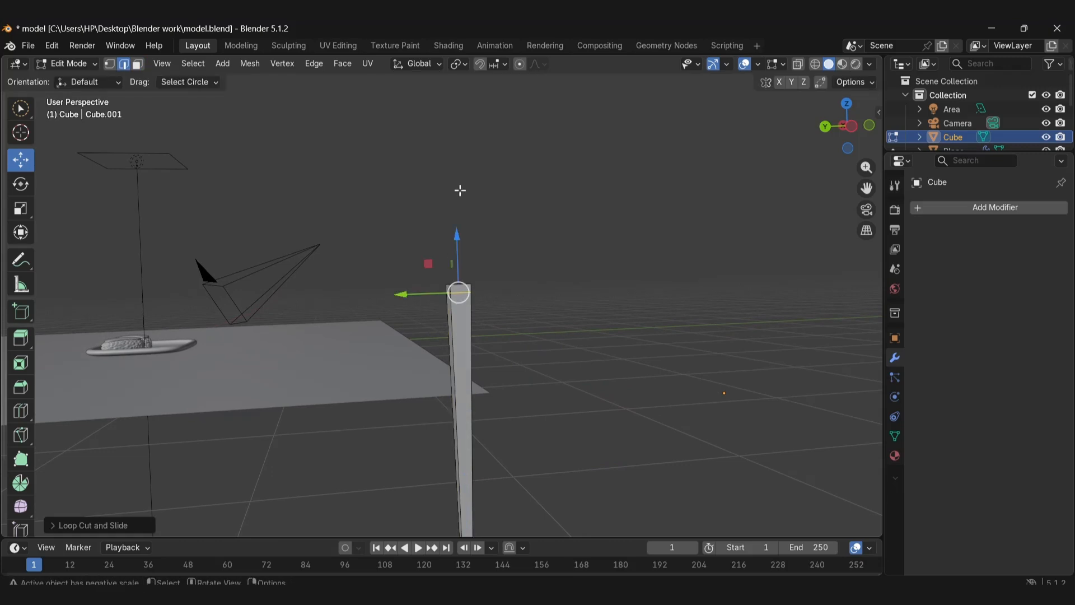
key("ctrl+r")
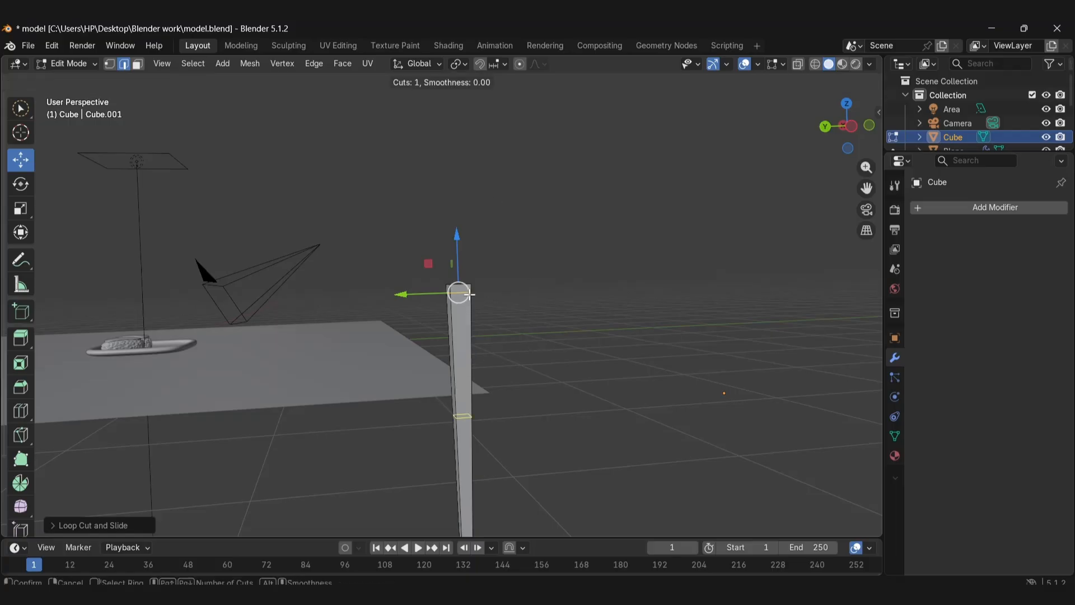
left_click(461, 283)
left_click(461, 284)
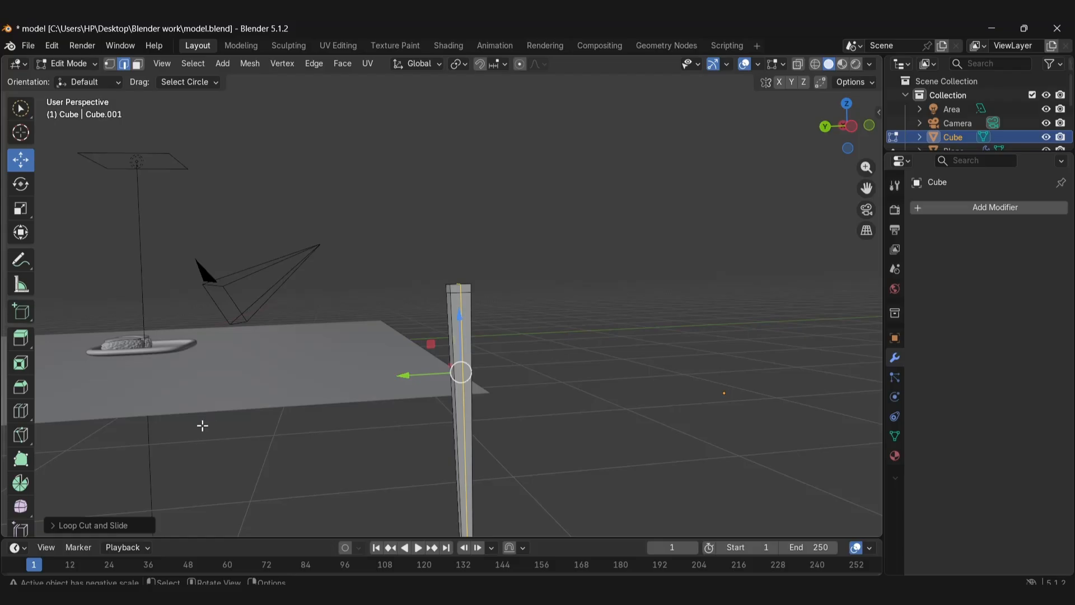
Add a loop cut across the stick and slide it close to the lower end
middle_click_drag(510, 425, 435, 369, "shift")
key("ctrl+r")
left_click(409, 337)
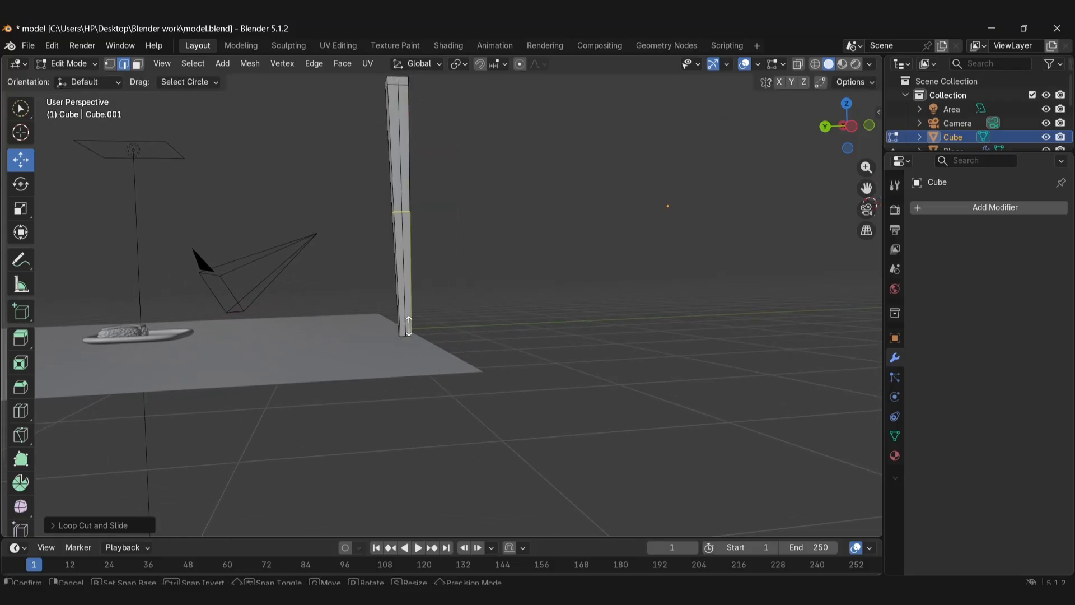
left_click(410, 432)
Add a Subdivision Surface modifier to the stick and set its viewport level to 3
left_click(925, 207)
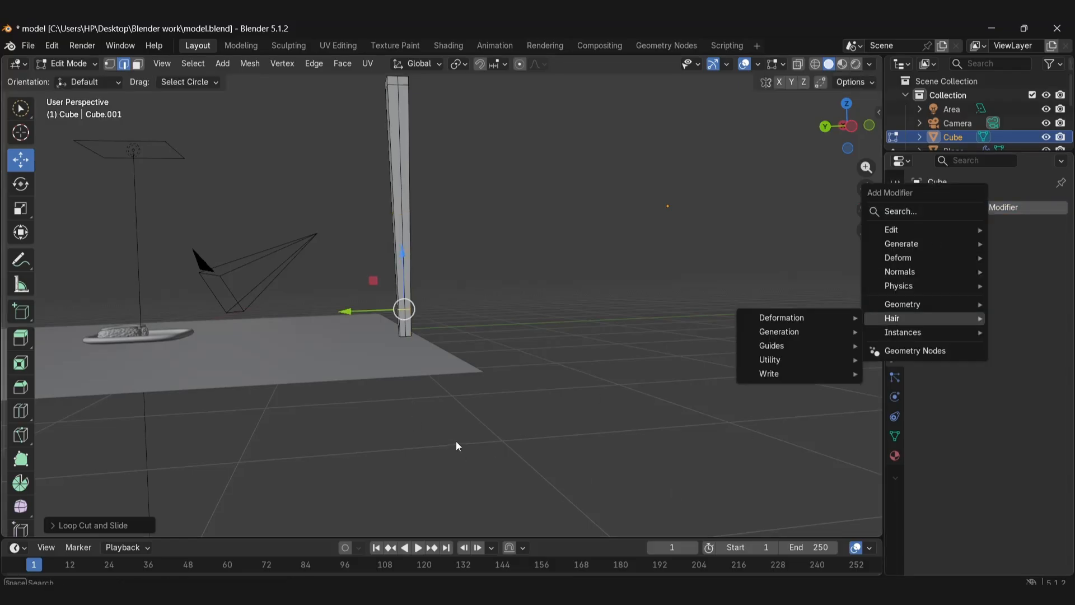
left_click(904, 211)
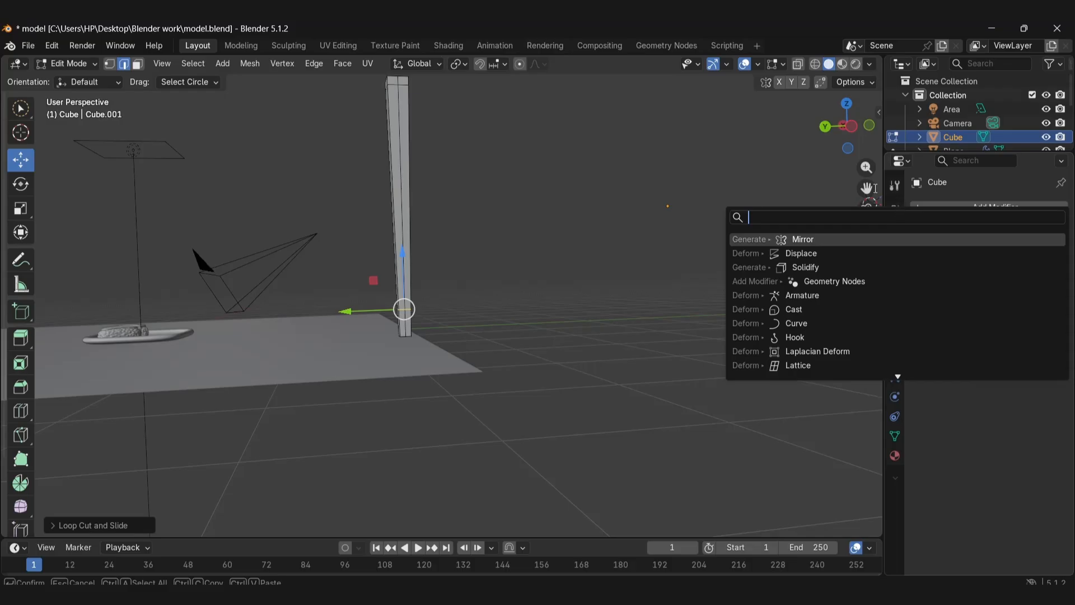
type("subd")
key("Return")
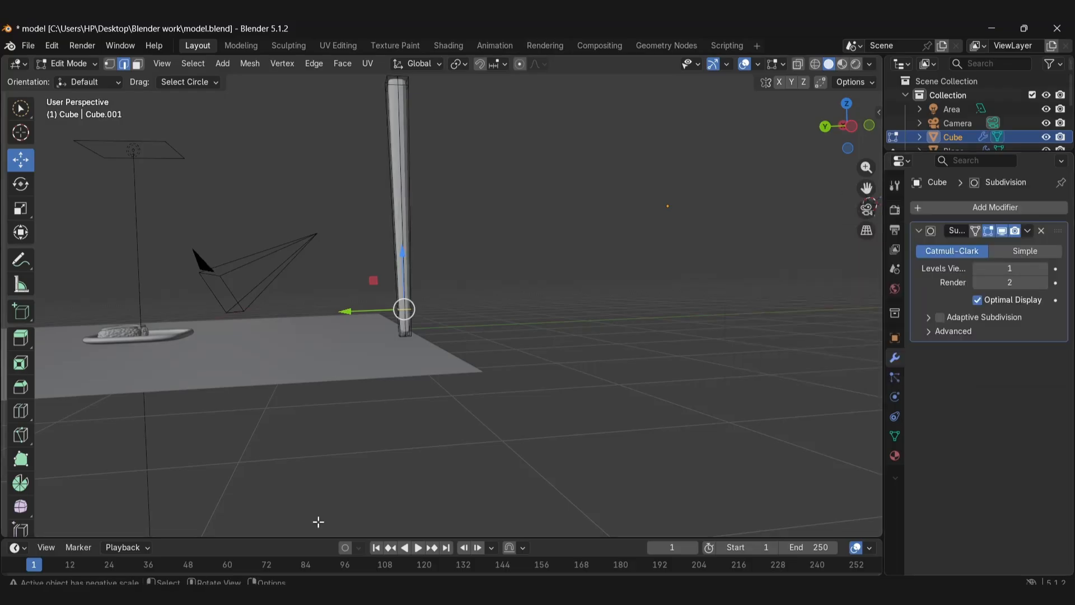
scroll(401, 380, "down", 4)
middle_click_drag(420, 335, 403, 360)
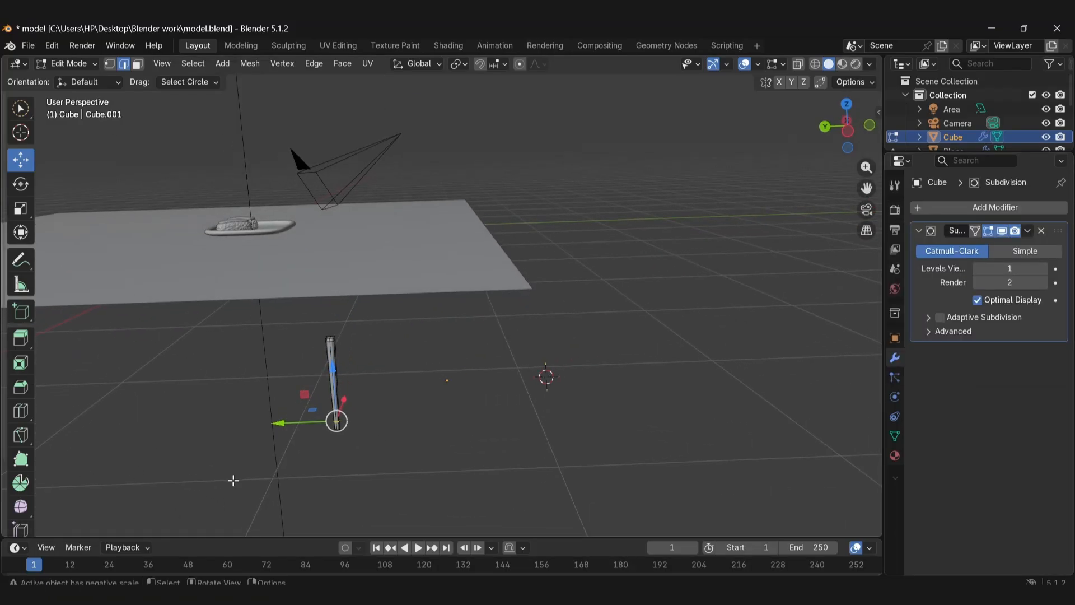
scroll(359, 437, "up", 1)
middle_click_drag(358, 454, 366, 441, "shift")
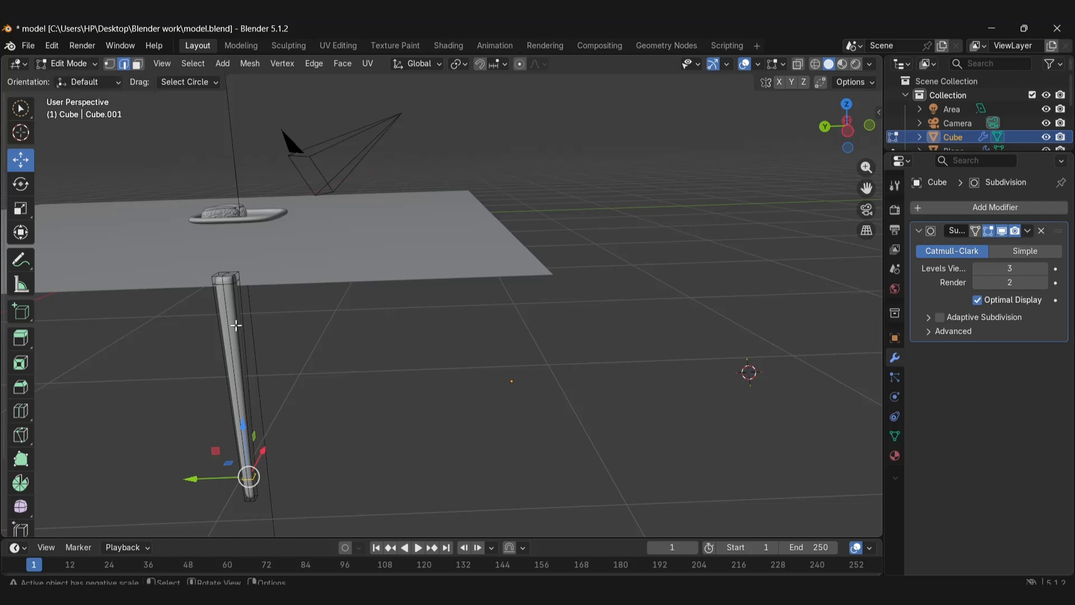
Return to Object Mode and move the stick from below the ground plane to the area above the plate
key("Tab")
middle_click_drag(612, 359, 552, 372)
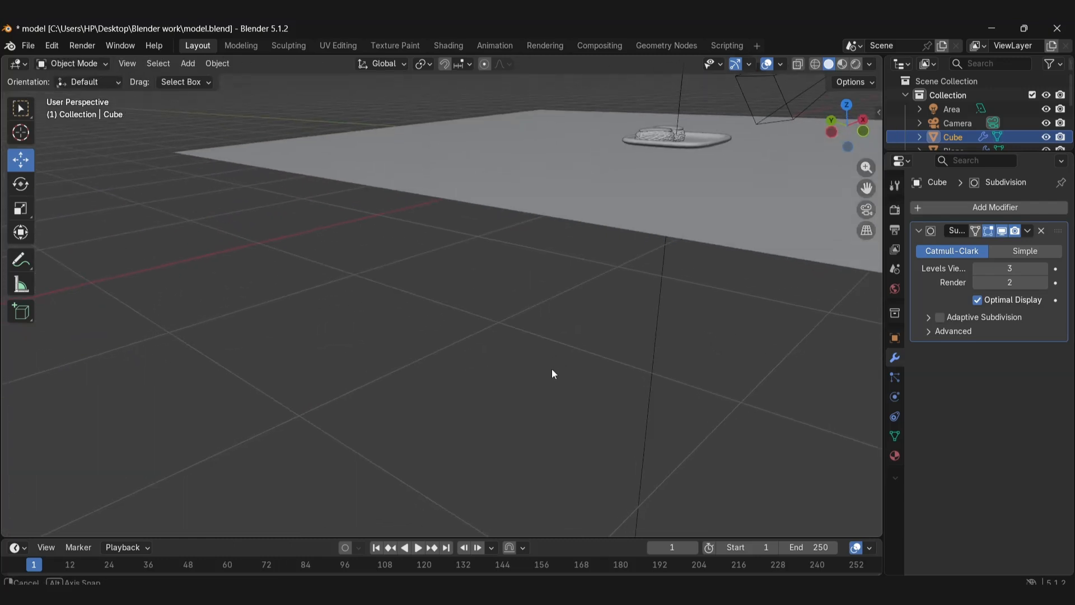
scroll(551, 372, "down", 2)
left_click_drag(189, 335, 765, 213)
scroll(690, 247, "up", 4)
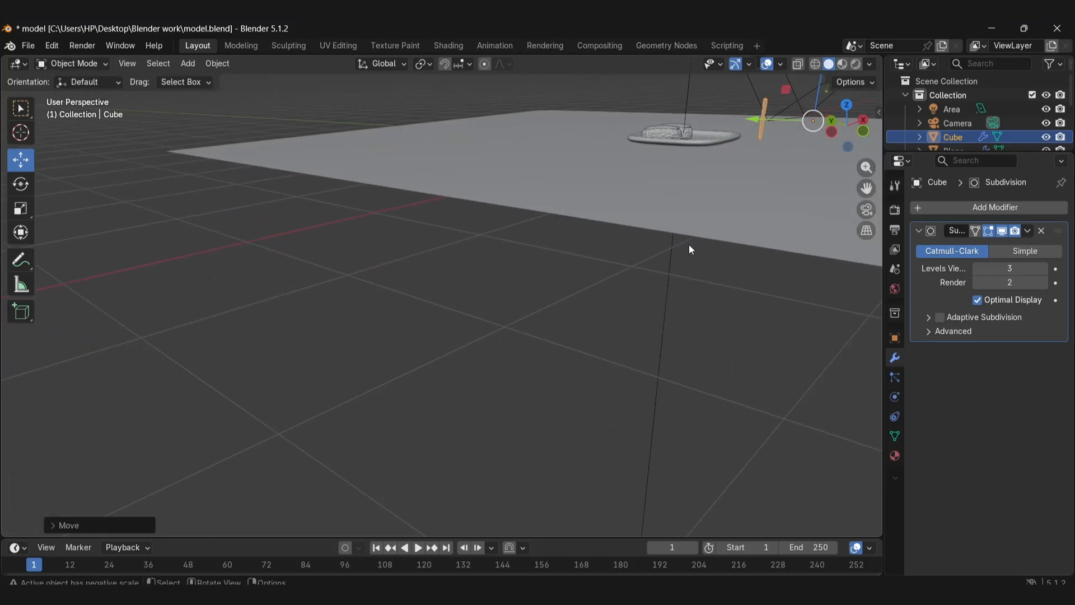
middle_click_drag(581, 269, 454, 485, "shift")
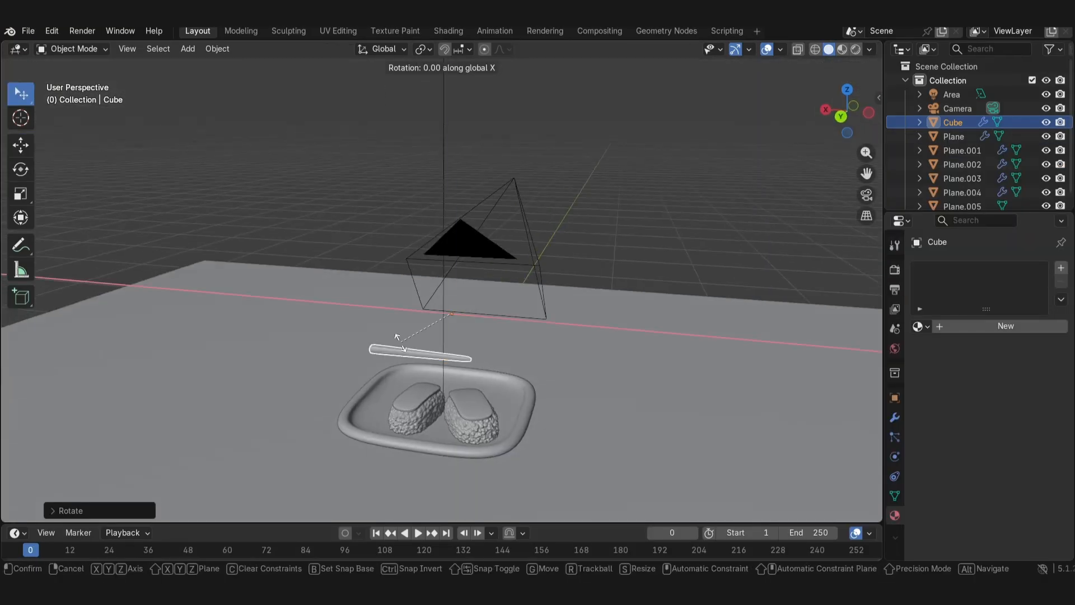
Move the stick closer to the plate beside the two sushi pieces
middle_click_drag(396, 336, 470, 403)
key("g")
left_click(490, 327)
key("g")
middle_click_drag(426, 359, 538, 276)
Tilt the stick, including a rotation about the X axis, and place it inside the plate's rim next to the sushi
key("r")
left_click(577, 387)
key("r")
key("x")
mouse_move(577, 387)
middle_mouse_down()
mouse_move(624, 386)
mouse_move(550, 361)
mouse_move(379, 449)
mouse_move(647, 383)
middle_mouse_up()
left_click(624, 386)
key("g")
left_click(379, 450)
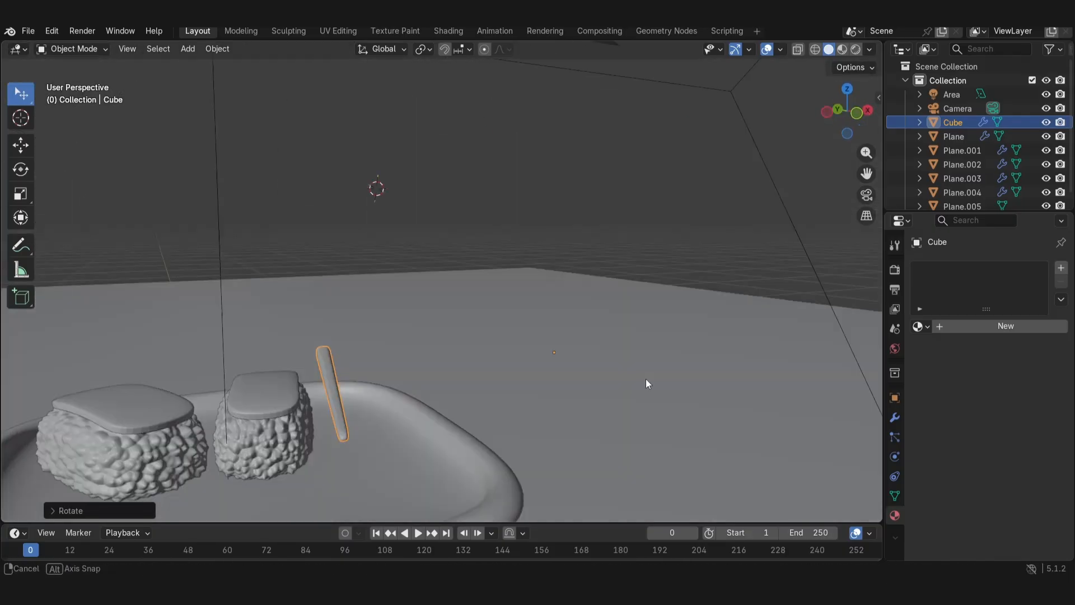
Nudge the plate slightly in material preview and return the viewport to solid shading
left_click(842, 50)
left_click(499, 404)
left_click(497, 367)
key("g")
left_click(489, 369)
middle_click_drag(492, 375, 657, 415)
left_click(829, 49)
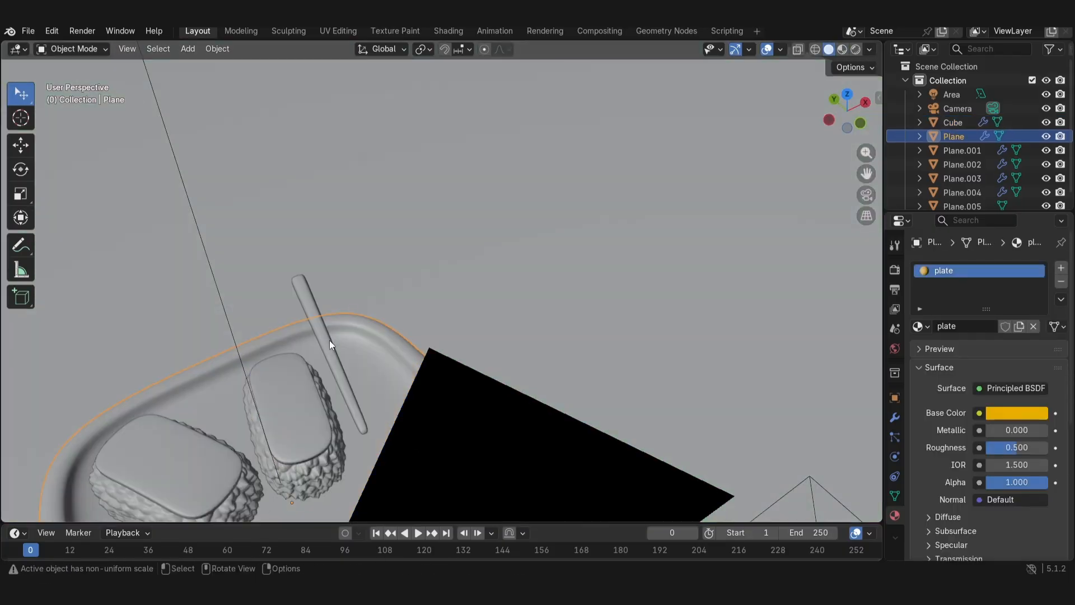
Duplicate the chopstick, place the copy beside the original, and rotate it slightly
left_click(330, 341)
key("shift+d")
left_click(350, 335)
key("r")
left_click(359, 336)
middle_click_drag(425, 330, 697, 266)
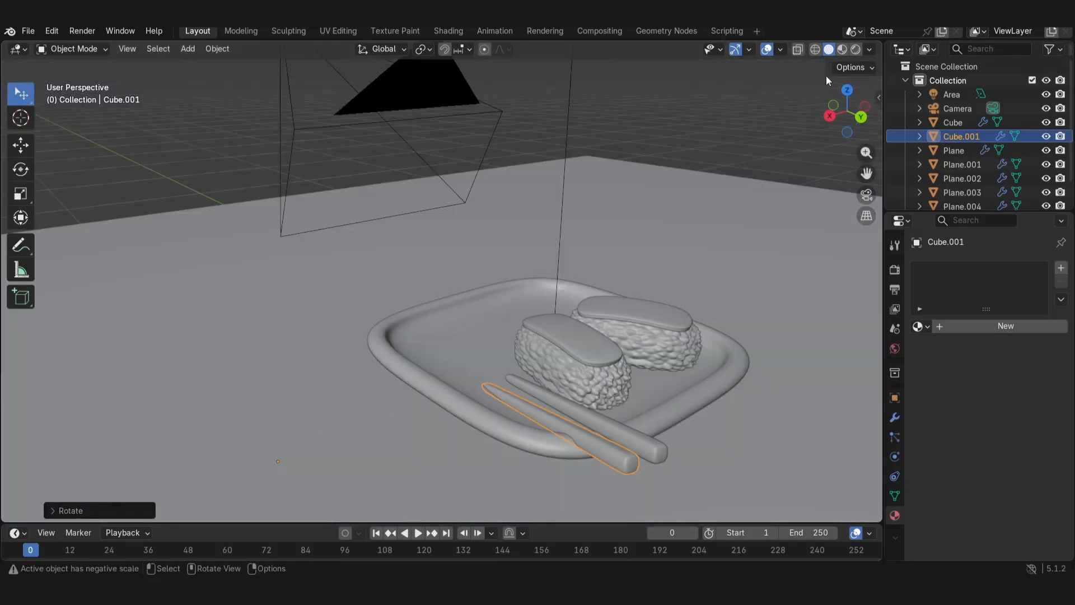
Select both chopsticks, rotate them about the Y axis, and adjust their height along Z to rest on the plate
left_click(563, 435, "shift")
middle_click_drag(552, 407, 823, 509)
key("shift+d")
left_click(806, 381)
left_click(543, 442)
key("r")
key("y")
left_click(509, 432)
key("g")
key("z")
left_click(627, 415)
key("r")
left_click(529, 245)
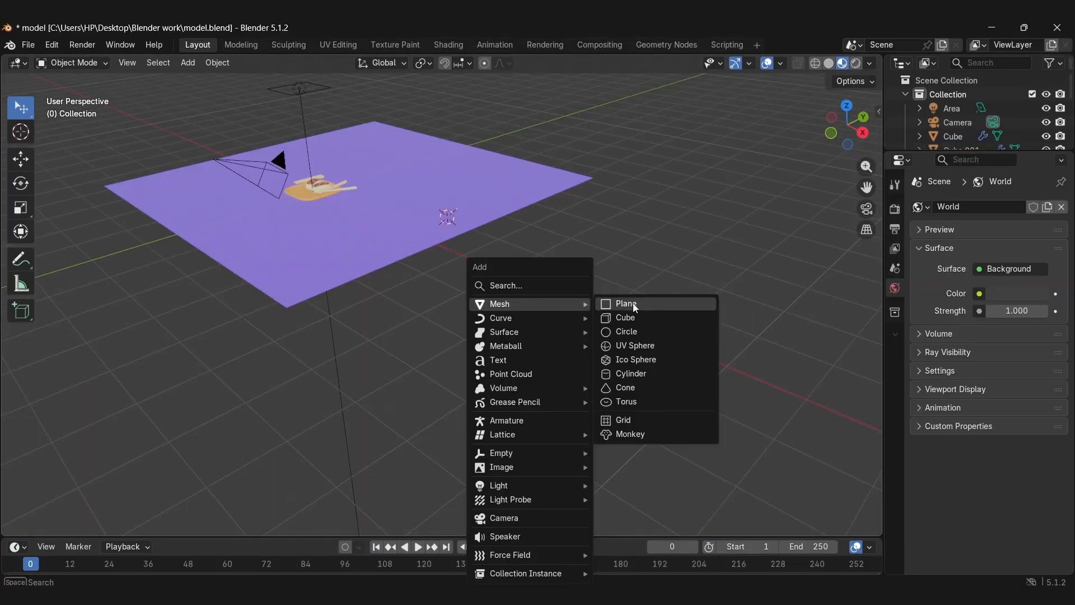
Add a mesh circle beside the ground plane and fill it with a face in Edit Mode
left_click(636, 330)
middle_click_drag(491, 326, 575, 320)
key("Tab")
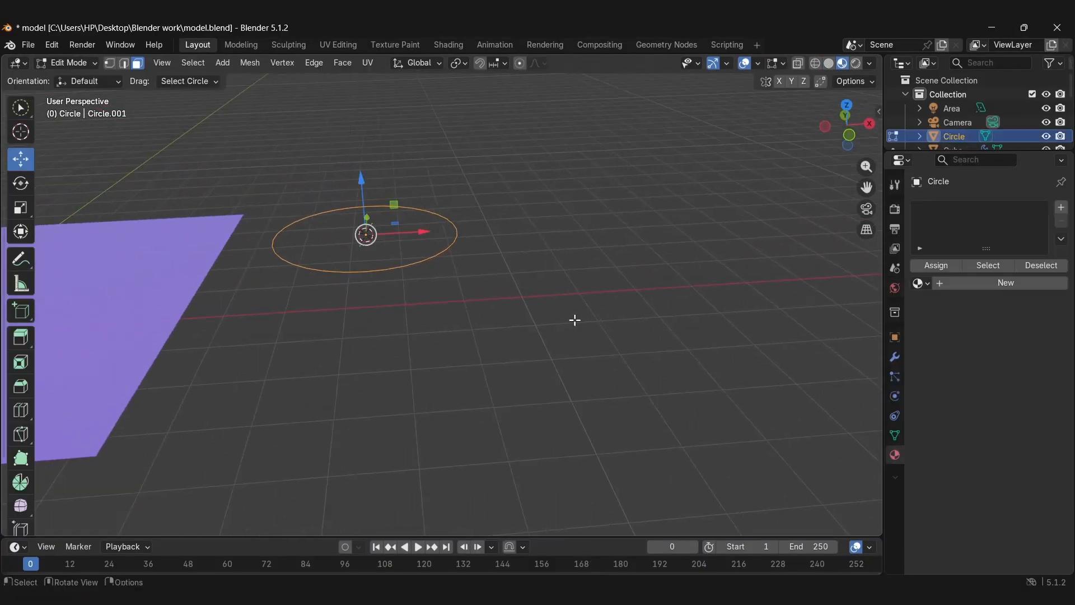
key("f")
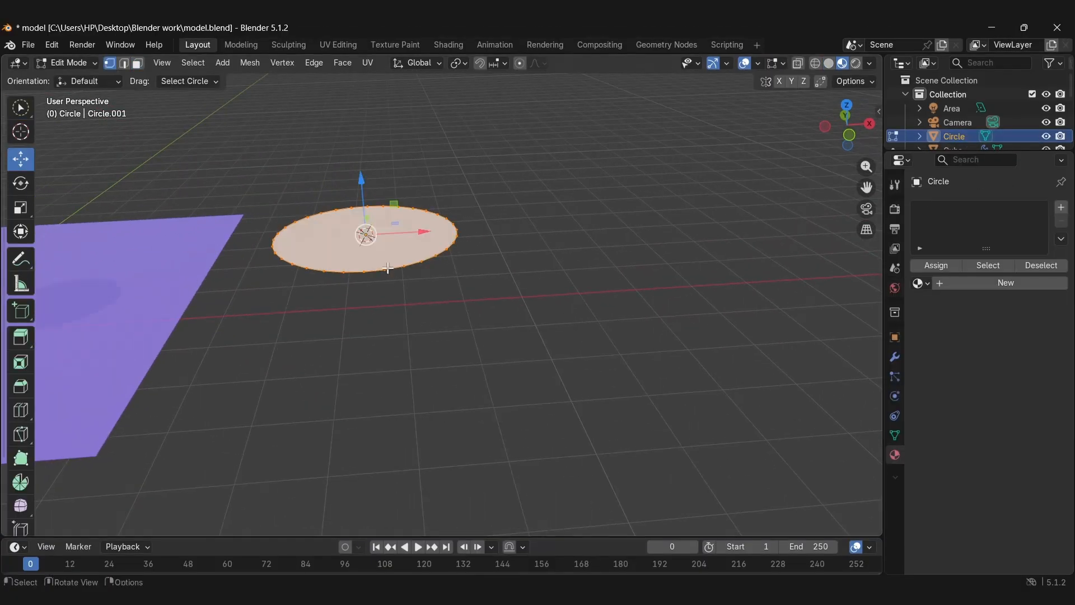
Lower the filled circle, extrude it upward, and enlarge the top face to form a flared bowl shape
left_click_drag(364, 183, 373, 289)
key("e")
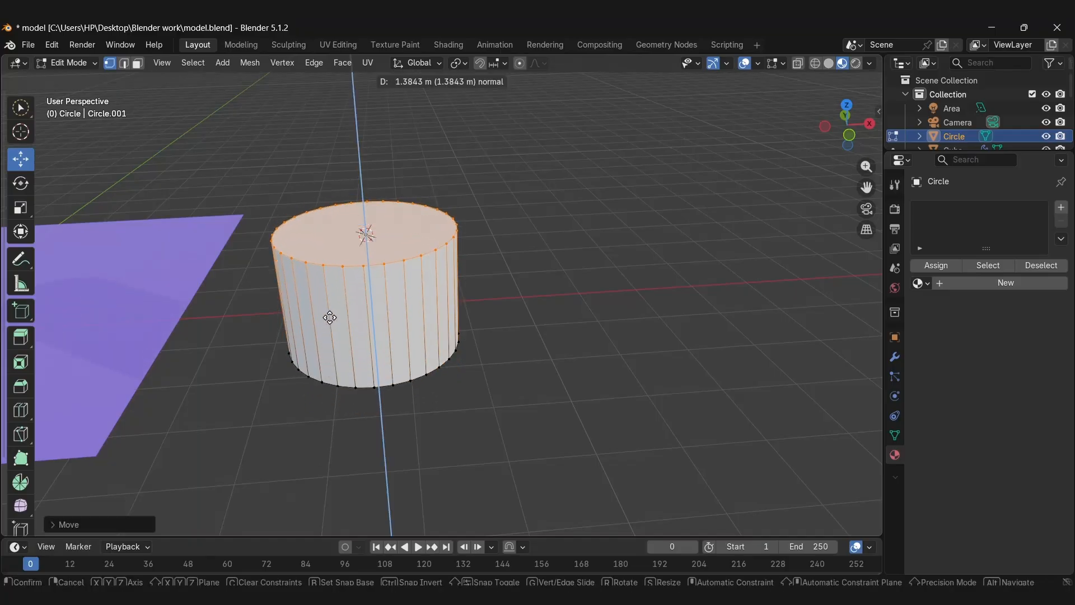
left_click(372, 344)
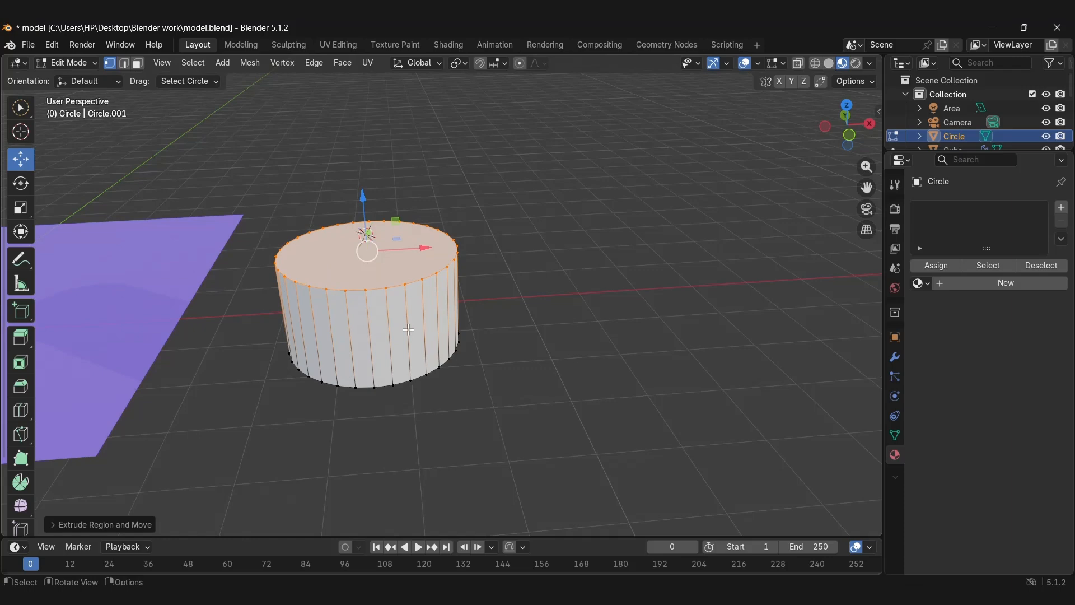
key("s")
left_click(371, 329)
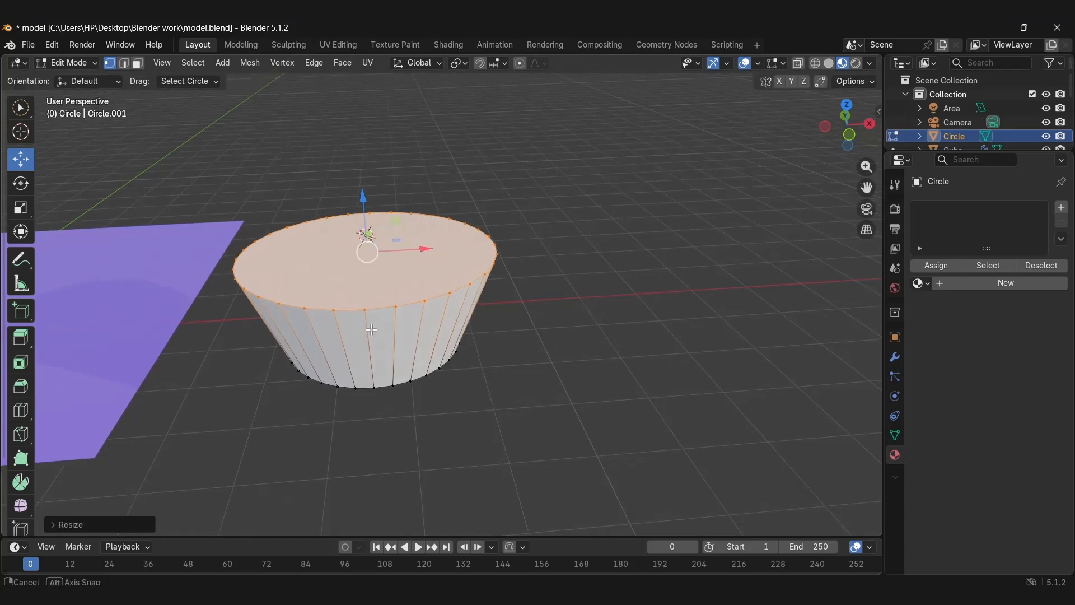
middle_click_drag(371, 329, 249, 307)
key("ctrl+r")
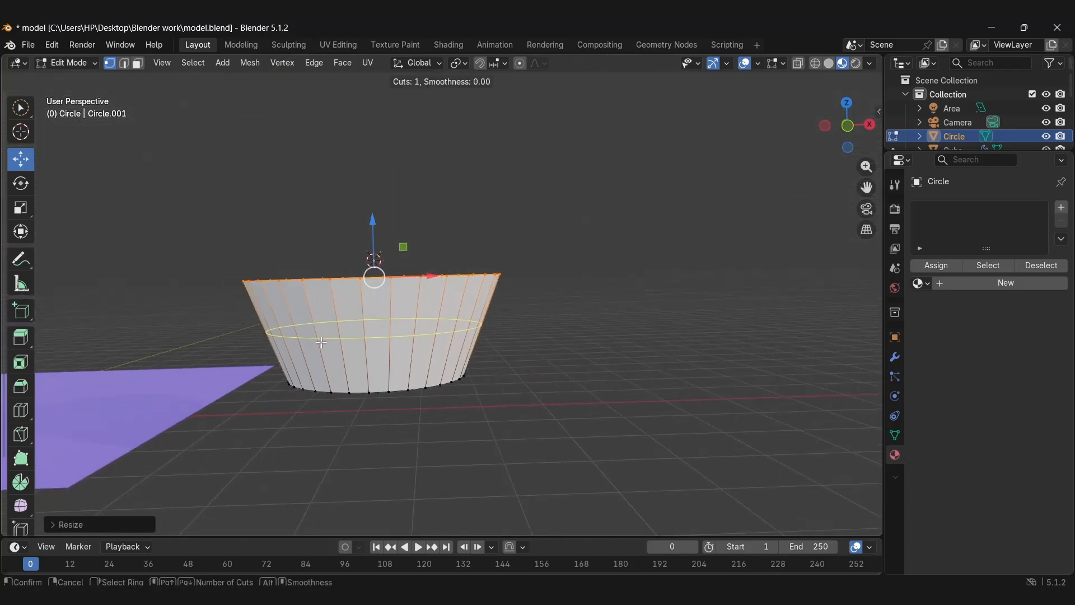
left_click(324, 365)
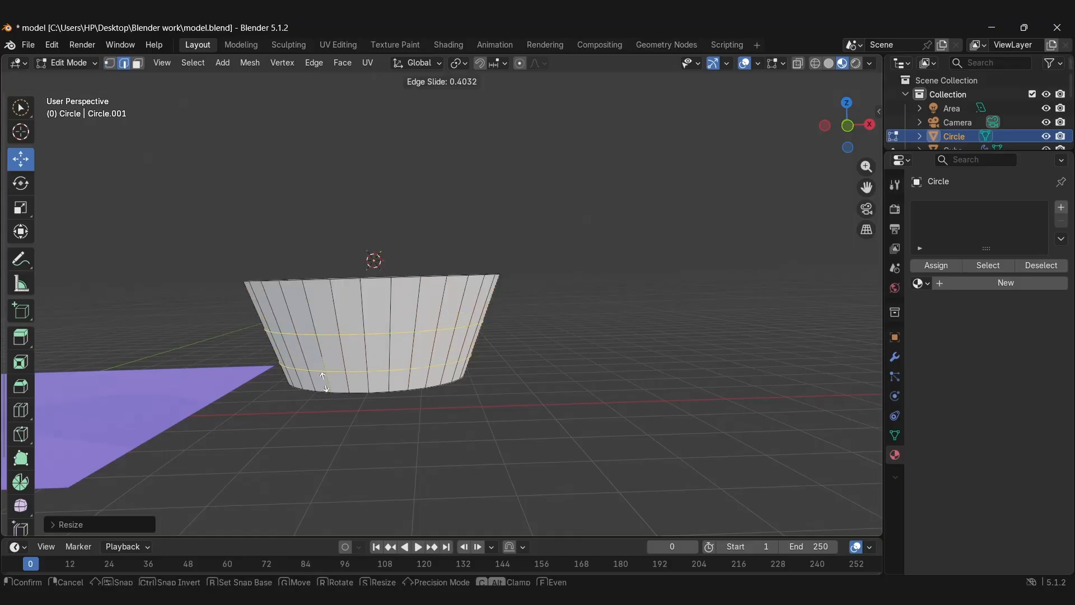
left_click(327, 391)
key("ctrl+z")
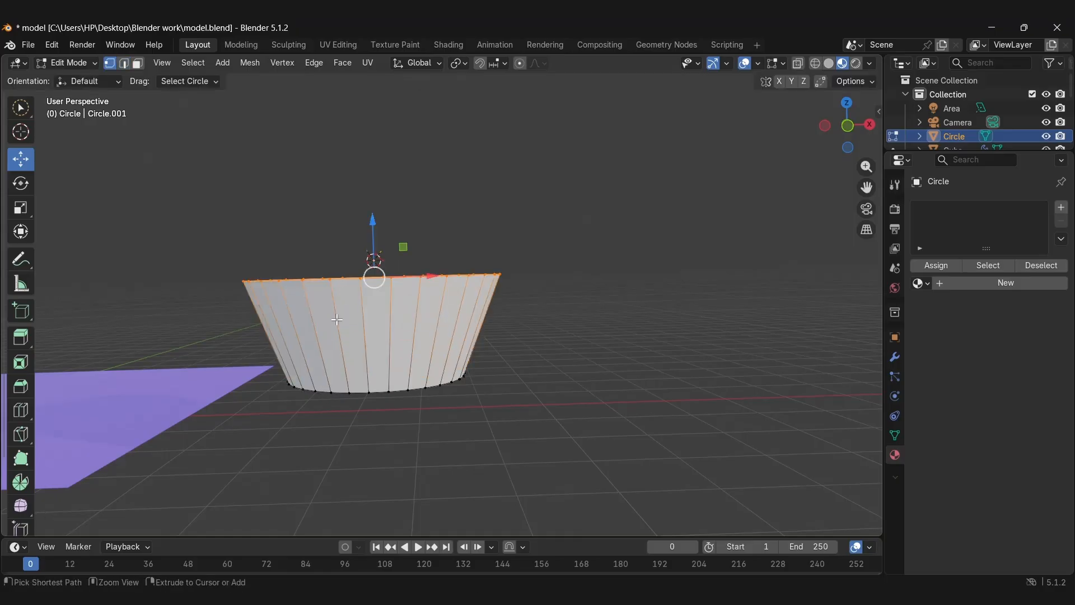
Add a centred loop cut around the bowl's wall and scale it slightly outward to round the side
key("ctrl+r")
left_click(336, 319)
left_click(336, 319)
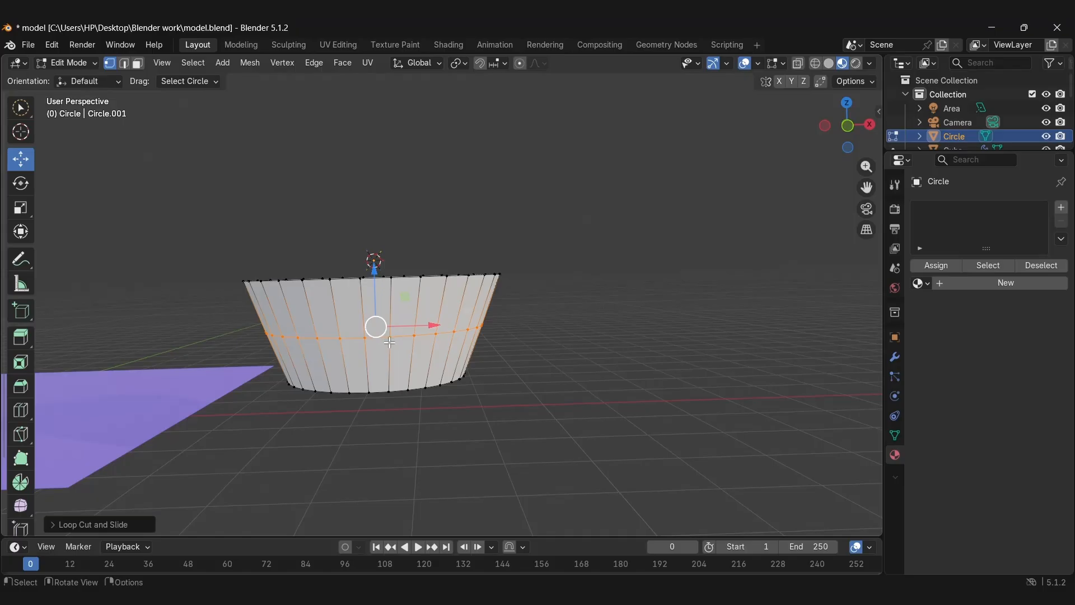
key("s")
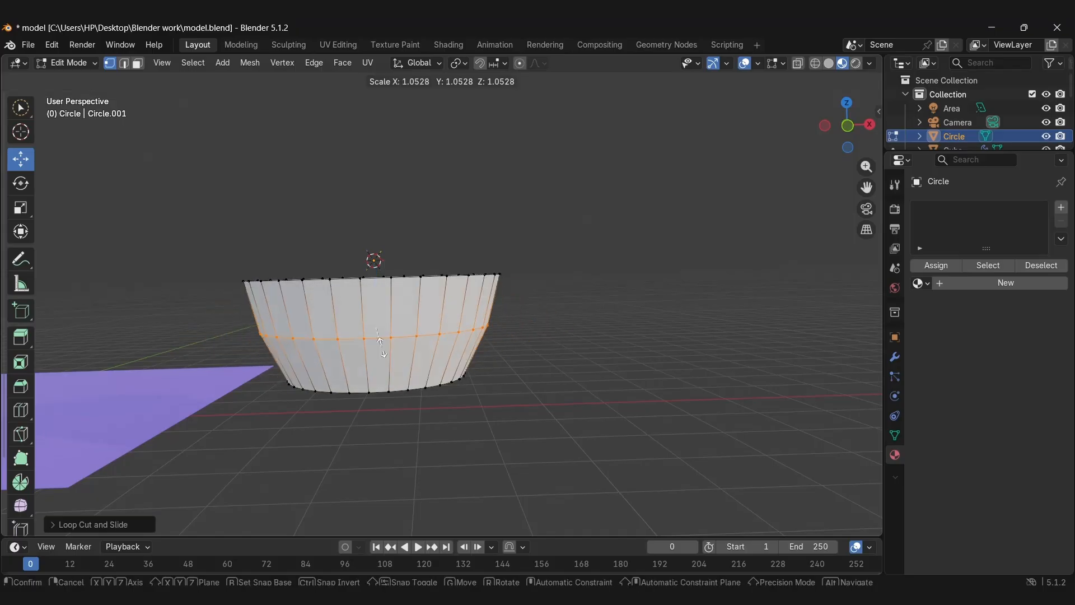
left_click(375, 348)
middle_click_drag(453, 287, 370, 298)
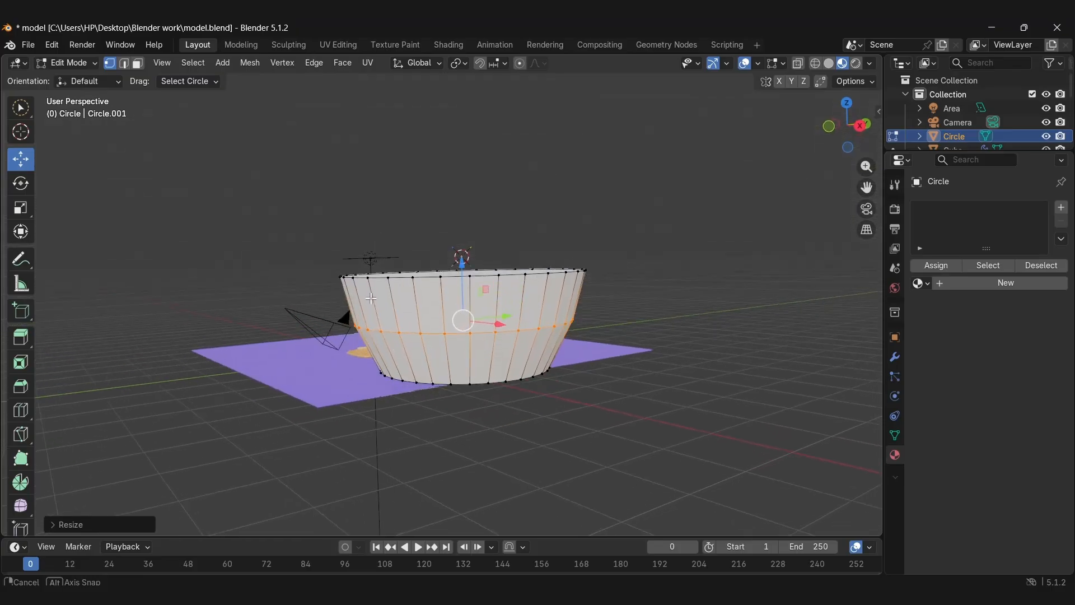
Select the bowl's bottom edge loop in edge mode and scale it down to about 0.93
left_click(442, 382, "alt")
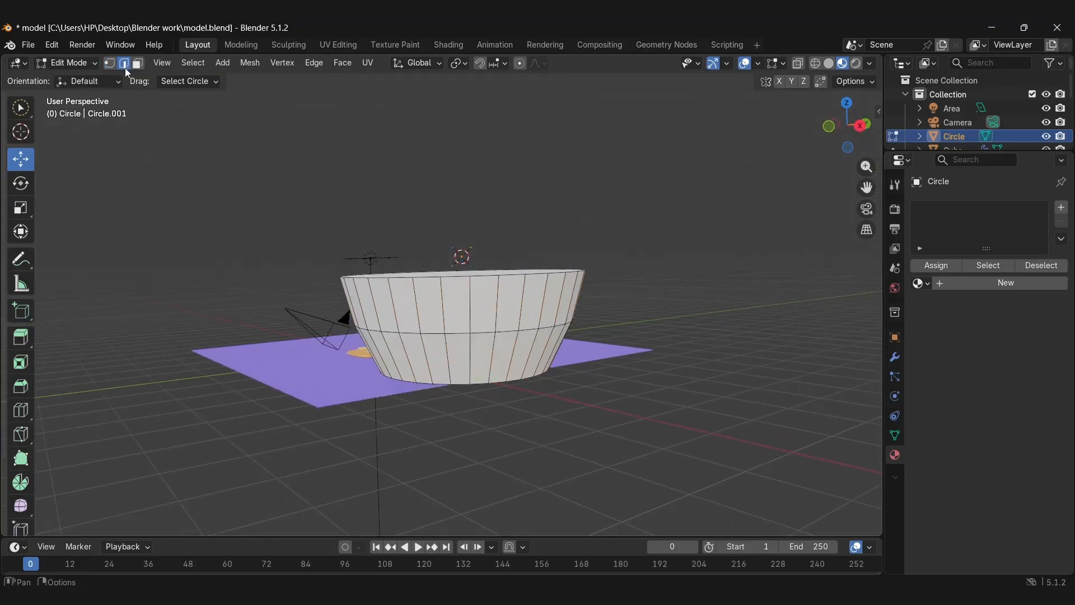
left_click(442, 383, "alt")
key("s")
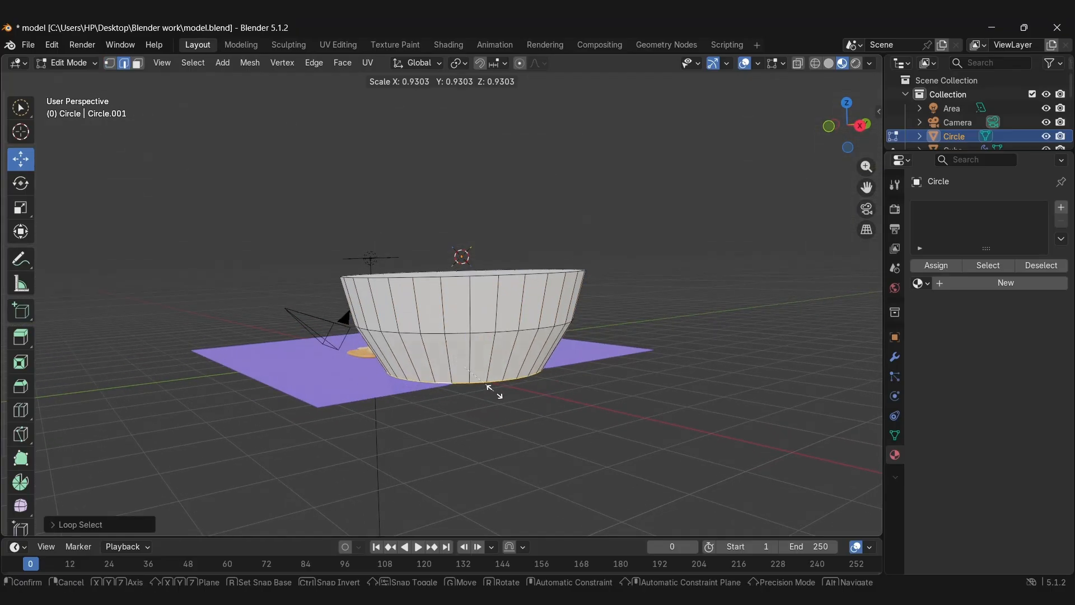
left_click(493, 388)
Select the bowl's top face in face mode and delete that face to open the bowl
middle_click_drag(493, 389, 565, 386)
left_click(138, 64)
left_click(447, 265)
key("x")
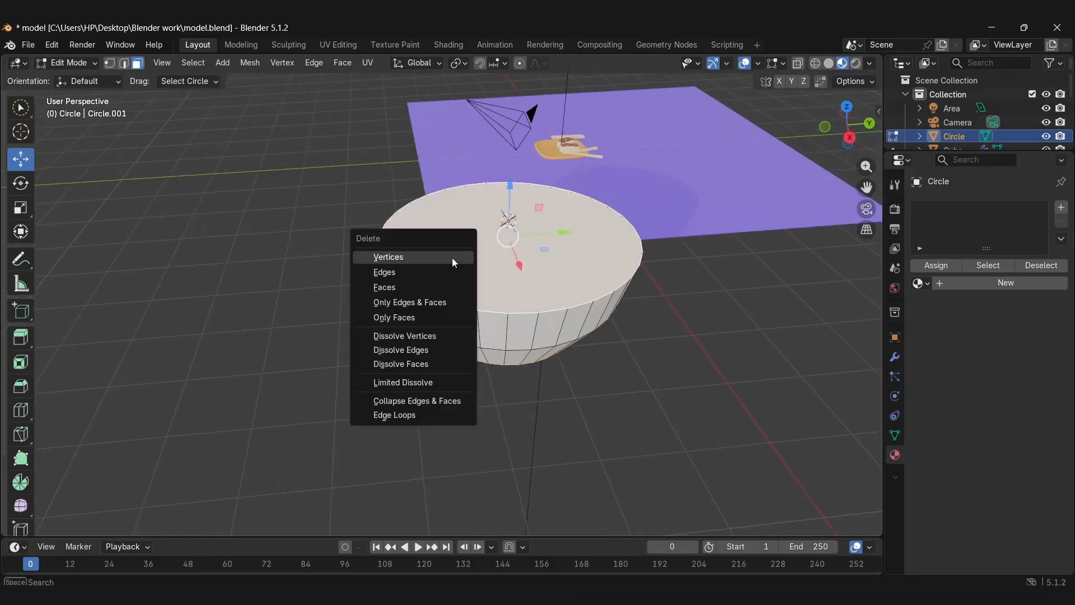
left_click(455, 286)
middle_click_drag(455, 286, 875, 339)
Give the bowl a new material and add a Solidify modifier with a thickness of 0.12 m
left_click(977, 283)
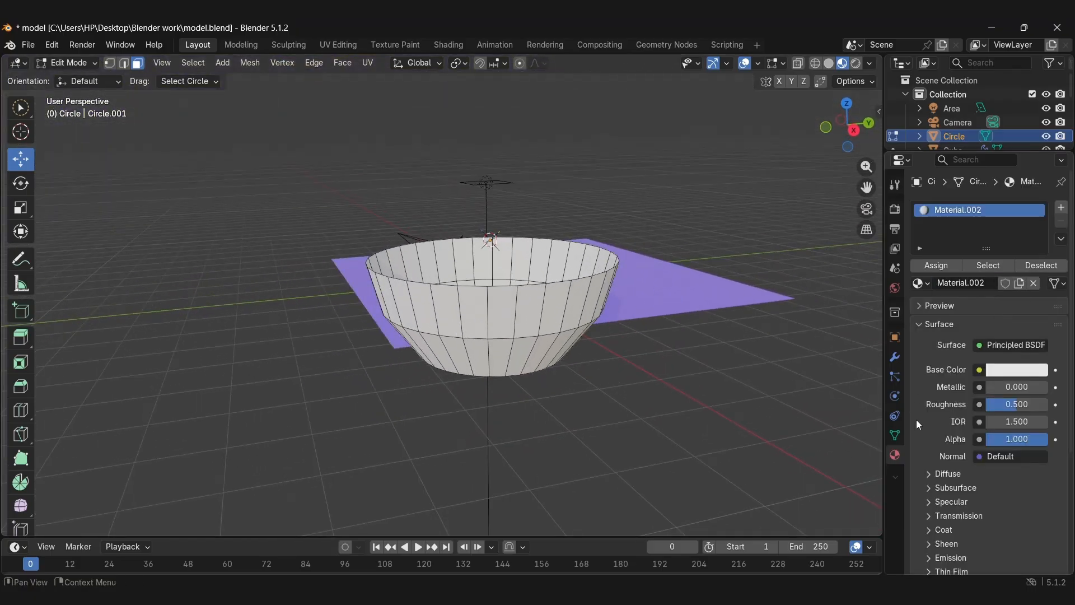
left_click(895, 357)
left_click(991, 206)
left_click(908, 203)
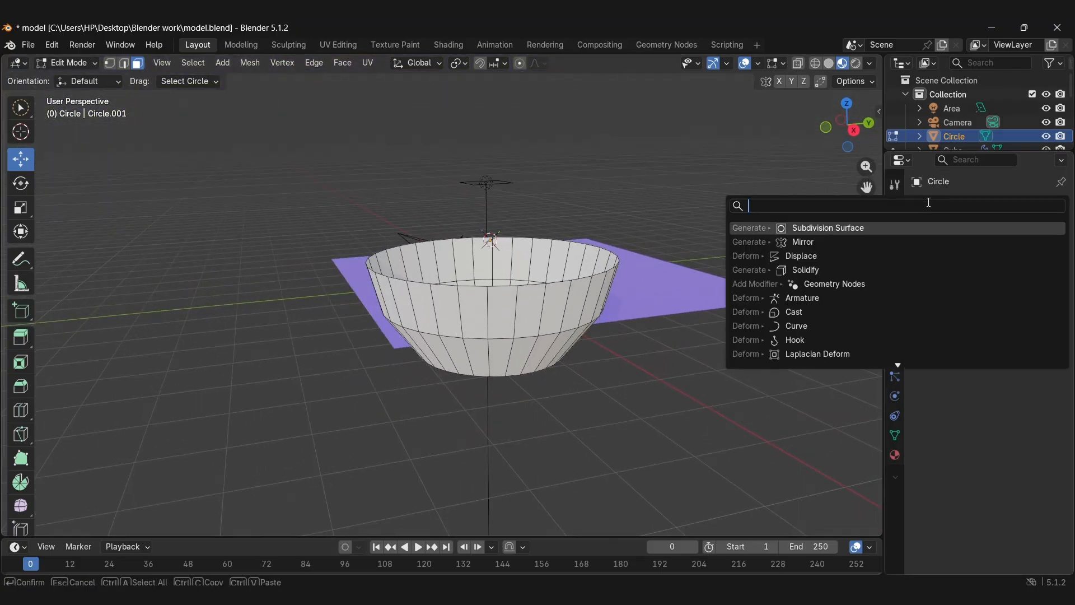
left_click(816, 274)
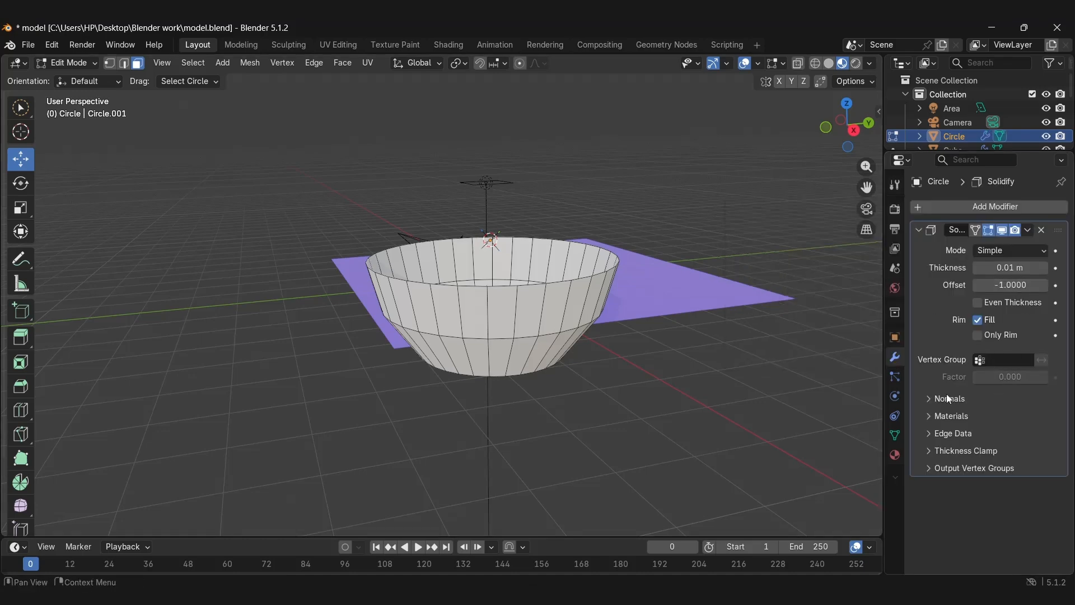
left_click_drag(1007, 268, 1025, 269)
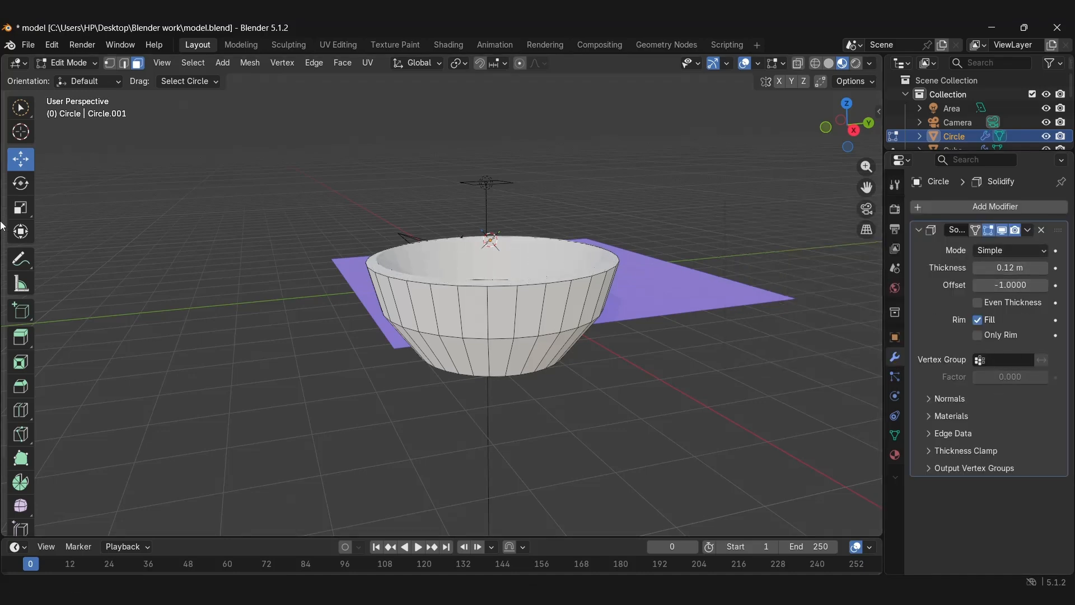
Add a Subdivision Surface modifier with viewport and render levels of 5 to the bowl and shade it smooth
middle_click_drag(128, 134, 478, 338)
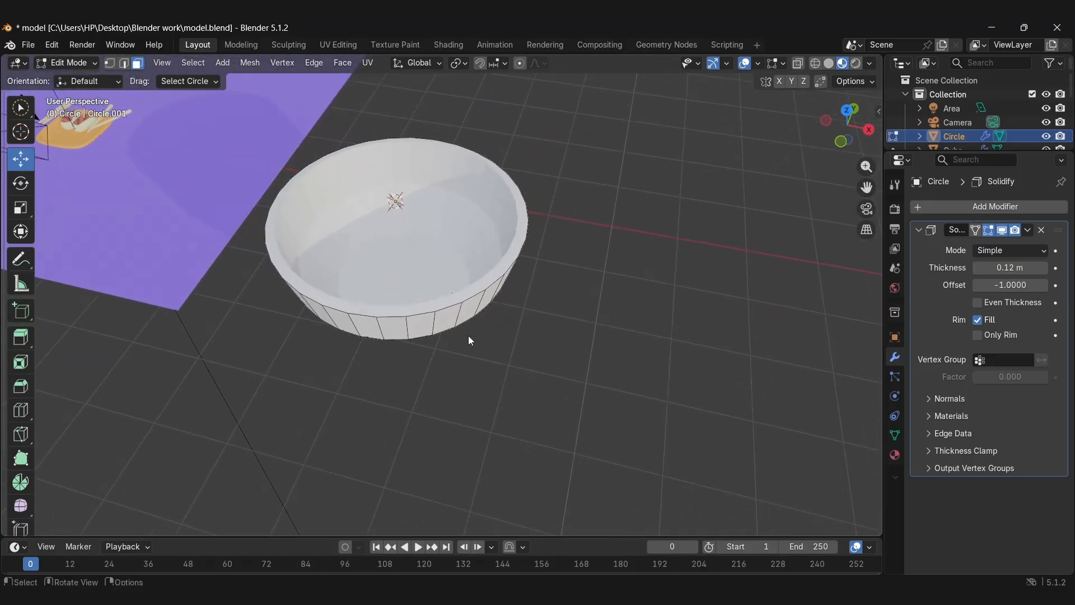
key("Tab")
middle_click_drag(286, 256, 316, 228)
left_click(1002, 207)
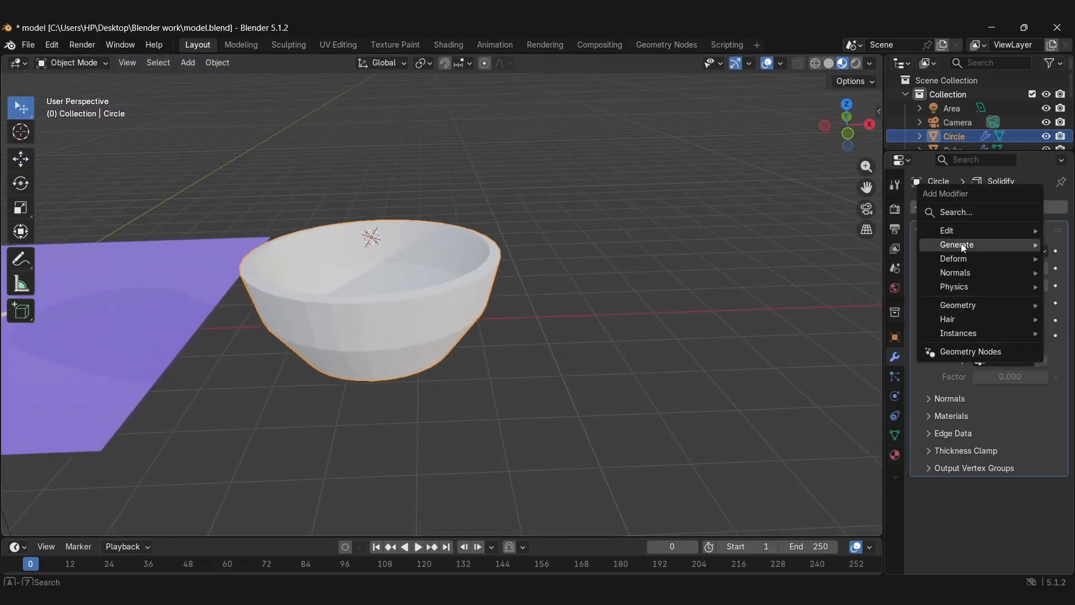
mouse_move(961, 243)
left_click(818, 249)
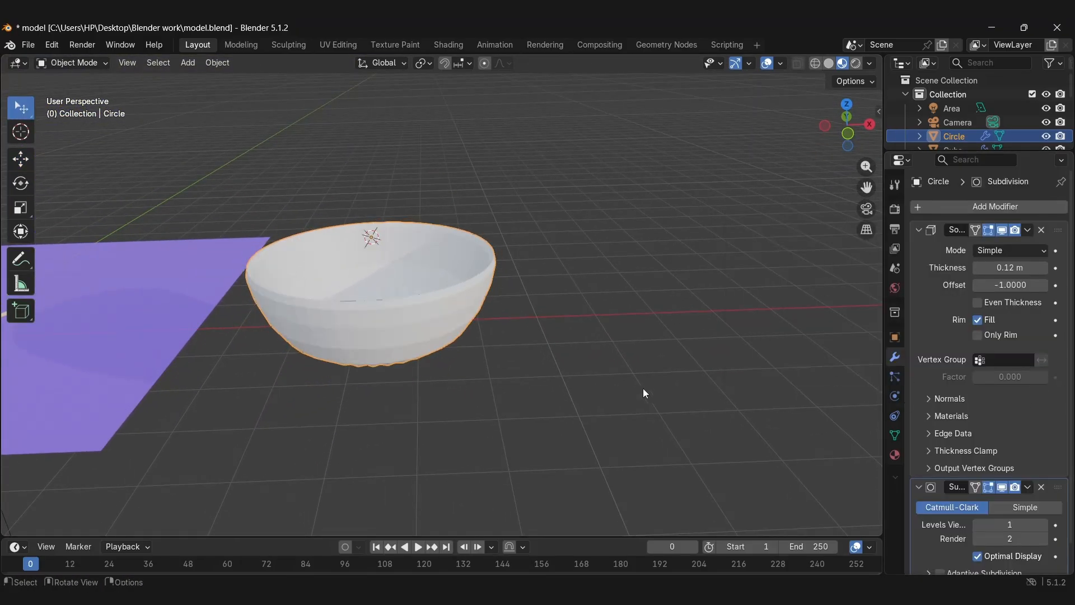
middle_click_drag(643, 389, 616, 346)
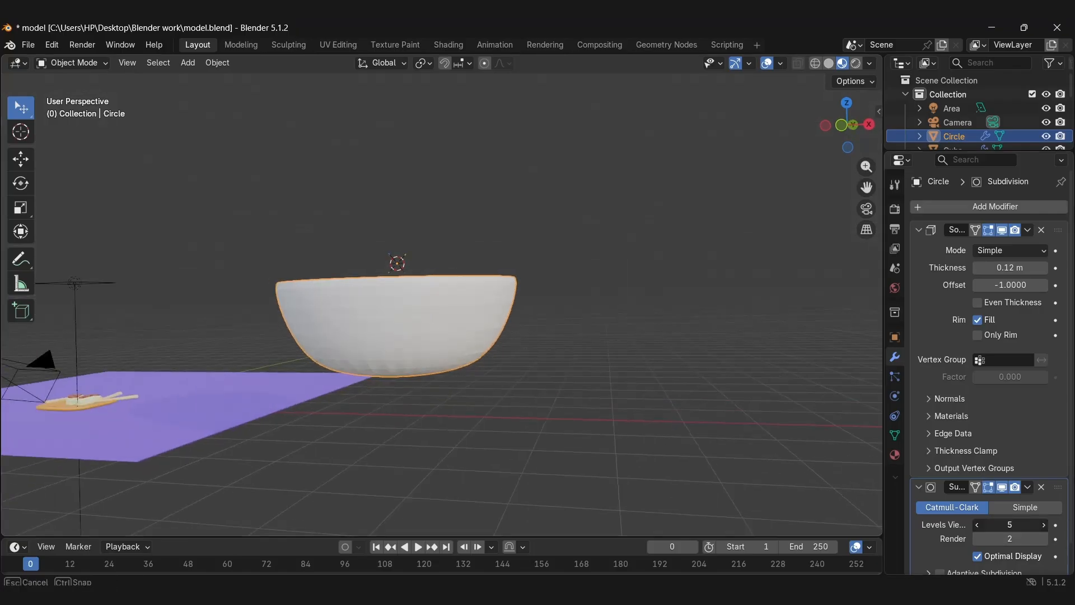
middle_click_drag(478, 394, 364, 344)
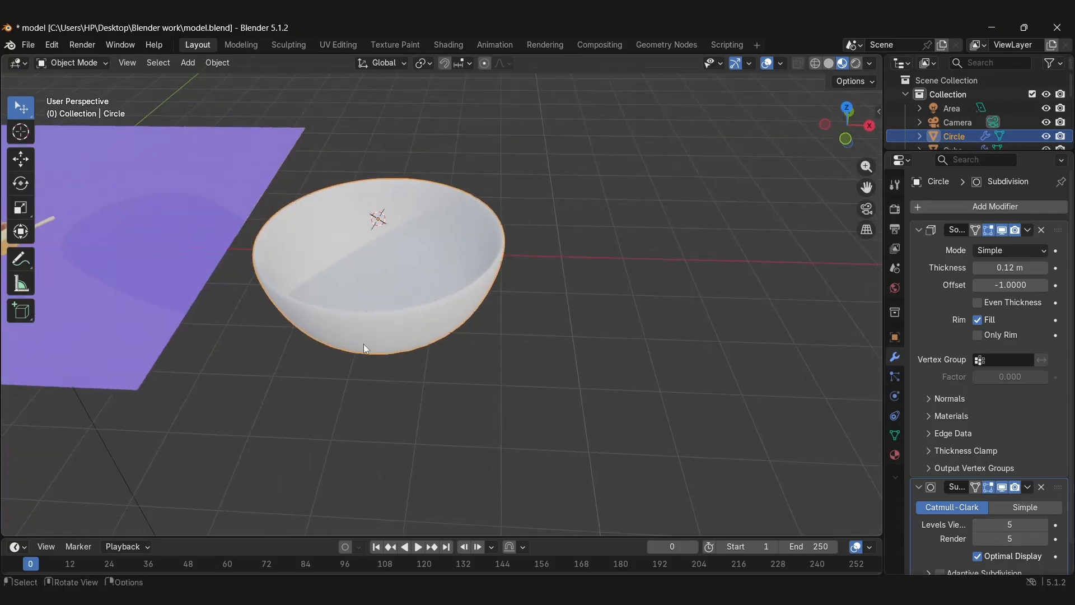
right_click(322, 331)
left_click(319, 320)
Scale the bowl down and lower it along the Z axis toward the level of the purple plane
key("s")
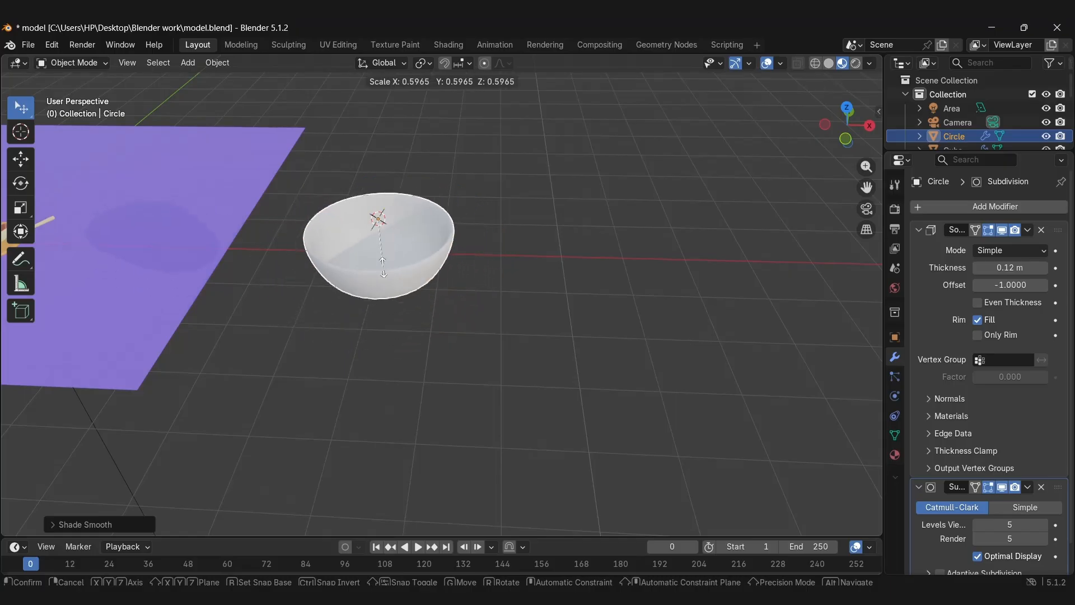
left_click(393, 255)
right_click(396, 263)
middle_click_drag(380, 292, 398, 241)
key("g")
key("z")
left_click(424, 373)
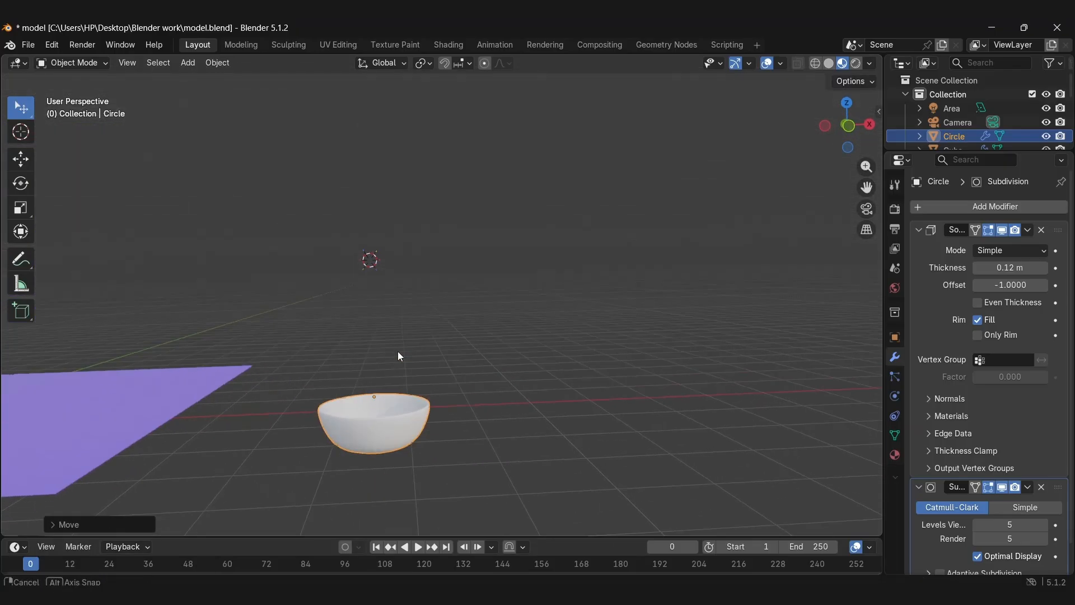
Scale the bowl down further, move it near the sushi plate and adjust its height along Z
middle_click_drag(397, 351, 321, 421)
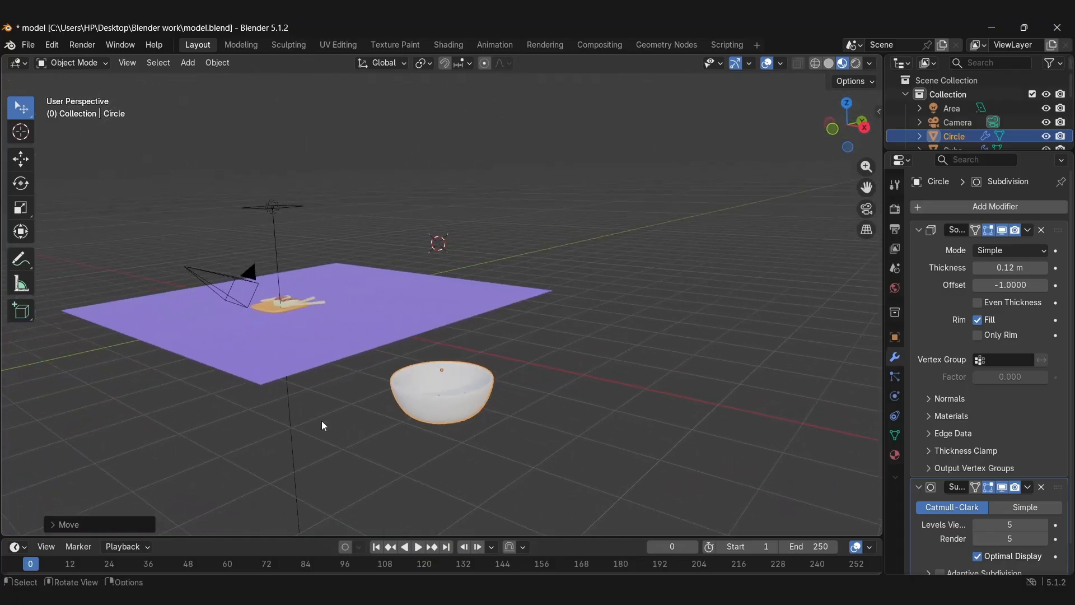
key("s")
left_click(421, 397)
scroll(420, 392, "up", 1)
key("g")
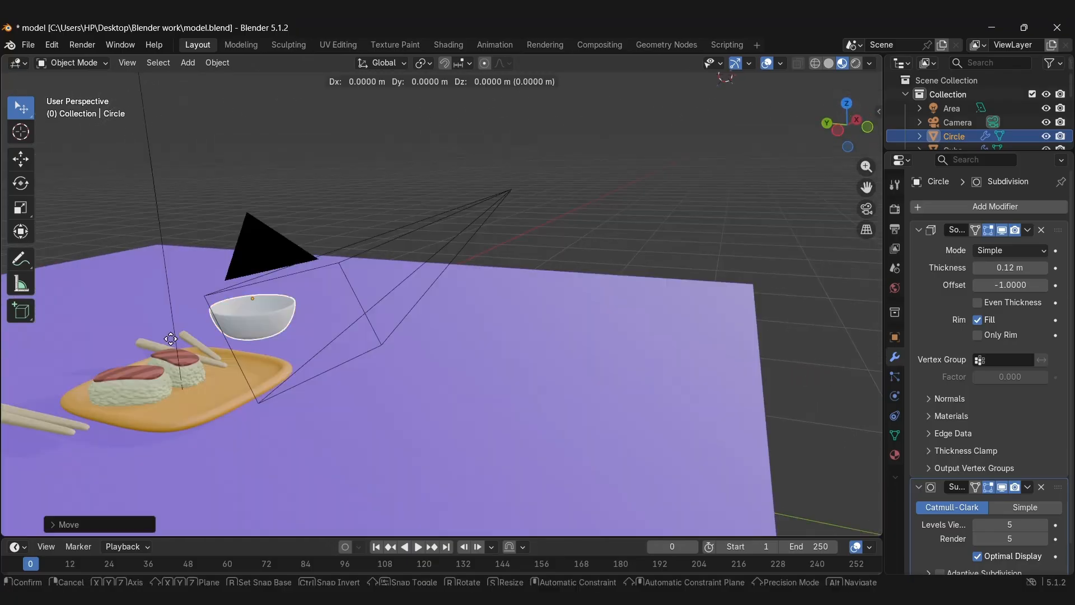
key("z")
left_click(387, 366)
Shift the bowl along X, shrink it and place it on the plate's empty area in front of the two sushi pieces
middle_click_drag(386, 366, 270, 374)
key("g")
key("x")
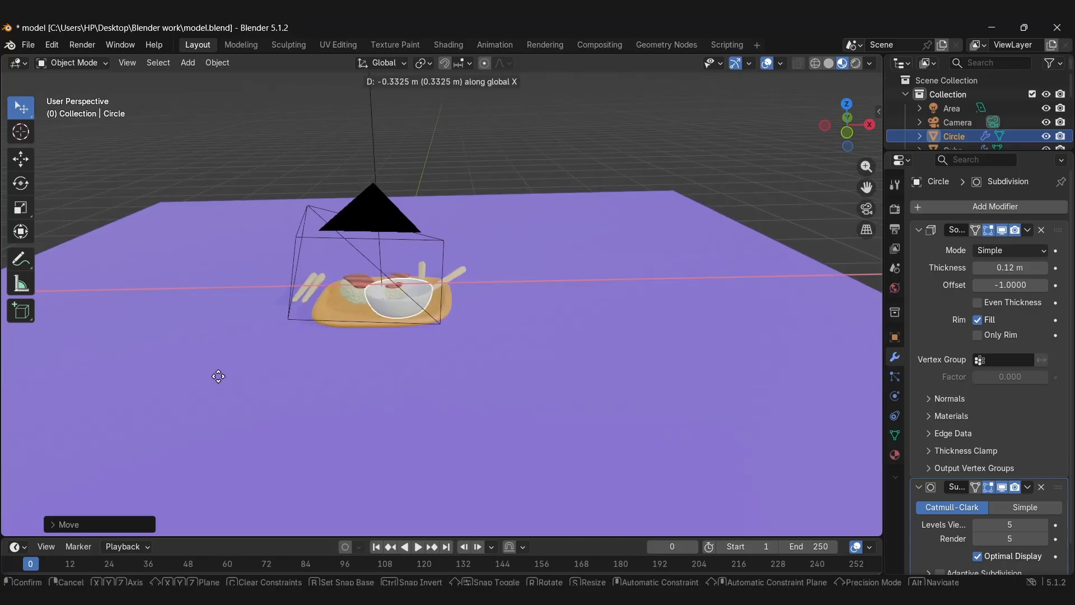
left_click(216, 375)
key("s")
left_click(297, 340)
middle_click_drag(298, 340, 536, 213)
key("g")
left_click(588, 250)
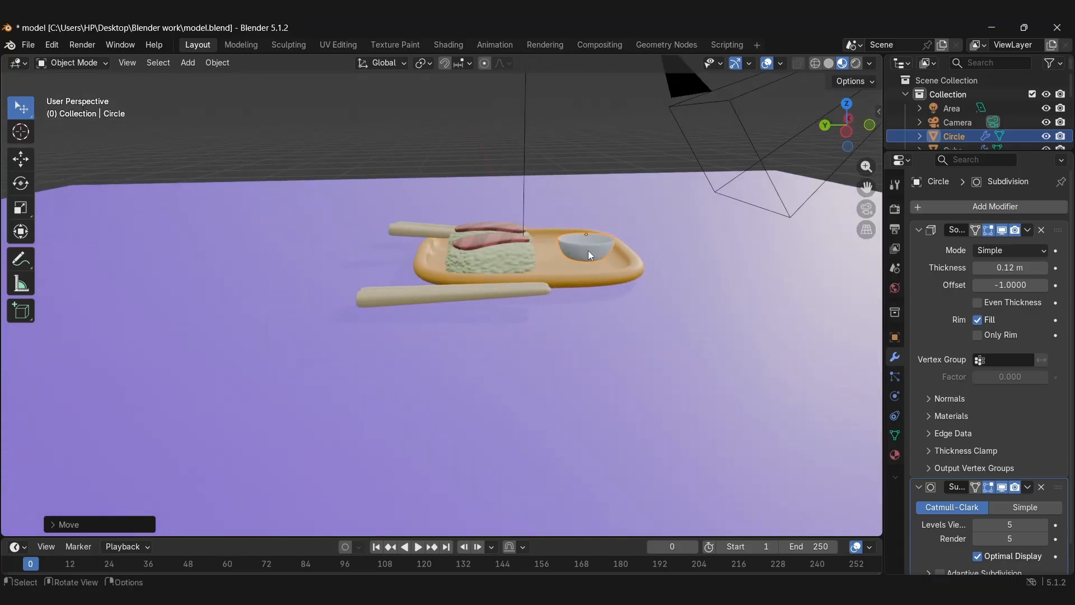
middle_click_drag(588, 251, 385, 317)
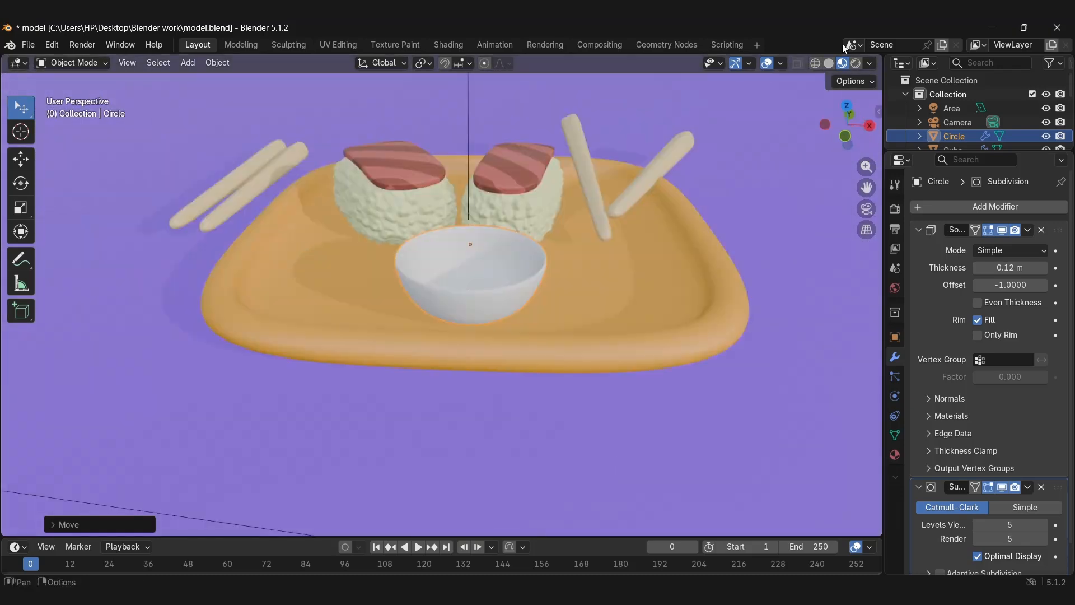
Place the 3D cursor inside the bowl in wireframe view and add a mesh circle there
left_click(816, 63)
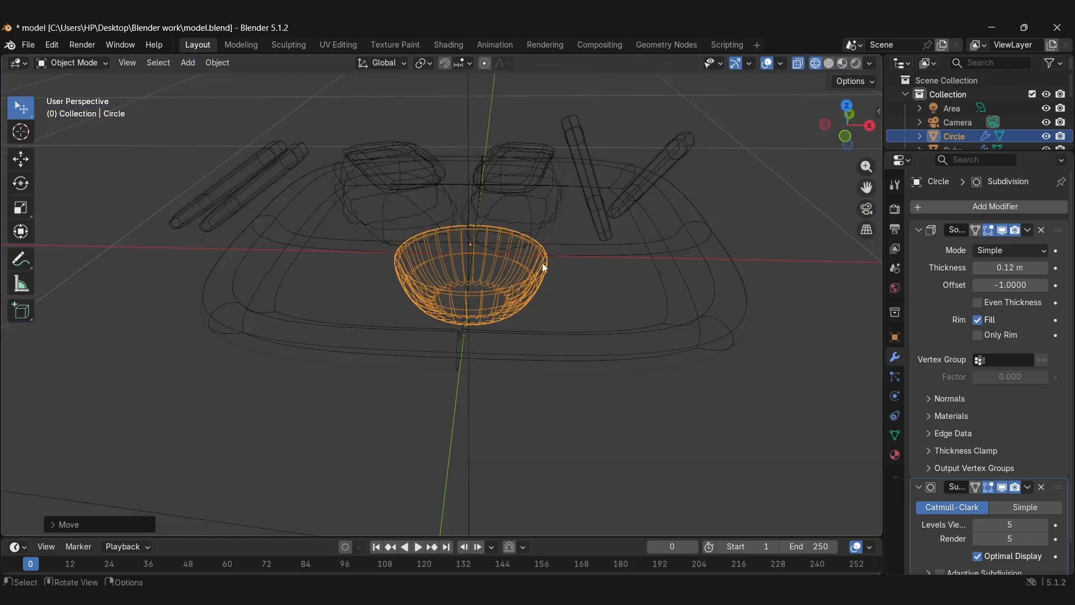
right_click(462, 284)
key("shift+a")
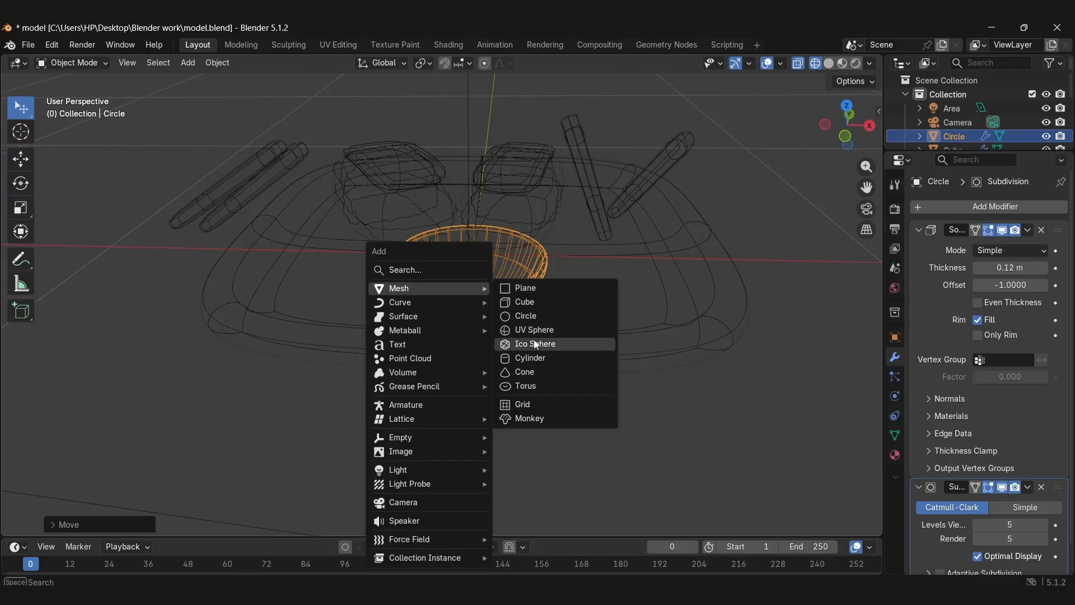
left_click(530, 316)
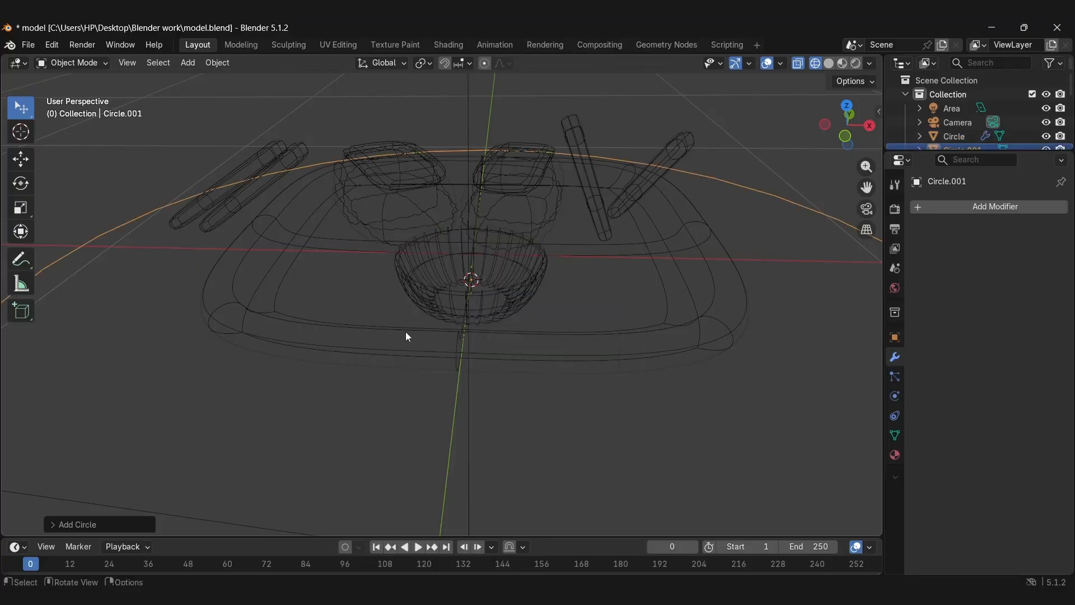
Scale the new circle down to about 0.1, smaller than the bowl's opening, and move it into the bowl
left_click(829, 63)
key("g")
left_click(462, 237)
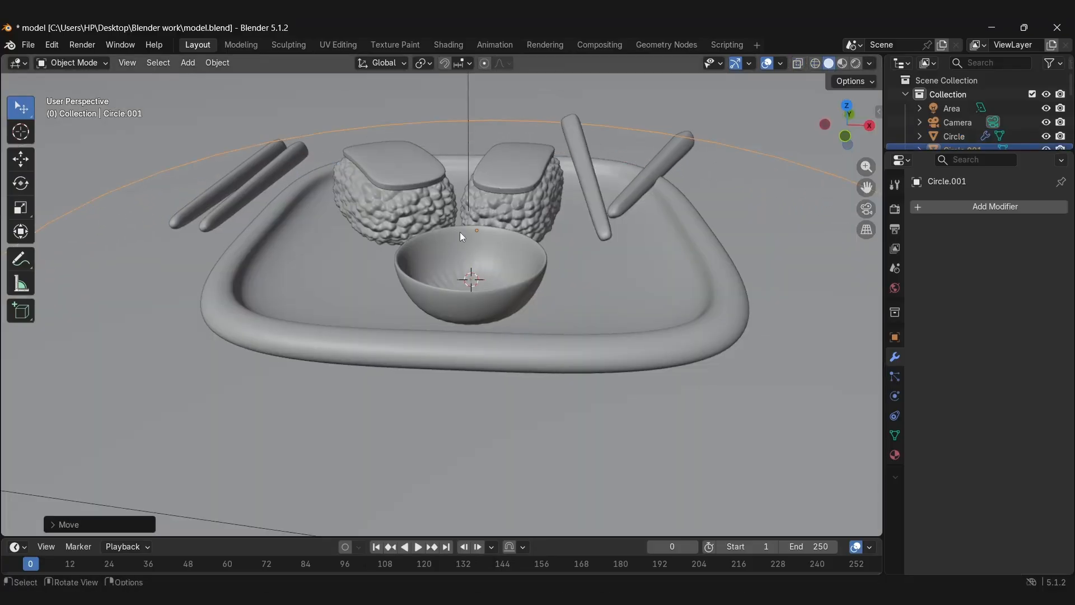
key("s")
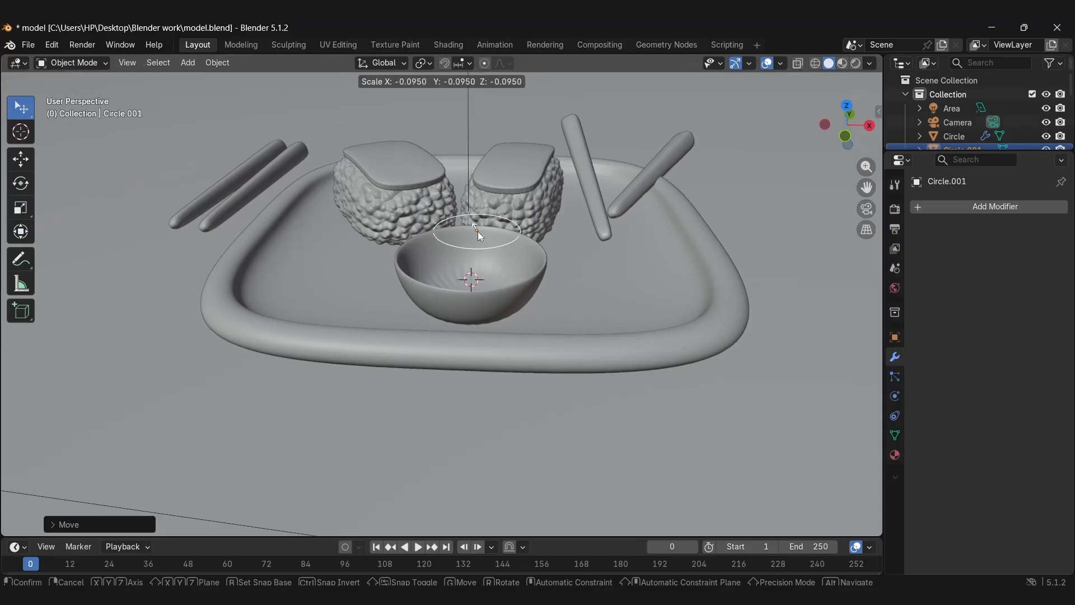
left_click(478, 230)
key("g")
left_click(465, 291)
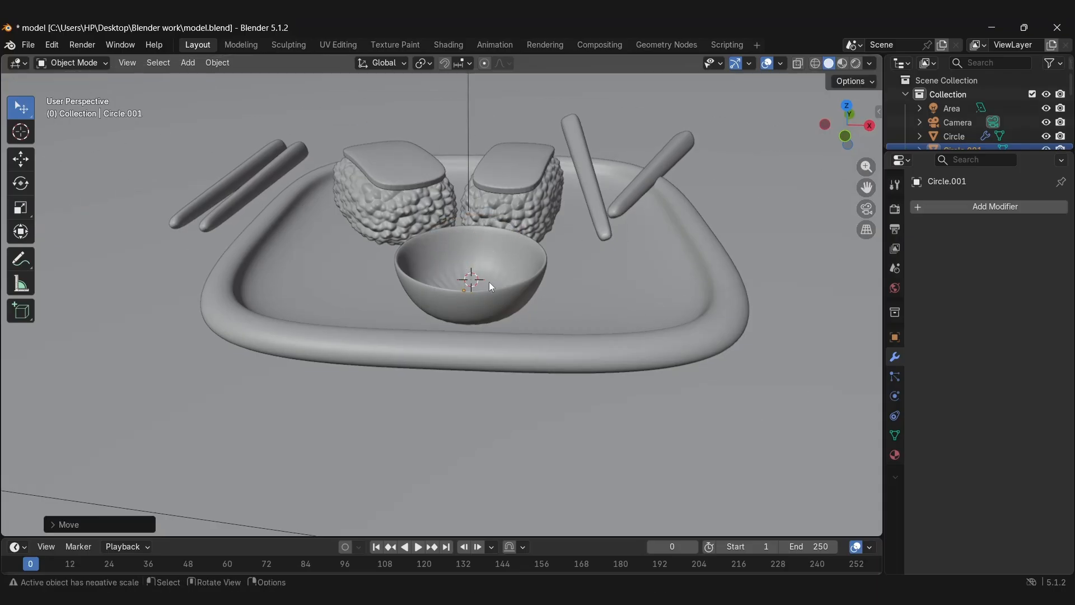
Centre the circle in the bowl from above by moving it about -0.06 m along Y and 0.02 m along X
left_click(815, 63)
mouse_move(502, 308)
middle_mouse_down()
mouse_move(387, 360)
mouse_move(281, 383)
mouse_move(366, 322)
mouse_move(368, 350)
mouse_move(353, 361)
middle_mouse_up()
key("g")
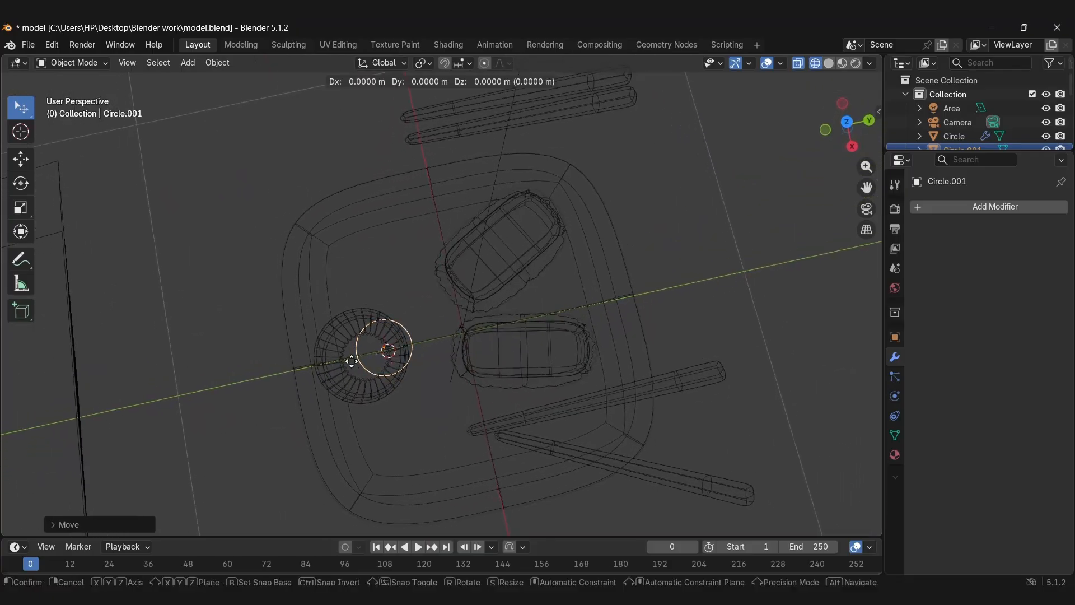
key("z")
key("x")
key("y")
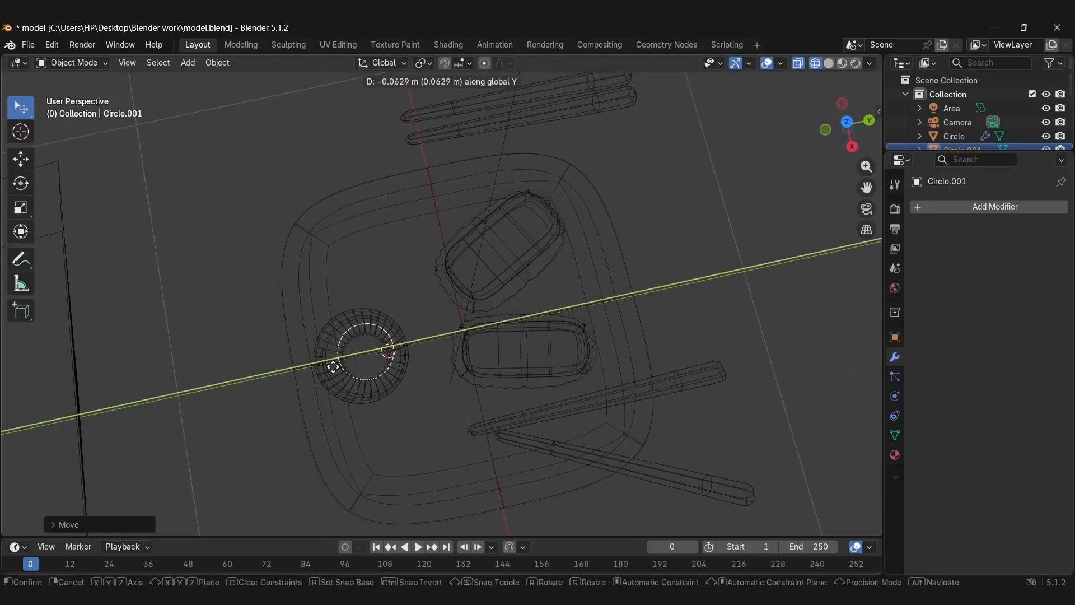
key("Escape")
key("g")
key("x")
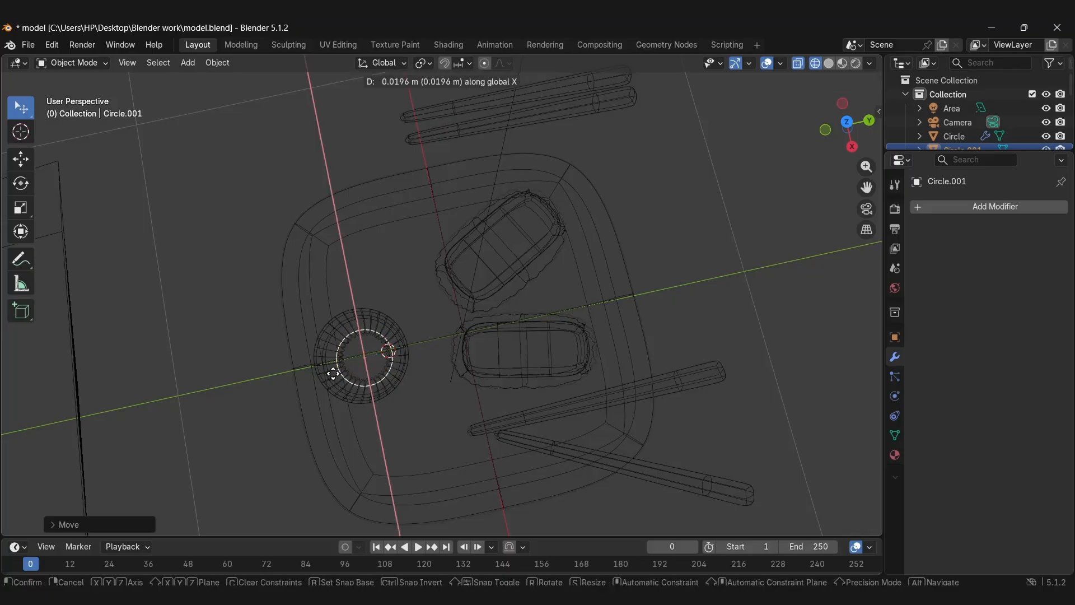
left_click(333, 373)
Adjust the circle's height along Z so it sits near the bottom inside the bowl
middle_click_drag(370, 332, 531, 248)
key("g")
key("z")
left_click(466, 236)
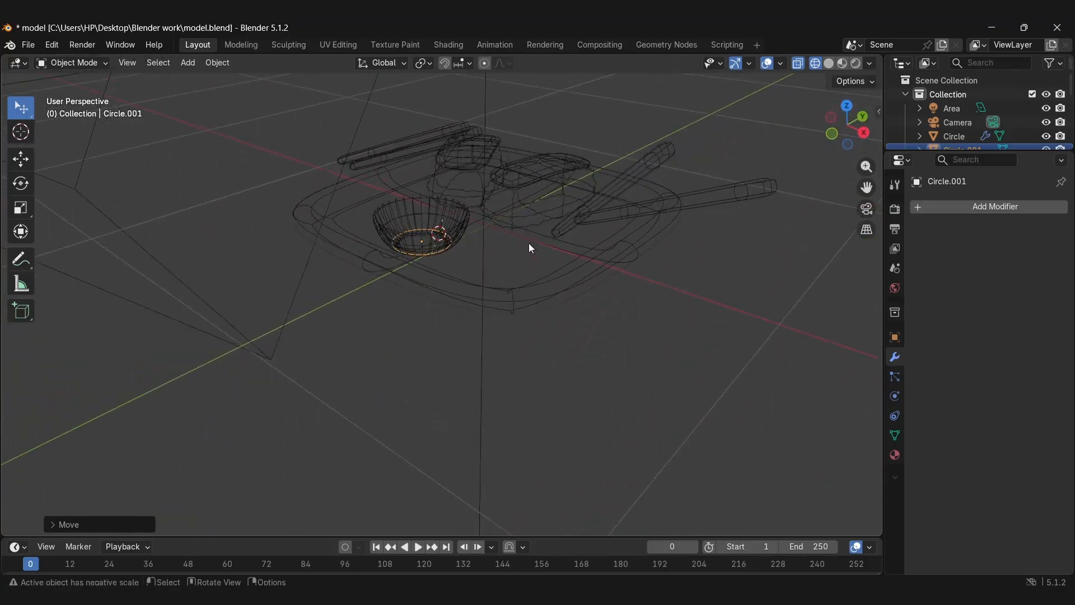
Fill the circle with a face in edit mode and extrude it upward to just below the bowl's rim
key("Tab")
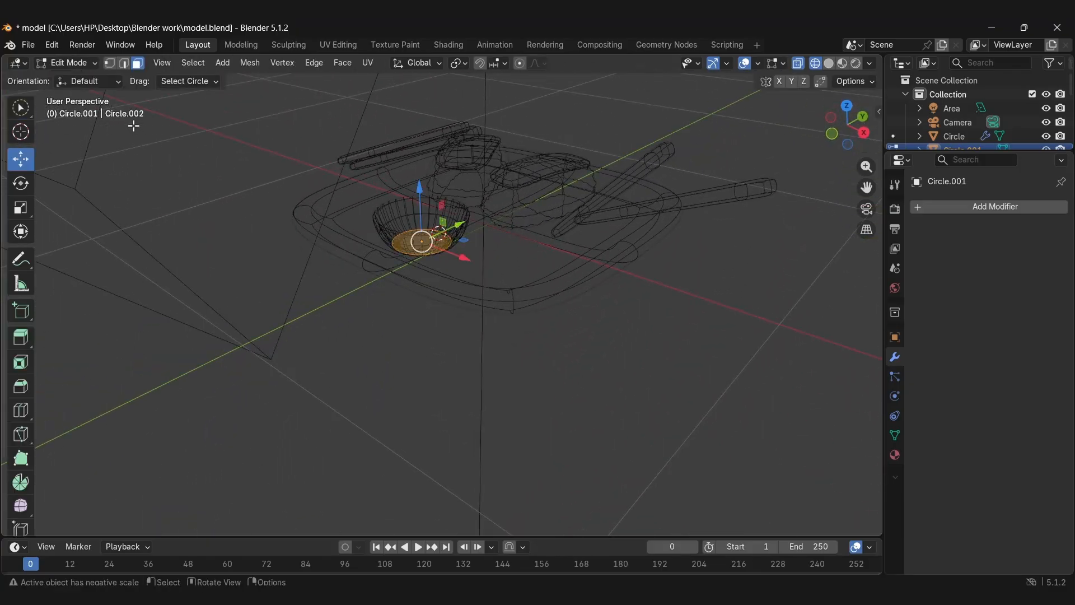
middle_click_drag(421, 258, 461, 259)
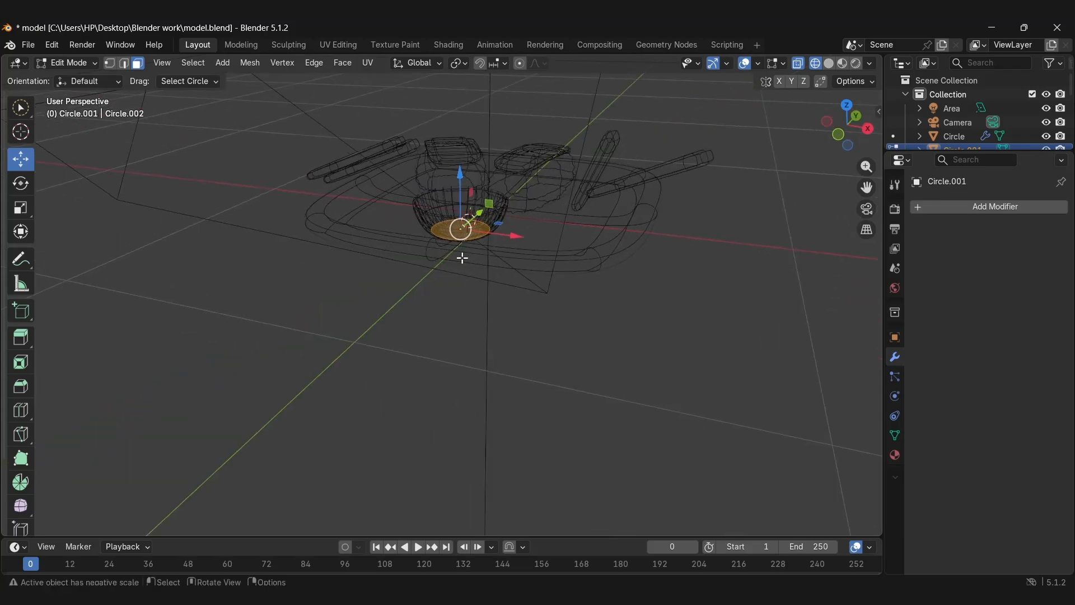
scroll(461, 260, "up", 4)
middle_click_drag(432, 199, 506, 292, "shift")
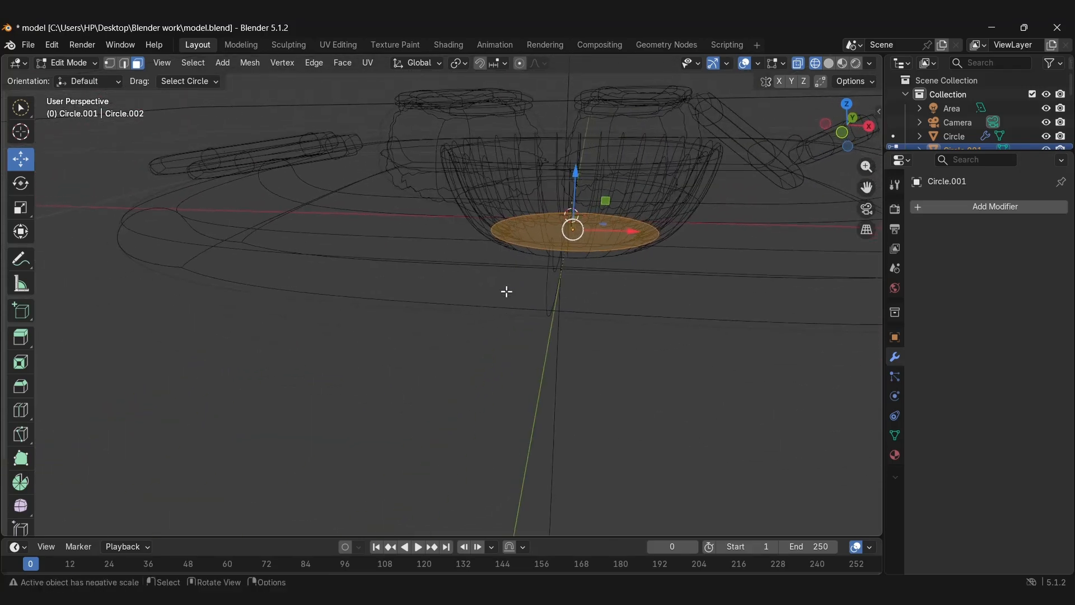
middle_click_drag(567, 261, 524, 298, "shift")
key("e")
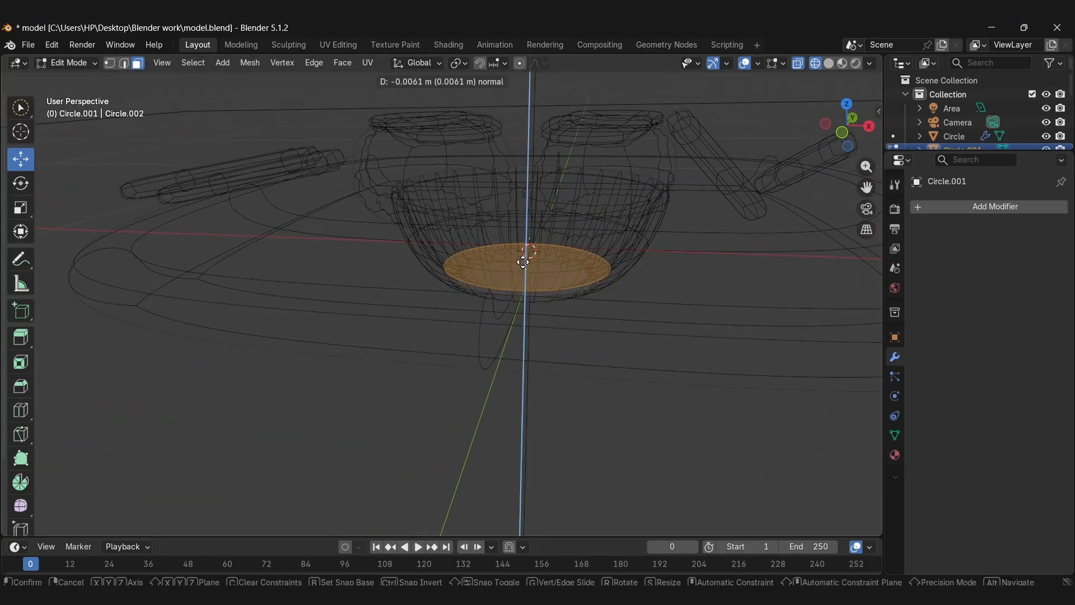
left_click(528, 193)
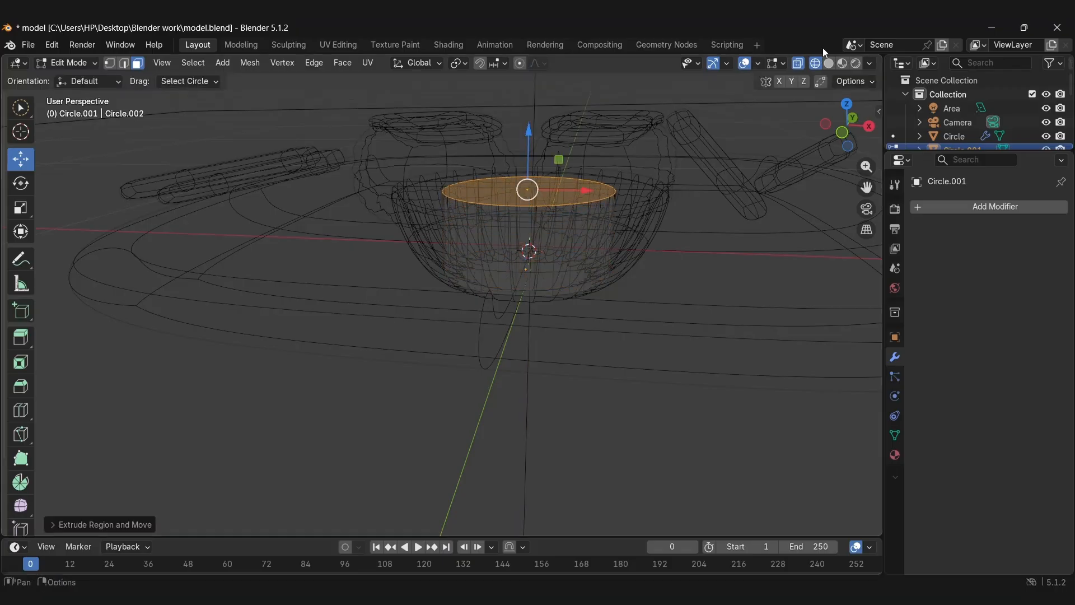
Scale the extruded top face outward to meet the bowl's inner wall, lower it slightly and return to object mode
left_click(828, 63)
middle_click_drag(554, 178, 294, 298)
key("s")
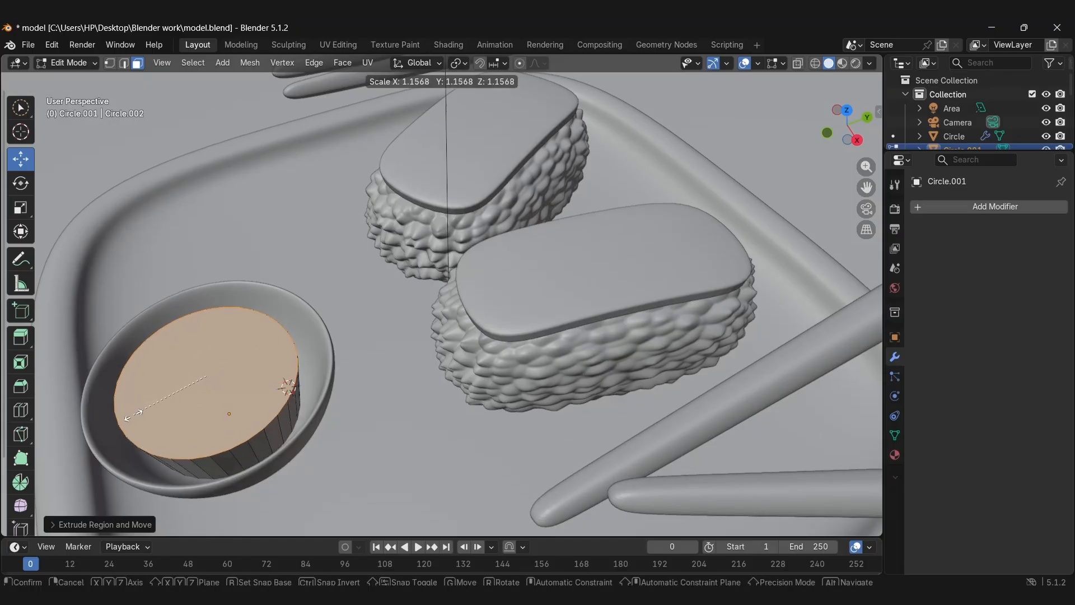
left_click(124, 449)
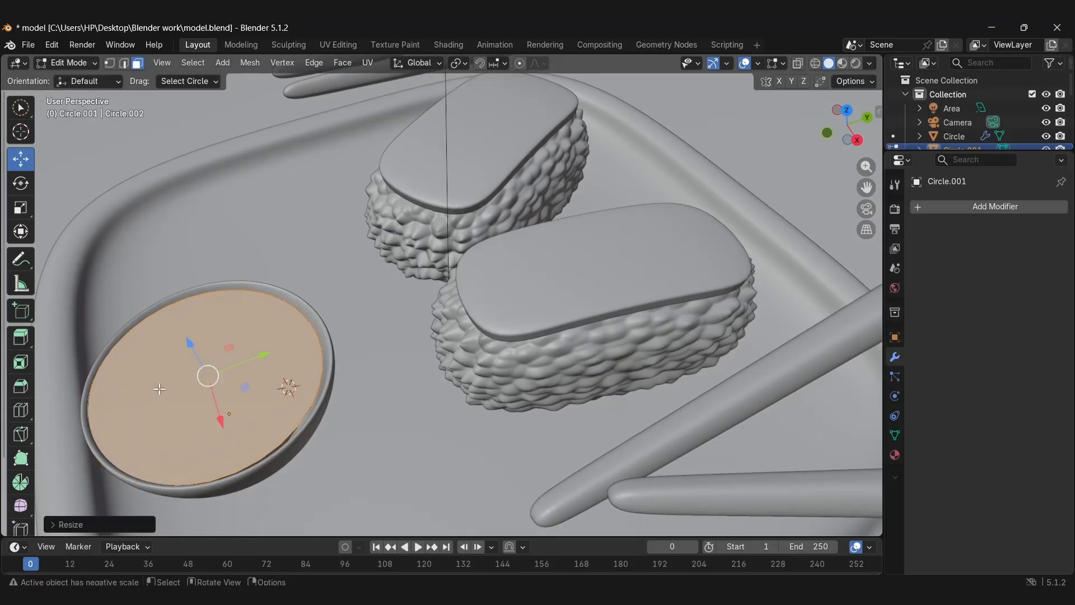
middle_click_drag(132, 446, 202, 359)
left_click_drag(329, 194, 331, 209)
middle_click_drag(312, 315, 335, 328)
left_click(842, 63)
key("Tab")
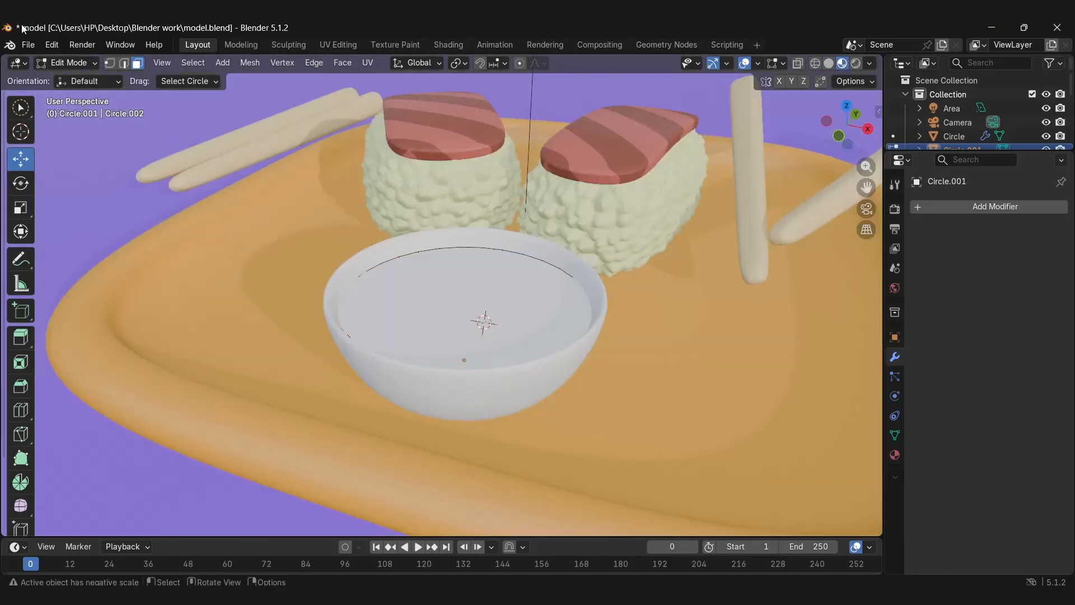
Give the liquid mesh in the bowl a new material named "soy sauce"
middle_click_drag(499, 294, 455, 313)
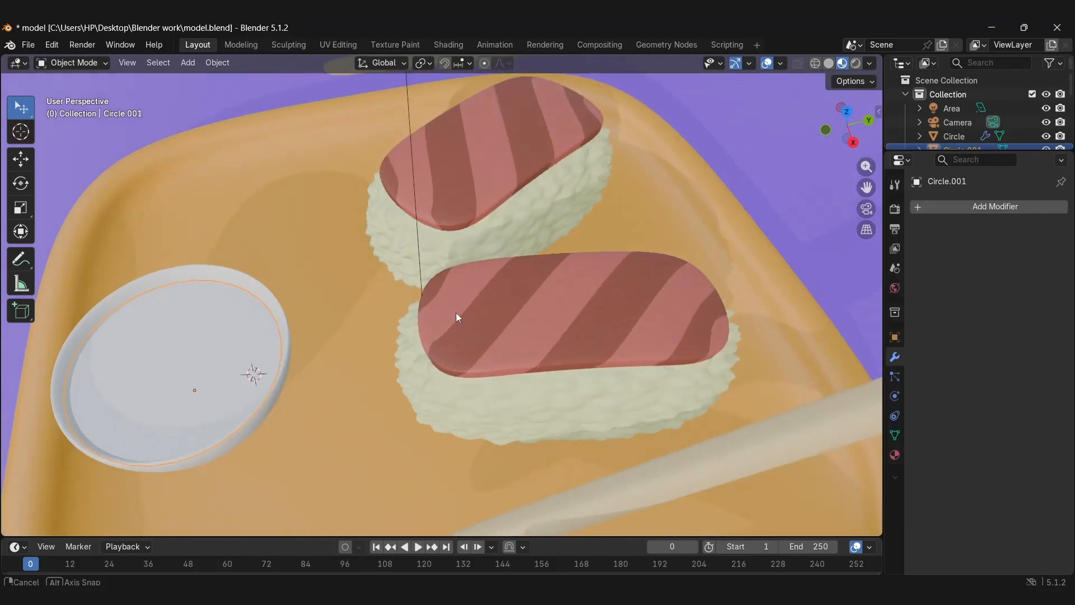
right_click(218, 332)
right_click(187, 333)
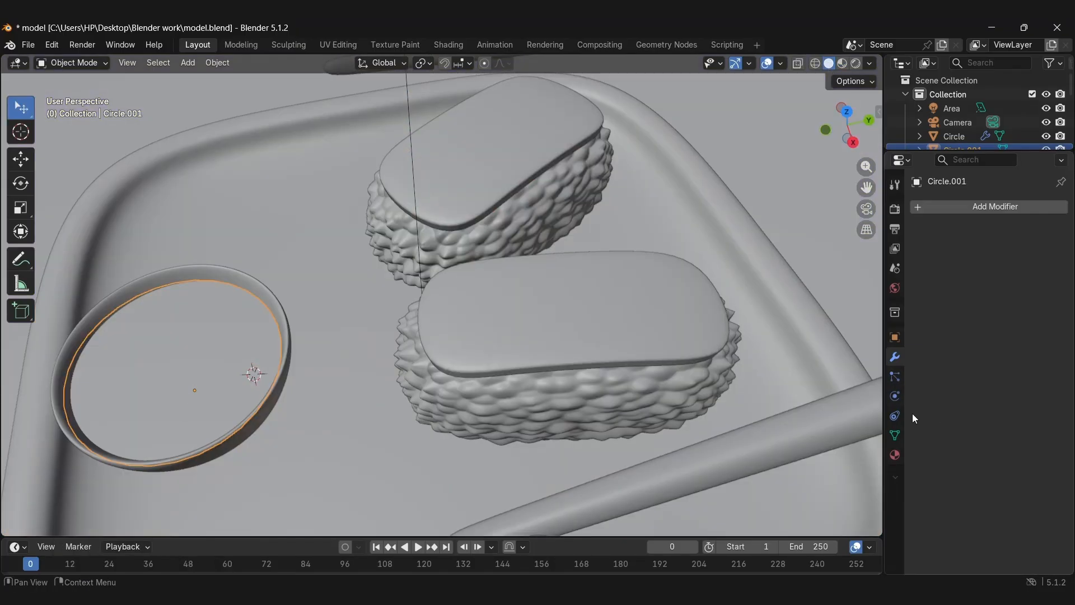
left_click(842, 63)
left_click(895, 455)
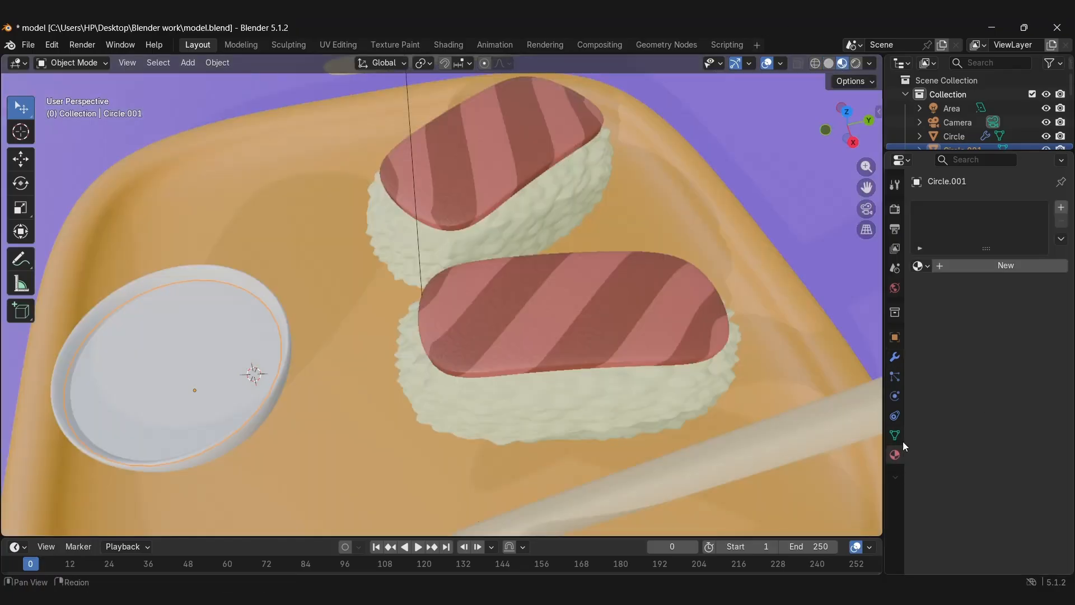
left_click(994, 264)
double_click(974, 265)
type("soy sa")
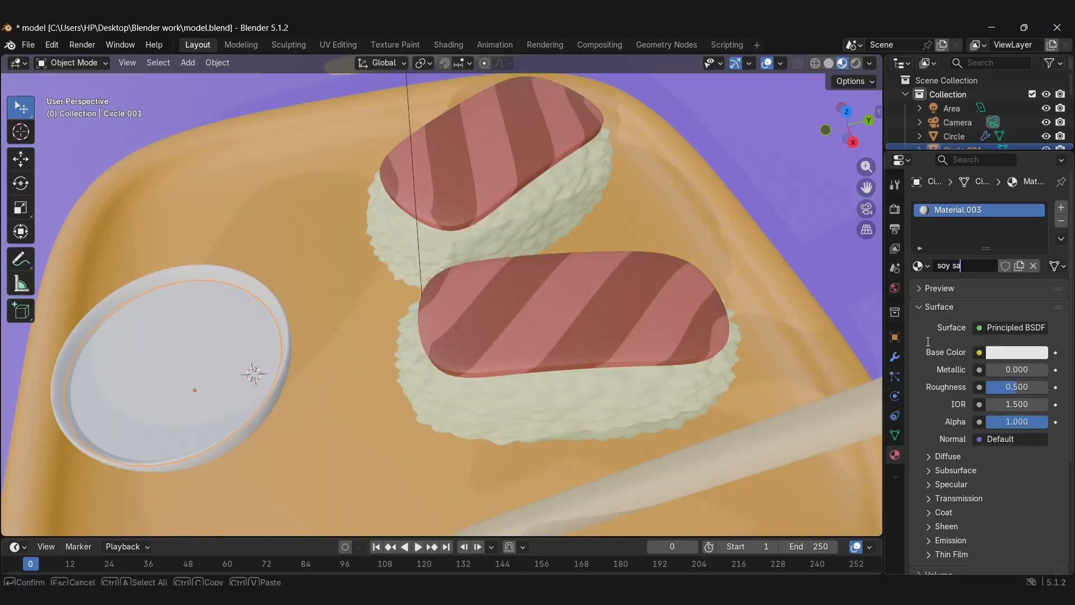
type("uce")
key("Return")
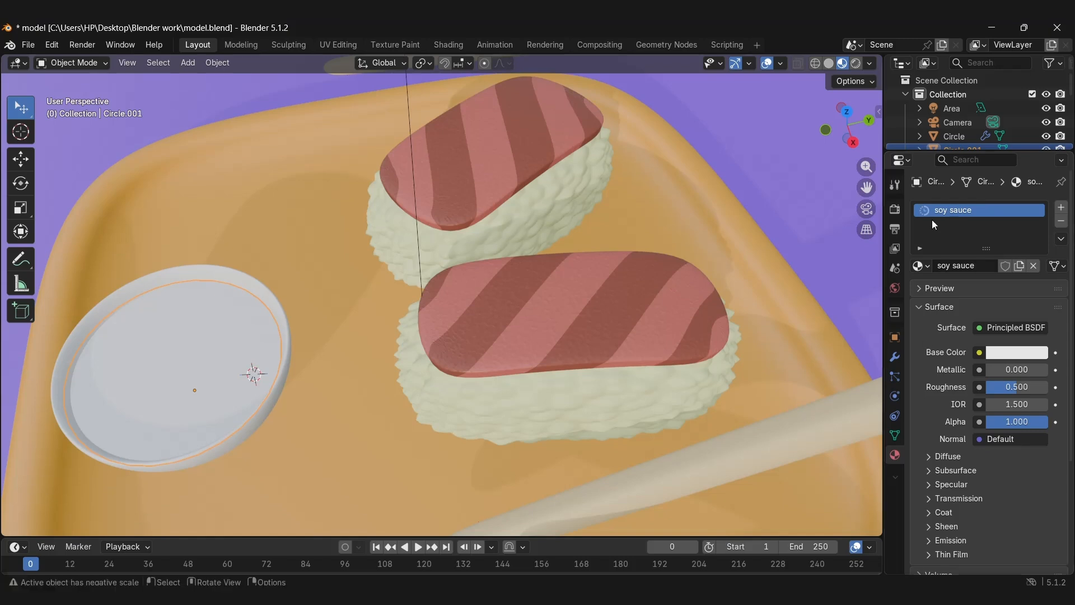
Set the soy sauce material's base color to dark brown (hex 572F22FF) and its roughness to 1
left_click(1016, 352)
left_click_drag(1038, 135, 1037, 182)
left_click_drag(969, 186, 963, 197)
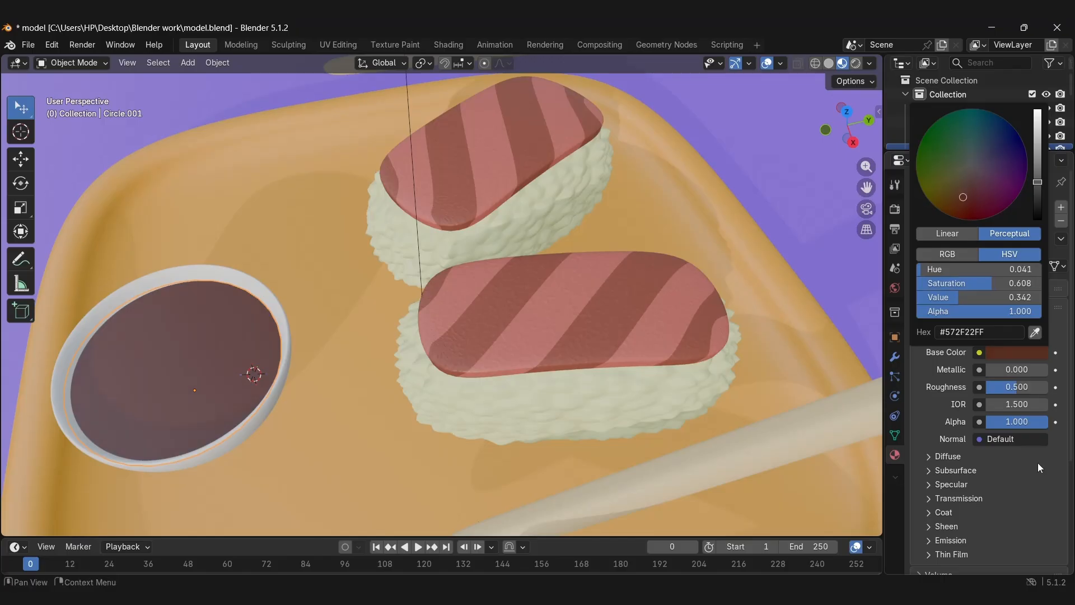
left_click(1017, 387)
type("1")
key("Return")
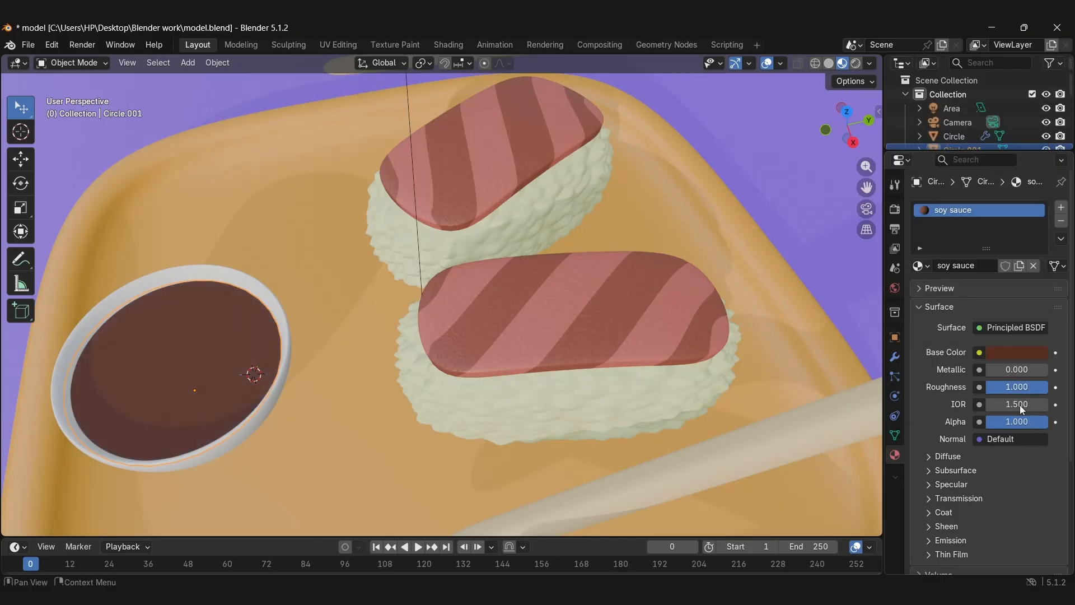
mouse_move(1022, 409)
left_mouse_down()
mouse_move(1042, 409)
mouse_move(995, 408)
left_mouse_up()
Scale the bowl and its soy sauce down slightly together and lower them about 0.04 m along Z onto the plate
middle_click_drag(426, 313, 566, 435)
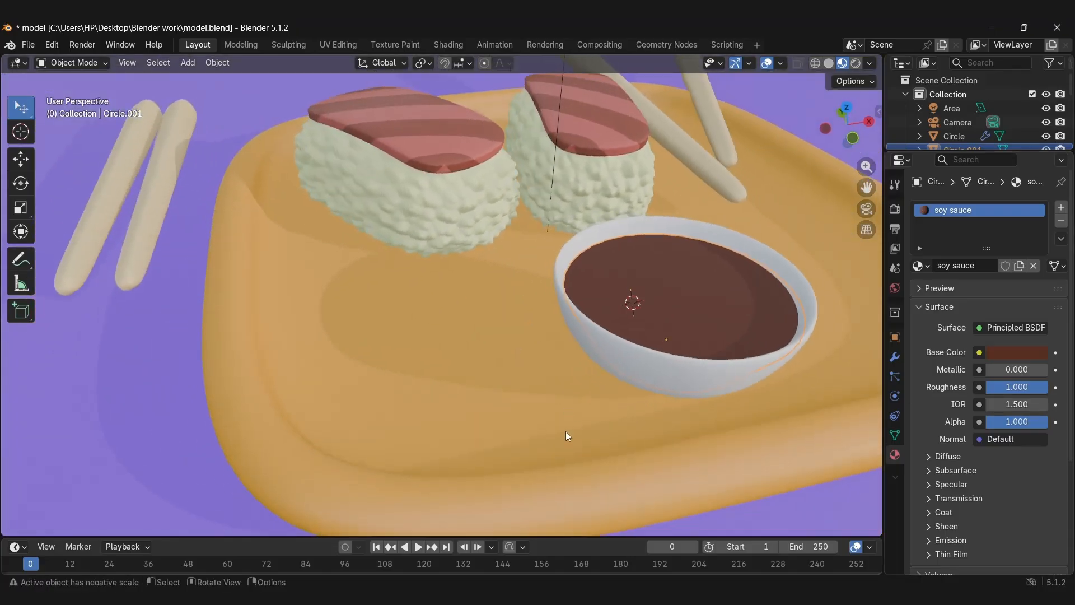
left_click(593, 354)
key("s")
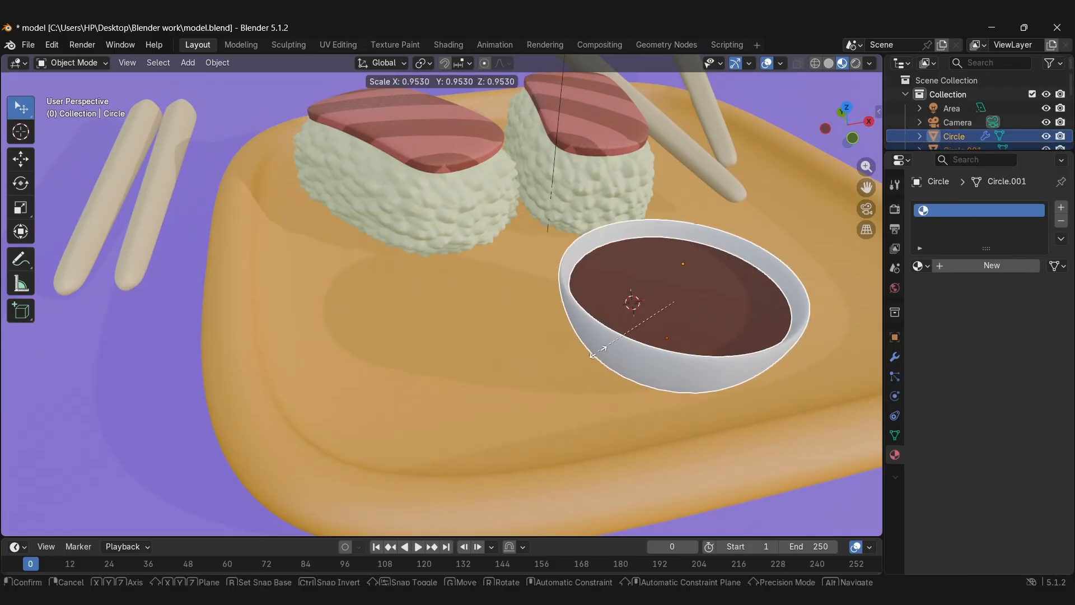
left_click(664, 297)
middle_click_drag(664, 297, 765, 278)
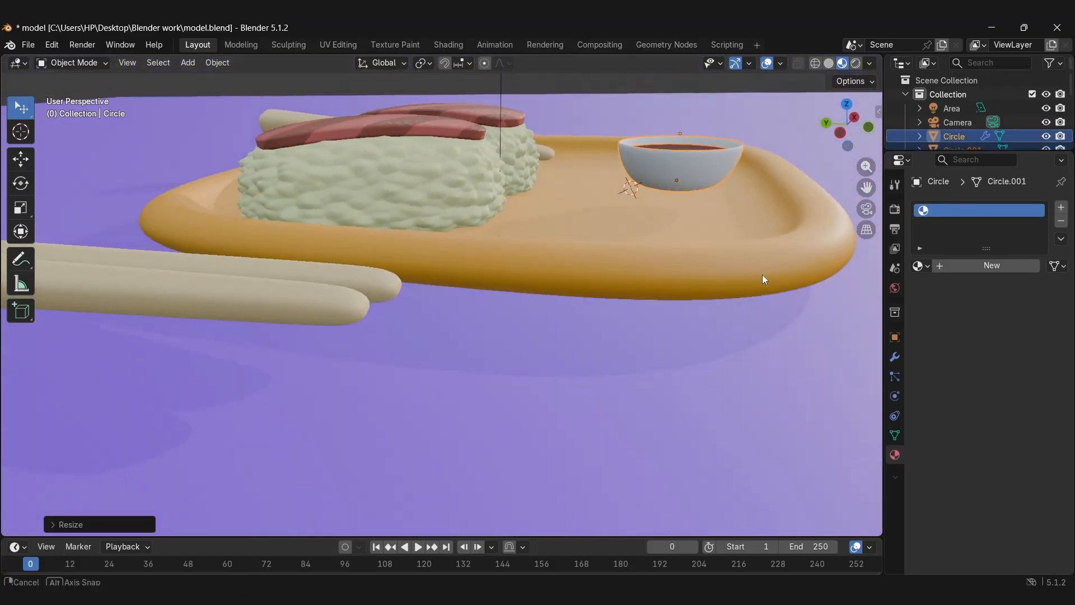
key("g")
key("z")
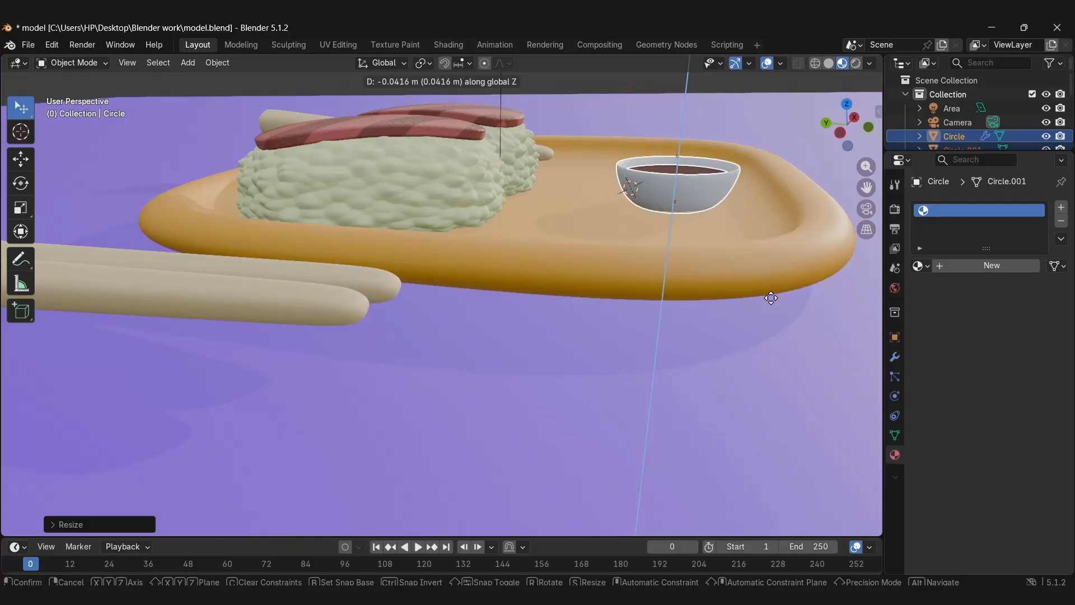
left_click(771, 298)
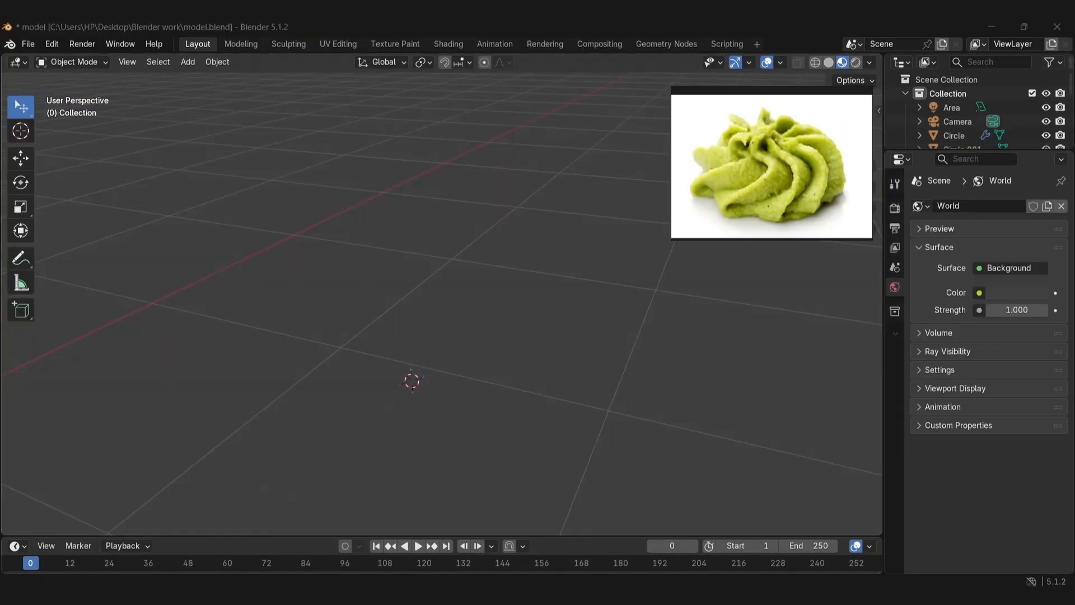
Check the wasabi images on the sushi reference board and add a 16-vertex mesh circle with a 1 m radius at the 3D cursor
mouse_move(761, 116)
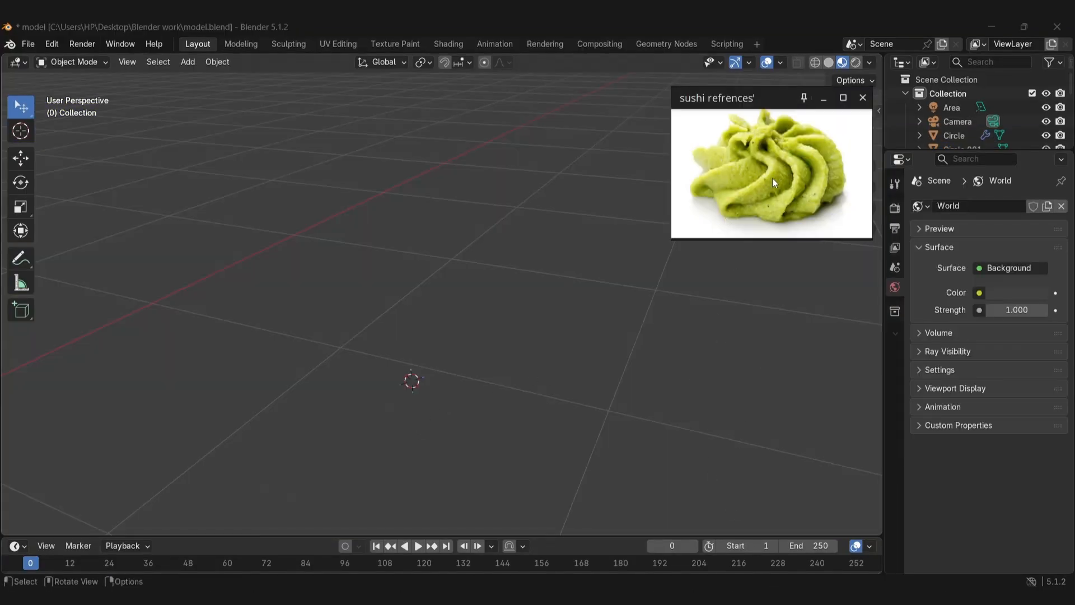
middle_click_drag(772, 179, 562, 22)
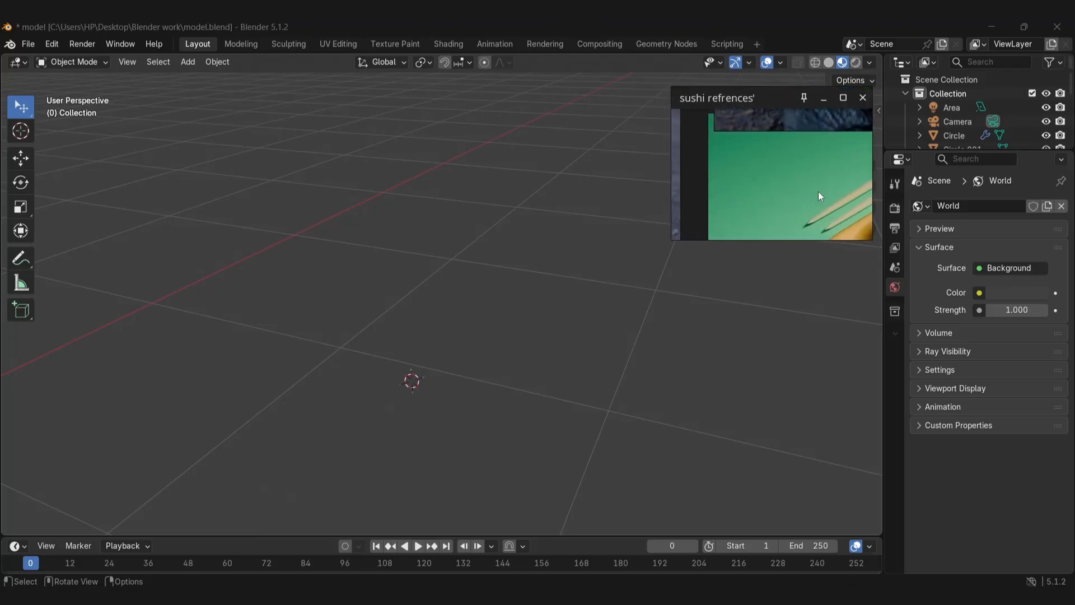
middle_click_drag(818, 191, 759, 72)
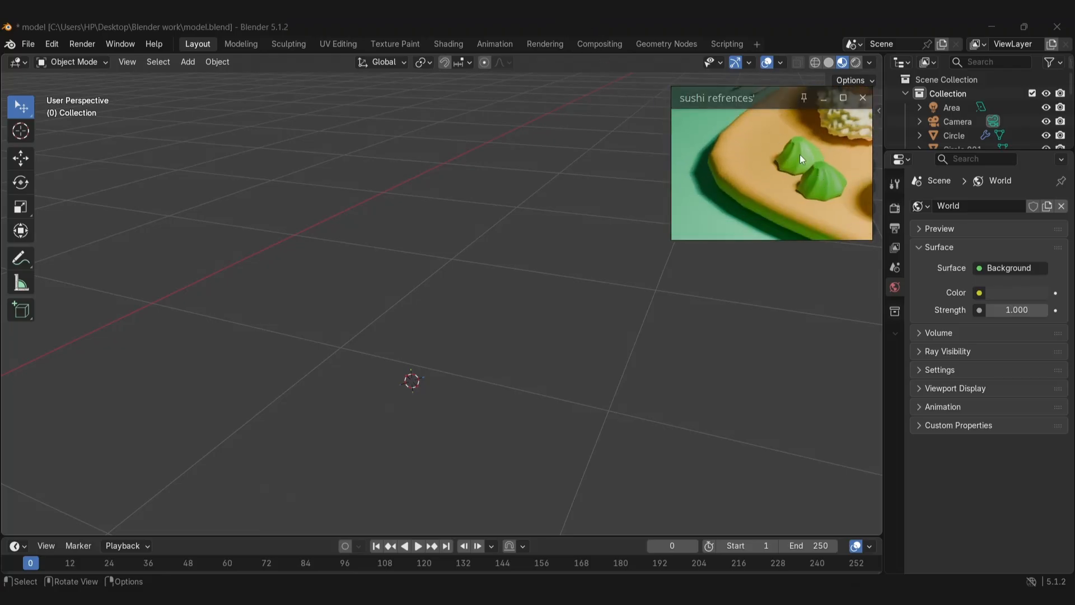
middle_click_drag(799, 155, 707, 420)
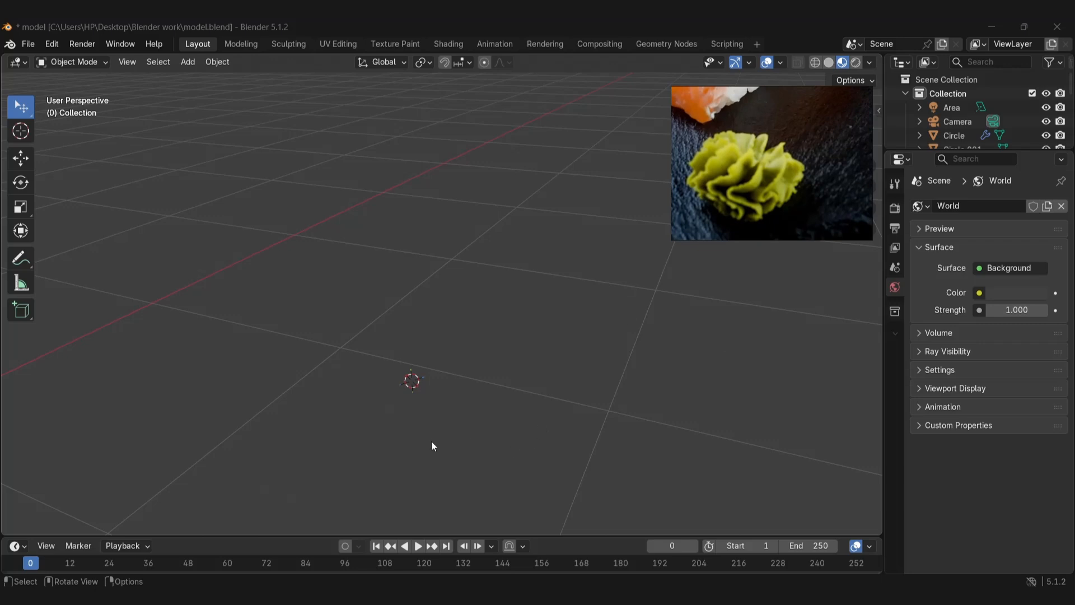
left_click(409, 445)
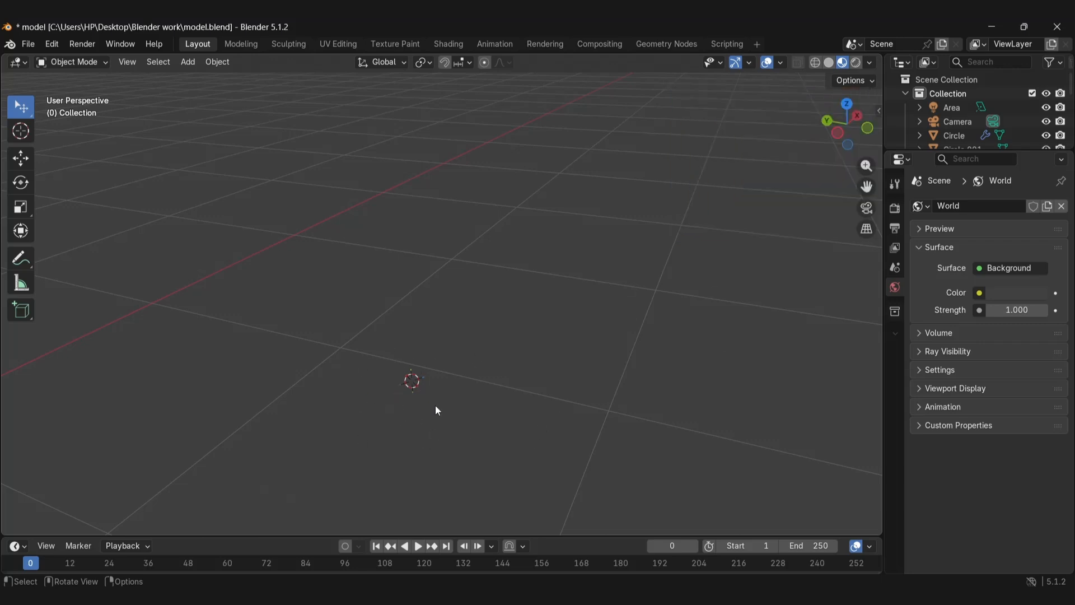
key("shift+a")
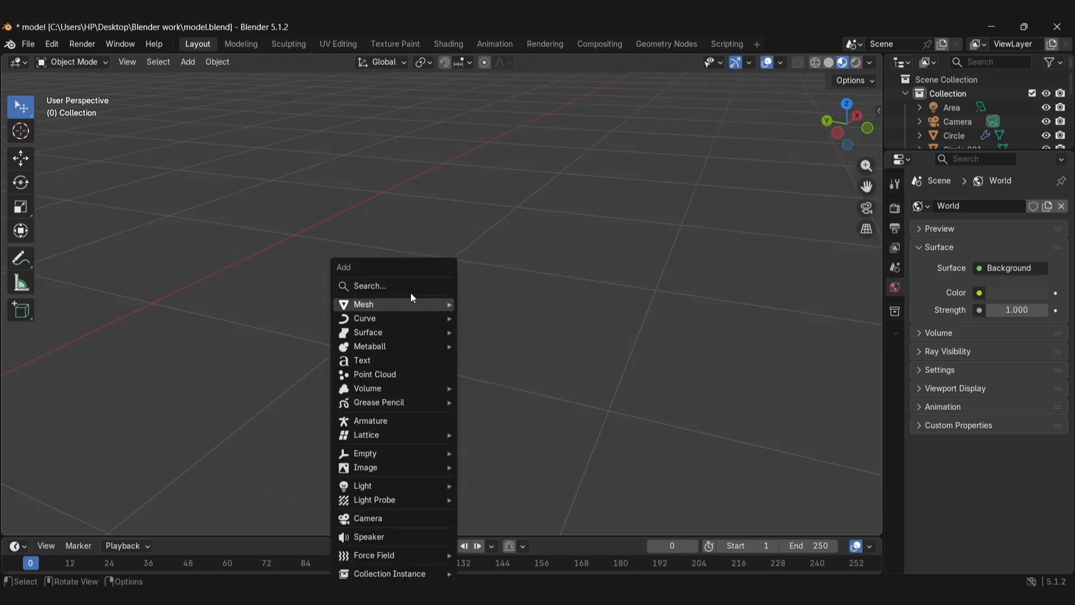
mouse_move(412, 302)
left_click(493, 331)
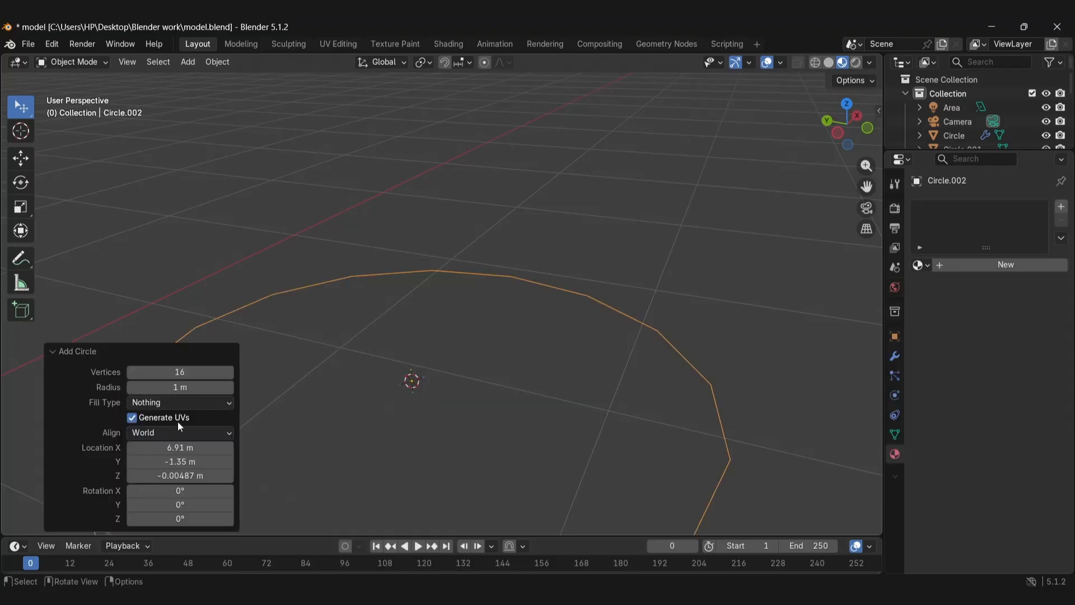
left_click(207, 372)
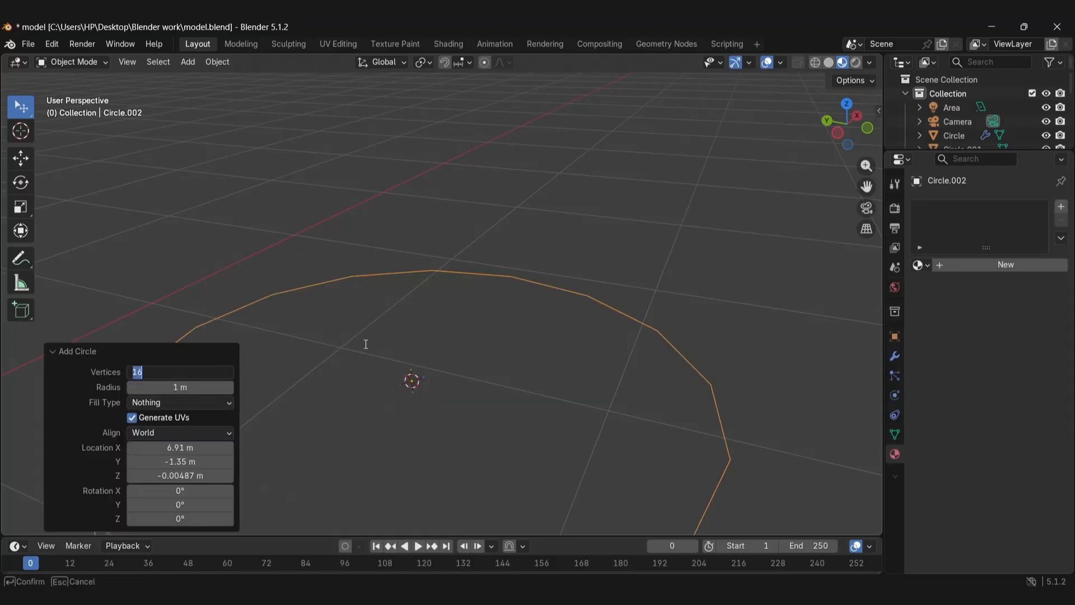
key("Return")
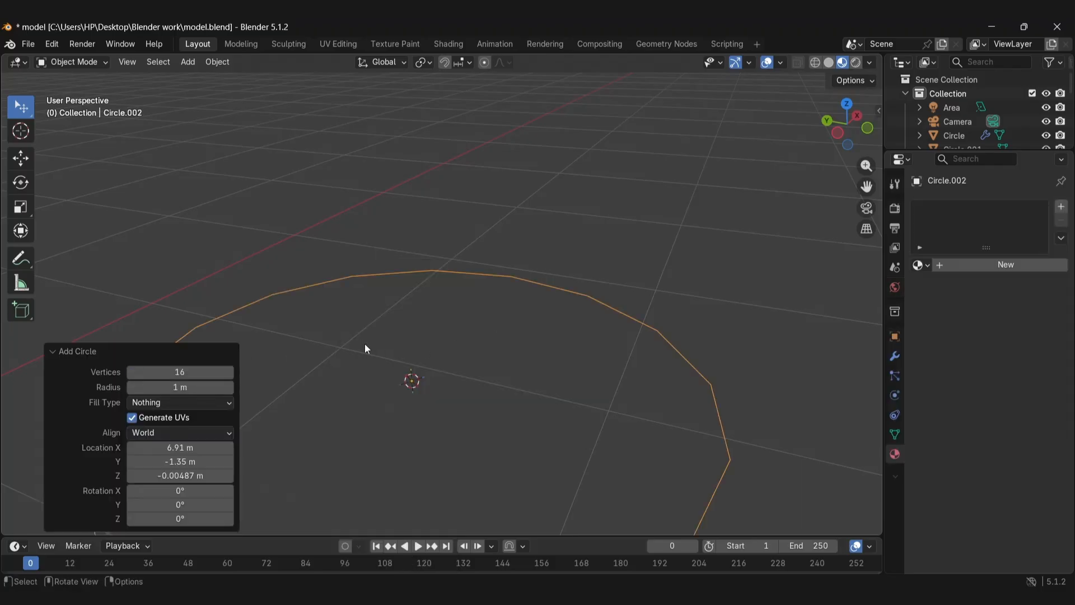
left_click(440, 365)
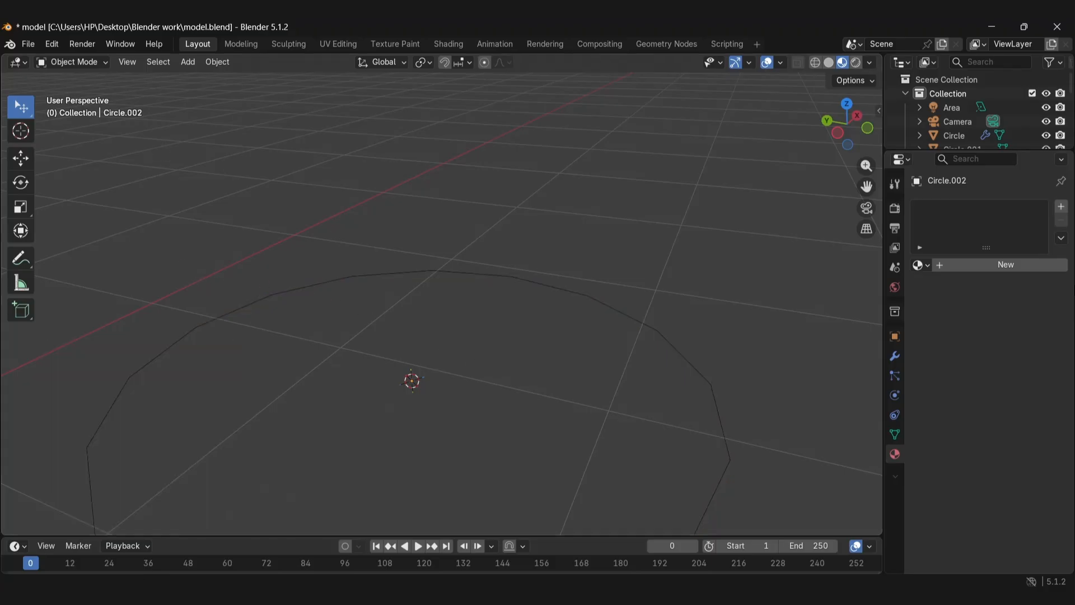
In edit mode, checker-deselect every other vertex of the circle and scale the remaining ones inward to about 0.8 to form a star
key("Tab")
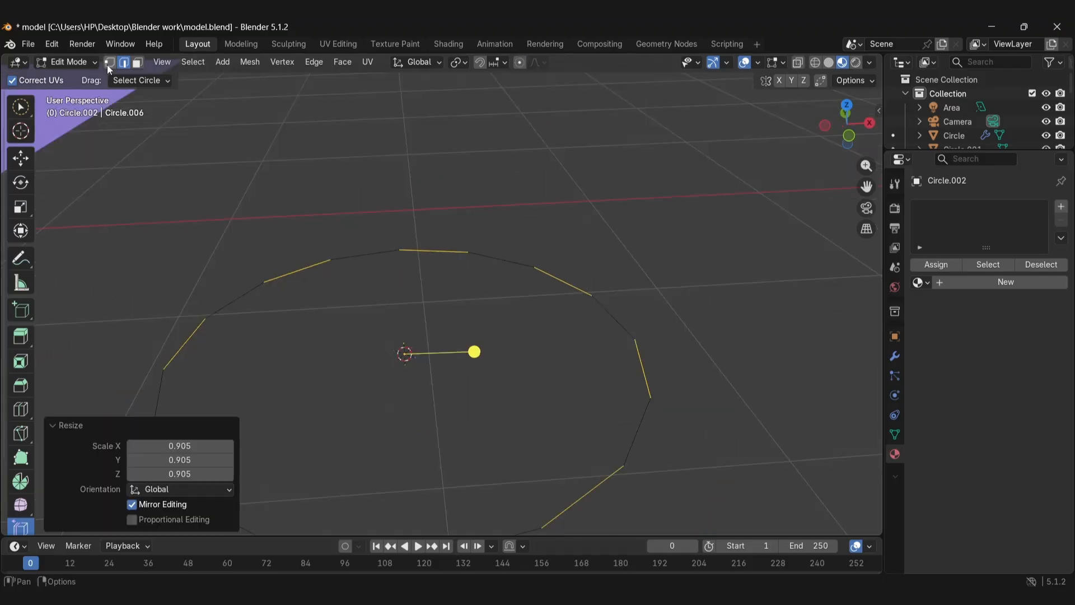
left_click(109, 63)
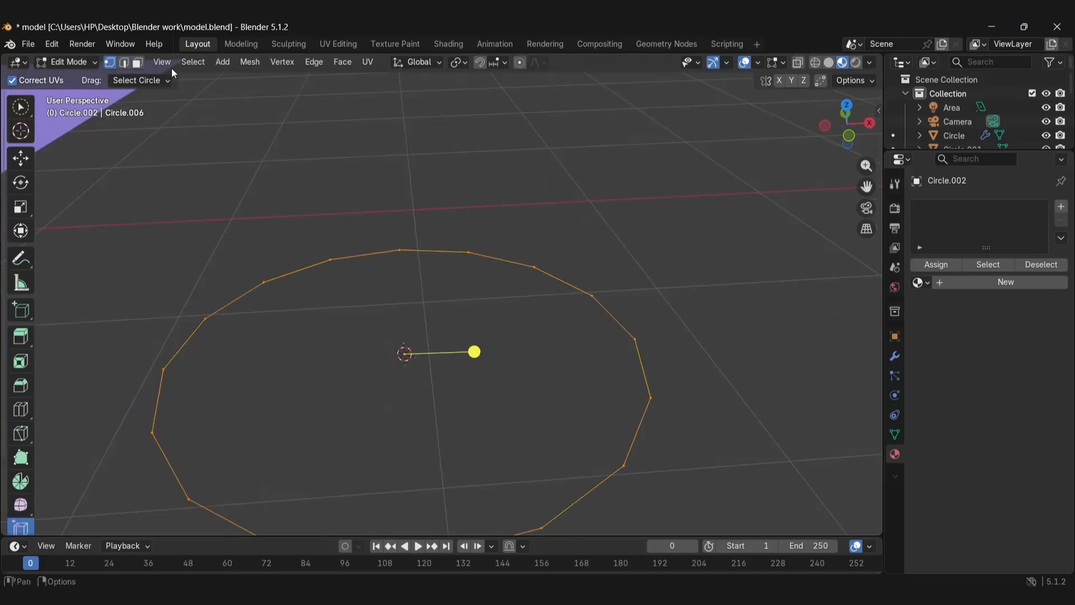
left_click(196, 62)
left_click(227, 200)
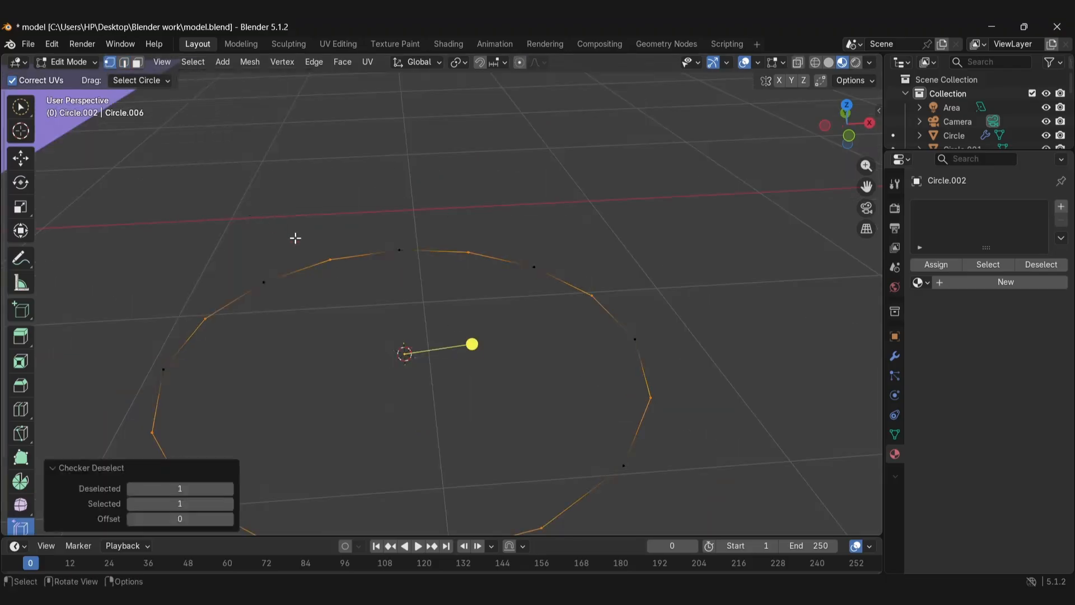
key("s")
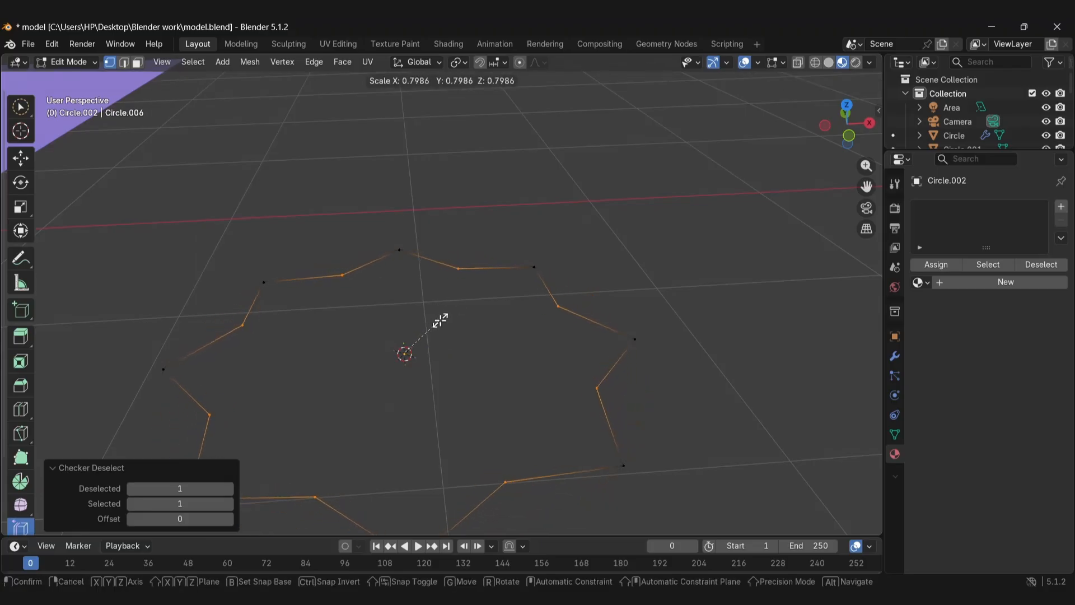
left_click(437, 315)
Fill the whole star outline with a face and extrude it upward about 0.51 m
key("a")
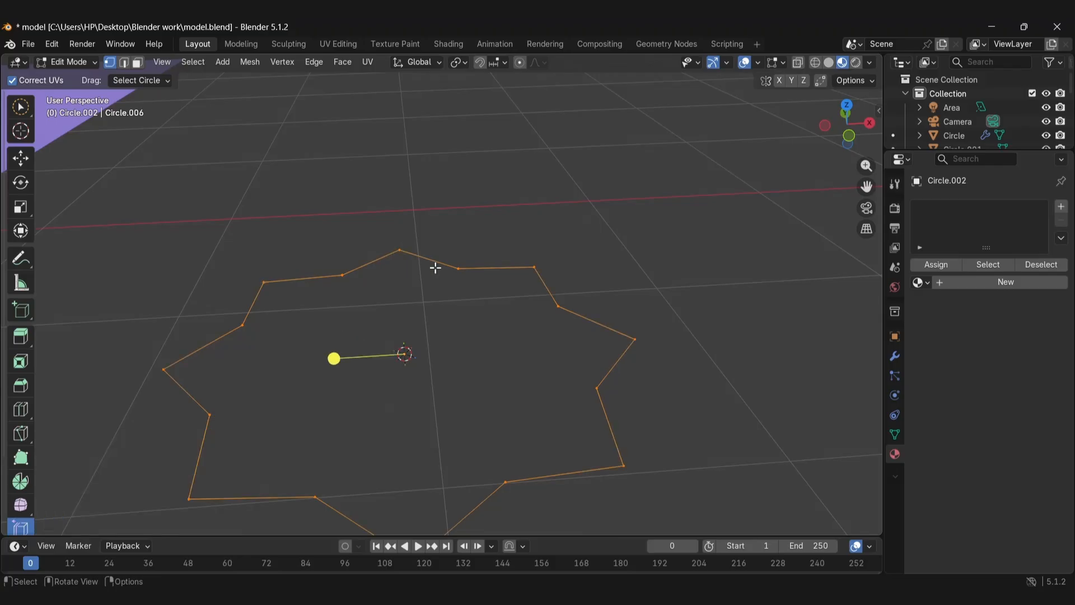
key("f")
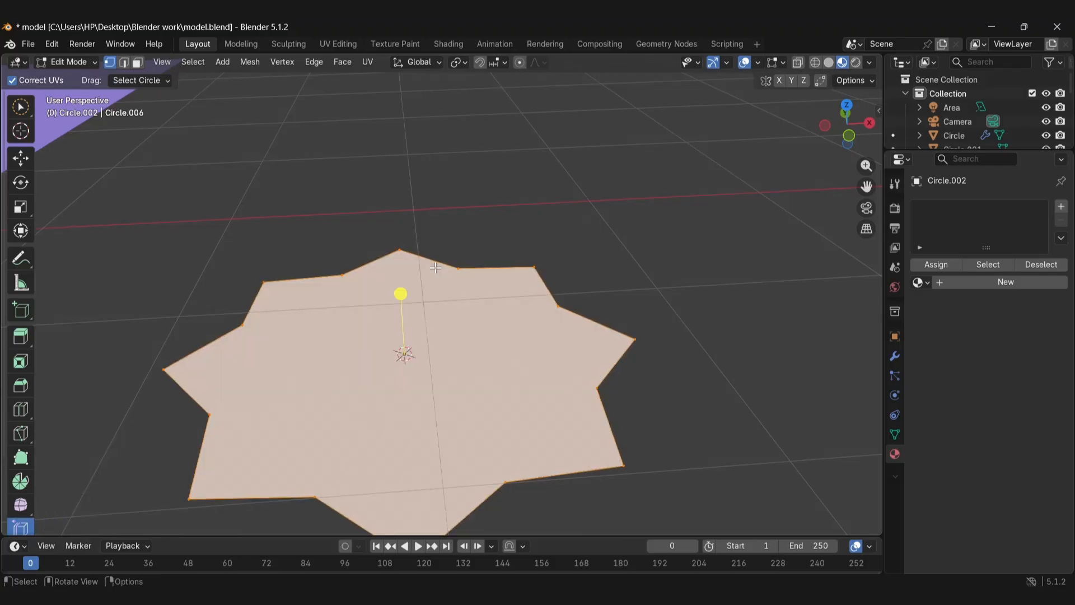
key("e")
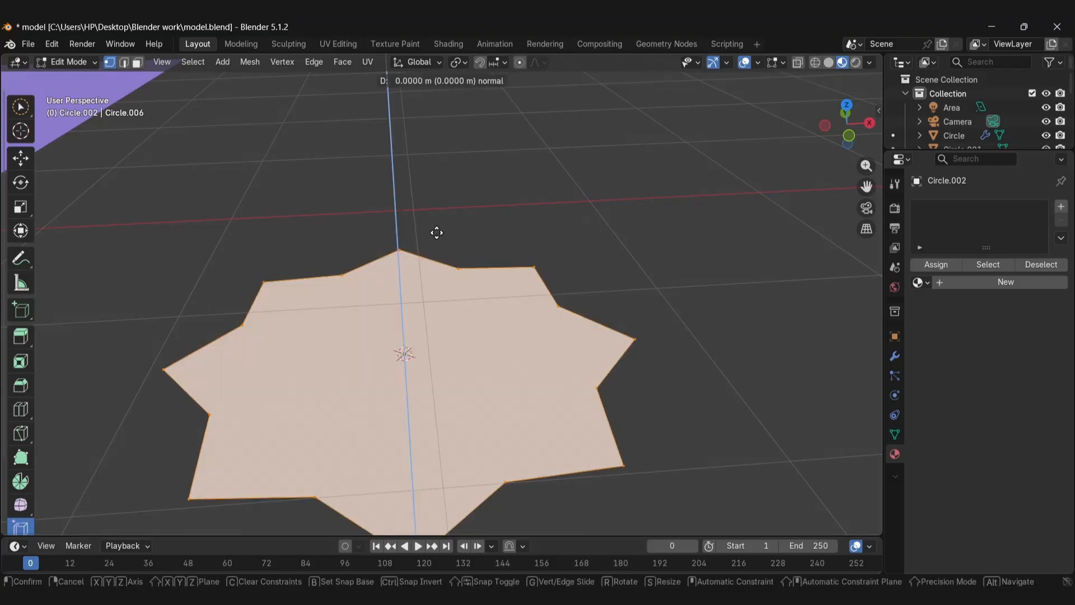
left_click(443, 141)
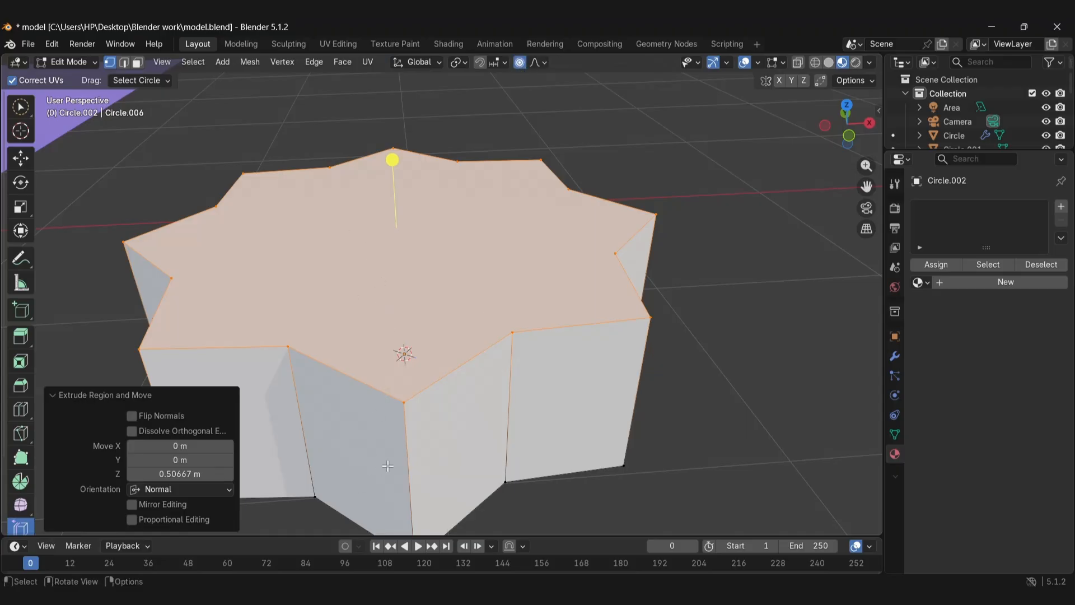
Add three horizontal loop cuts around the star's side walls and slide them upward with a factor of -1
key("ctrl+r")
scroll(410, 463, "up", 2)
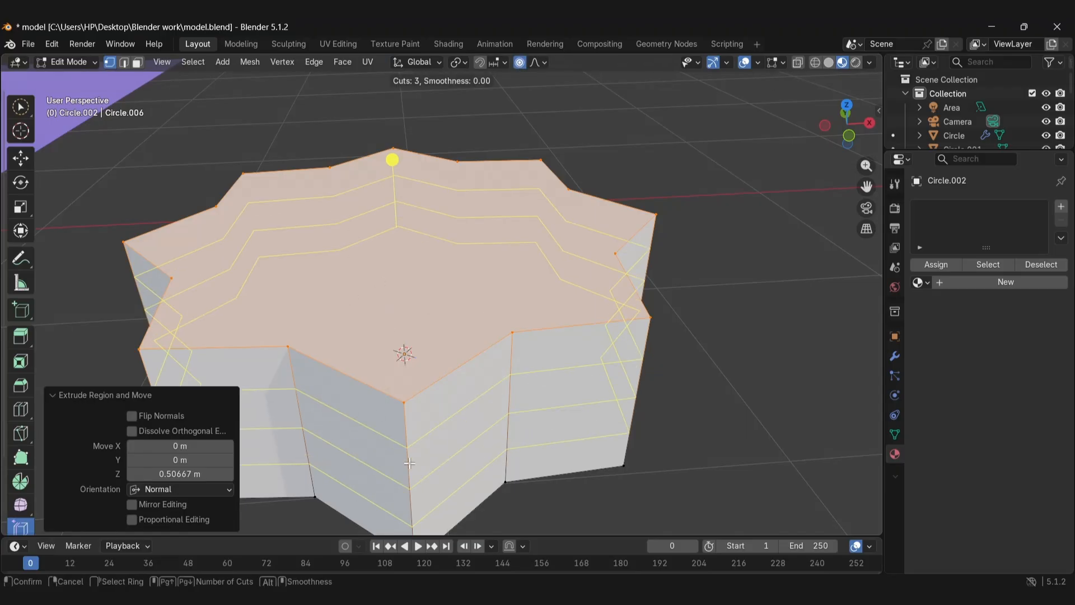
left_click(409, 462)
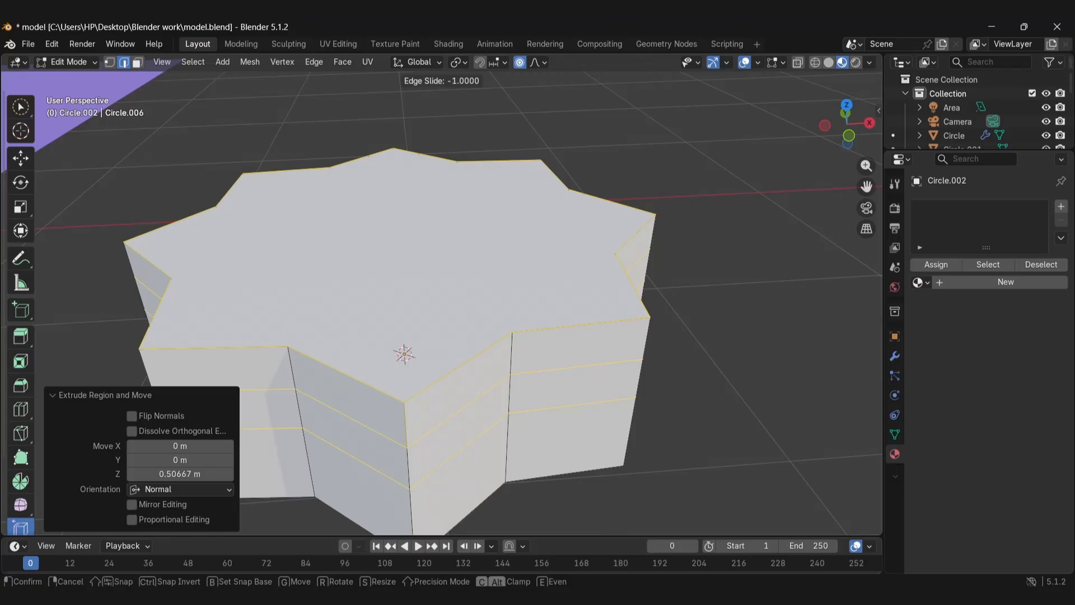
left_click(150, 536)
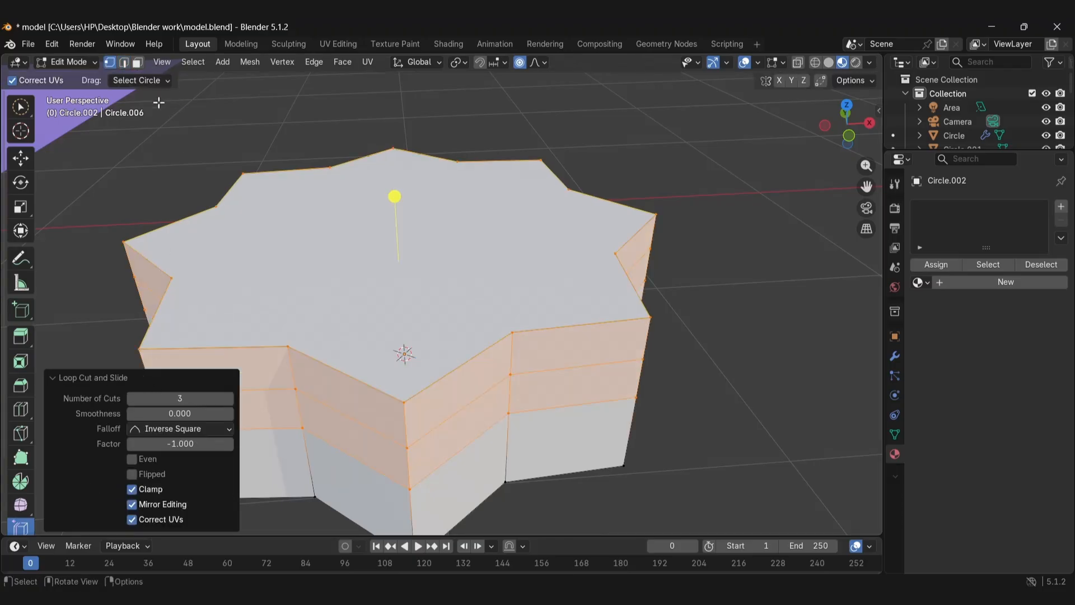
Using proportional editing of size 0.75, scale the star's top face to about 0.19 and rotate it about -82° around Z
left_click(137, 62)
left_click(406, 284)
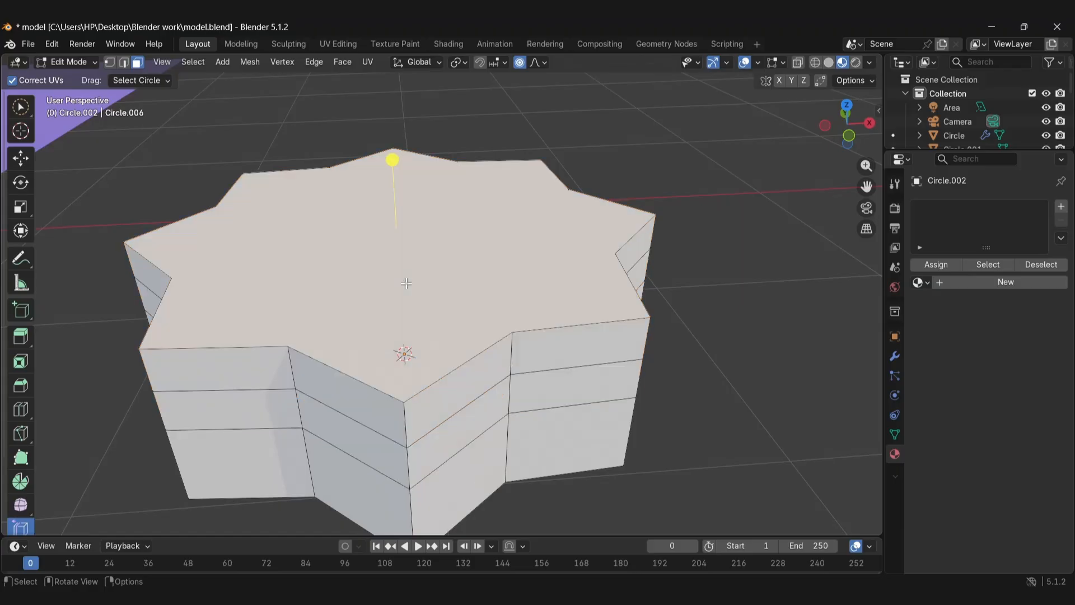
key("s")
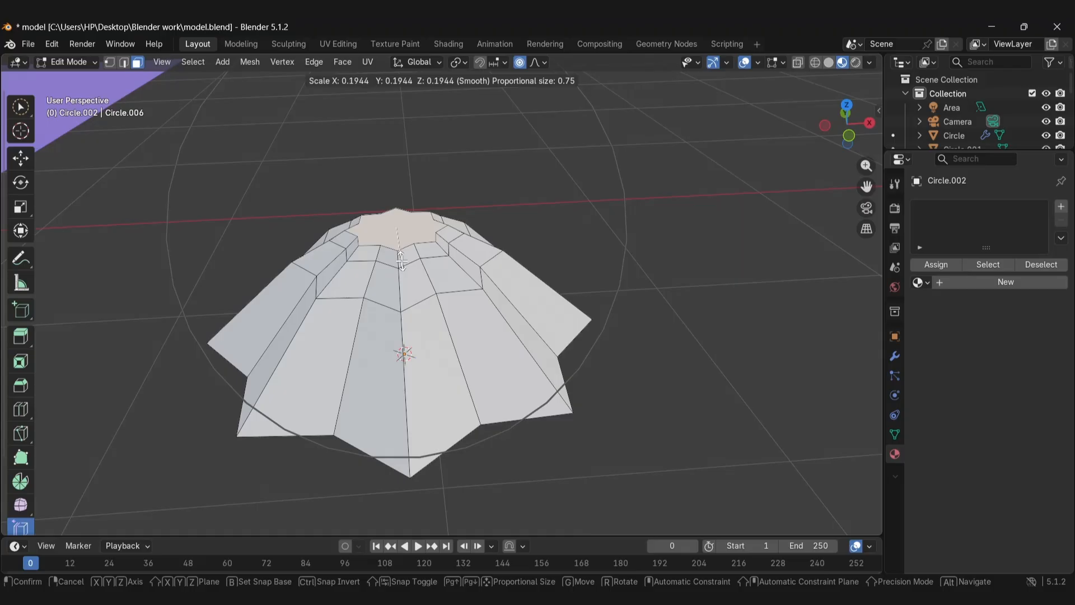
left_click(402, 262)
key("r")
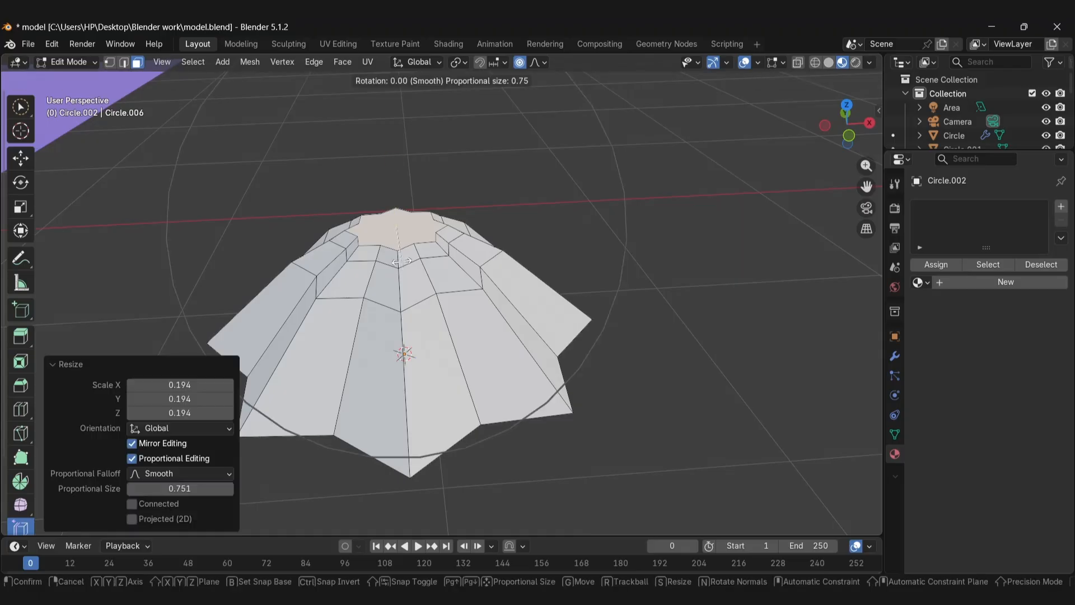
key("z")
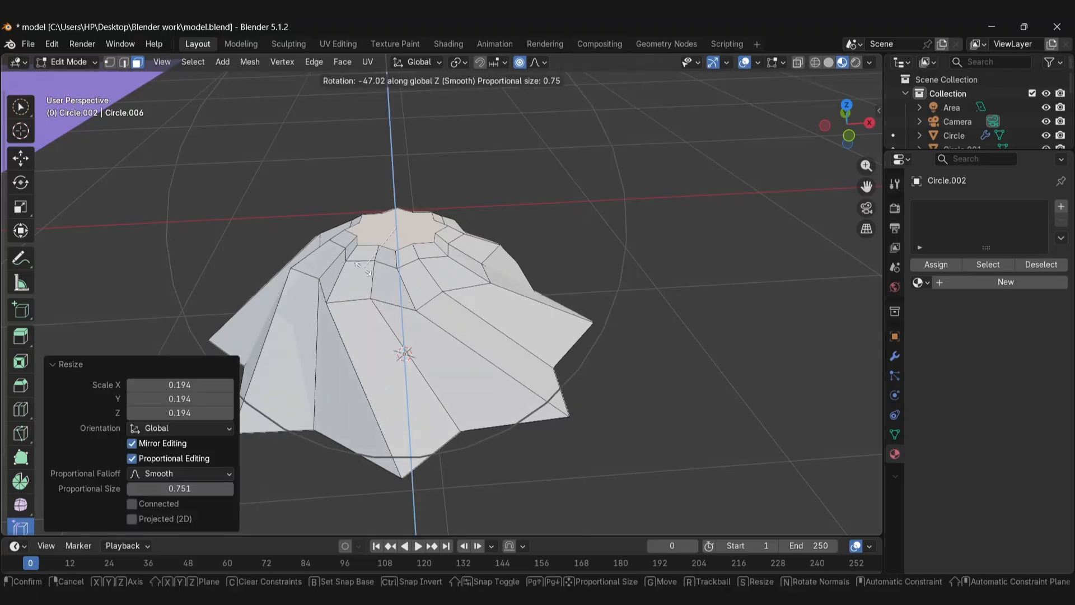
left_click(264, 266)
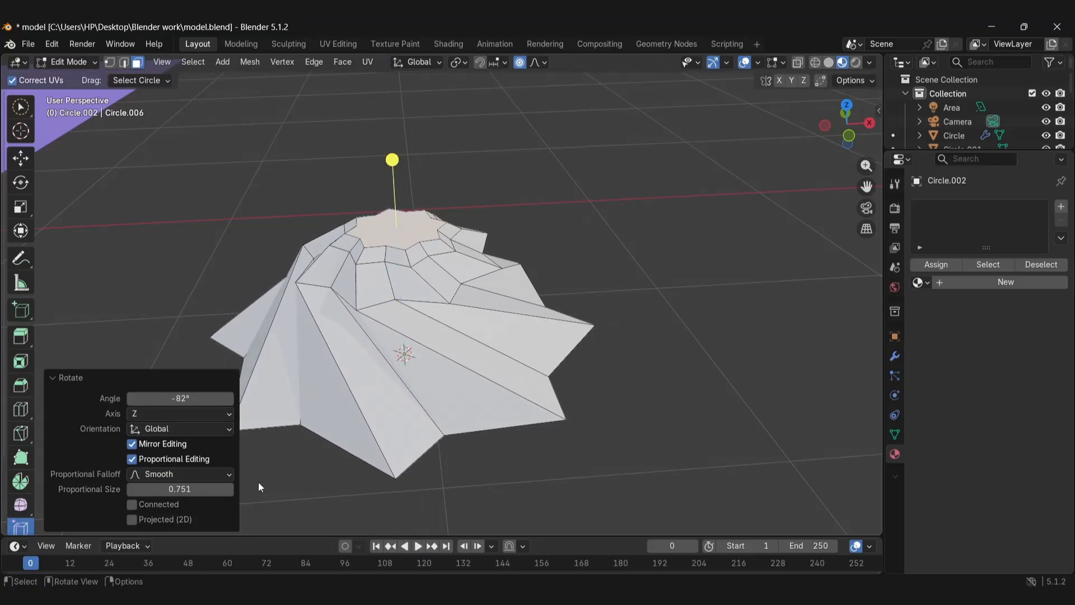
Leave edit mode and give the twisted star mesh a level 2 subdivision
key("Tab")
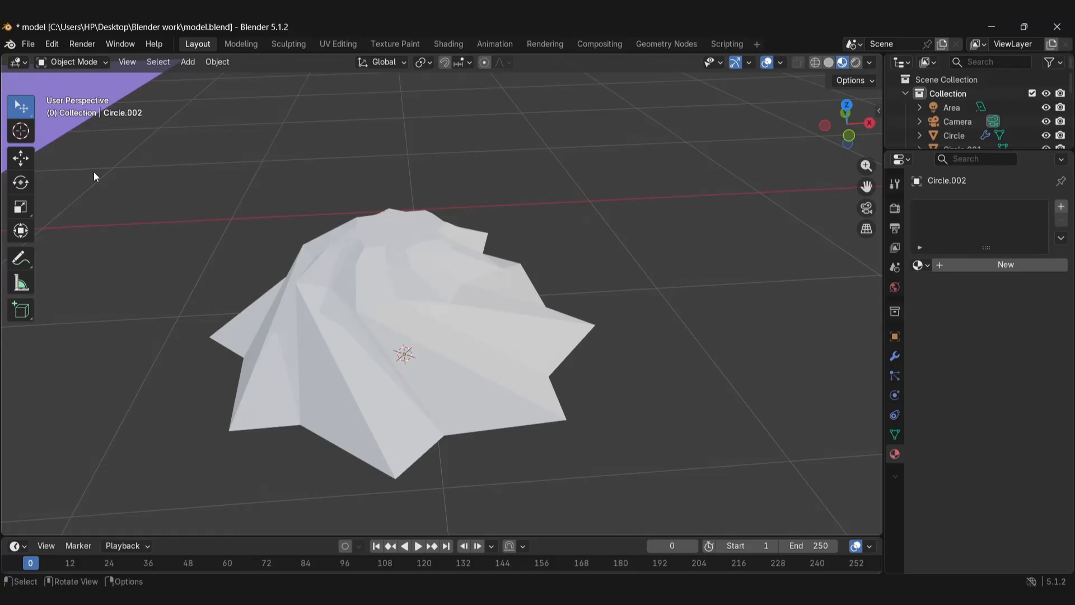
key("ctrl+2")
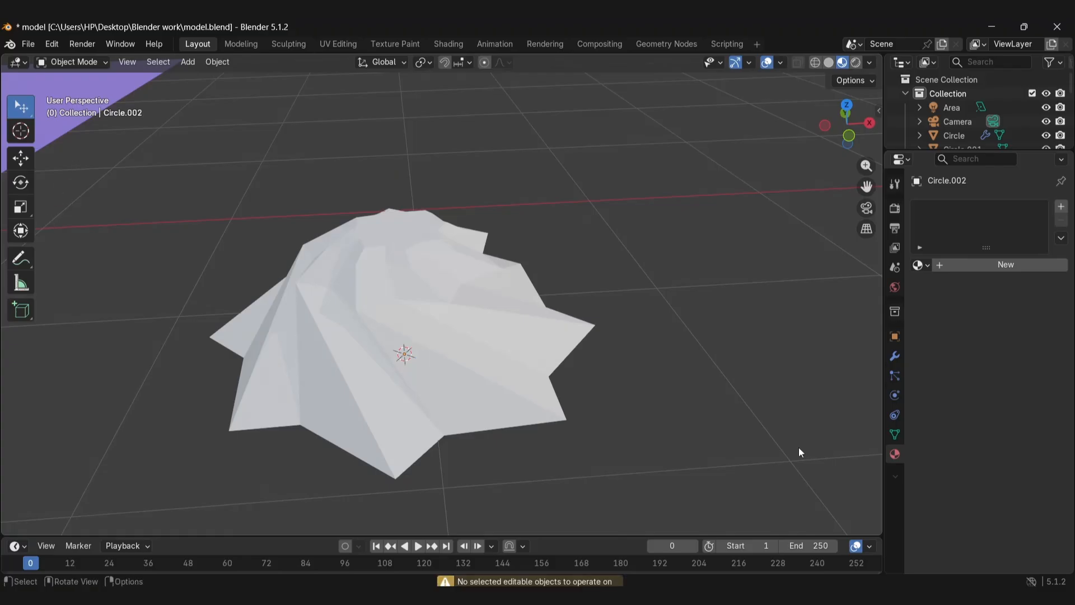
left_click(395, 324)
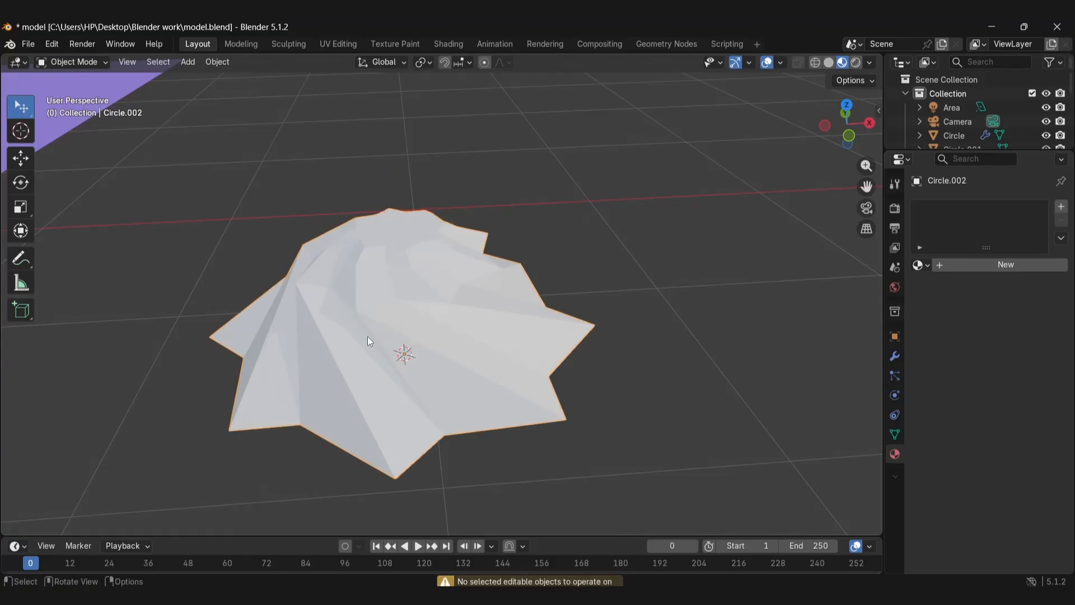
key("ctrl+2")
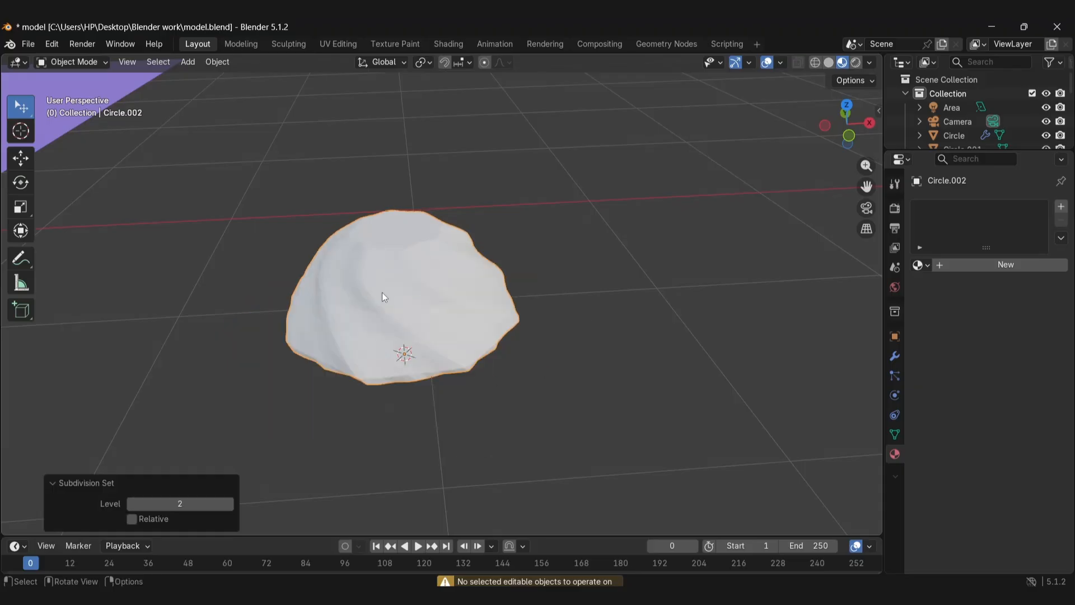
middle_click_drag(382, 293, 430, 262)
left_click(447, 321)
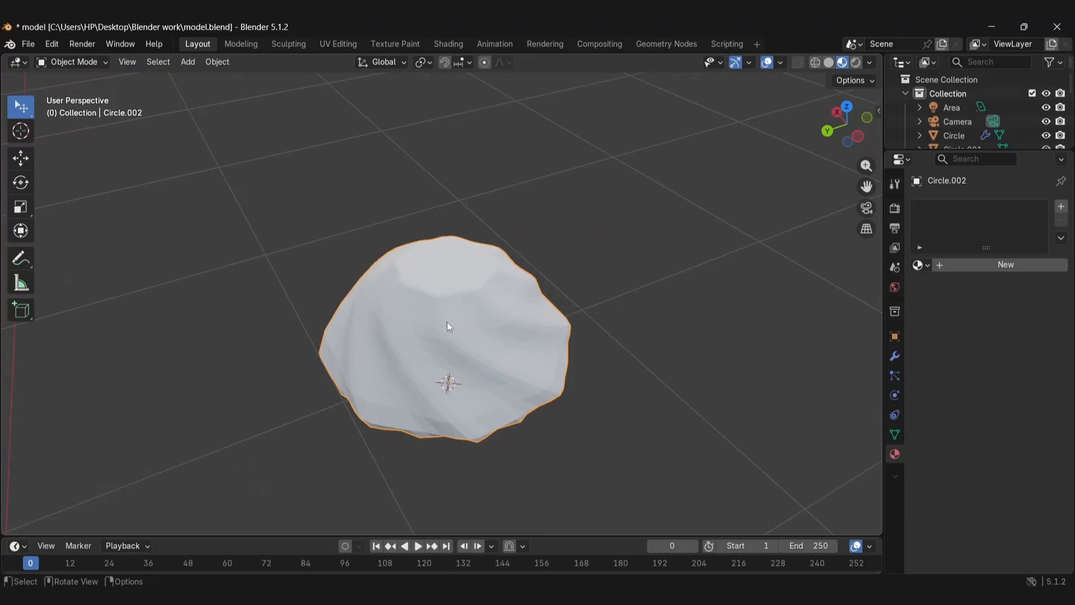
In edit mode, scale the mound's top face to about 0.77 using smooth proportional editing of size 0.75
key("Tab")
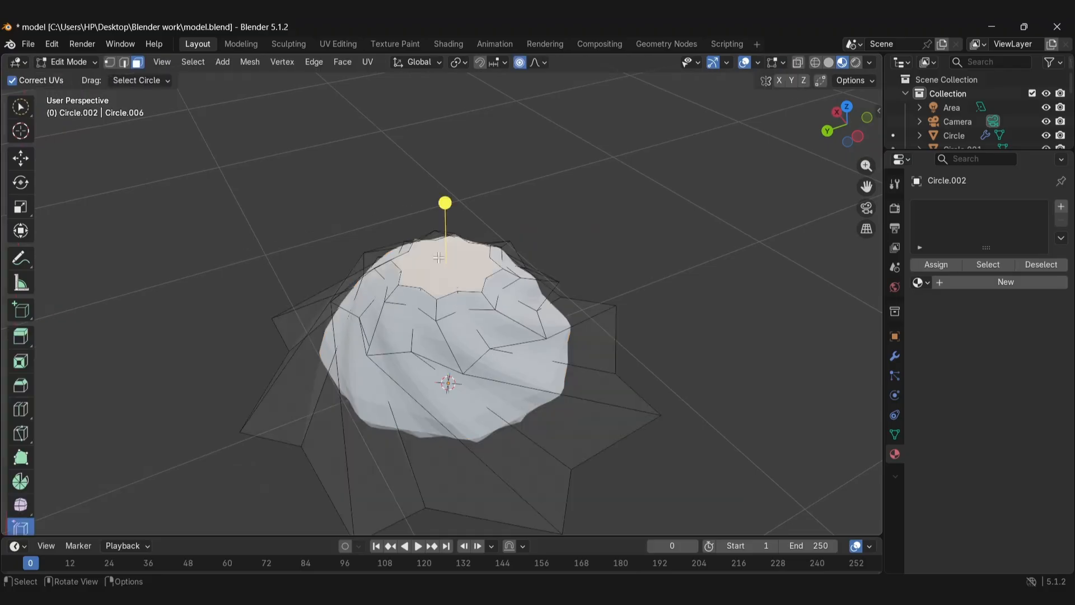
key("s")
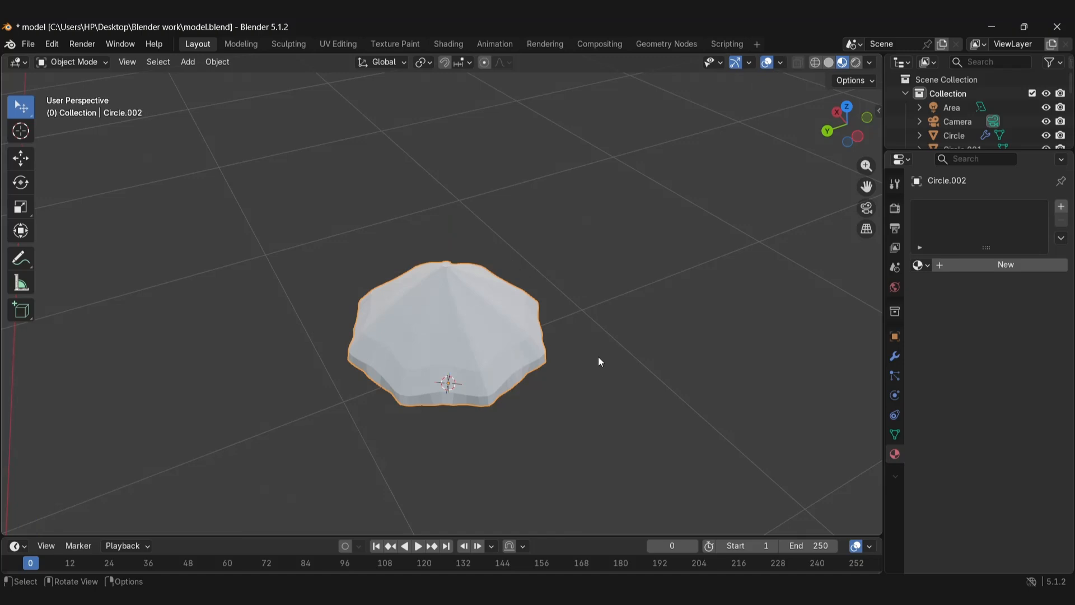
key("Tab")
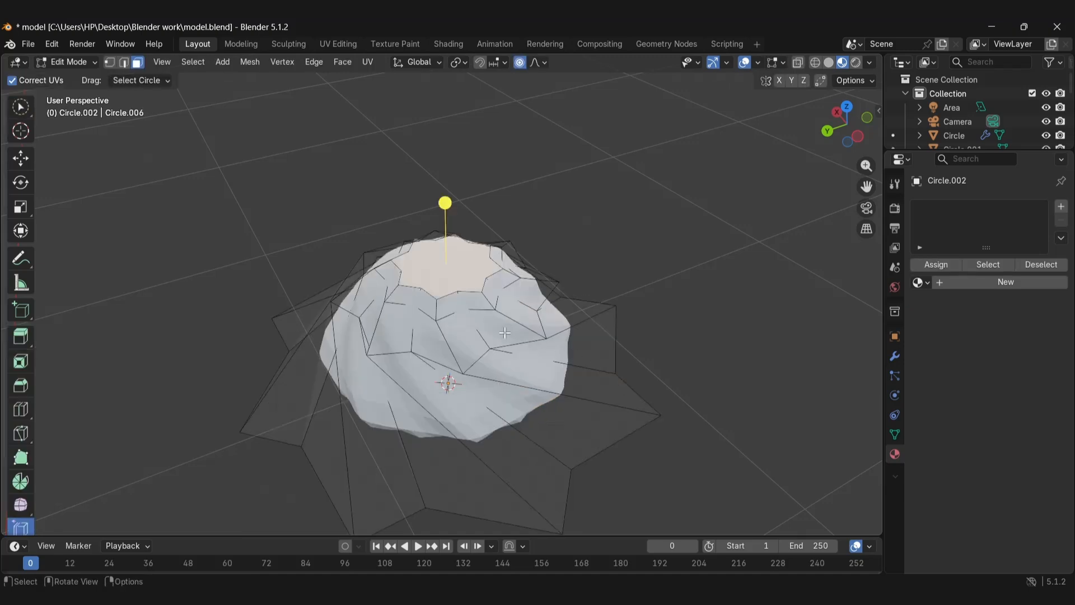
key("s")
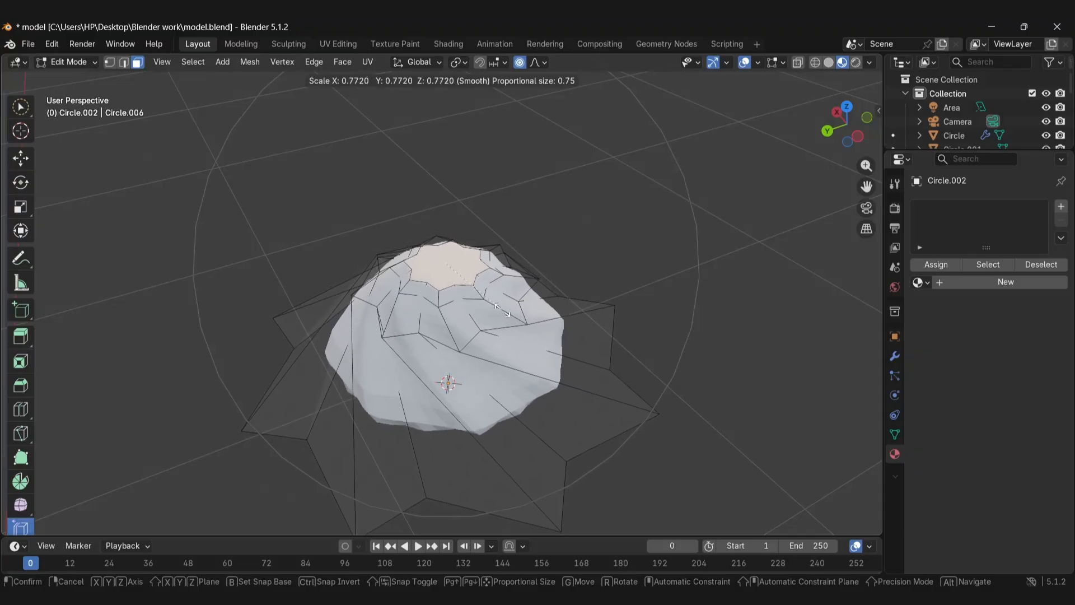
left_click(502, 308)
key("Tab")
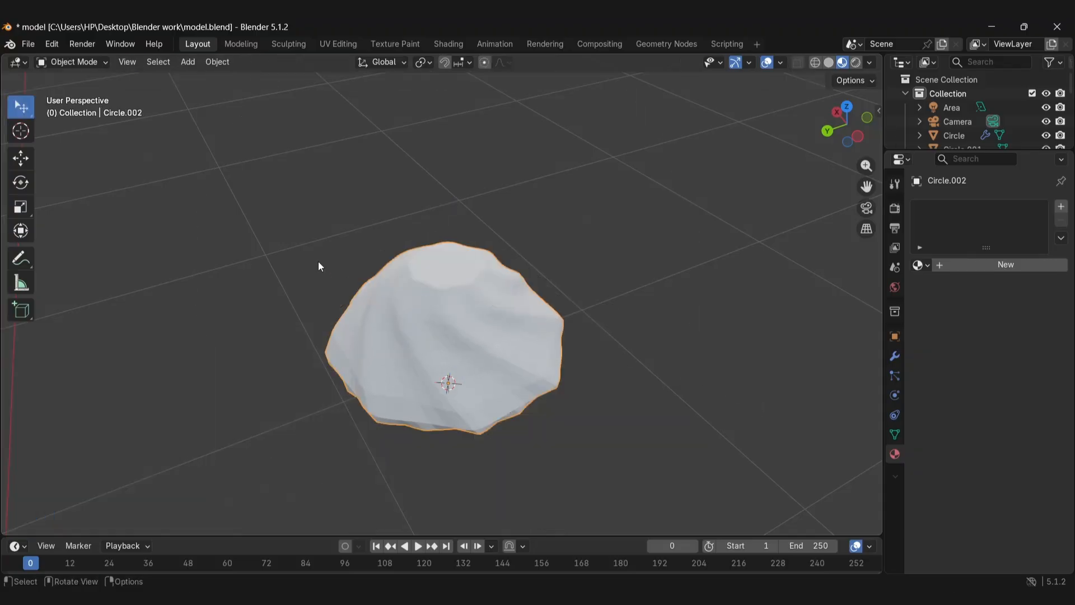
Shade the swirled mound smooth in object mode
middle_click_drag(590, 339, 428, 286)
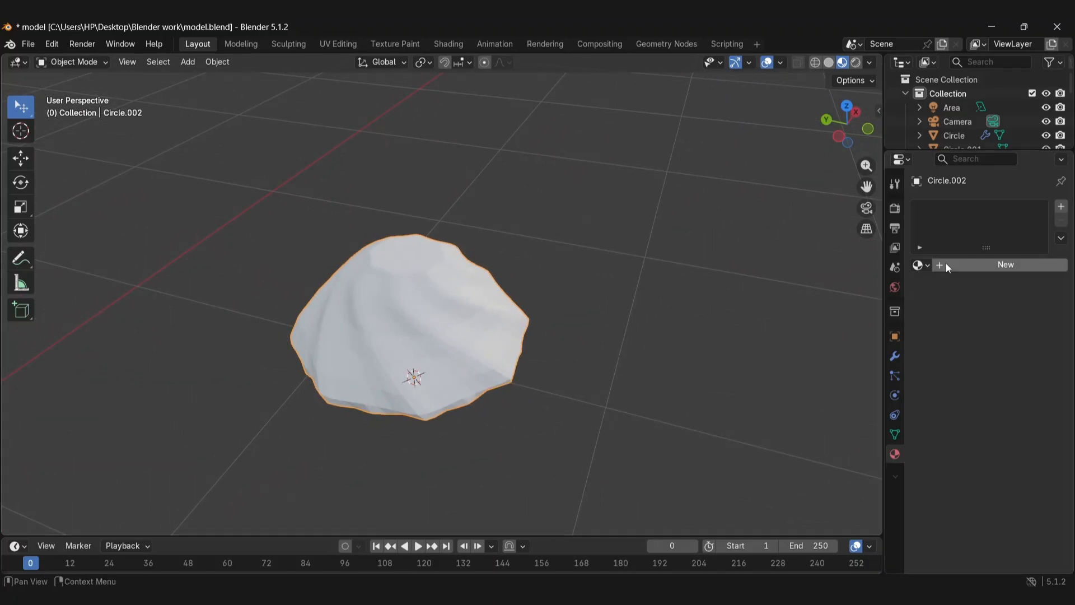
right_click(395, 310)
left_click(395, 310)
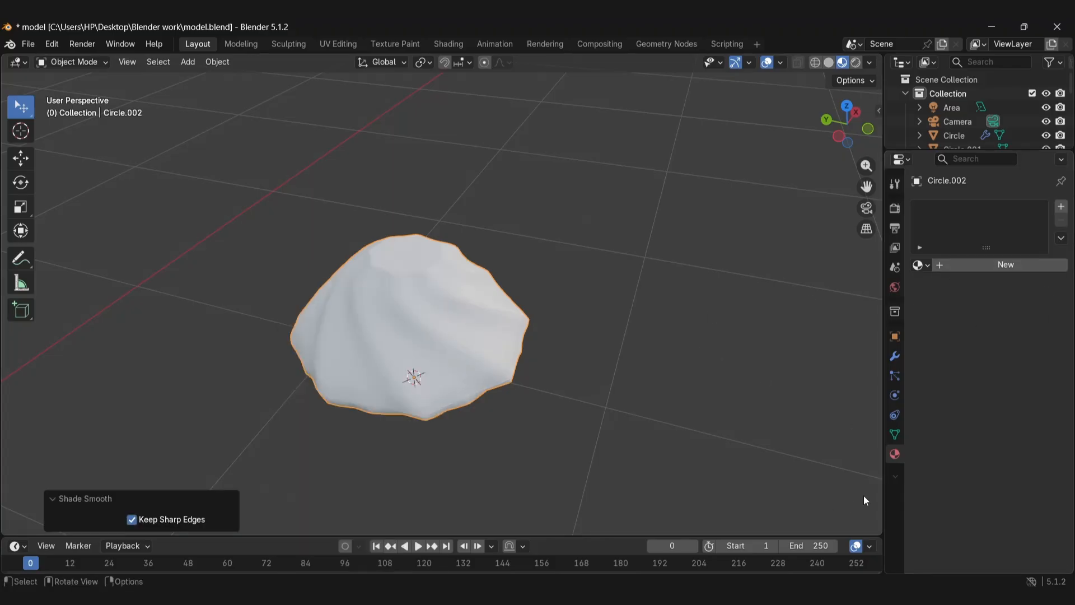
Create a new material for the mound and name it wassabi
left_click(959, 268)
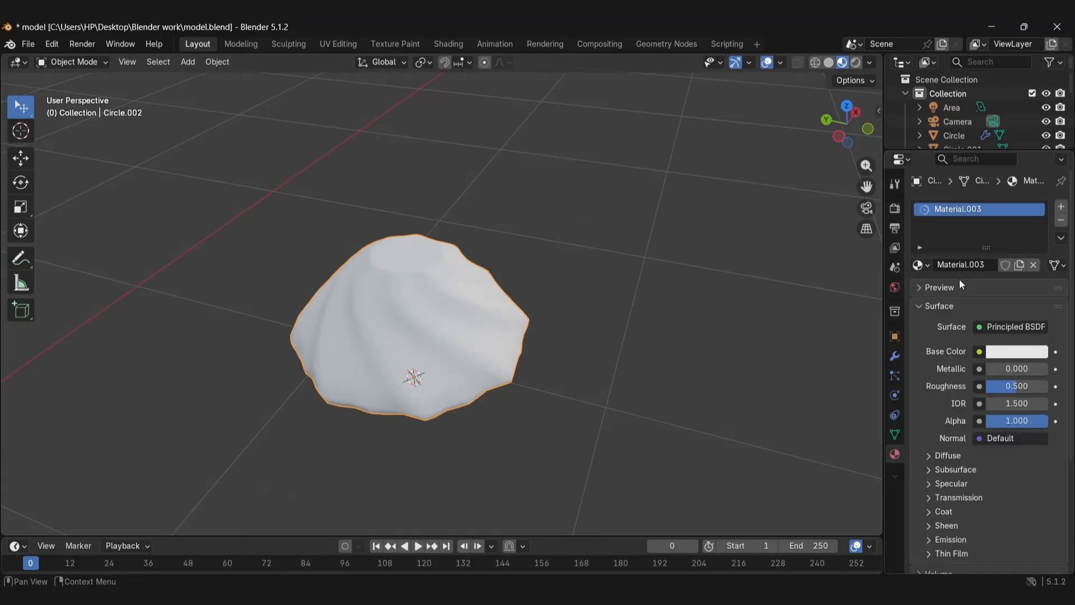
double_click(989, 274)
key("BackSpace")
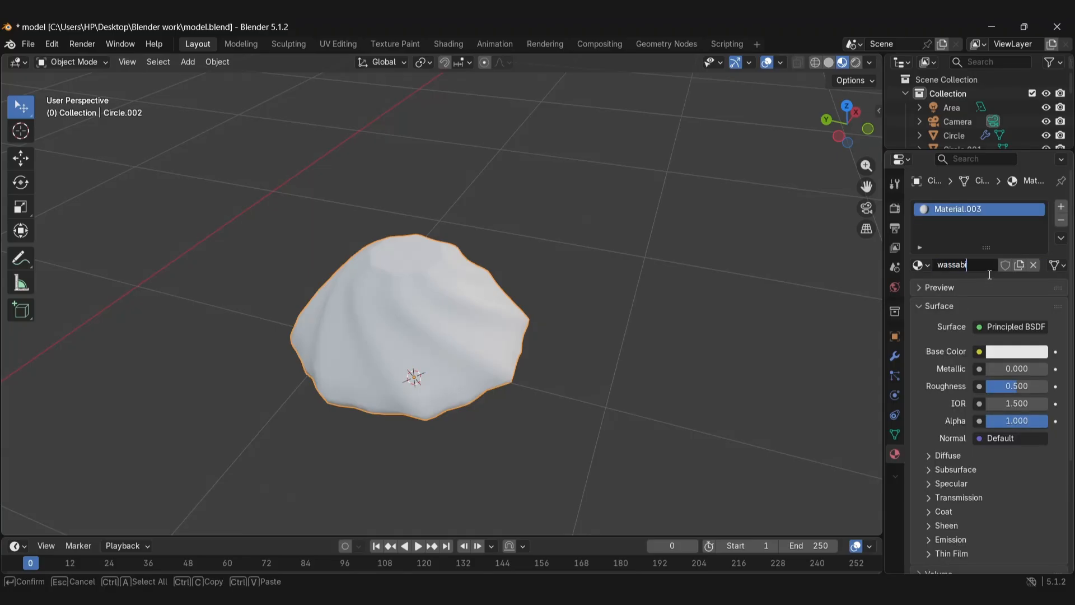
key("Return")
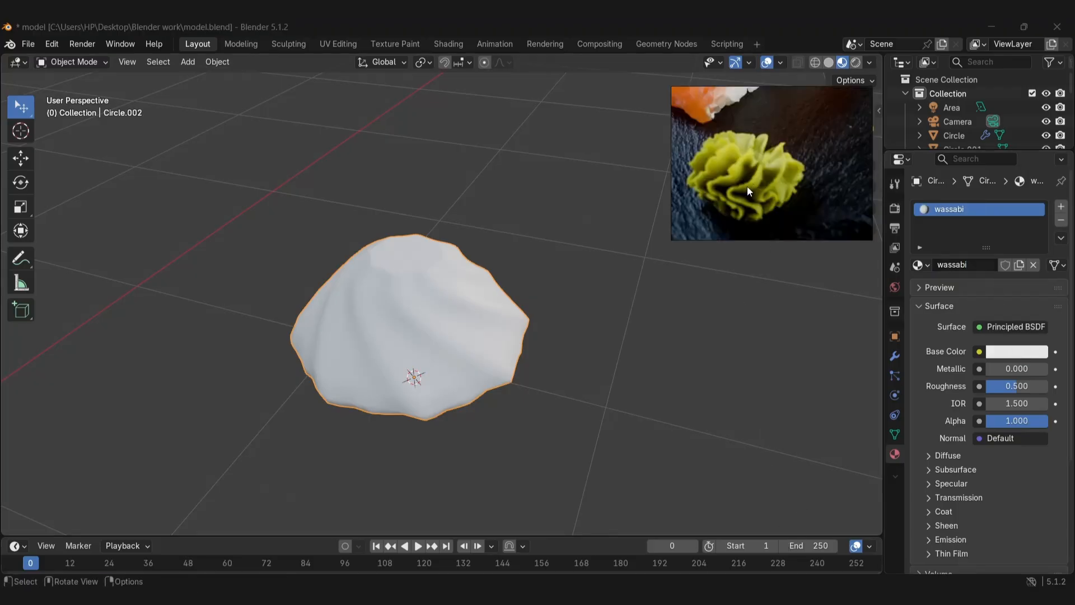
Using the wasabi reference photo as a guide, set the wassabi base color to green #1FE72E, roughness to 0.527 and IOR to 1.000
middle_click_drag(726, 194, 761, 219)
left_click(756, 241)
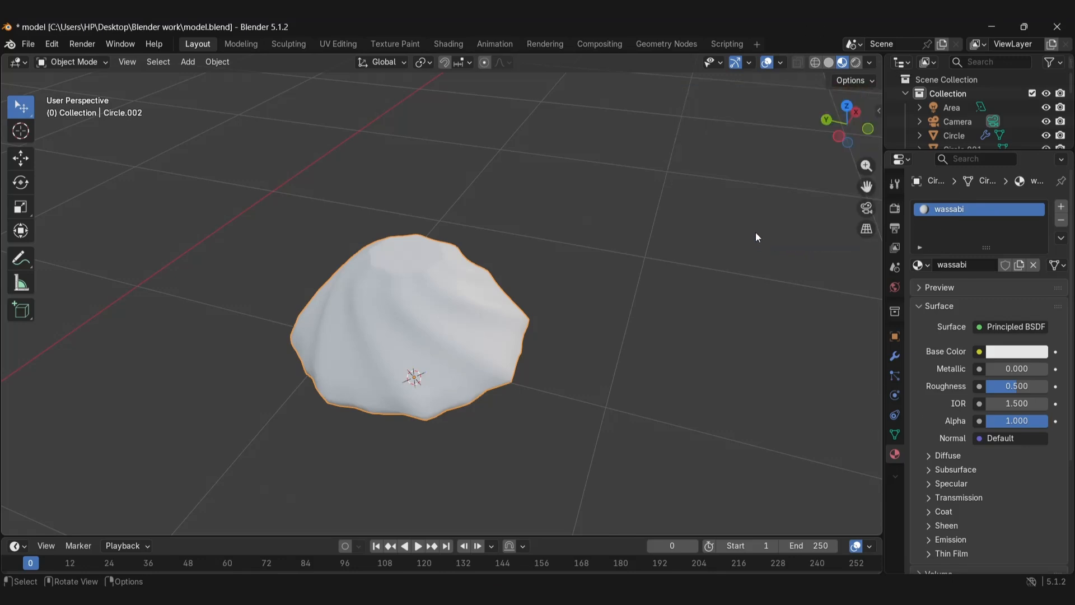
key("alt+Tab")
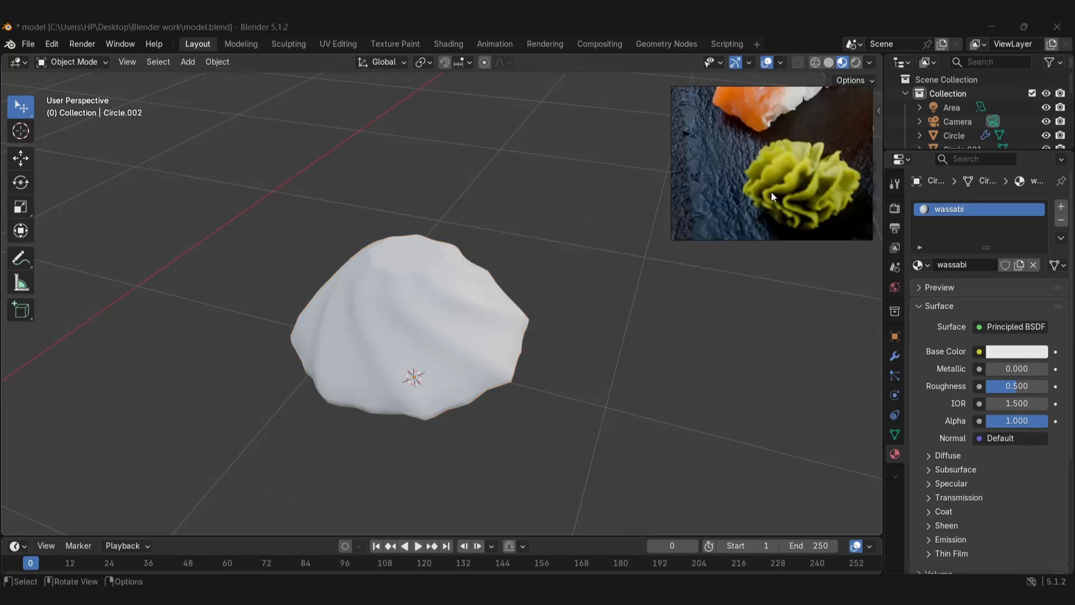
middle_click_drag(771, 192, 773, 142)
left_click(1019, 352)
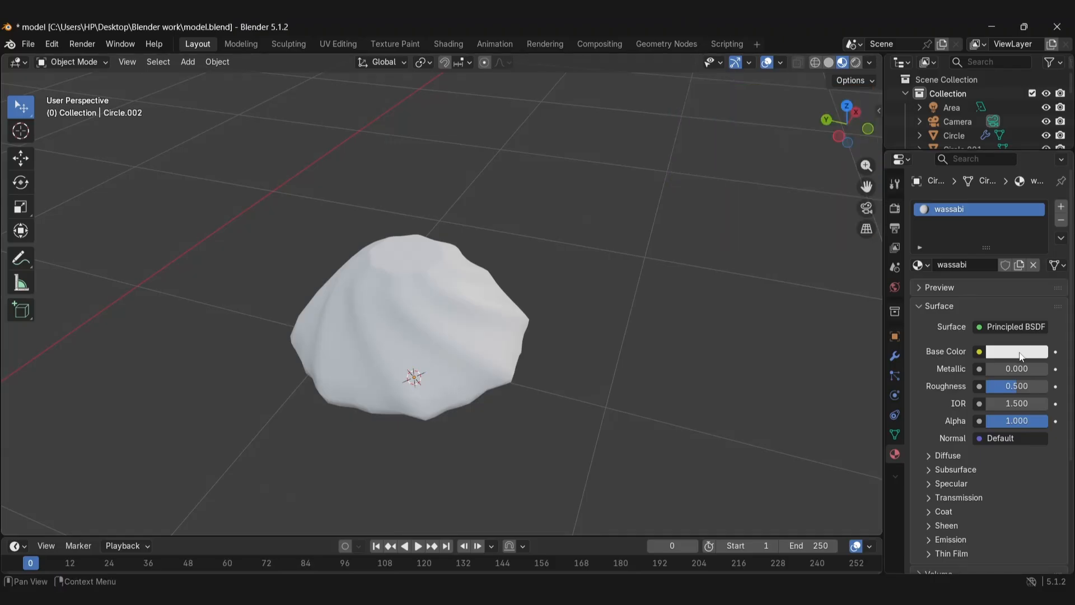
left_click(1019, 353)
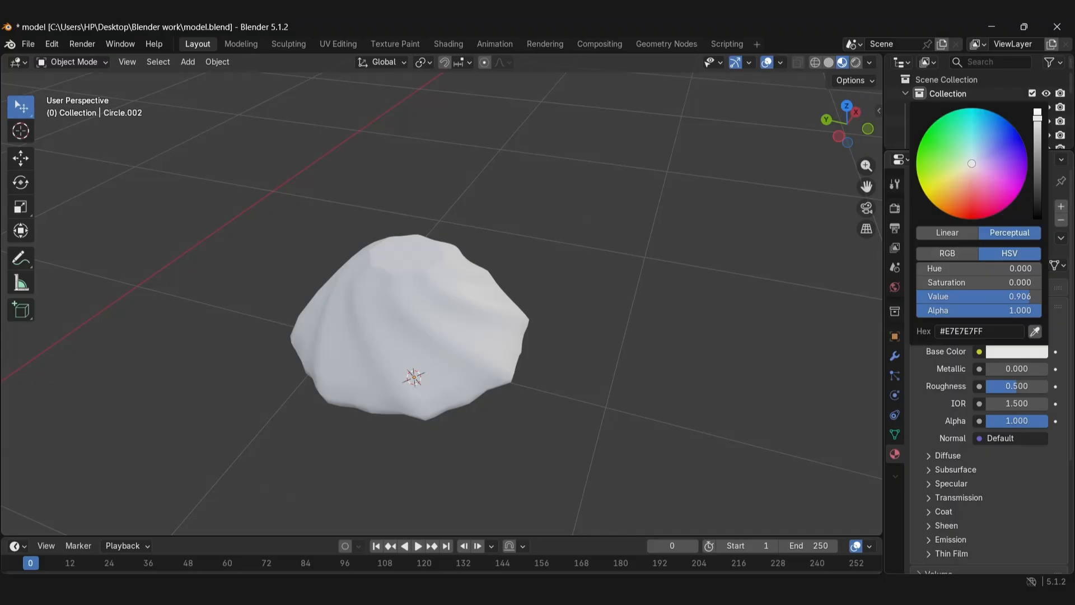
mouse_move(971, 163)
left_mouse_down()
mouse_move(919, 144)
mouse_move(933, 149)
mouse_move(936, 128)
mouse_move(931, 139)
left_mouse_up()
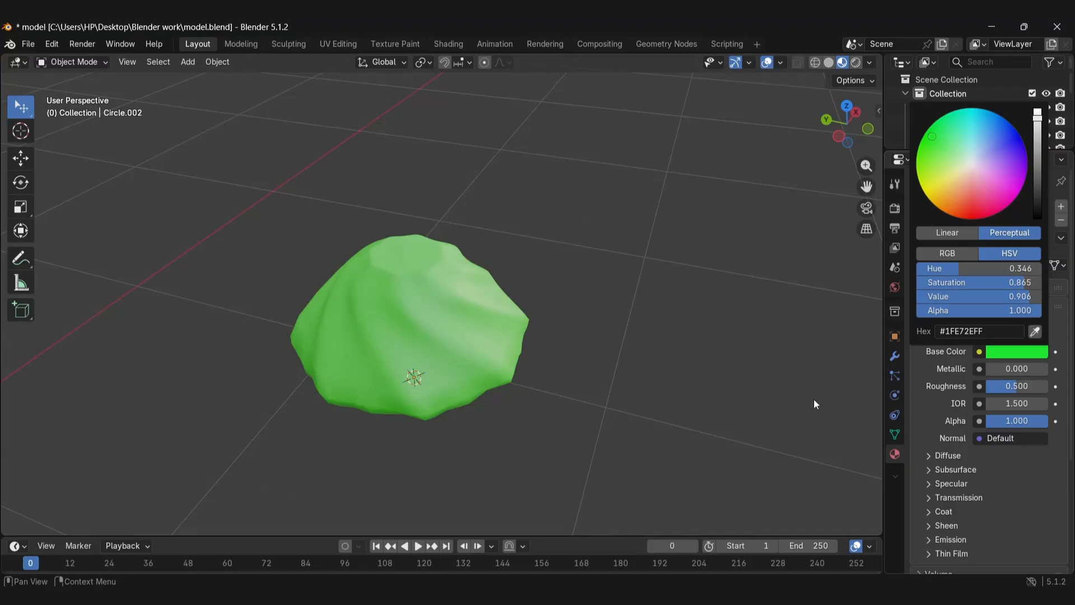
mouse_move(1018, 388)
left_mouse_down()
mouse_move(996, 388)
mouse_move(1013, 388)
left_mouse_up()
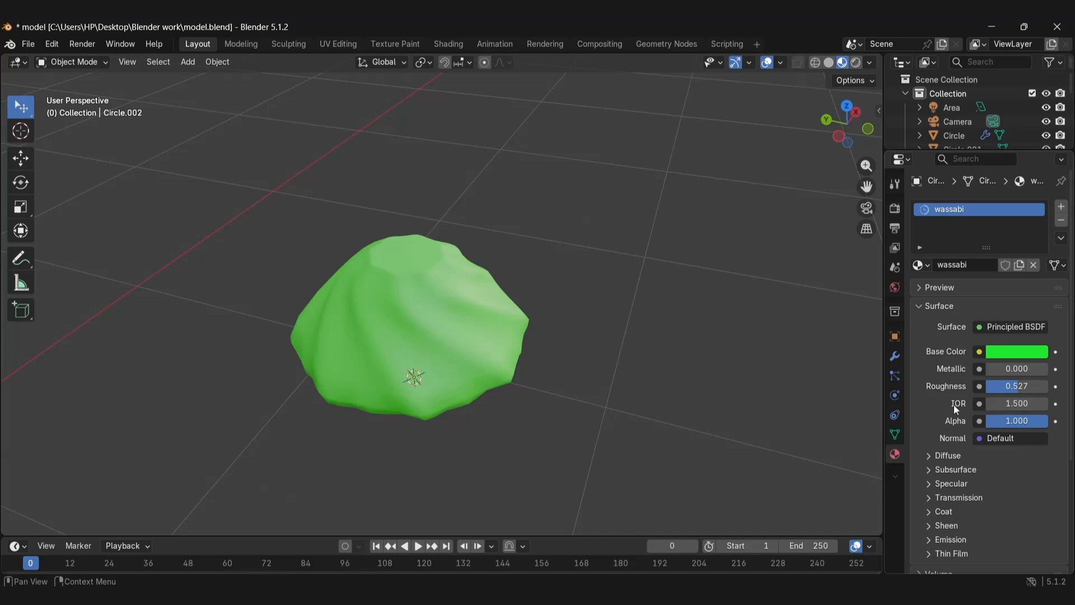
mouse_move(1017, 404)
left_mouse_down()
mouse_move(1003, 403)
mouse_move(1030, 403)
mouse_move(1010, 404)
left_mouse_up()
Exit local view, scale the wasabi mound by about 0.33, move it onto the plate near the sushi, and scale it by about 0.61
scroll(569, 307, "down", 4)
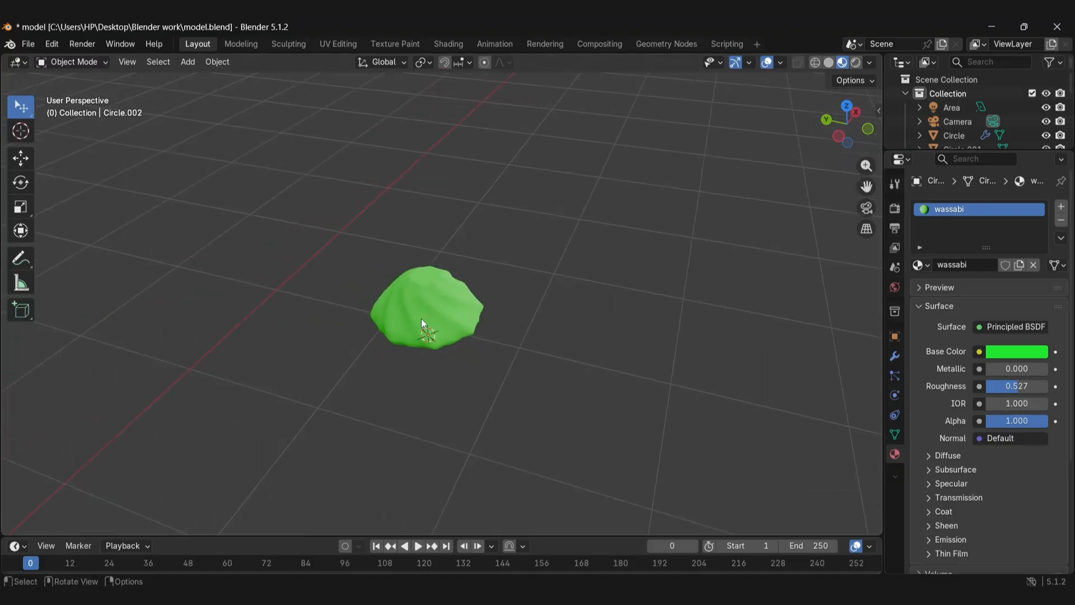
key("KP_Divide")
key("g")
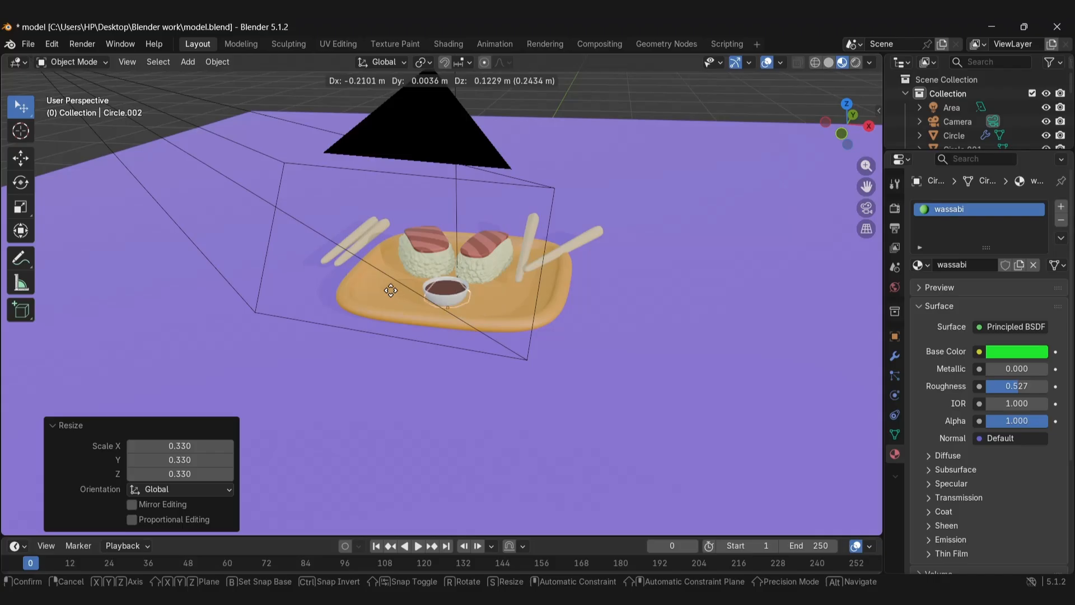
left_click(359, 284)
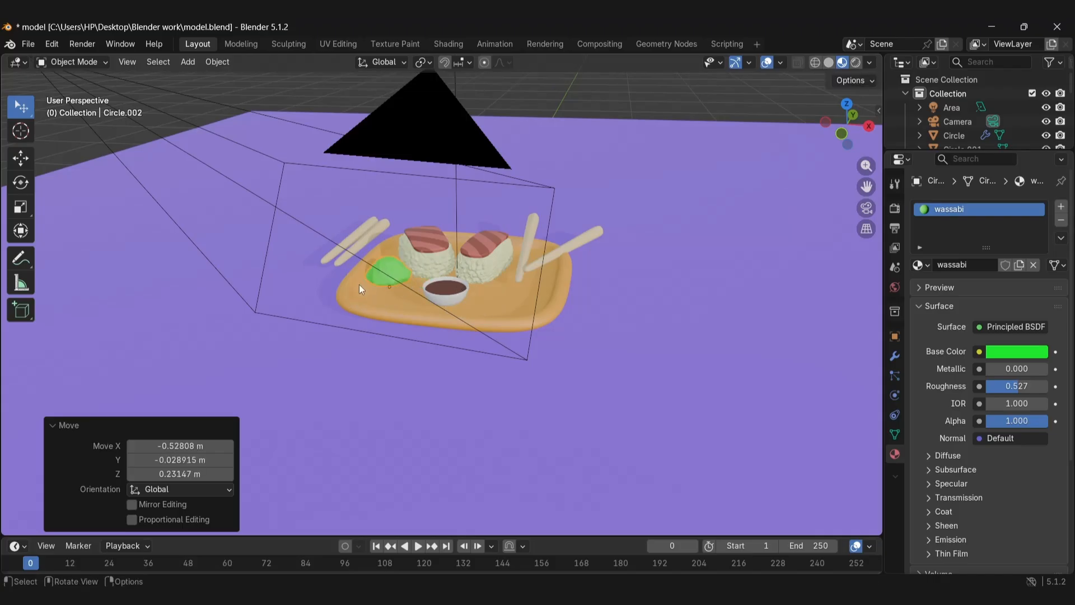
key("s")
left_click(426, 301)
Switch to solid shading and shift the wasabi mound about 0.04 m along X on the plate
mouse_move(427, 299)
middle_mouse_down()
mouse_move(449, 295)
mouse_move(547, 338)
middle_mouse_up()
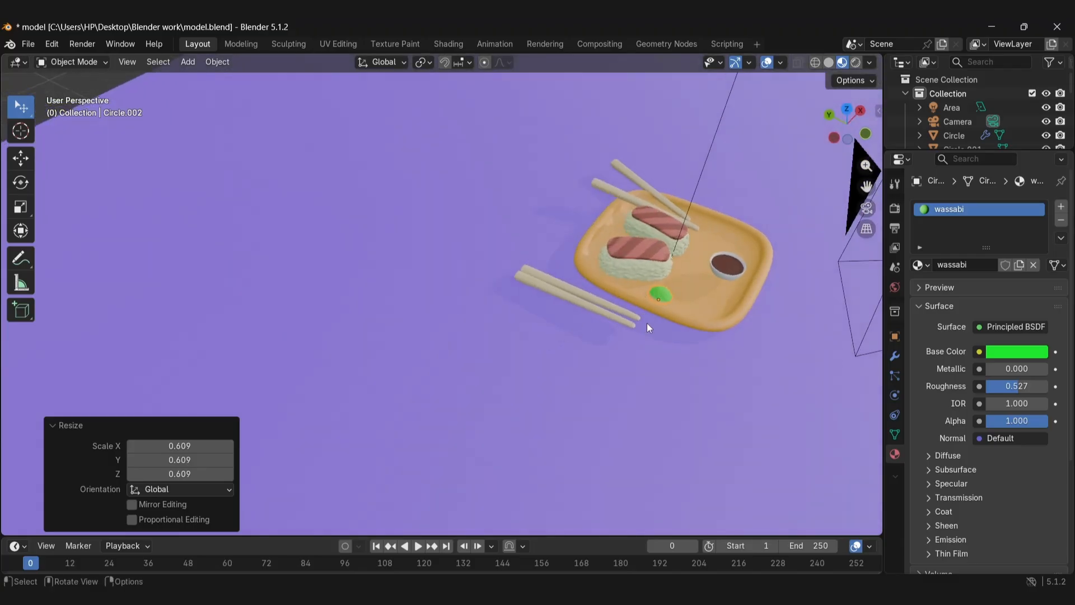
middle_click_drag(625, 301, 467, 317, "shift")
left_click(831, 62)
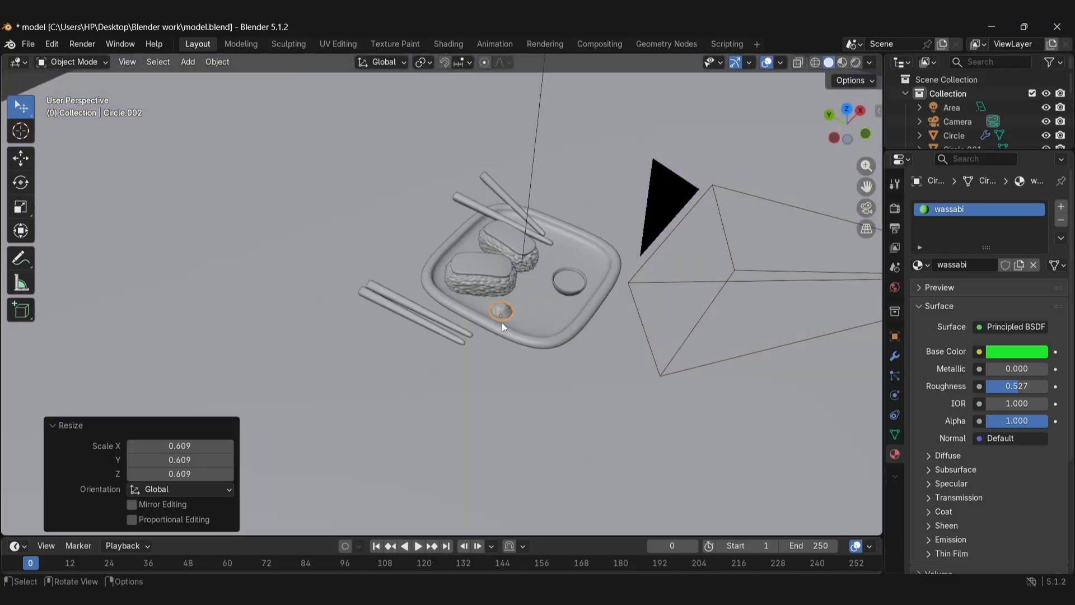
scroll(509, 311, "up", 5)
mouse_move(576, 340)
middle_mouse_down()
mouse_move(641, 328)
mouse_move(564, 337)
mouse_move(585, 344)
middle_mouse_up()
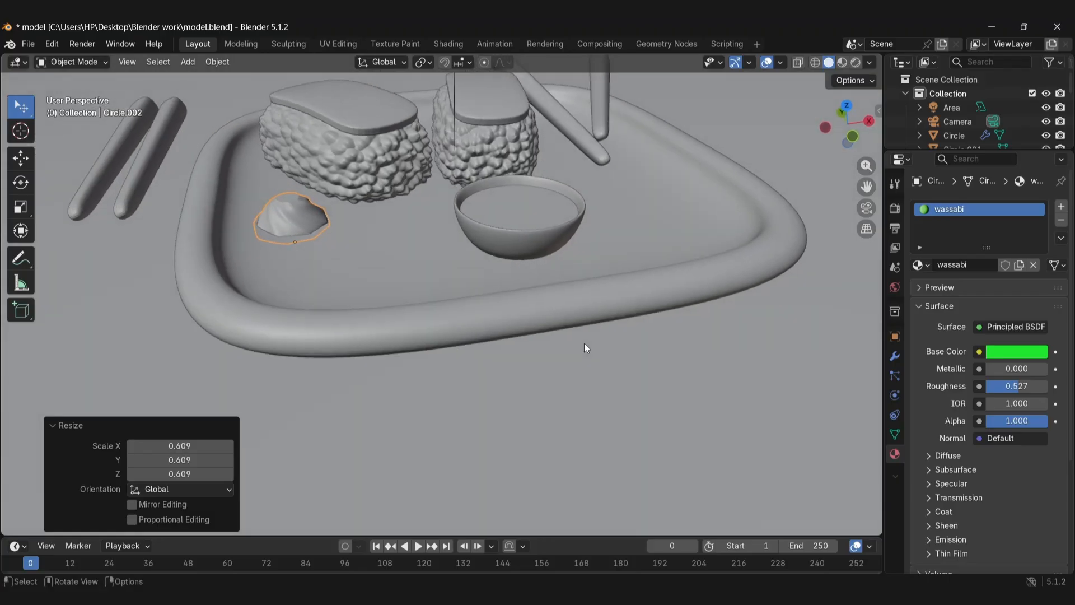
key("g")
left_click(604, 340)
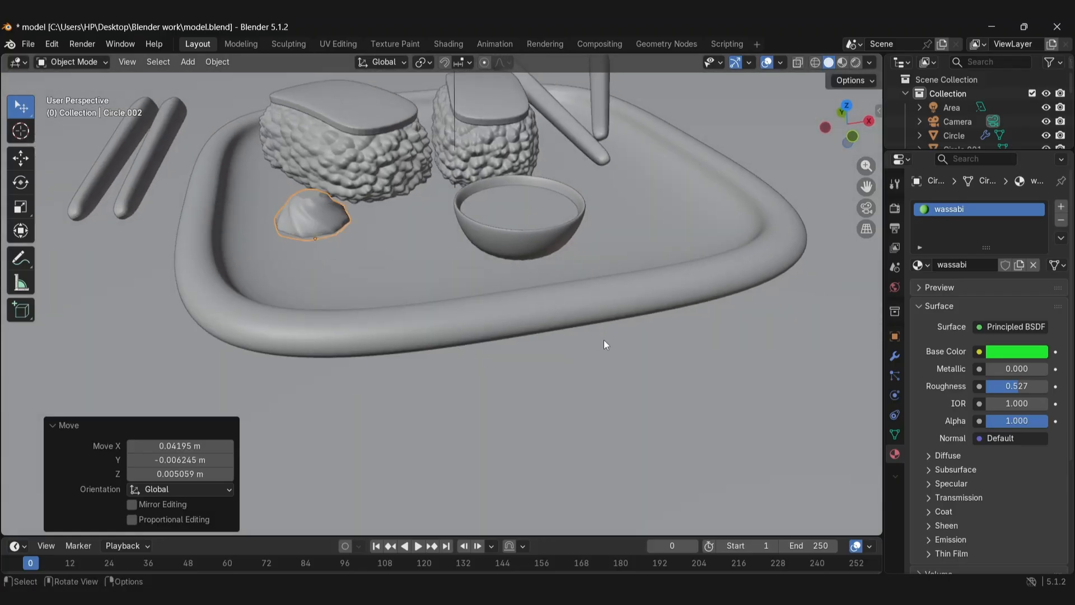
Raise the wasabi mound about 0.012 m along Z and move it about -0.2 m along Y towards the plate's front edge
key("g")
key("z")
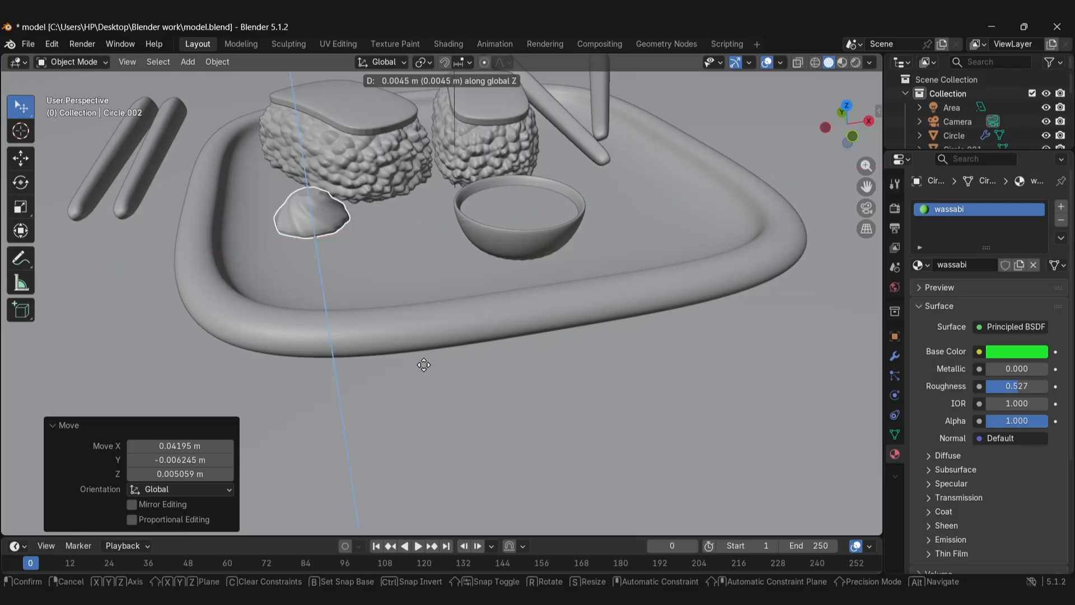
left_click_drag(424, 364, 423, 361)
left_click(423, 362)
key("g")
key("y")
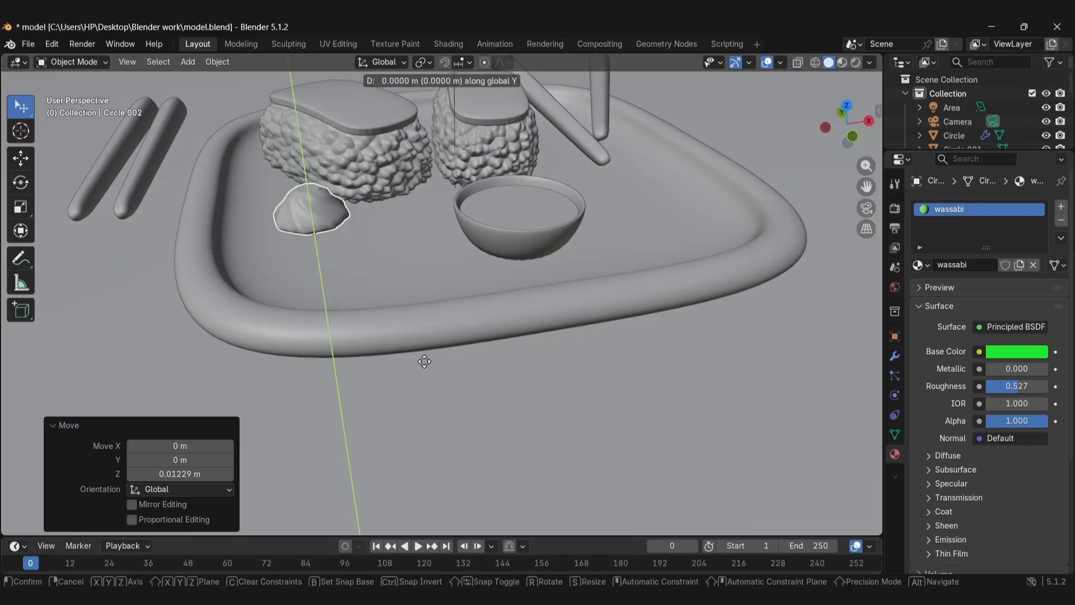
left_click(420, 413)
Duplicate the wasabi mound about 0.155 m along X, scale the copy to about 0.885, and nudge it closer to the original
middle_click_drag(390, 315, 246, 263)
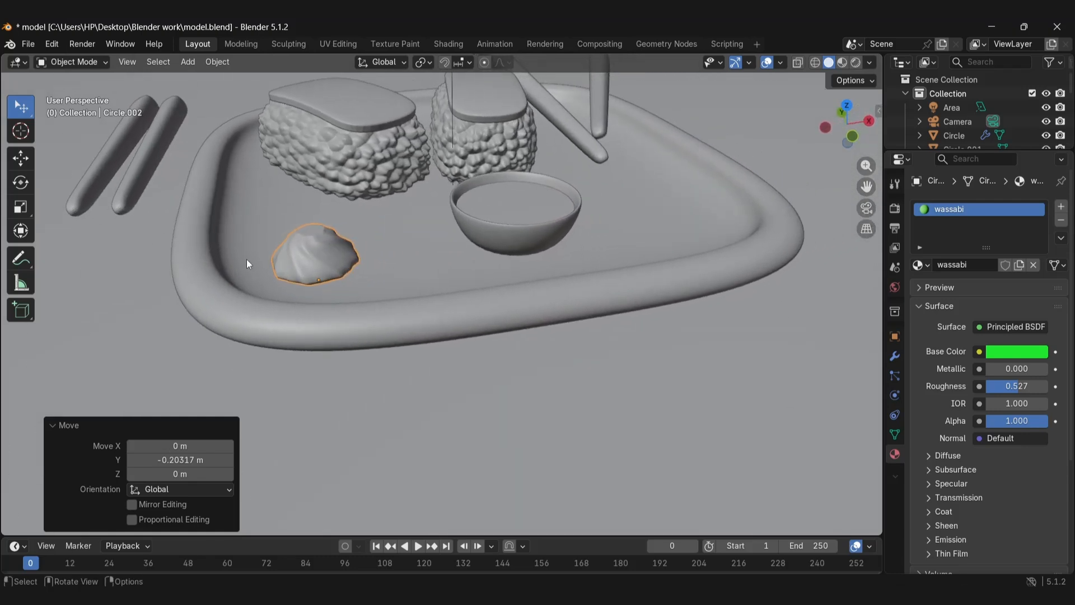
key("shift+d")
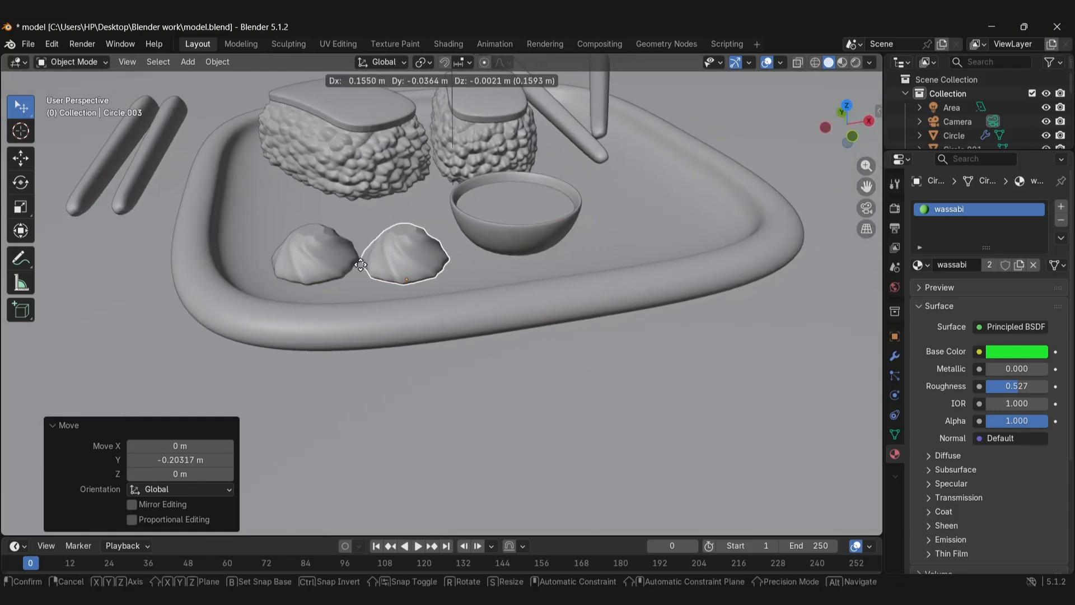
left_click(360, 265)
key("s")
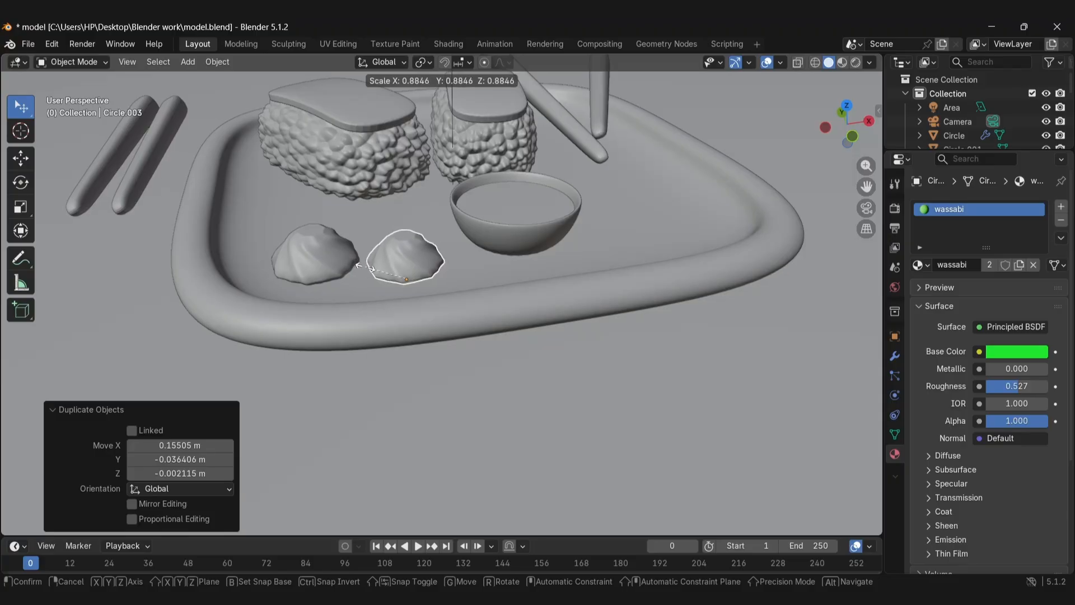
left_click(365, 267)
key("g")
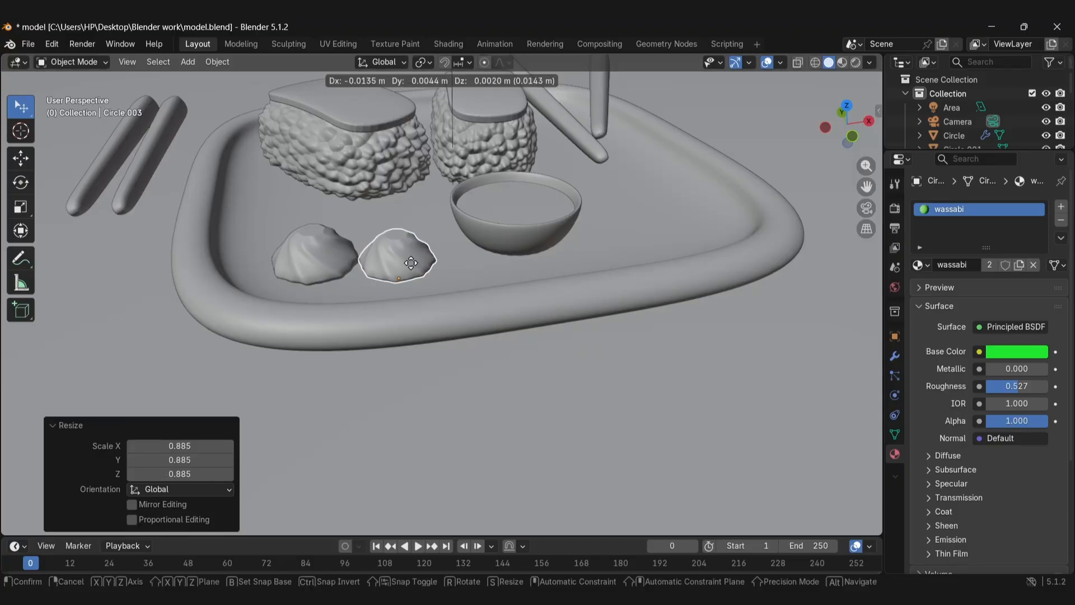
left_click(419, 265)
Preview the scene in rendered shading through the camera and adjust the soy sauce material's roughness
mouse_move(350, 261)
middle_mouse_down()
mouse_move(476, 282)
mouse_move(684, 246)
mouse_move(482, 249)
middle_mouse_up()
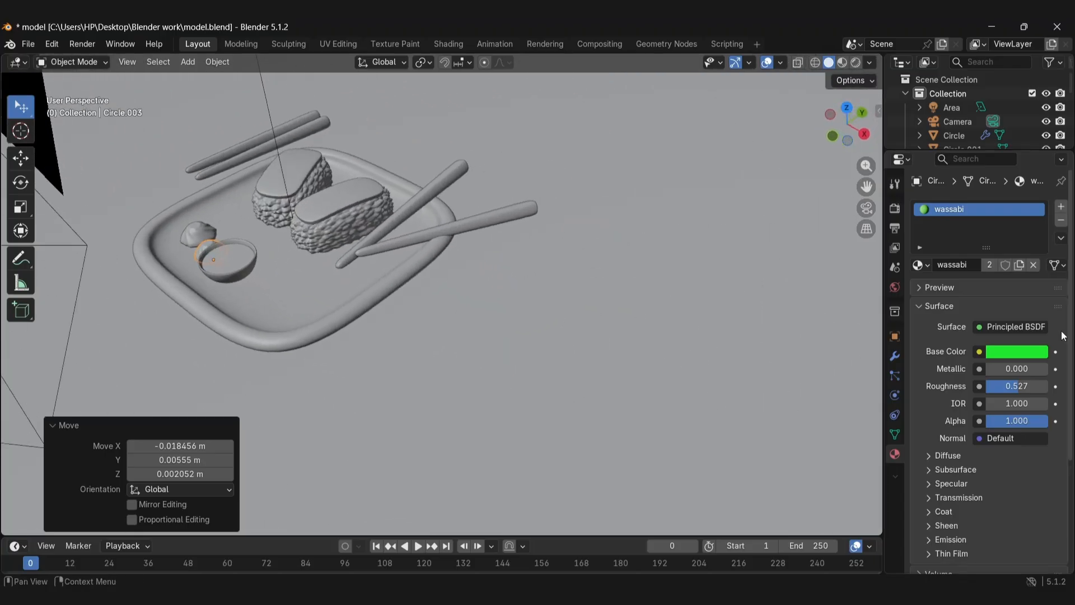
left_click(855, 62)
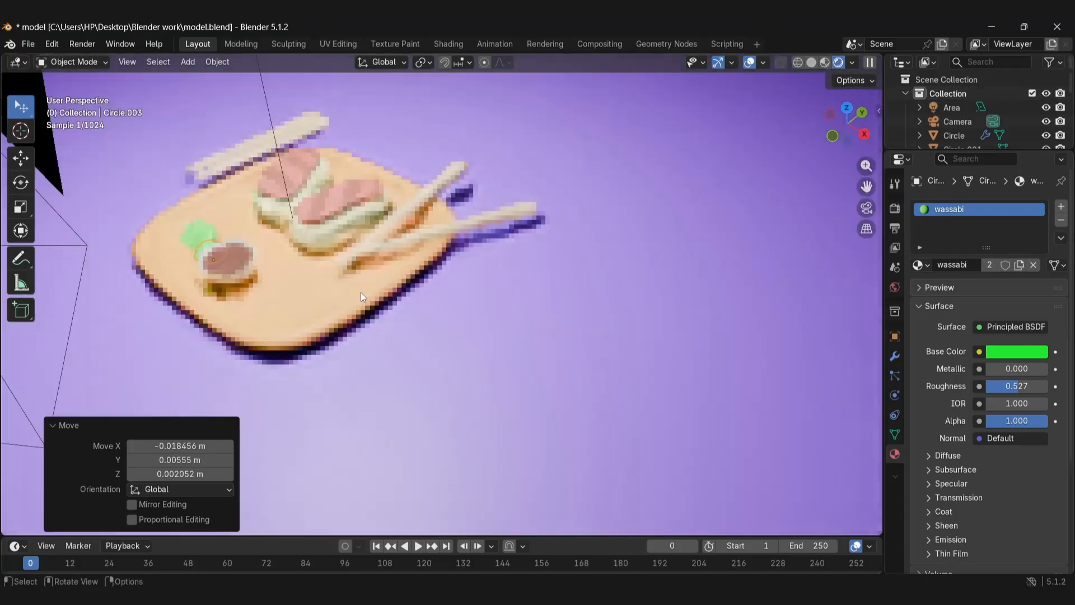
key("KP_0")
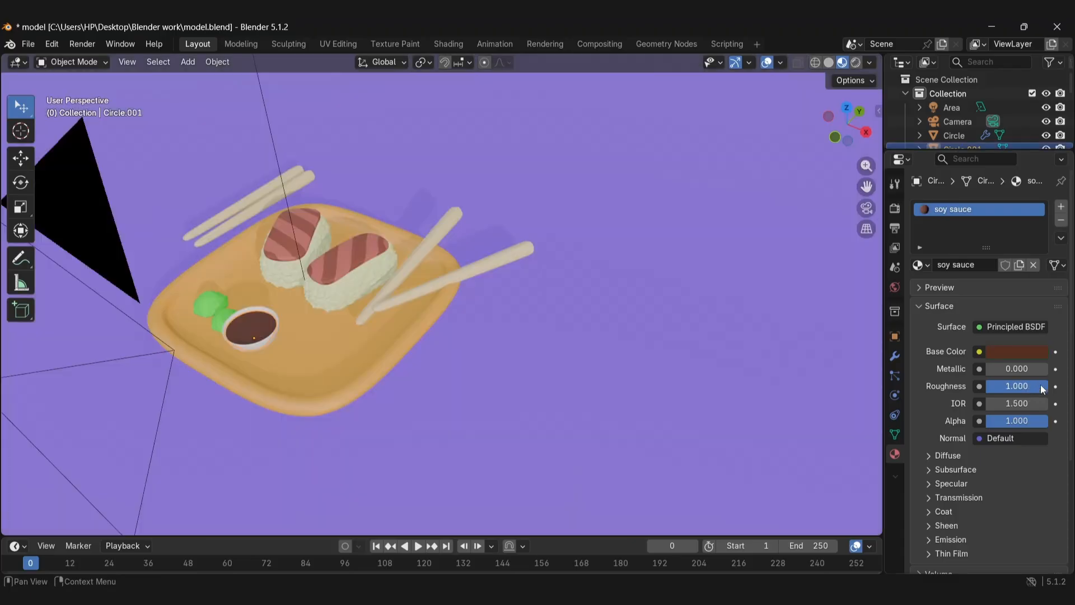
left_click_drag(1043, 389, 1038, 388)
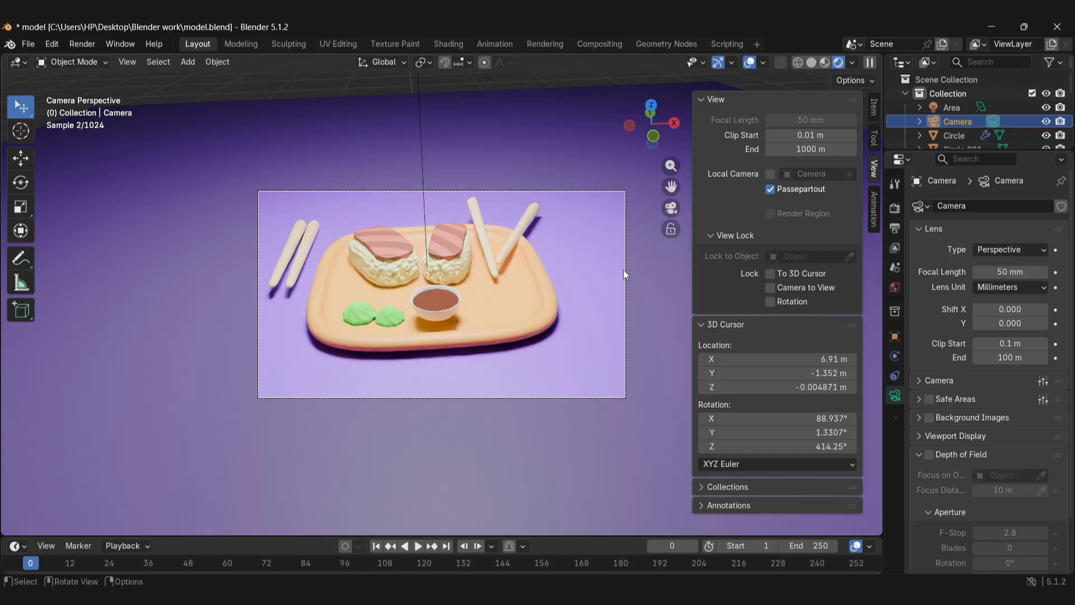
Toggle the view lock setting and return to the camera view of the sushi plate
left_click(770, 273)
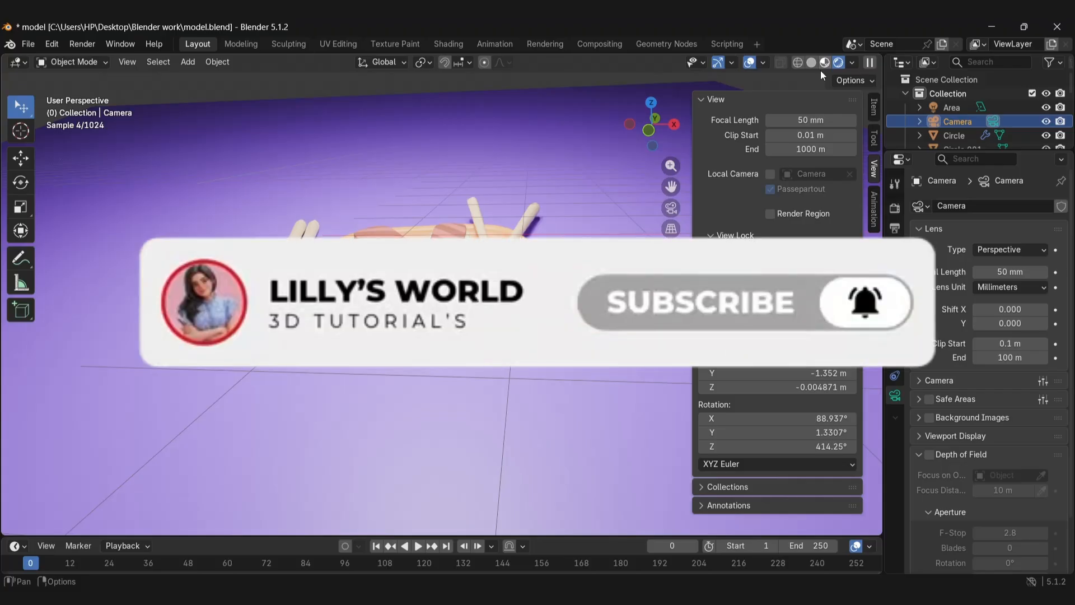
key("KP_0")
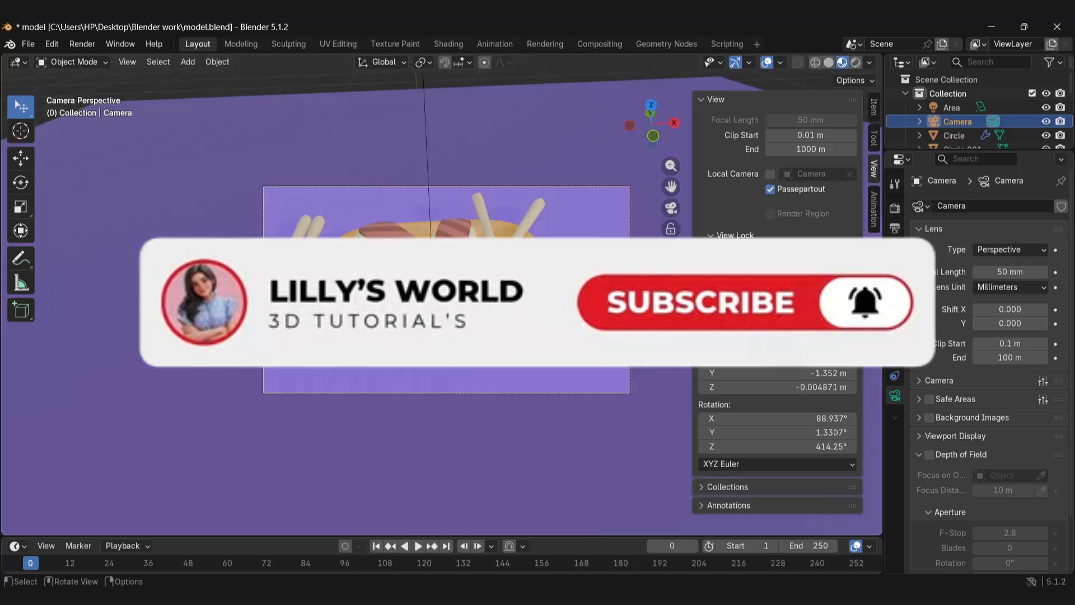